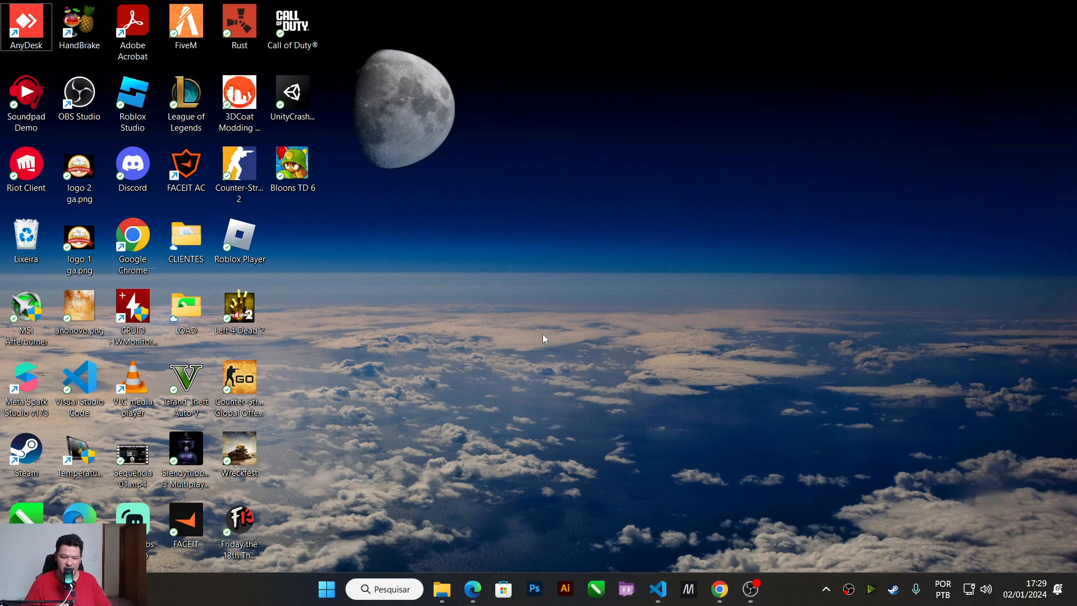
Step: Launch WordPad and look over its view options before returning to the home formatting tools
key("super")
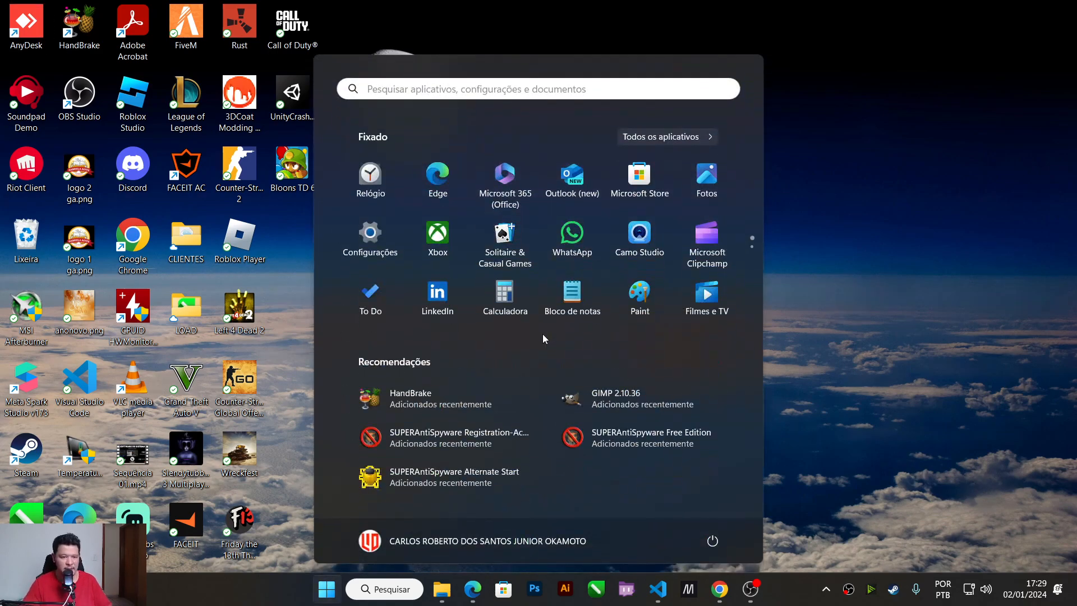
type("wordpad")
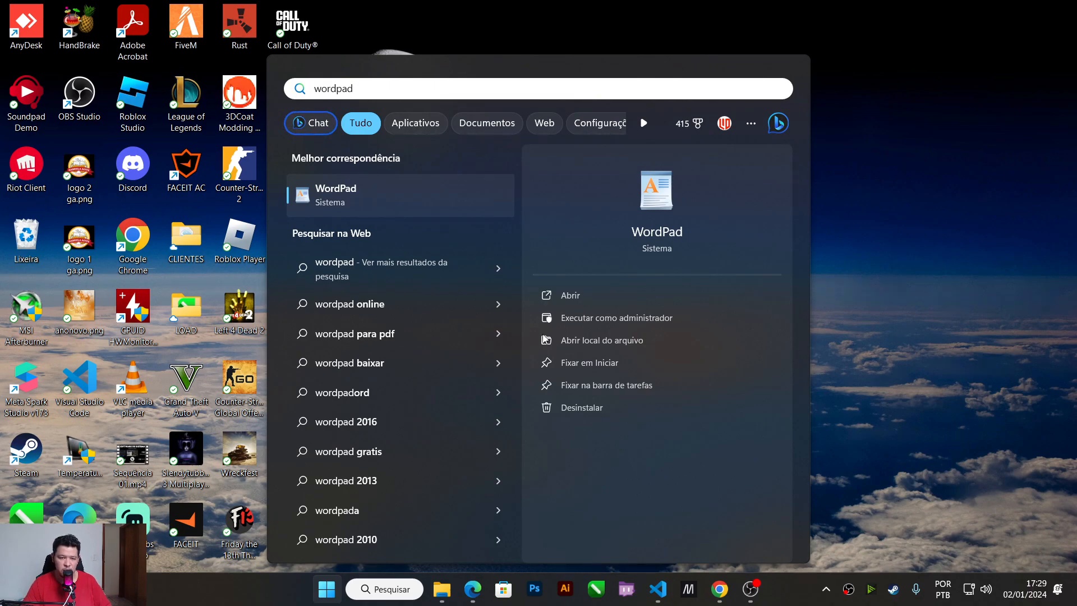
key("Return")
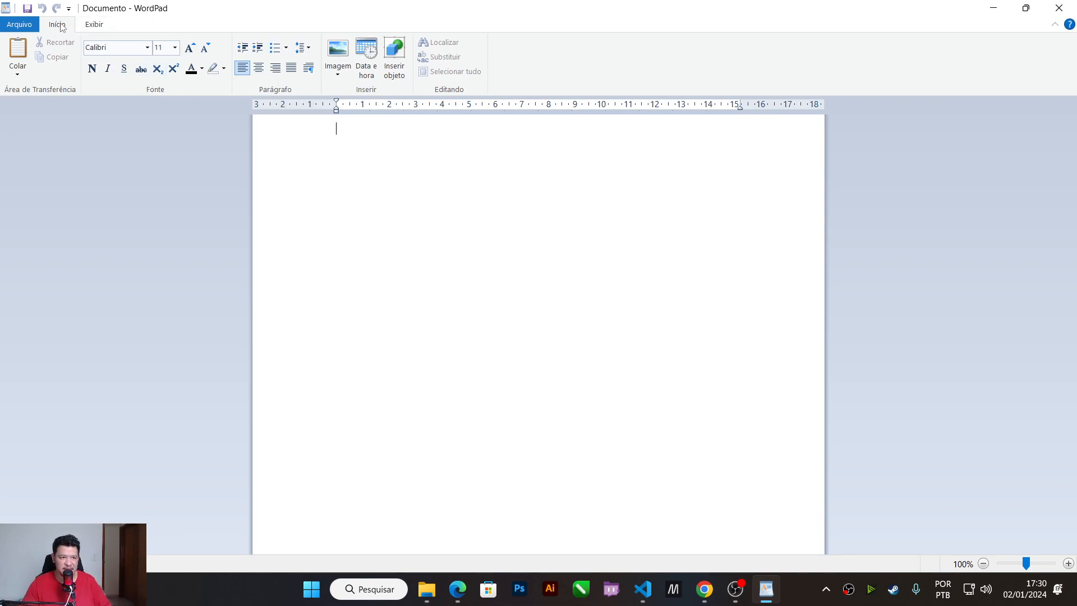
left_click(94, 25)
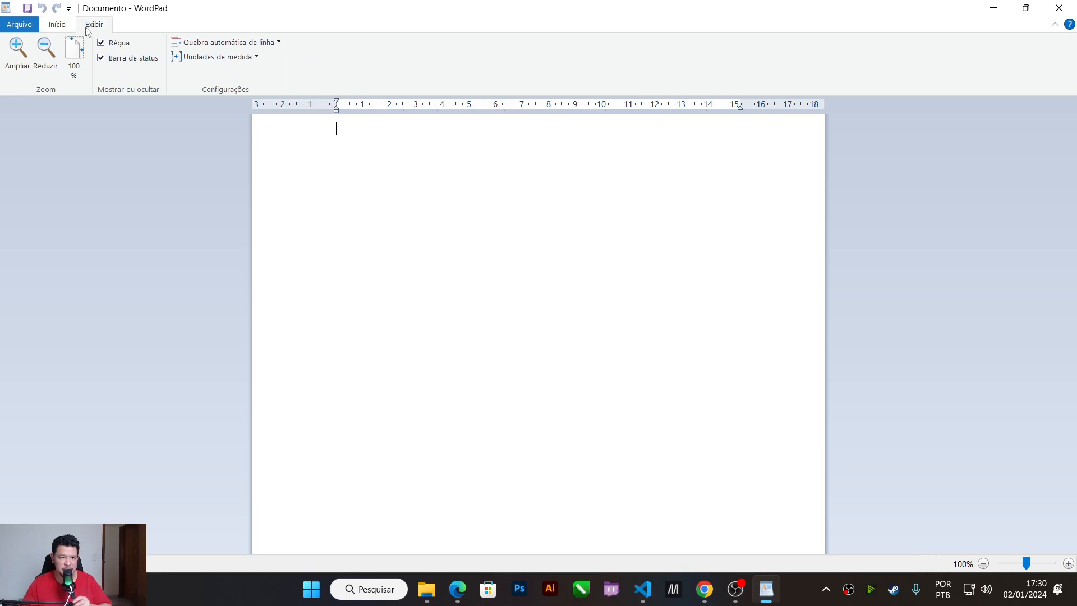
left_click(59, 25)
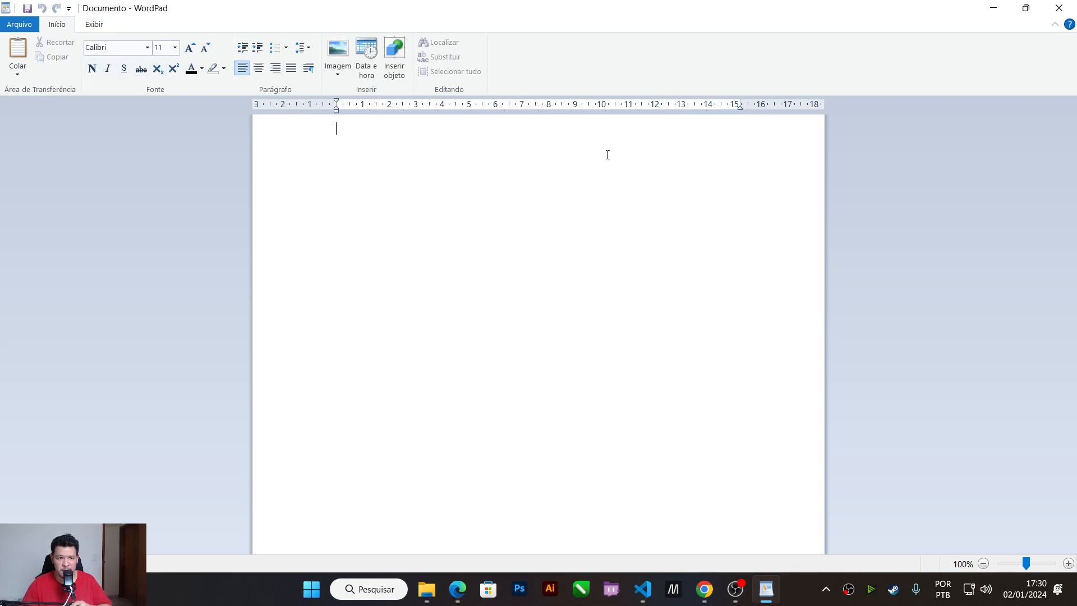
Step: Enter the centred sample text "asdsadasdsa" in the blank document and close WordPad without saving
left_click(259, 67)
type("asdsadasdsa")
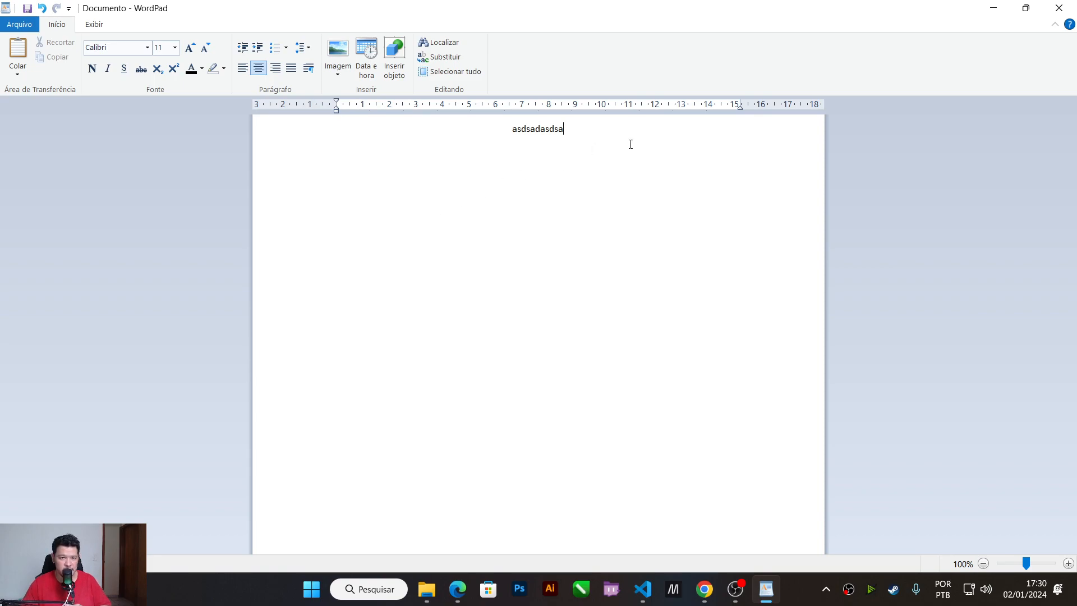
left_click(1059, 8)
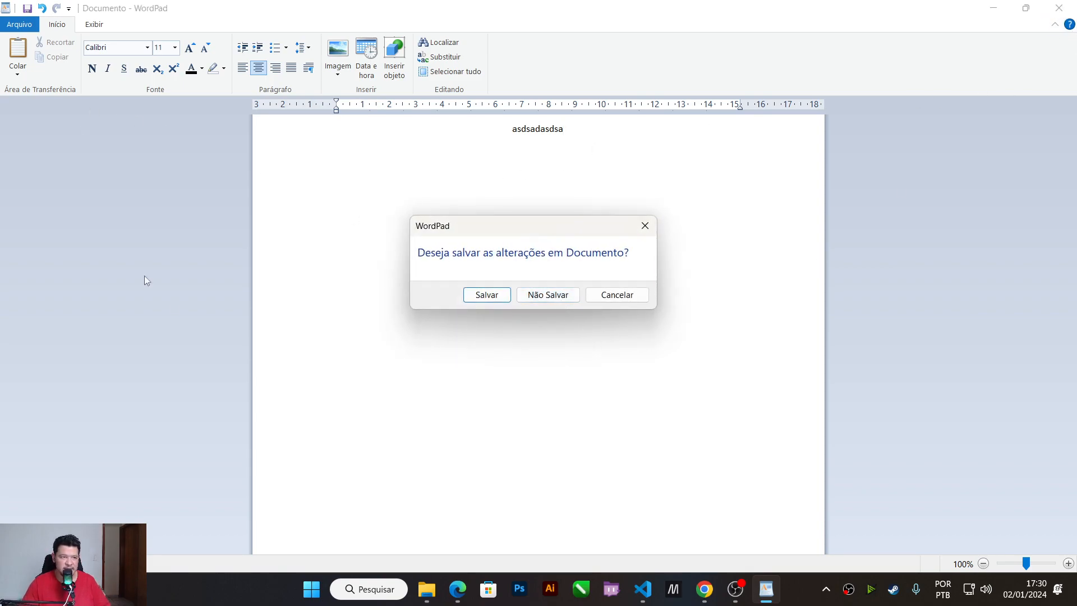
left_click(550, 296)
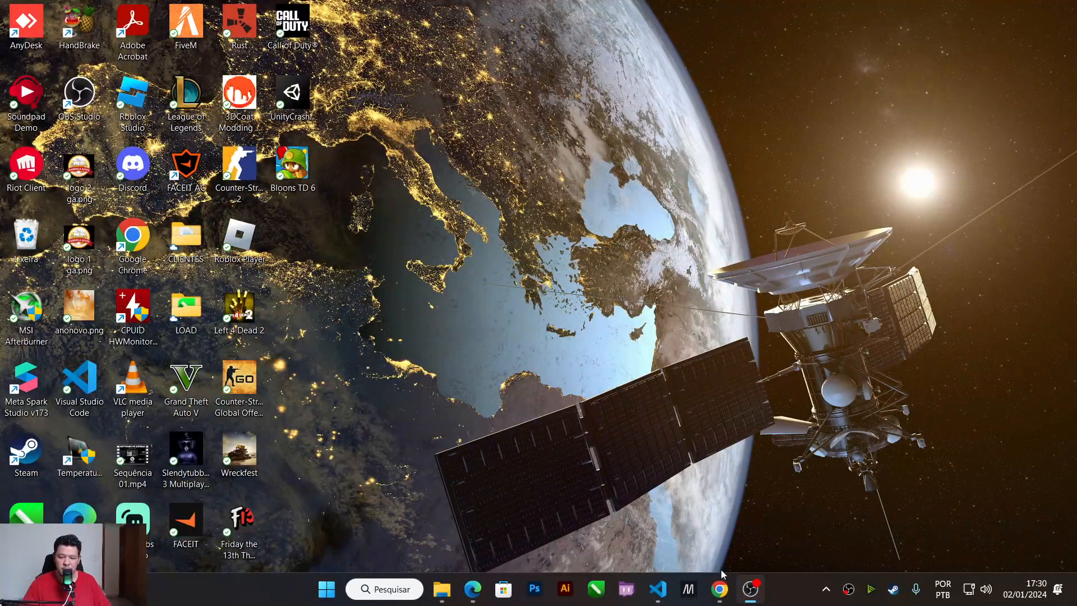
Step: Switch to Word for the web in Chrome and create a blank document
mouse_move(719, 589)
left_click(756, 527)
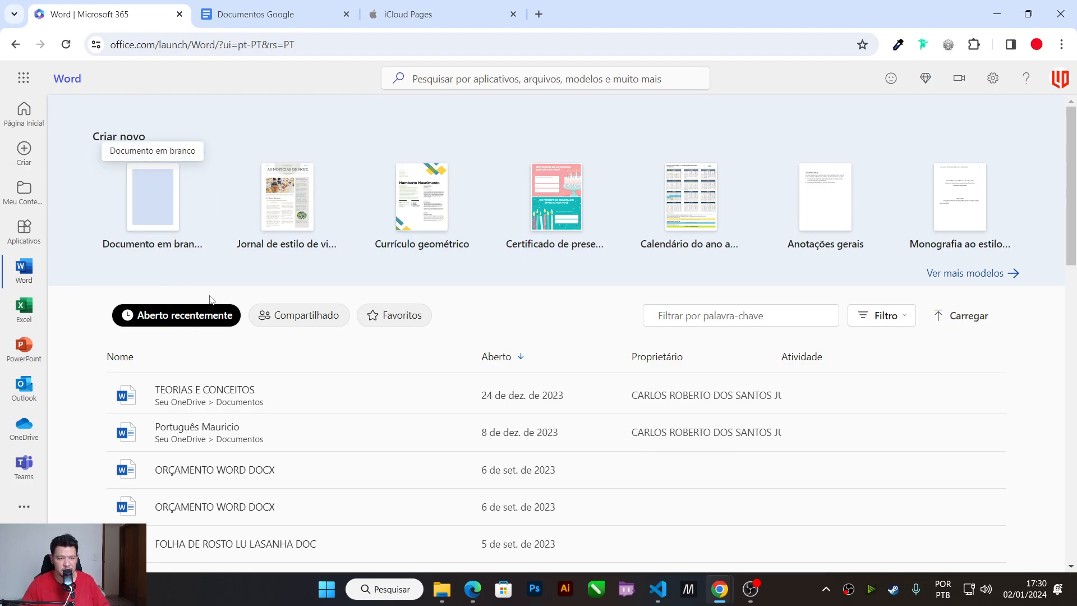
left_click(168, 200)
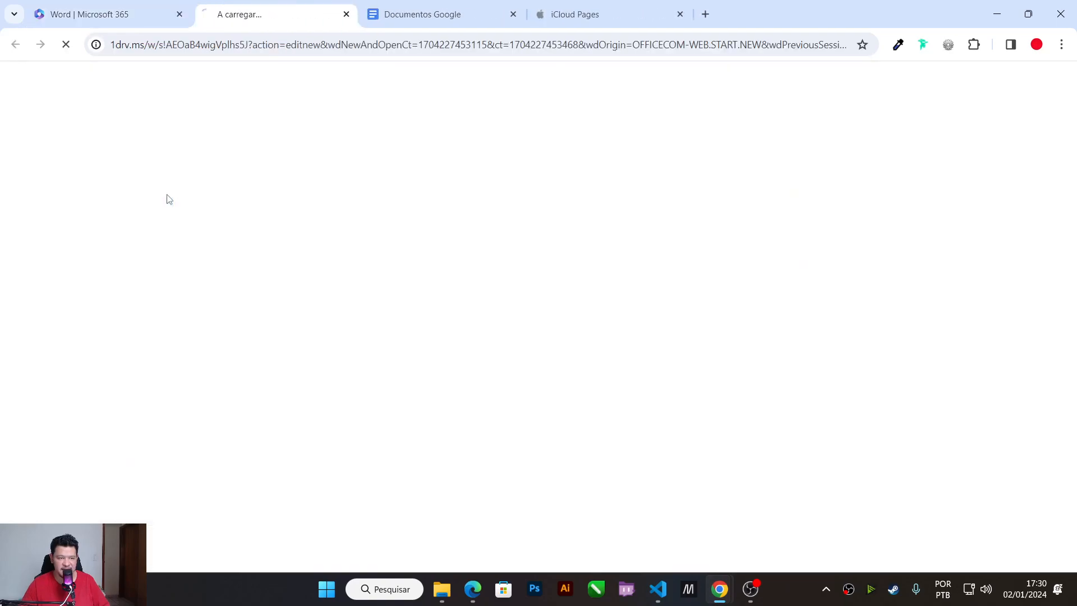
left_click(114, 6)
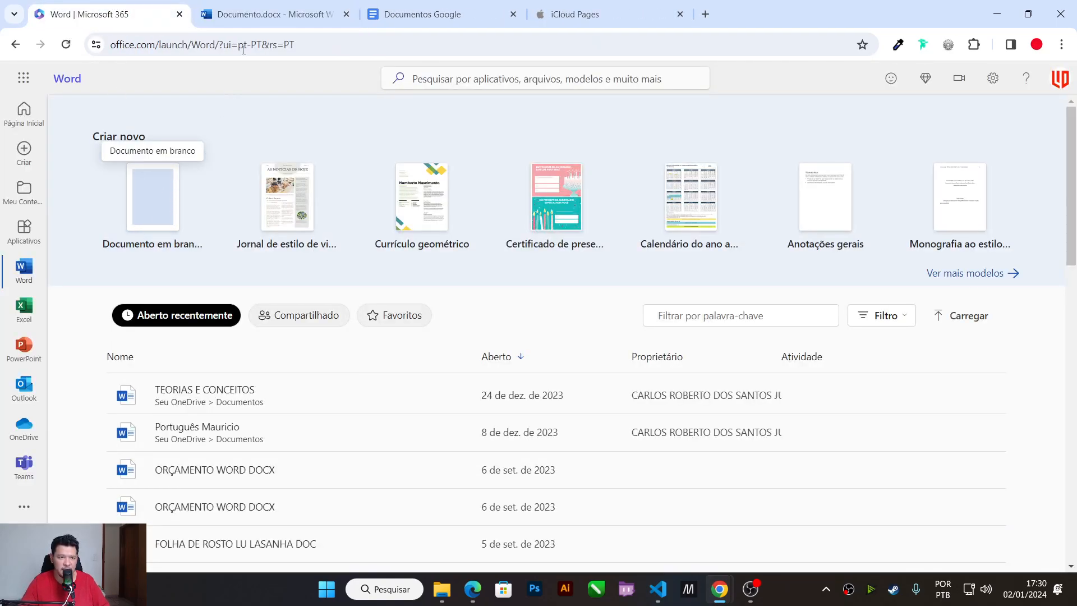
left_click(267, 14)
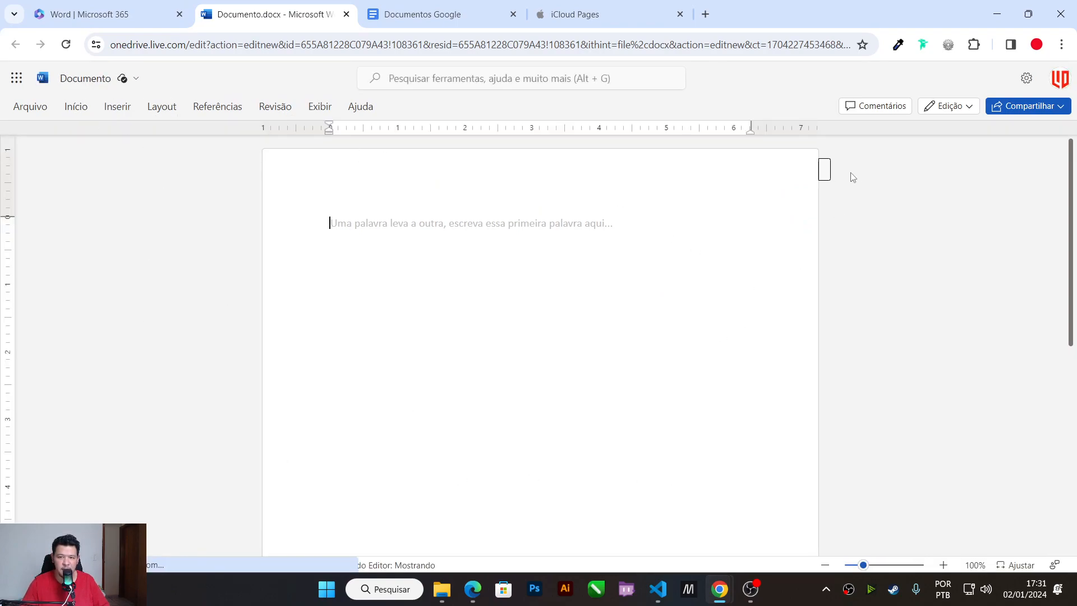
Step: Examine Word's home, insert, layout, references, review, view and help tools, and return to the document area
left_click(76, 107)
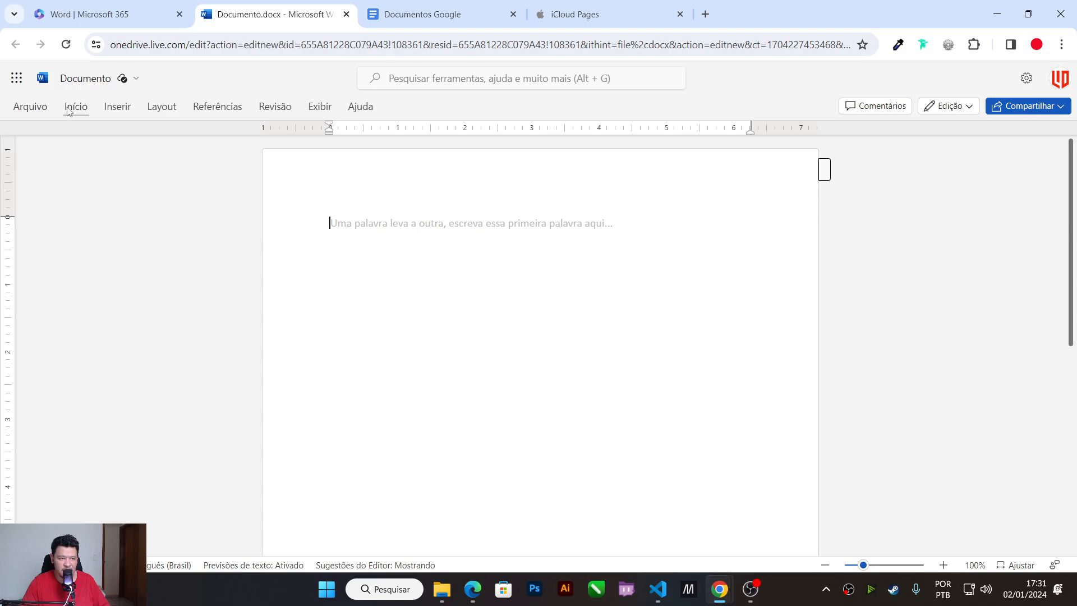
left_click(119, 110)
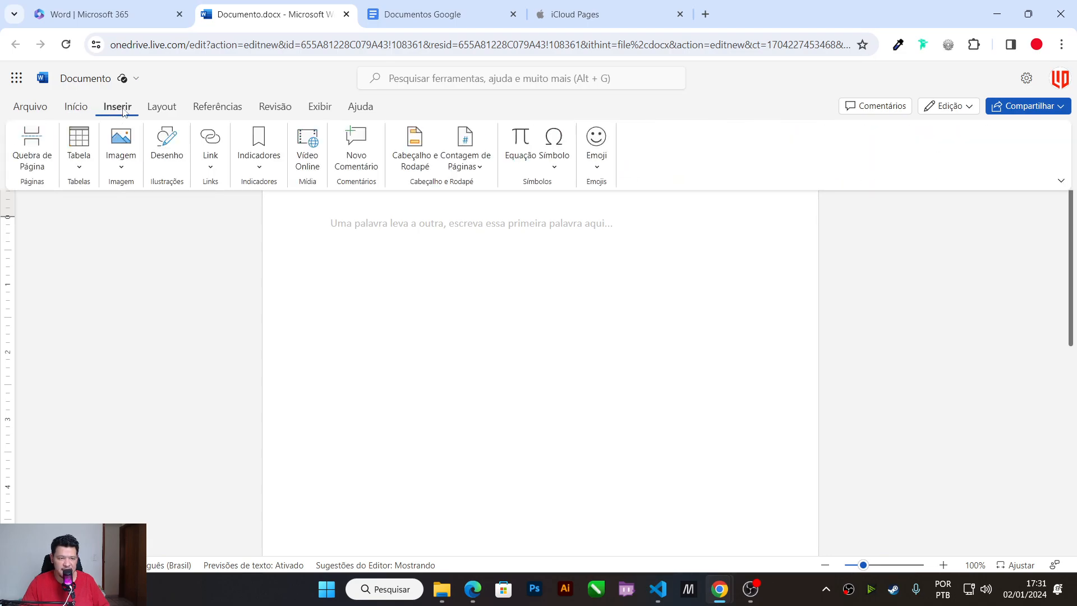
left_click(166, 111)
left_click(209, 110)
left_click(275, 110)
left_click(320, 109)
left_click(359, 109)
left_click(320, 109)
left_click(275, 110)
left_click(217, 109)
left_click(160, 110)
left_click(117, 108)
left_click(78, 108)
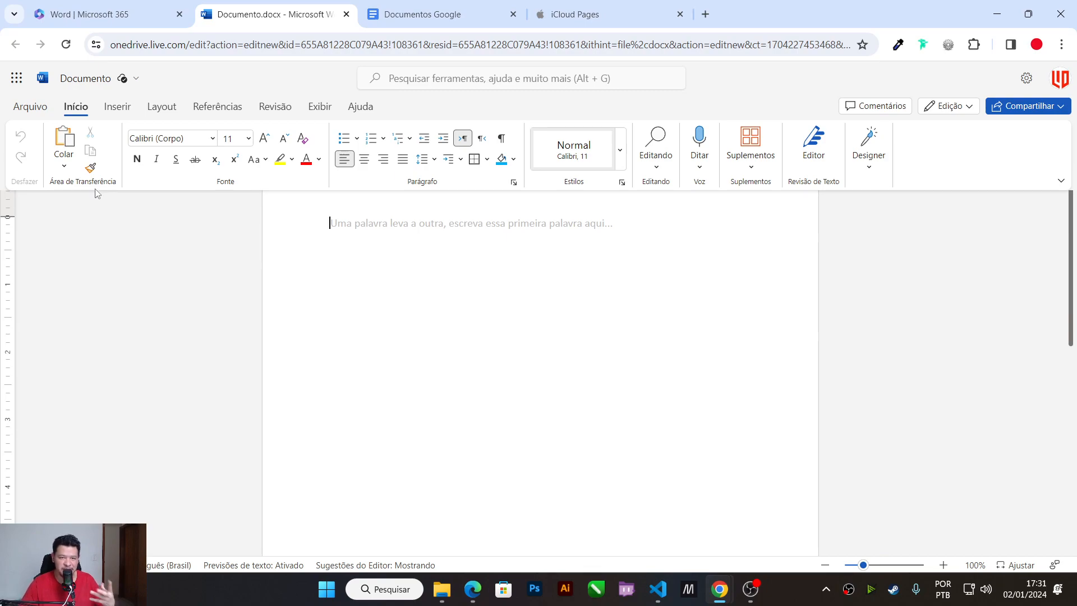
left_click(180, 337)
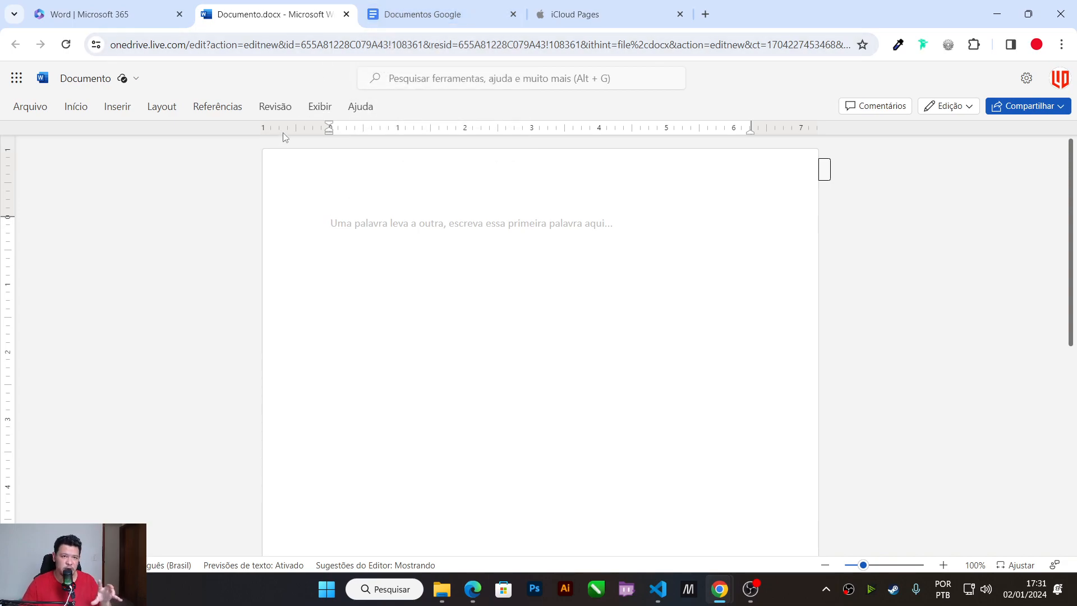
Step: Switch to Google Docs, create a blank document and look through its insert, format, tools and other commands
left_click(416, 14)
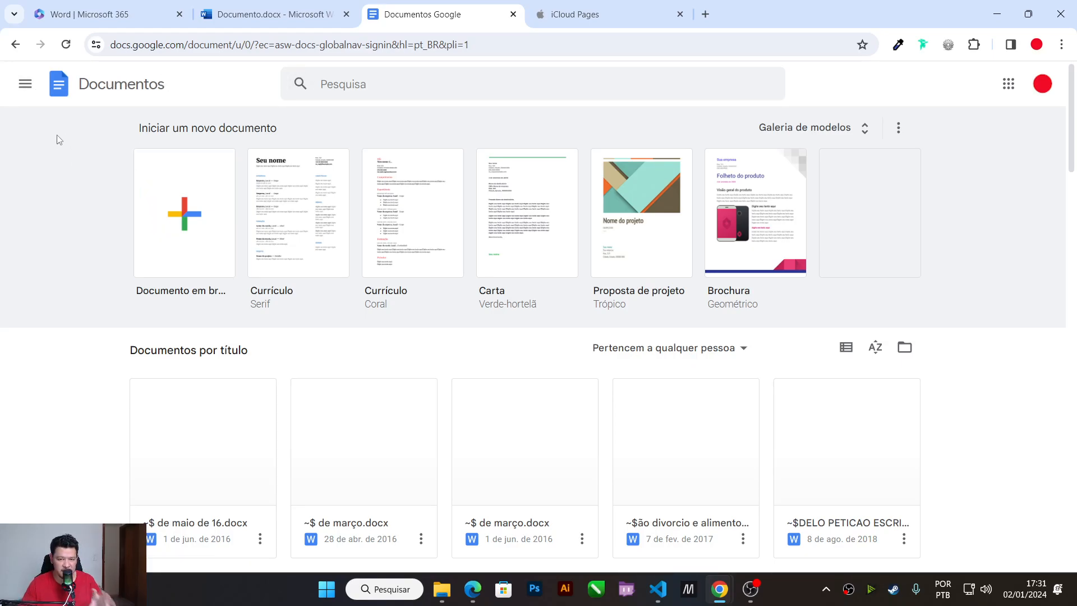
left_click(199, 243)
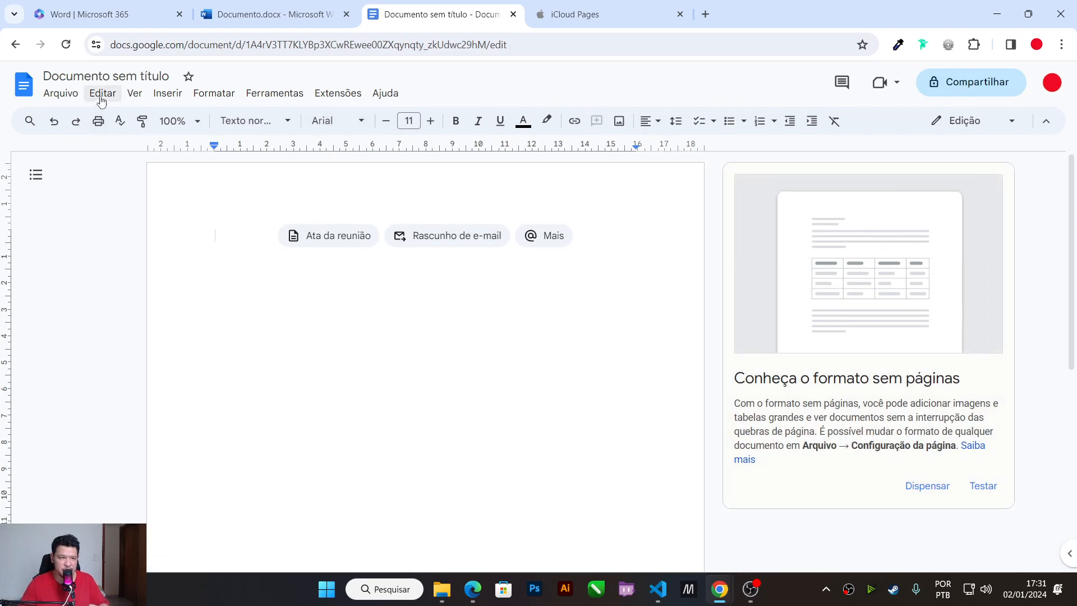
left_click(168, 94)
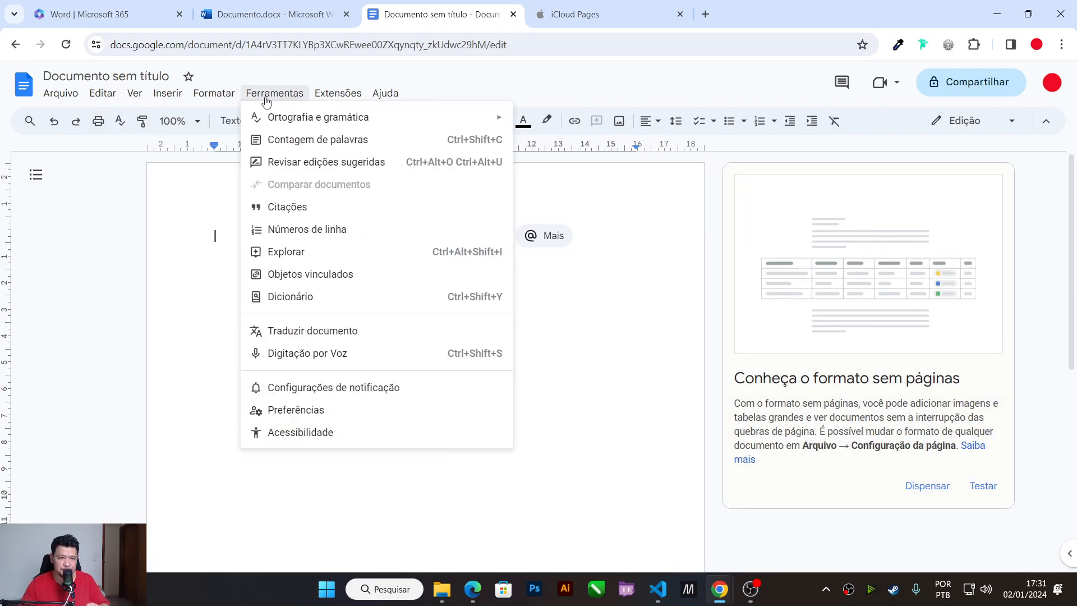
mouse_move(335, 96)
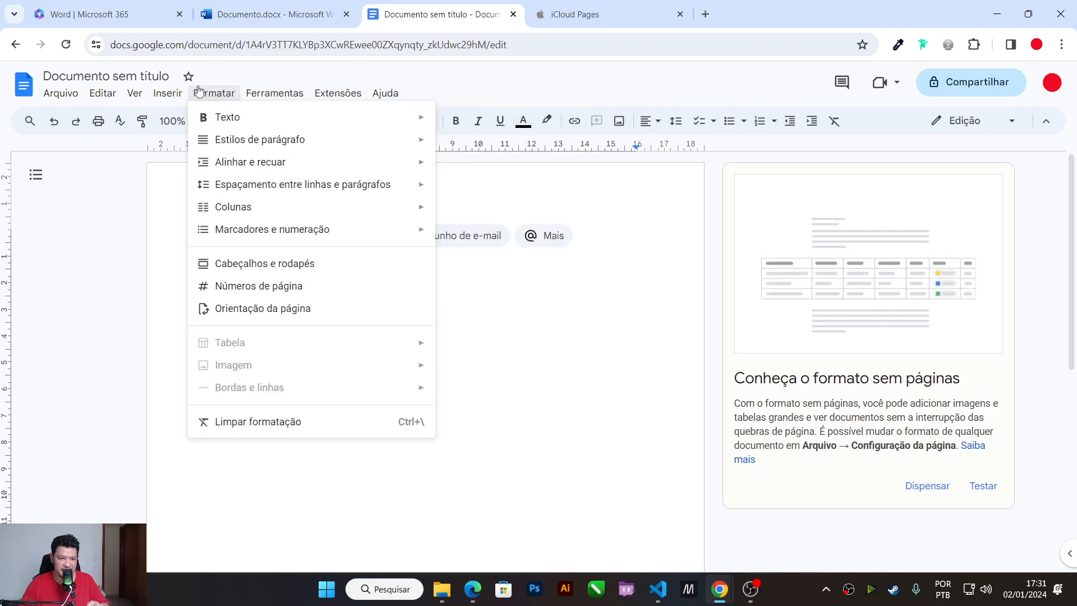
mouse_move(136, 94)
left_click(255, 431)
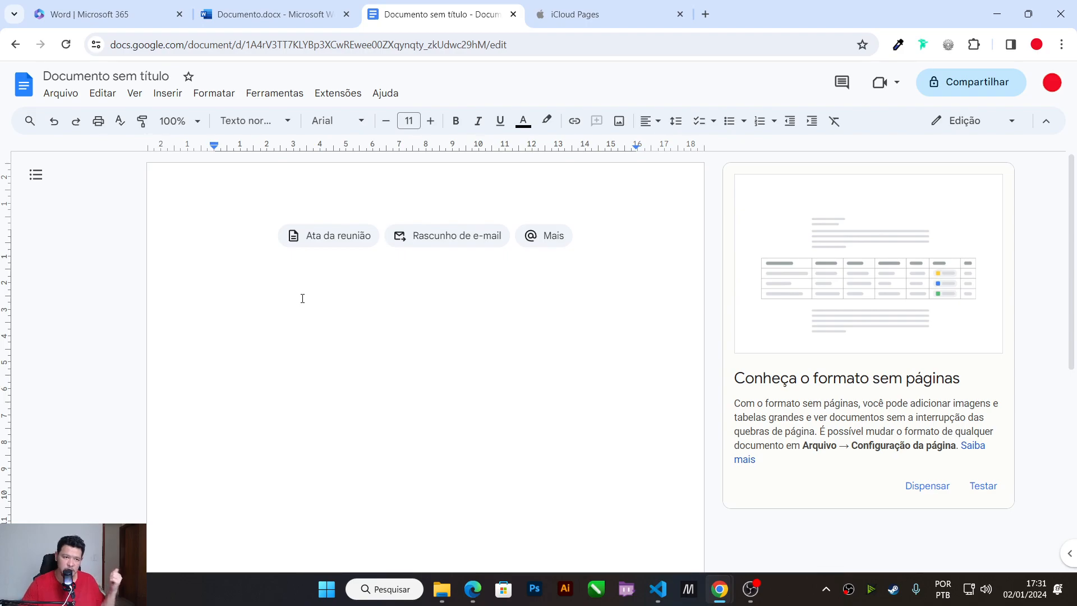
Step: Dismiss the pageless-format tip and add the centred sample text "dasdasdasdasdsa" to the document
left_click(929, 485)
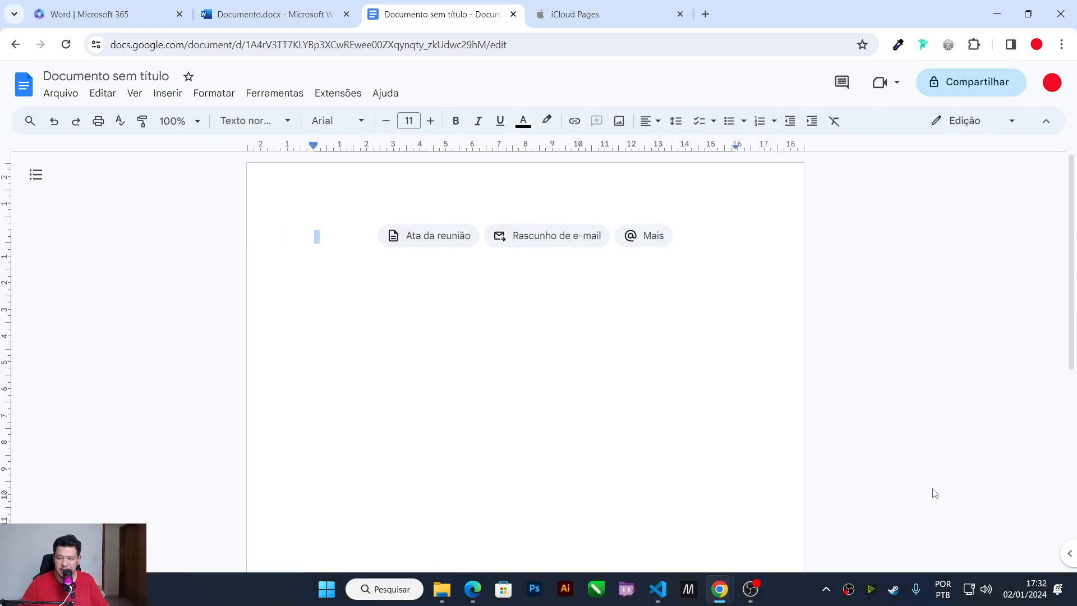
type("dasdasdasdasdsa")
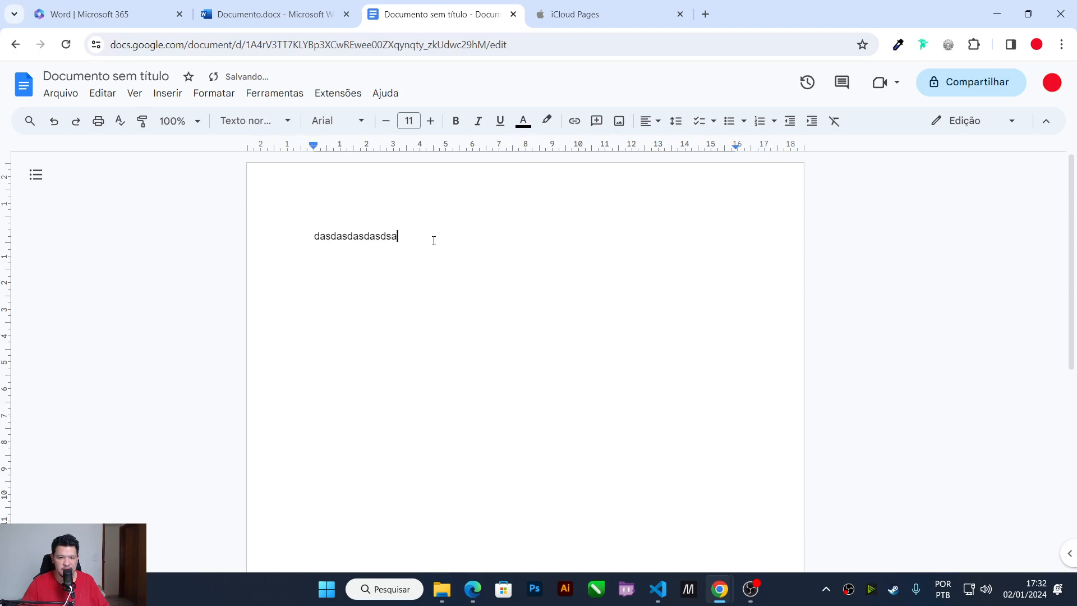
left_click_drag(434, 241, 284, 233)
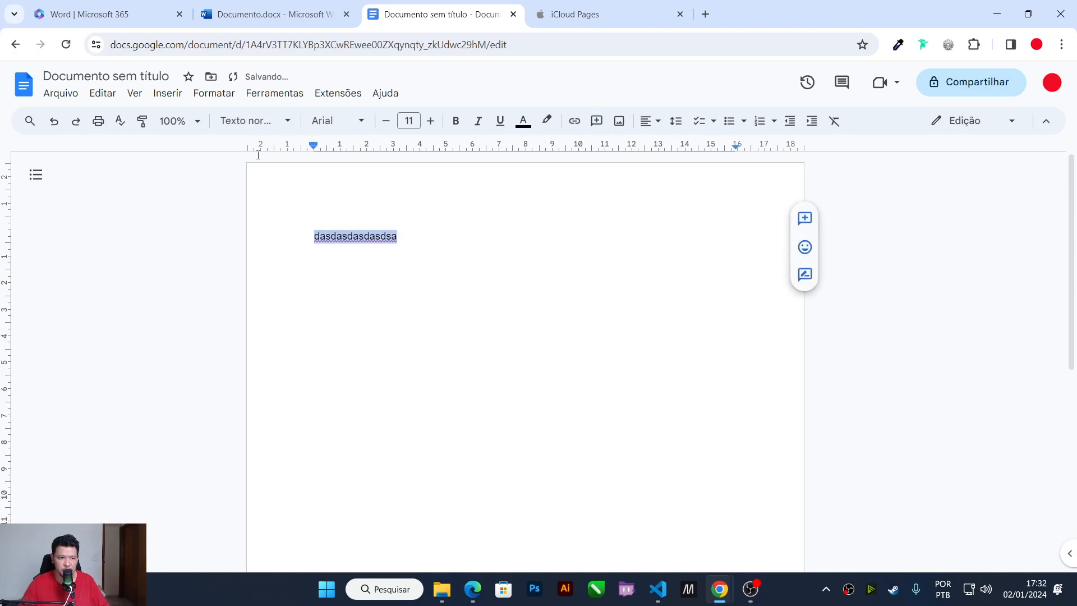
left_click(659, 127)
left_click(670, 146)
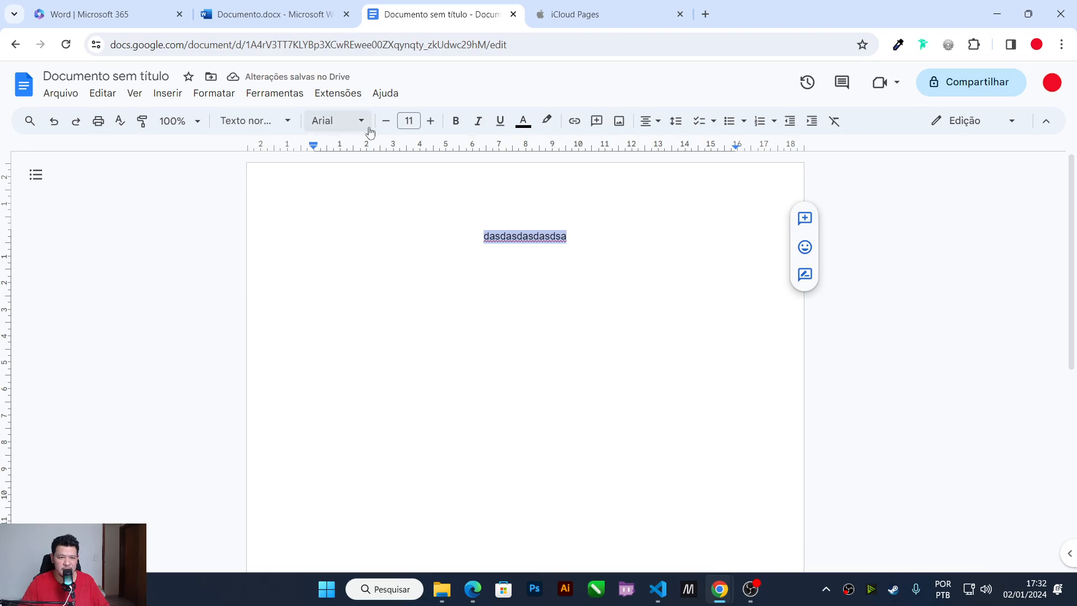
Step: Make the centred sample text bold and red
left_click(456, 121)
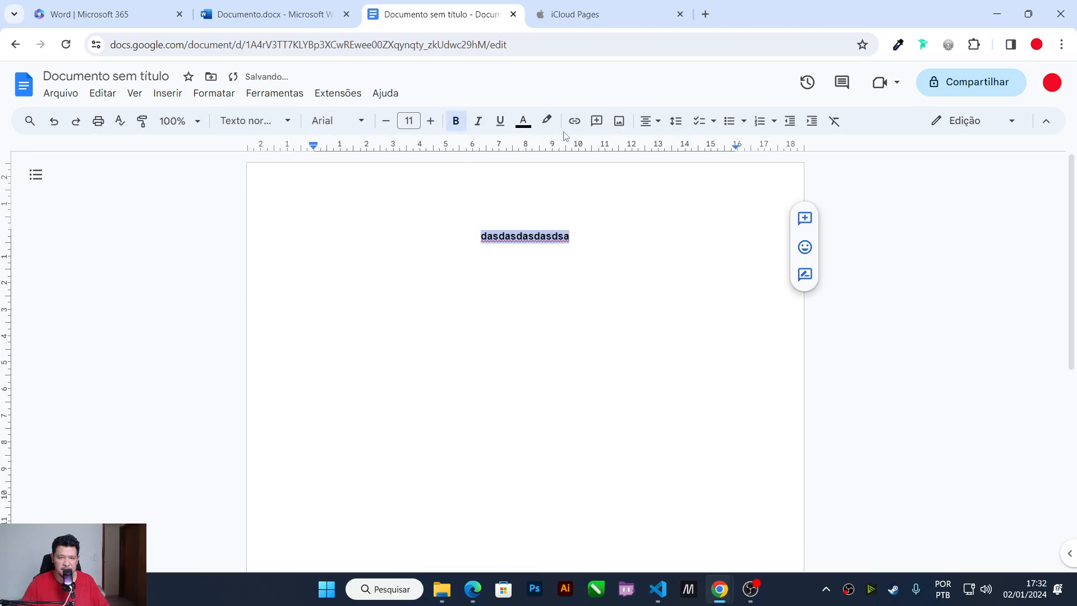
left_click(523, 120)
left_click(545, 161)
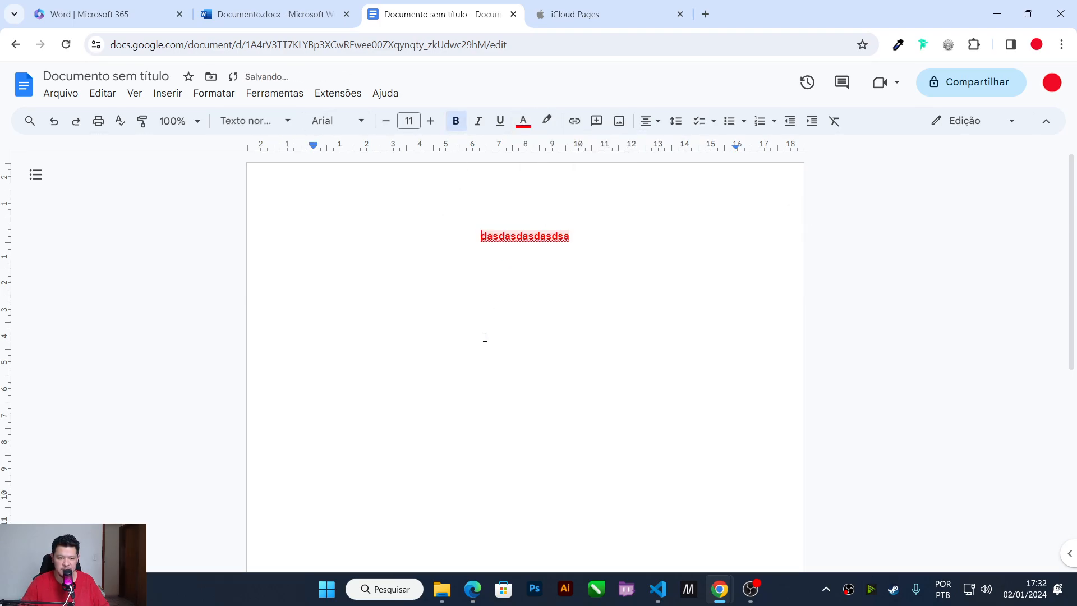
Step: Switch to iCloud Pages, look over the available iCloud apps and choose Pages
left_click(259, 4)
left_click(429, 11)
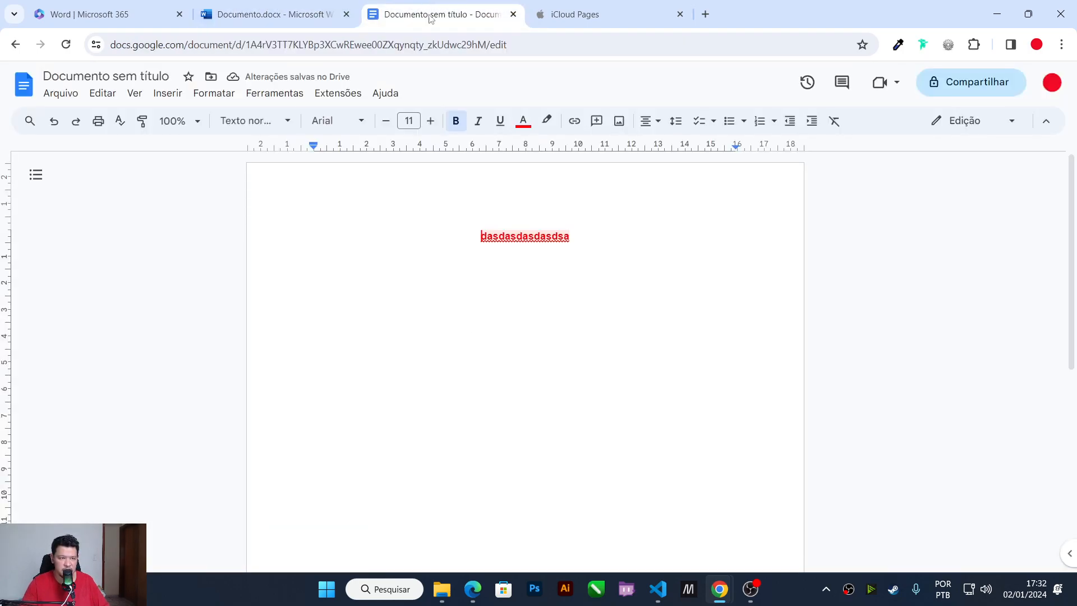
left_click(588, 5)
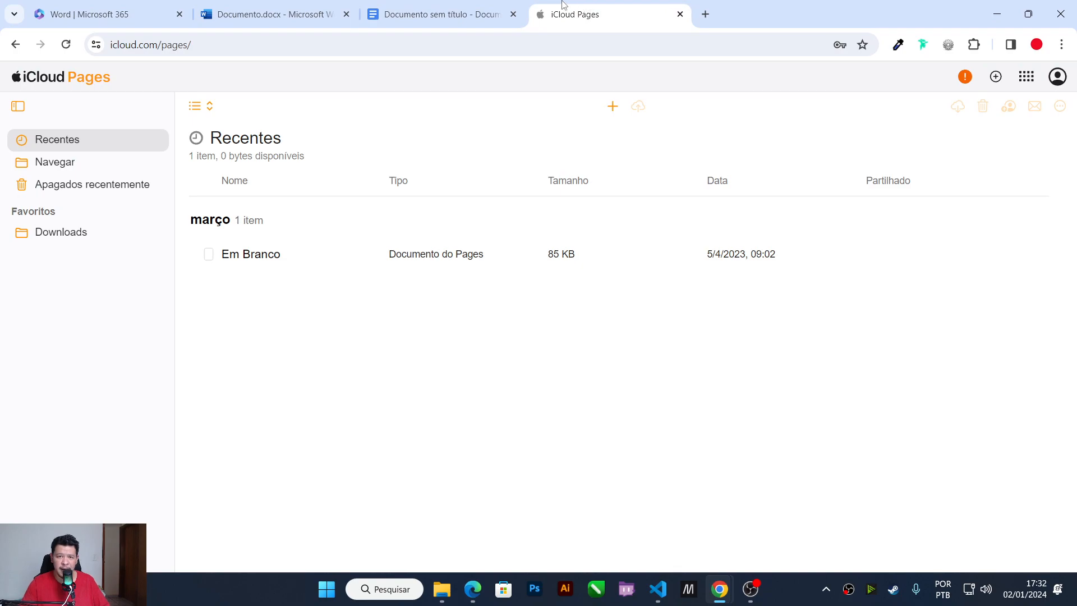
left_click(1026, 79)
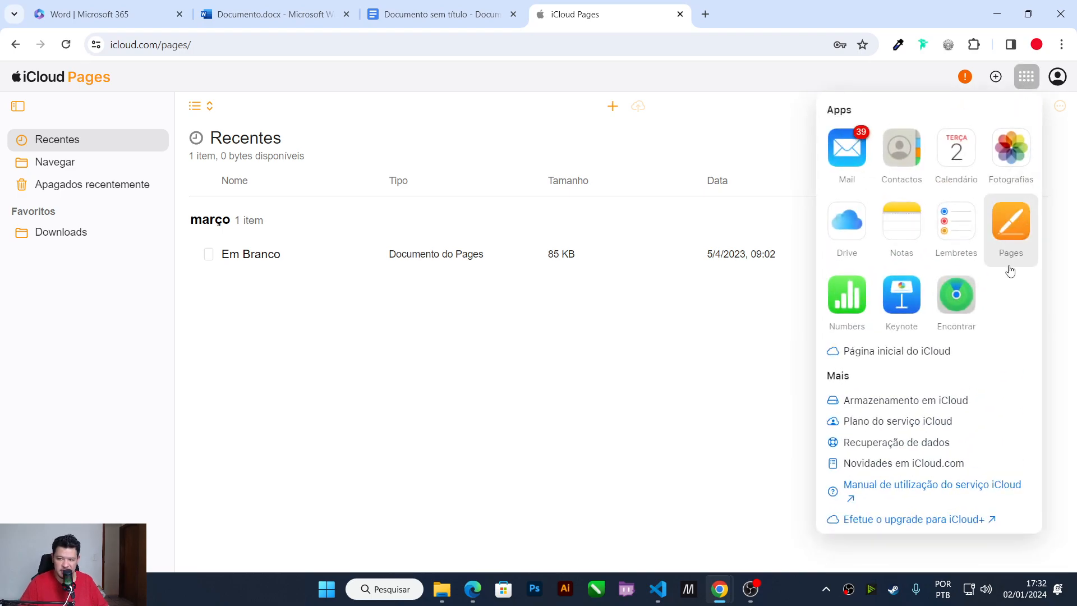
left_click(1006, 238)
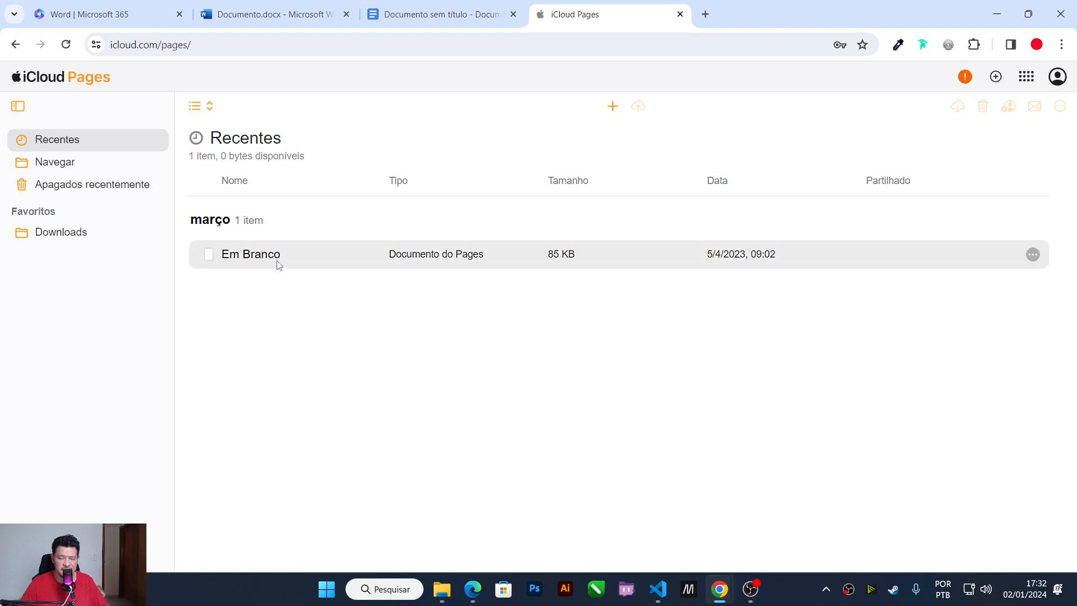
Step: Look over the file options for the Em Branco document and clear its selection
left_click(1036, 254)
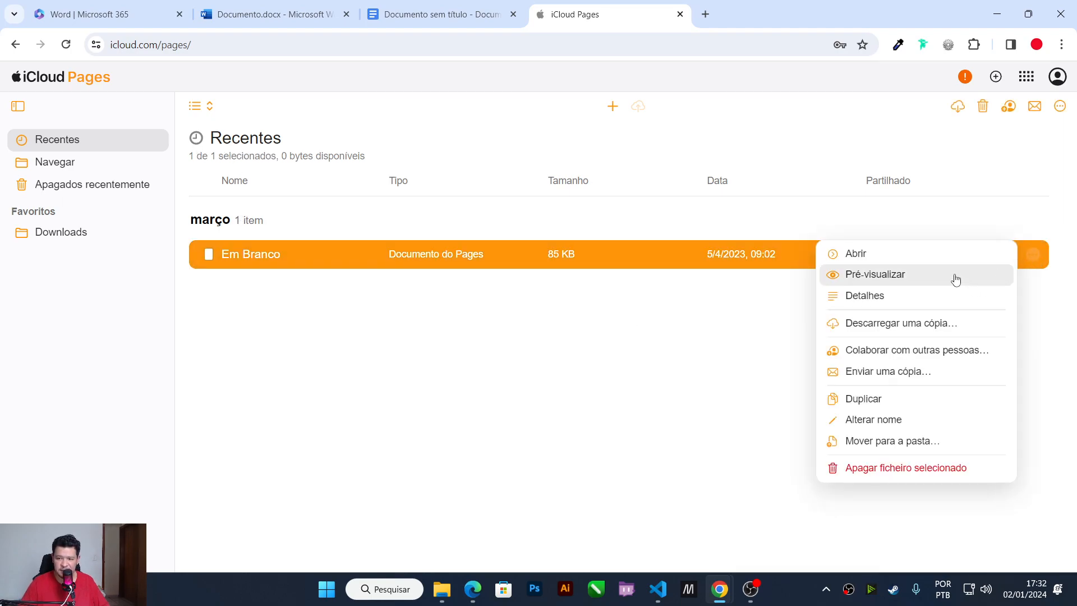
left_click(667, 391)
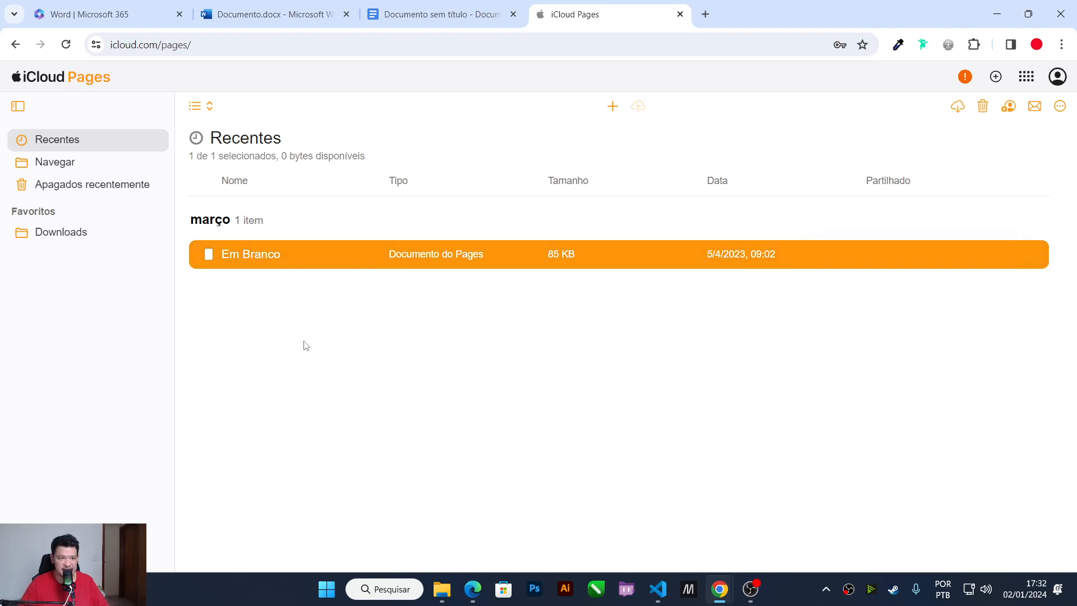
left_click(247, 339)
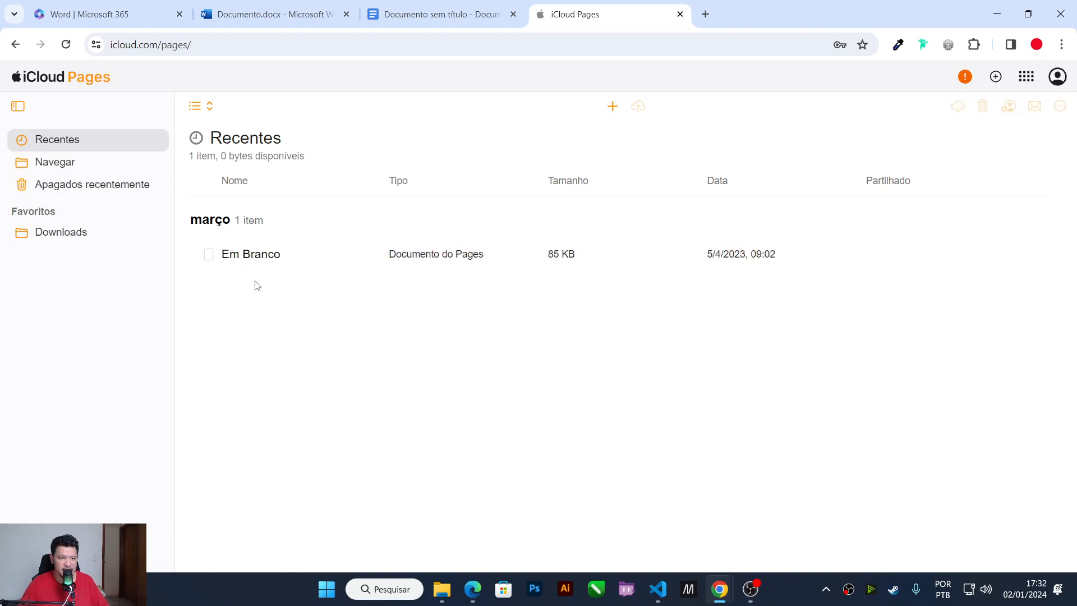
Step: Create a new Pages document from the basic Vazio template after looking over the other templates
left_click(996, 84)
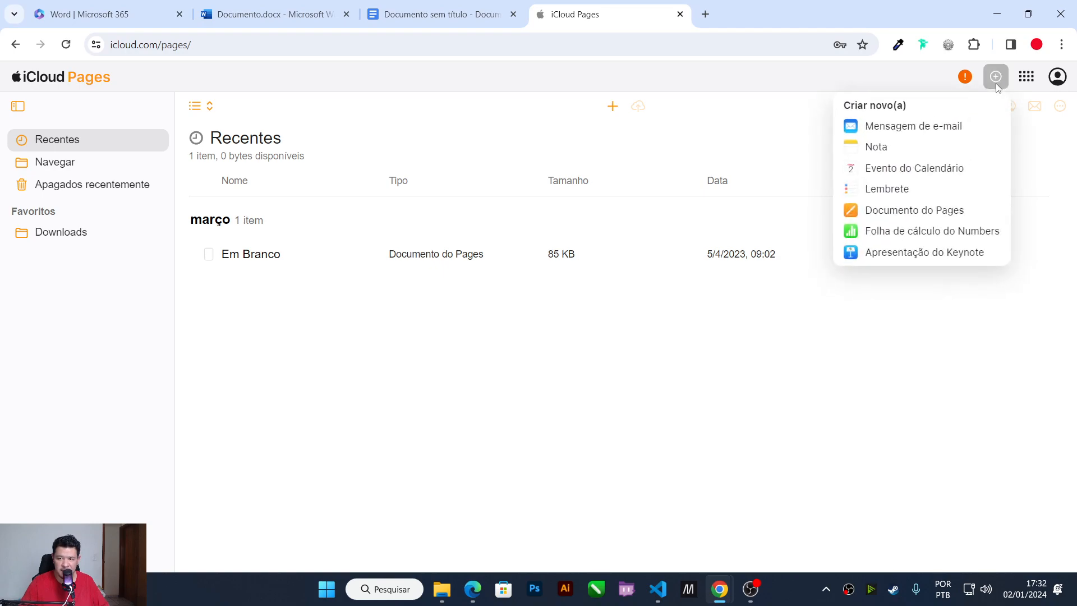
left_click(907, 216)
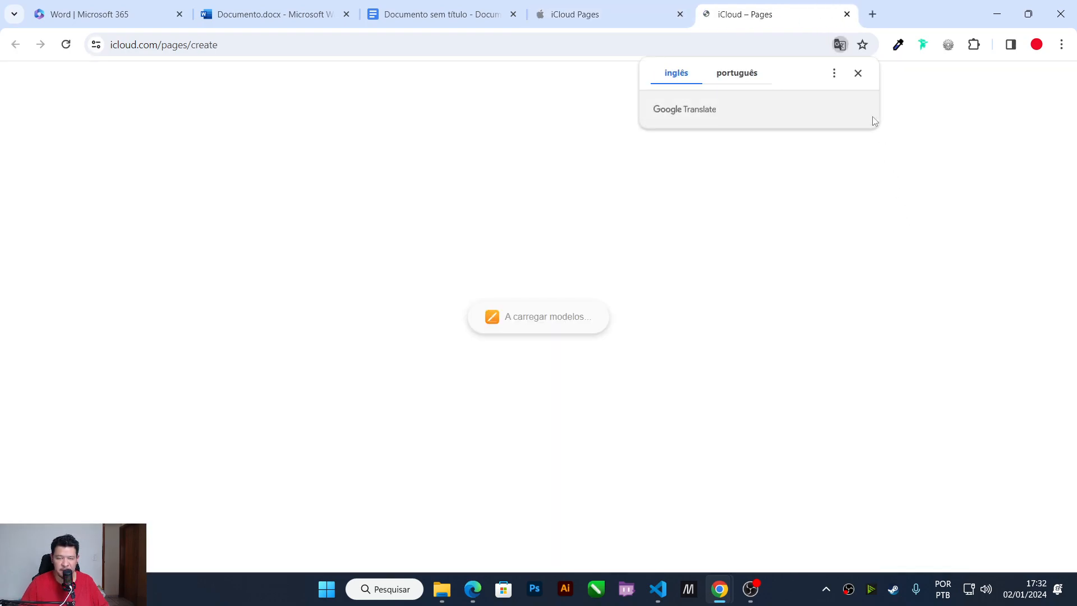
left_click(571, 175)
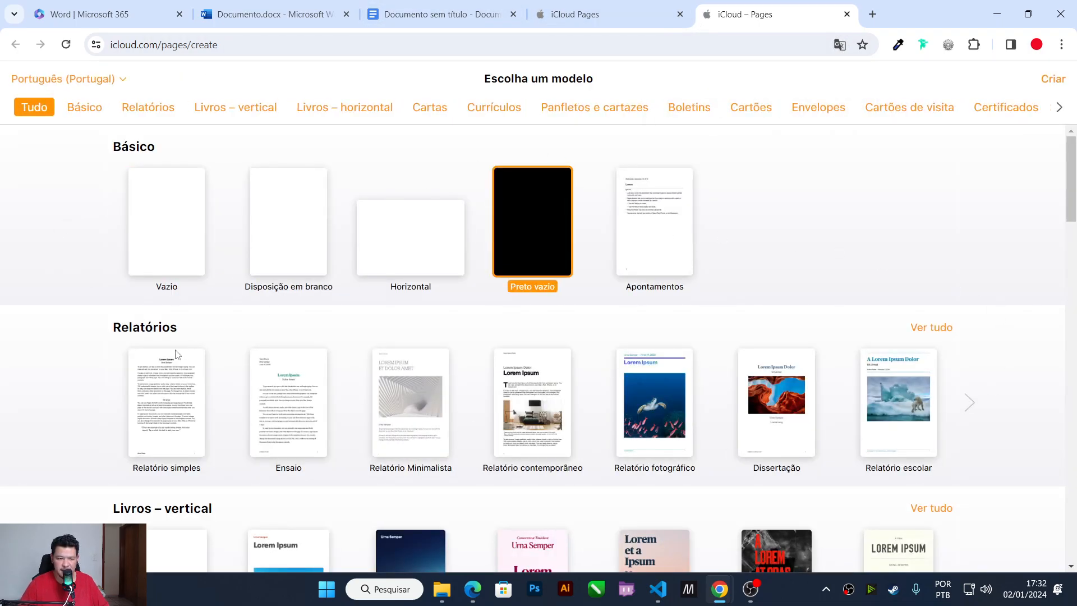
scroll(185, 351, "down", 4)
scroll(152, 359, "down", 2)
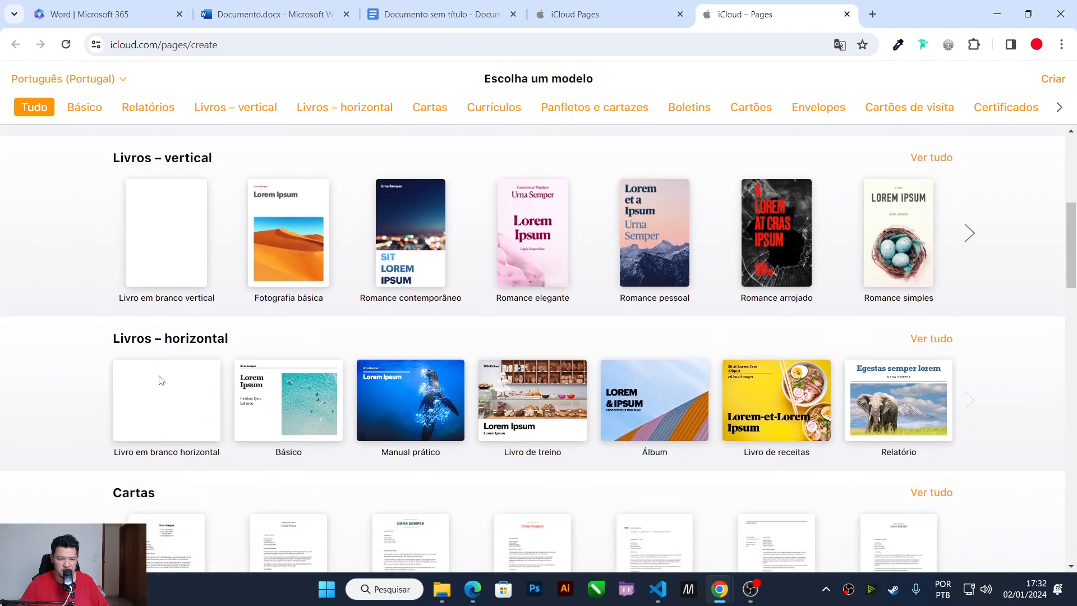
scroll(507, 297, "up", 5)
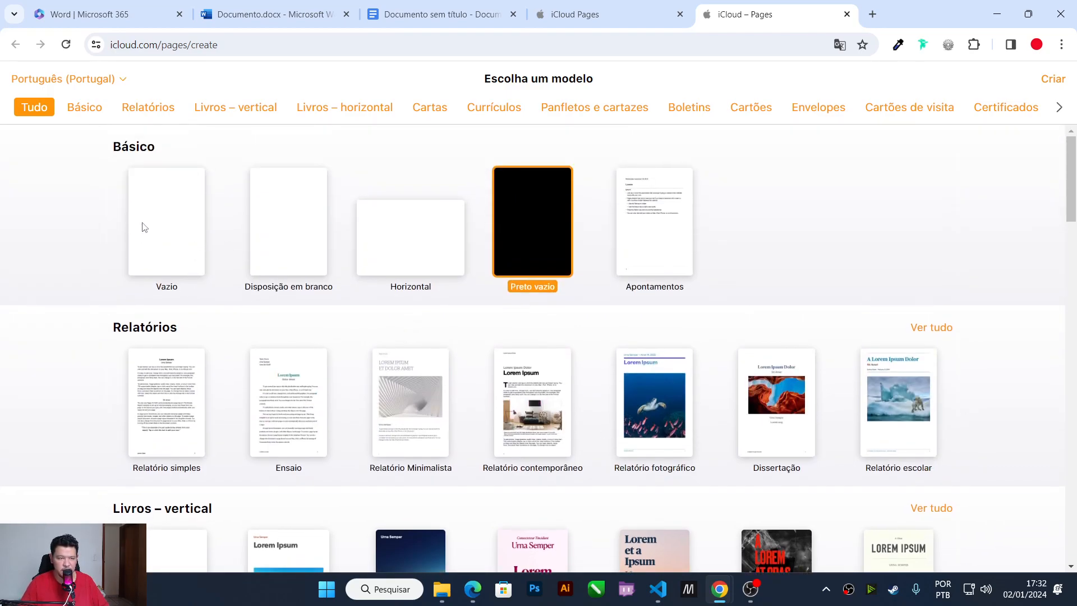
left_click(159, 247)
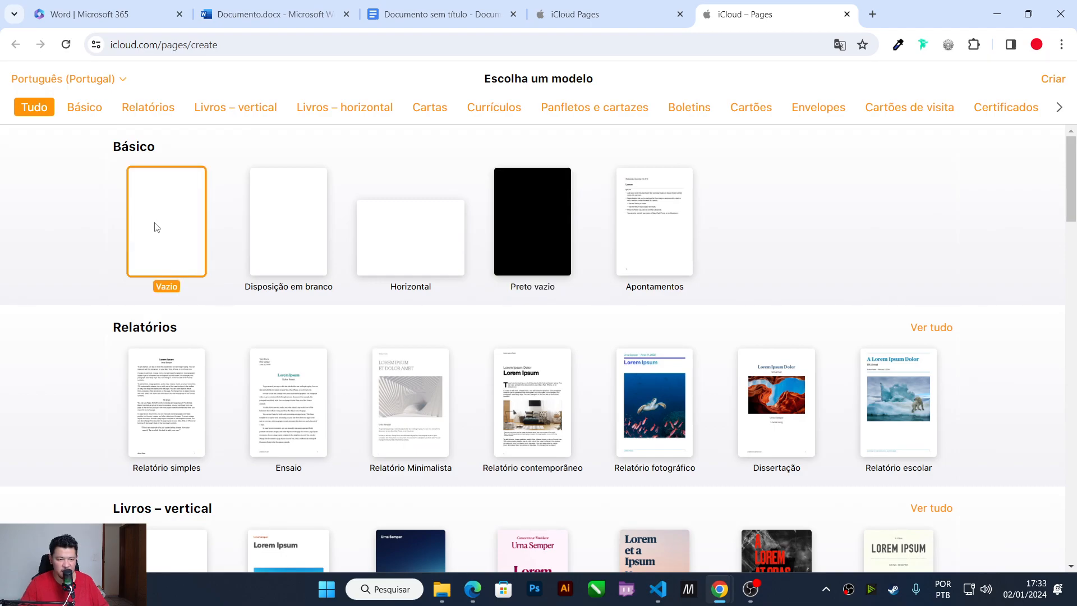
double_click(162, 243)
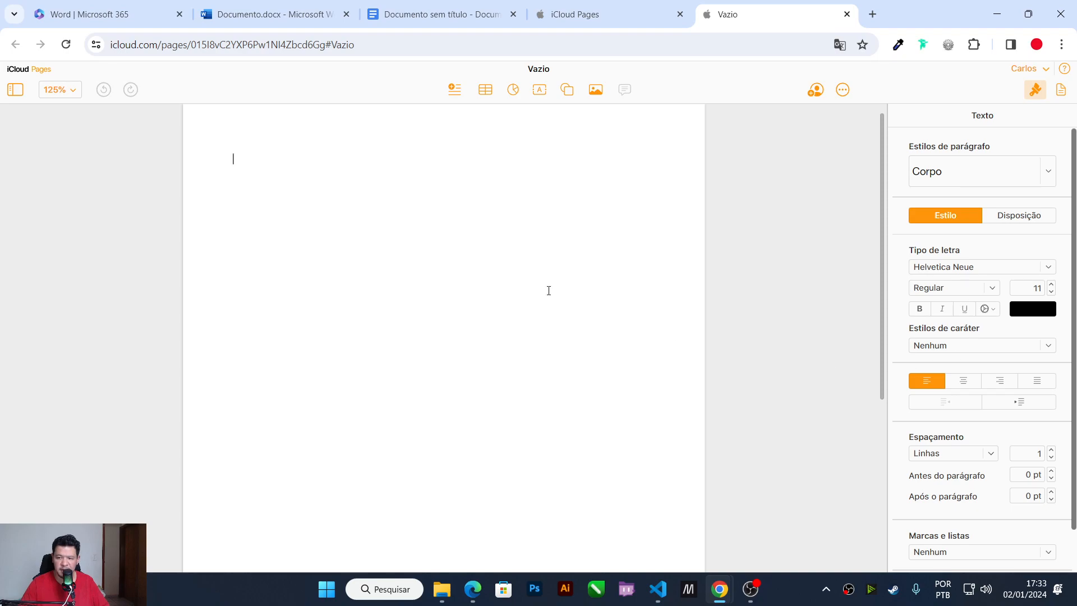
Step: Enter the sample text "asdasdasdas" in the blank document and centre it
type("asdasdasdas")
key("ctrl+a")
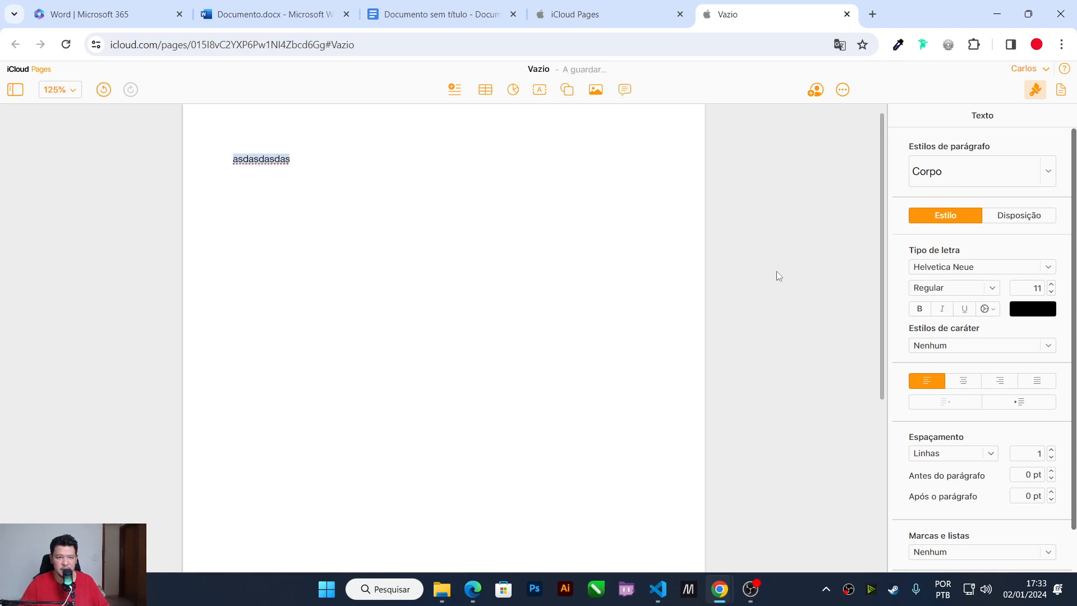
left_click(964, 383)
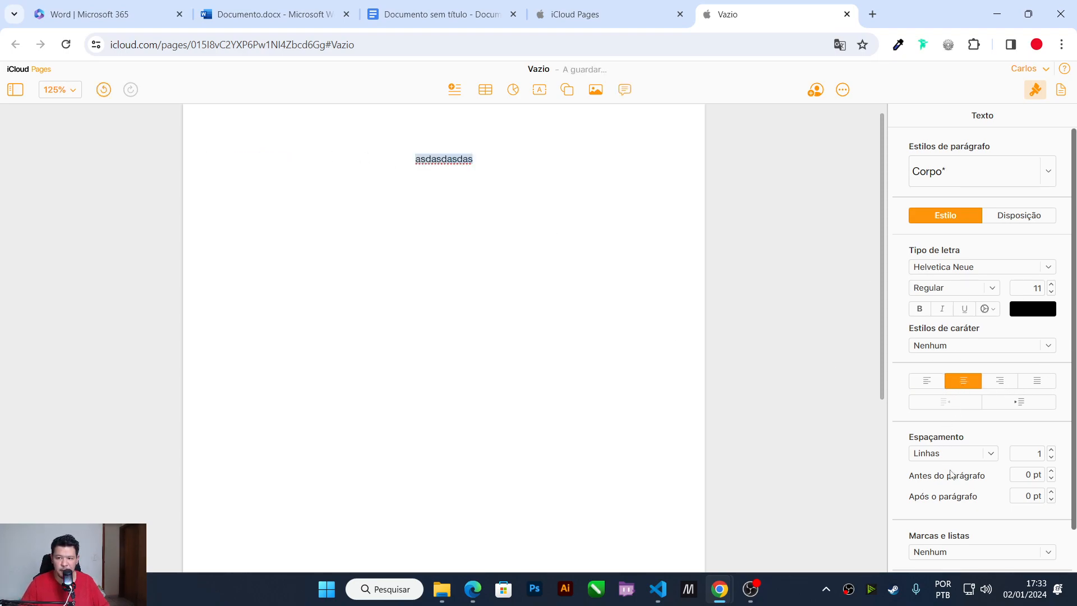
Step: Make the centred sample text red and bold, and leave it deselected
left_click(1034, 311)
left_click(1020, 396)
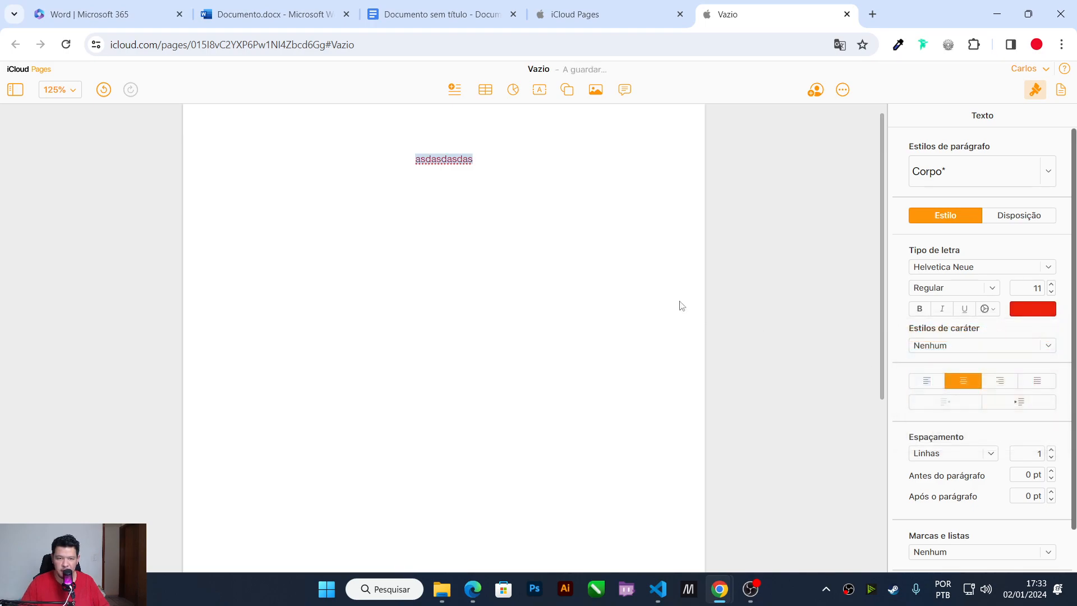
left_click(638, 379)
key("ctrl+a")
left_click(920, 309)
left_click(715, 204)
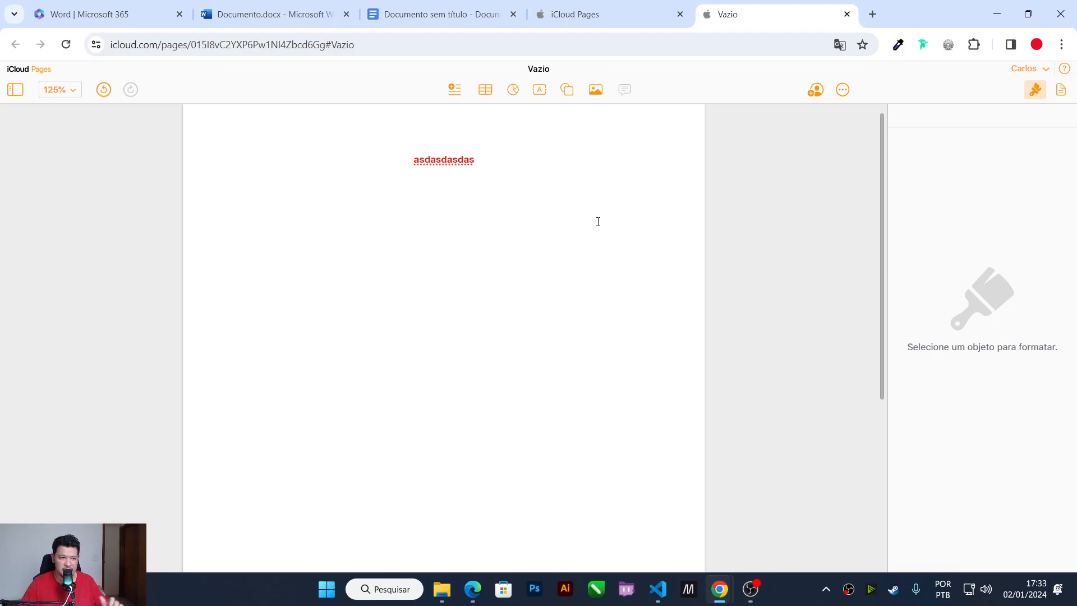
key("ctrl+a")
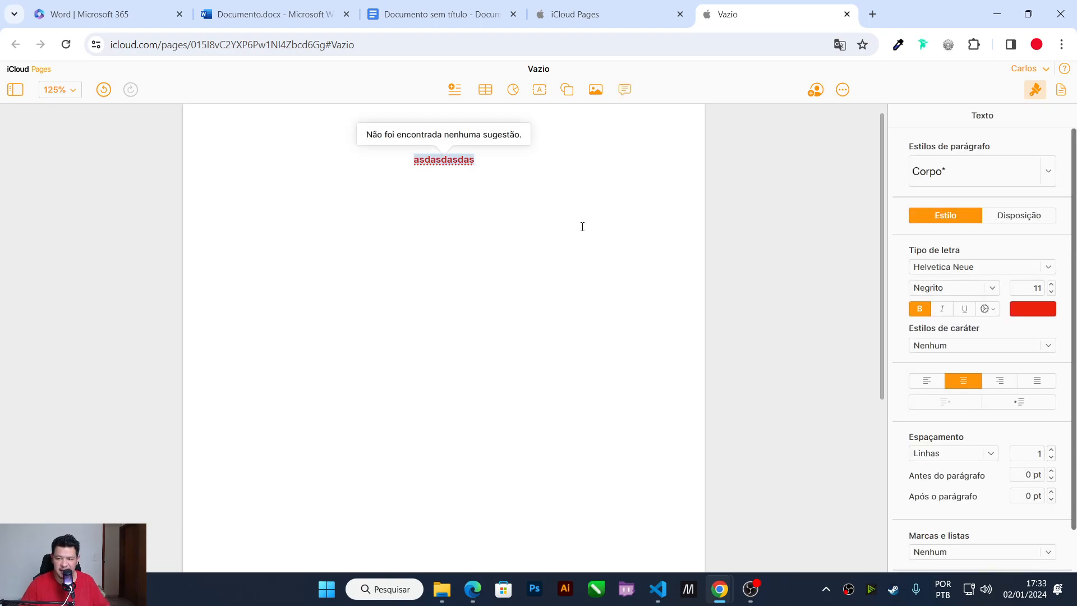
left_click(512, 185)
Step: Close the Pages document and all remaining browser tabs to return to the desktop
key("ctrl+w")
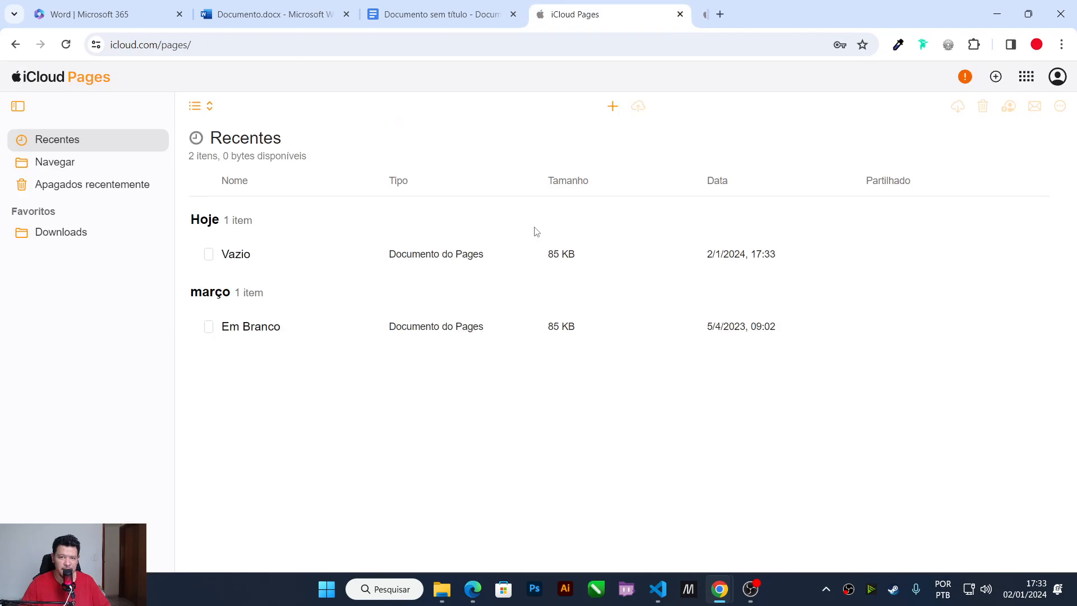
key("ctrl+w")
key("ctrl+w")
key("ctrl+w")
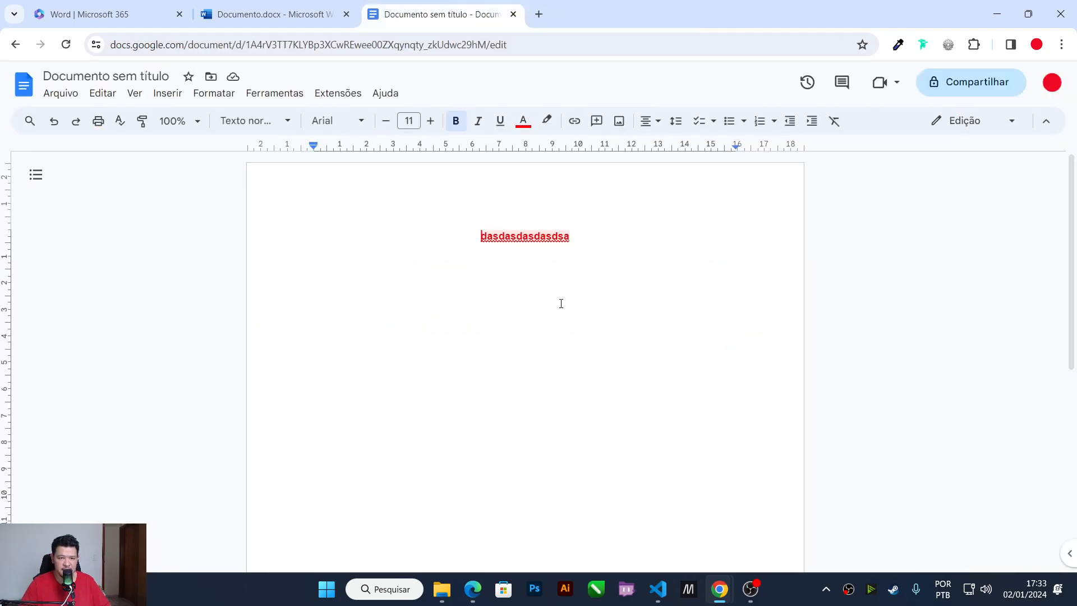
key("ctrl+w")
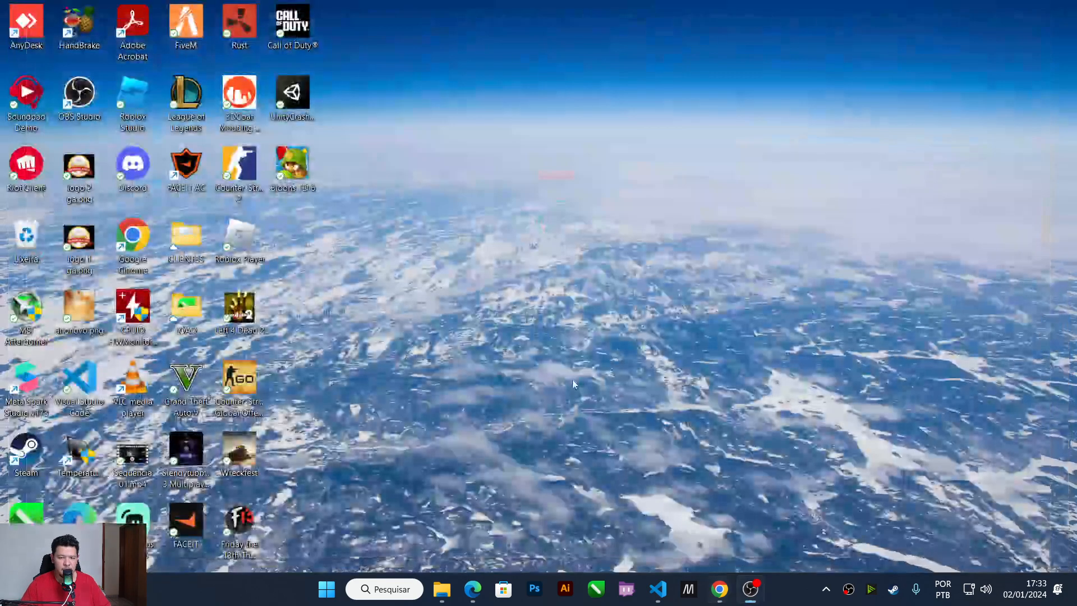
Step: Search Windows for "word" and open the Word desktop application
key("super")
key("super")
key("super")
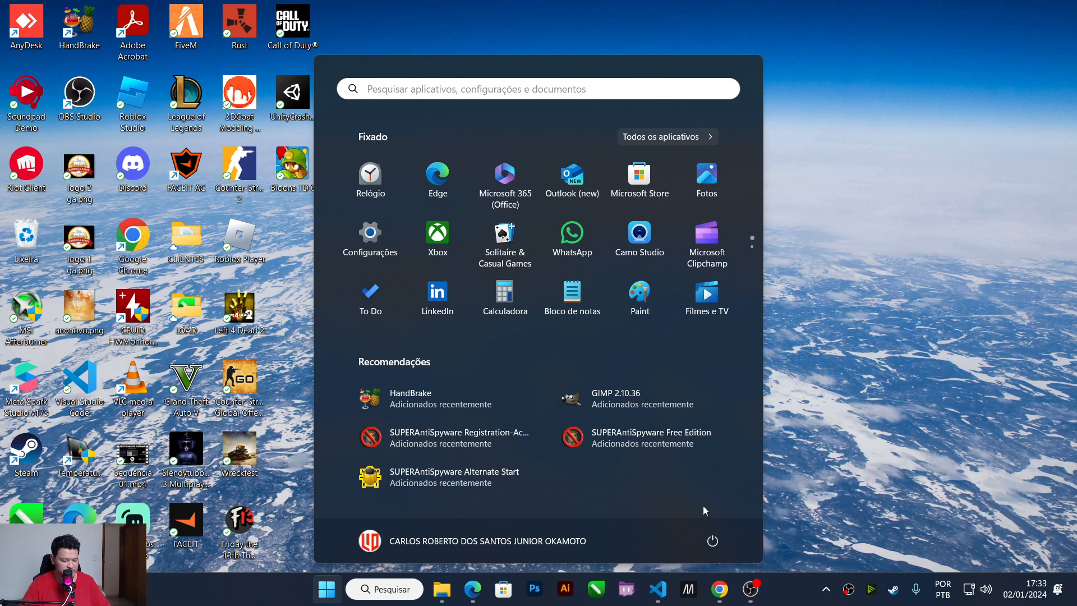
type("word")
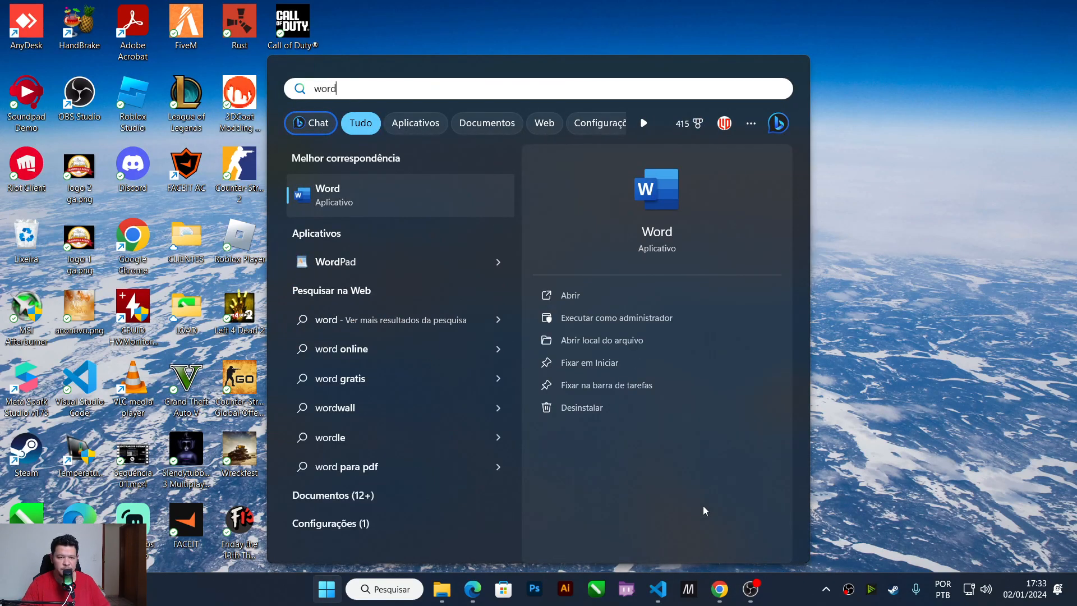
key("Return")
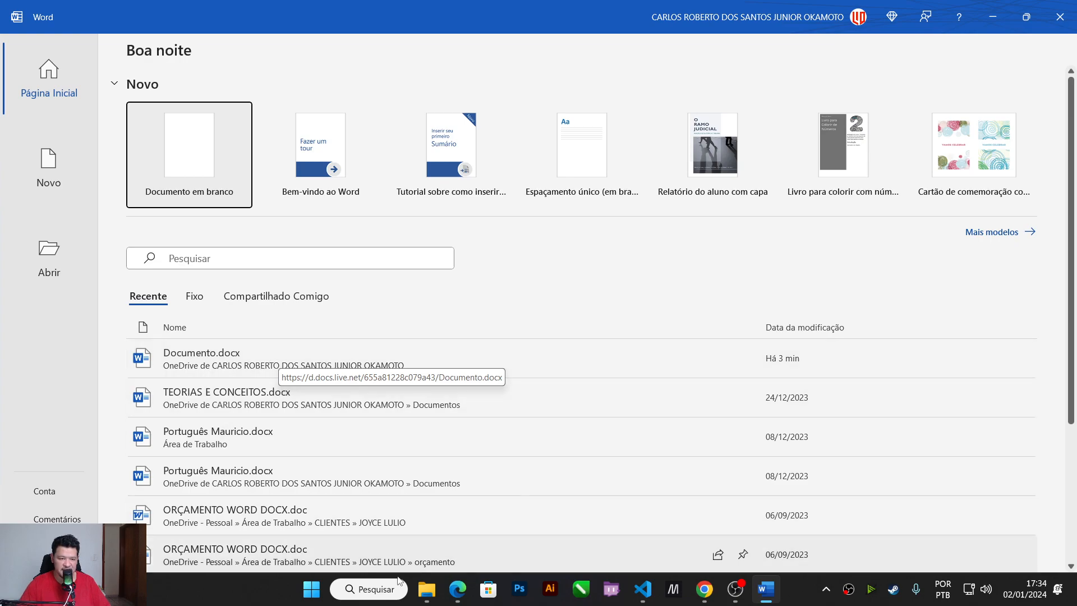
Step: Look over the recent, pinned and shared-with-me document lists on Word's start page
scroll(615, 392, "down", 2)
scroll(457, 481, "up", 2)
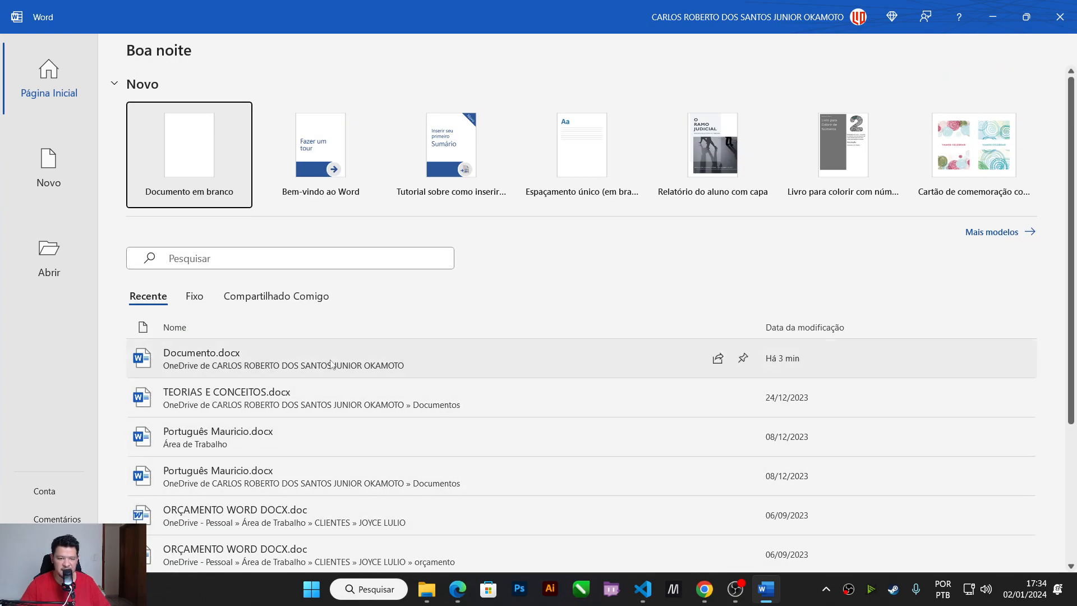
left_click(193, 300)
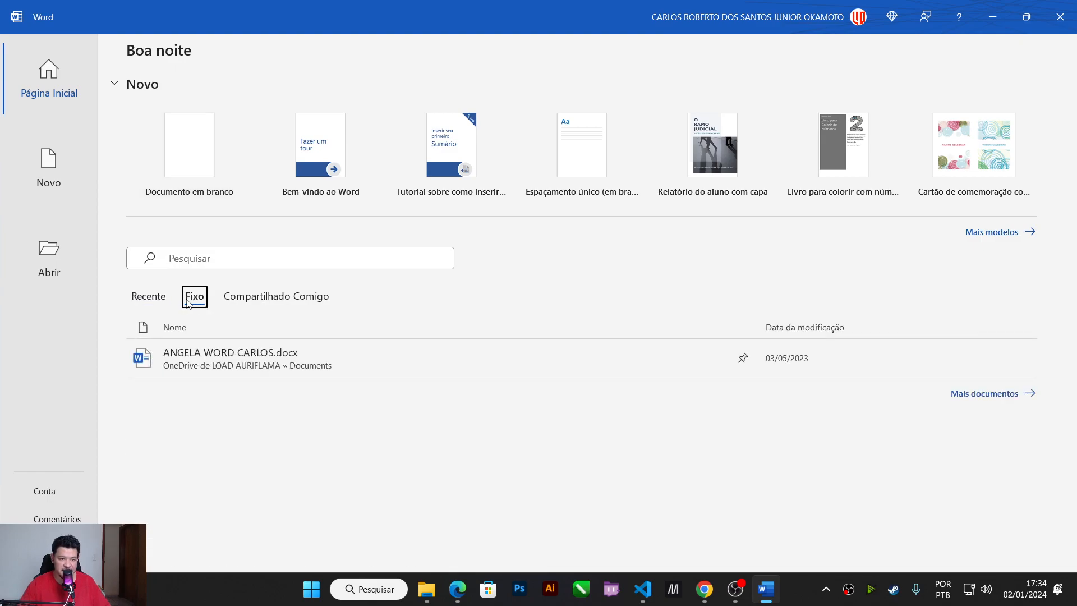
left_click(253, 297)
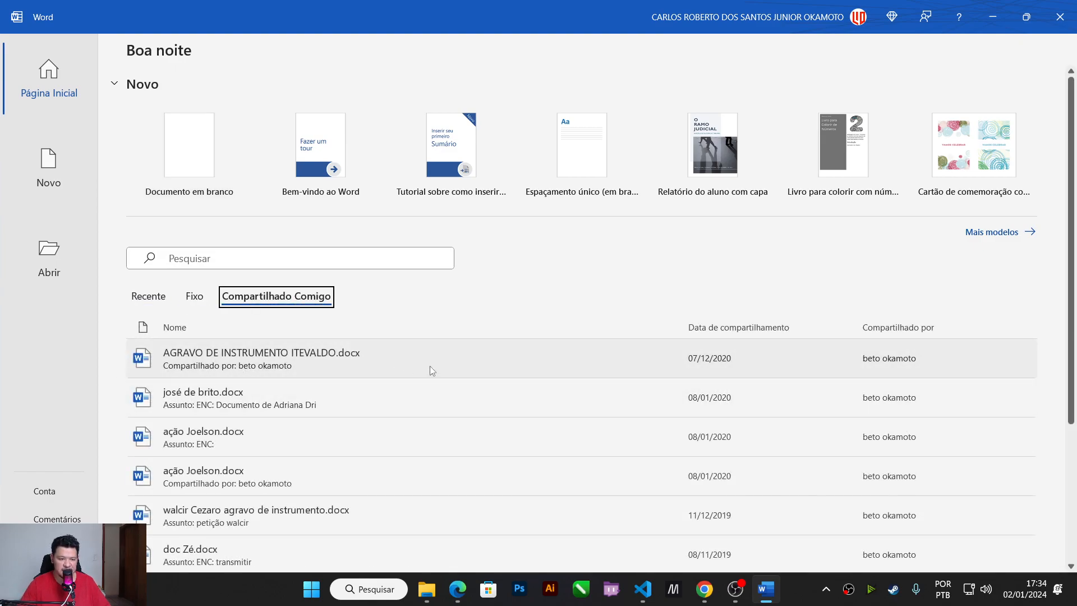
left_click(148, 296)
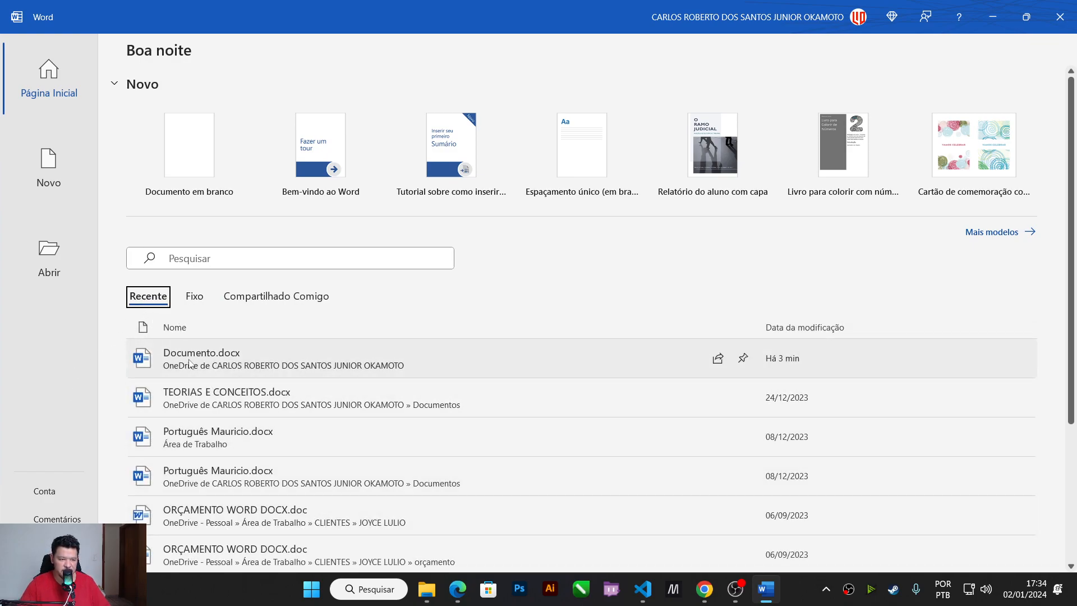
Step: Pin Documento.docx from the recent documents and show the pinned documents list
left_click(746, 361)
scroll(746, 360, "down", 3)
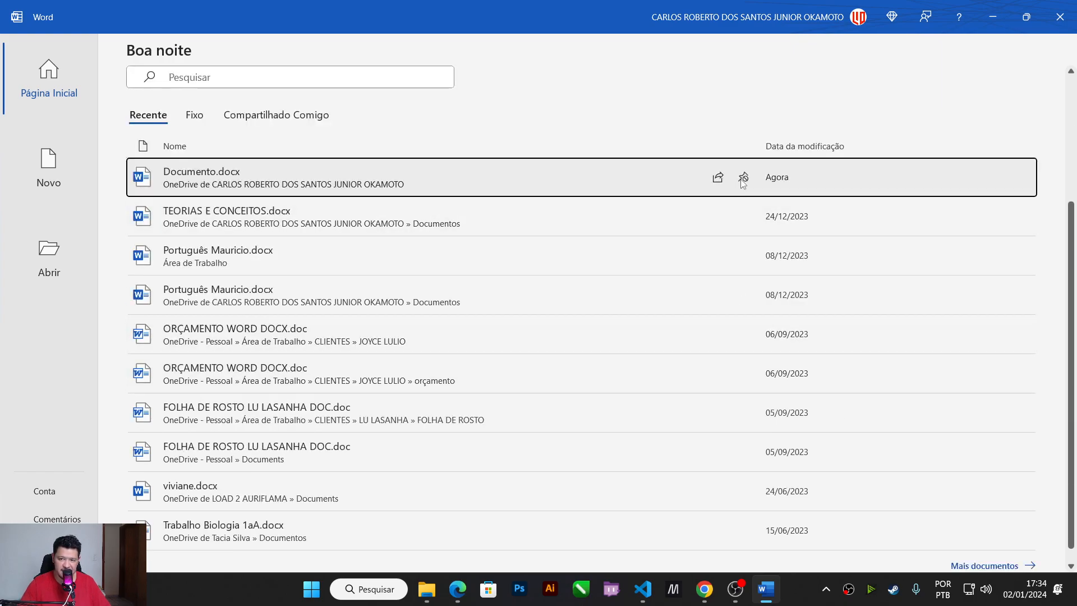
left_click(195, 115)
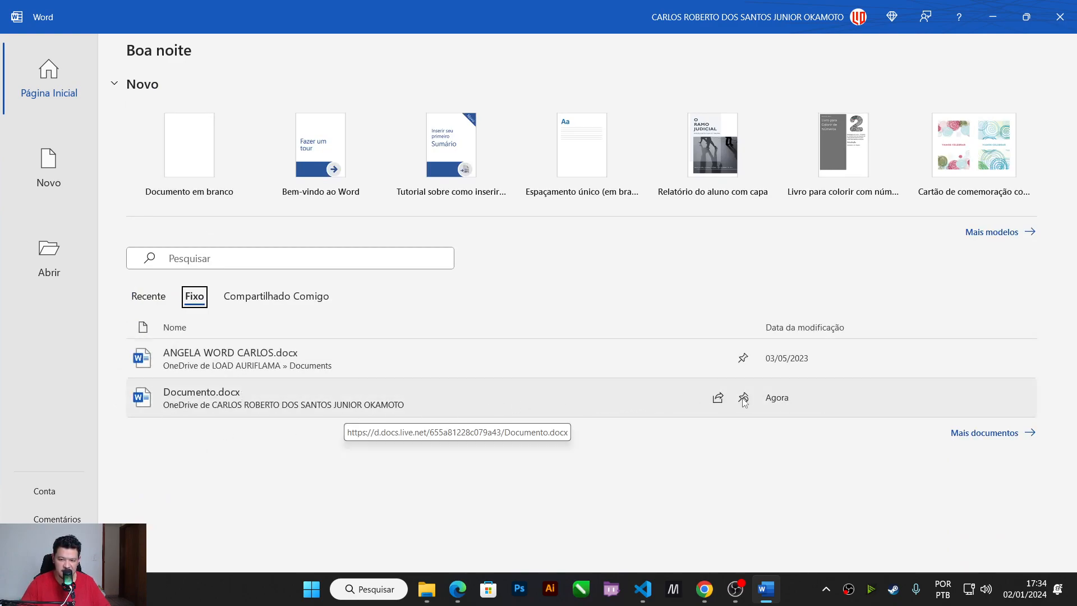
Step: Look over the file options for Documento.docx, unpin it and return to the recent documents list
right_click(556, 389)
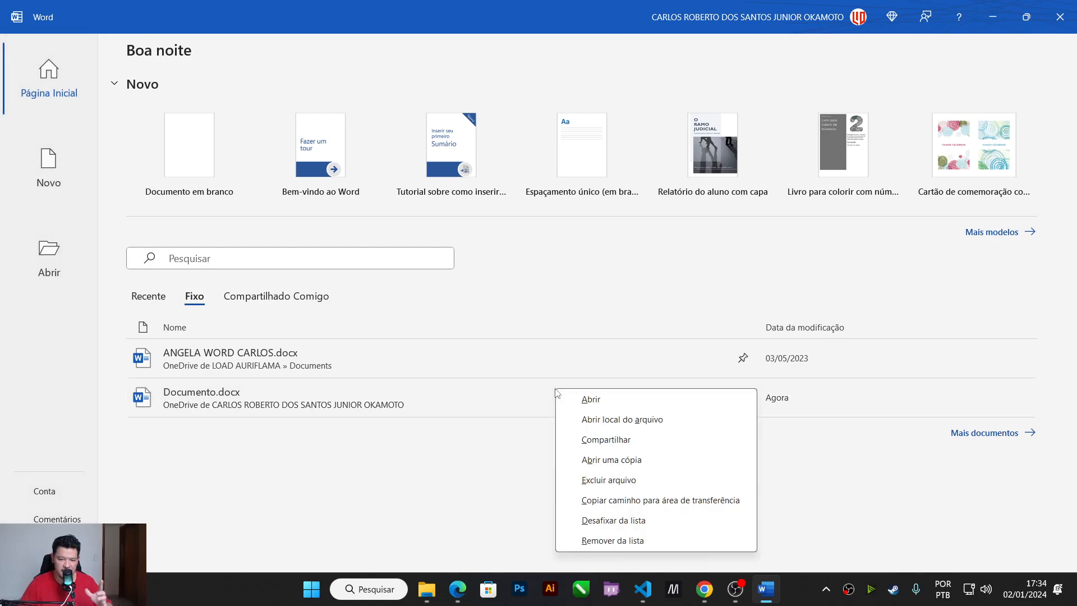
left_click(806, 520)
left_click(744, 397)
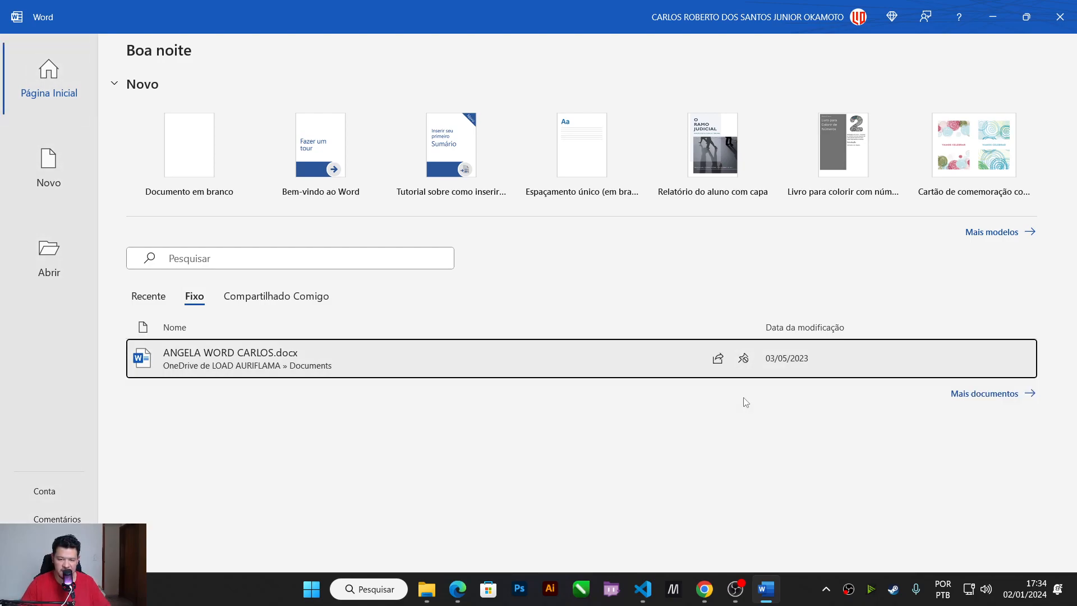
left_click(148, 296)
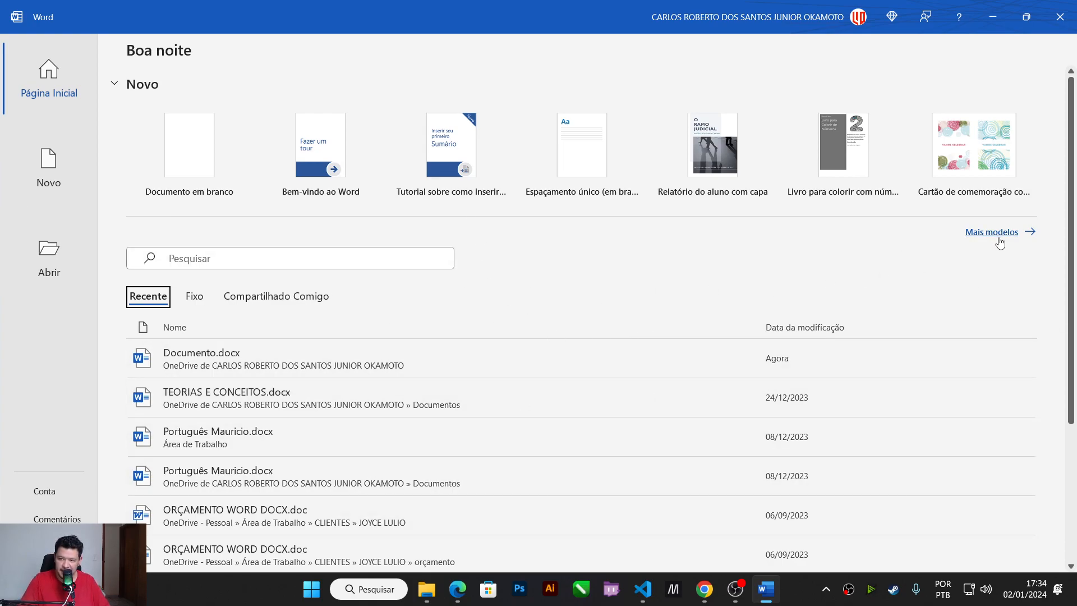
Step: Search the online templates for new documents for "cv" and look over the results
left_click(49, 169)
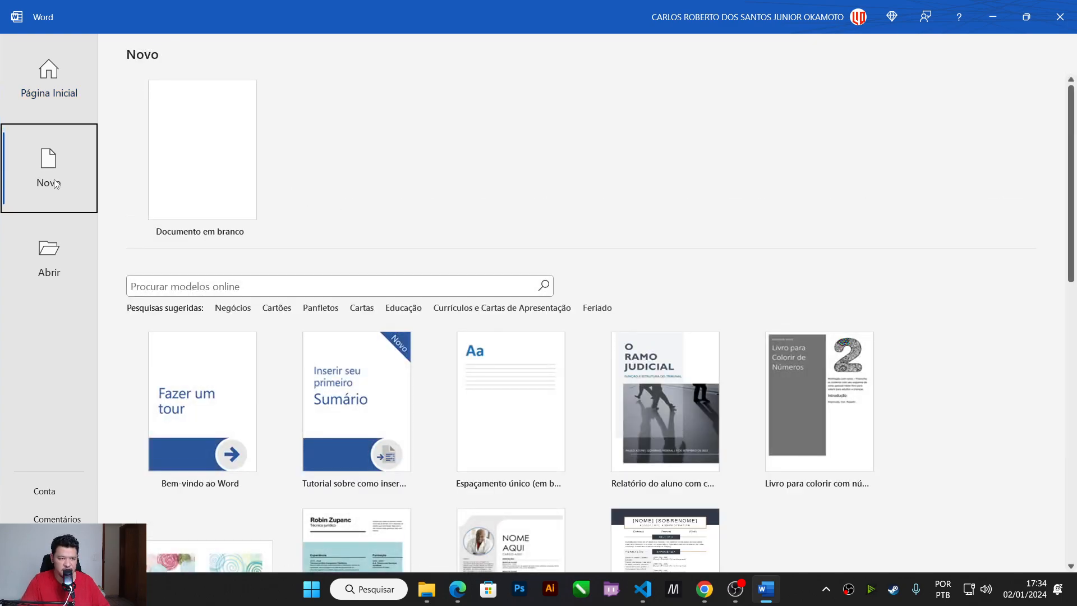
left_click(49, 109)
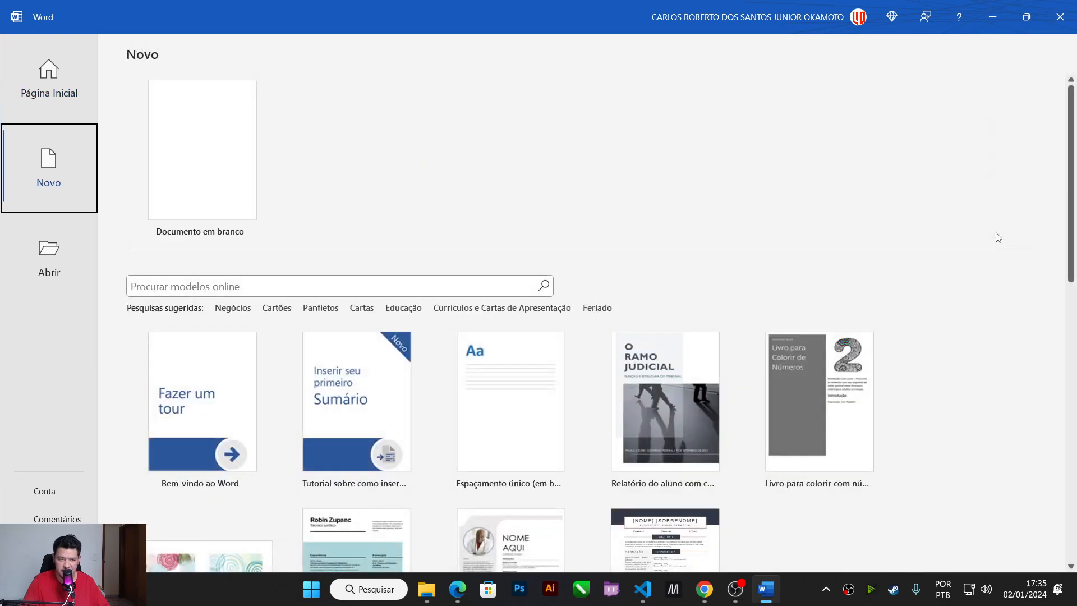
scroll(975, 244, "down", 1)
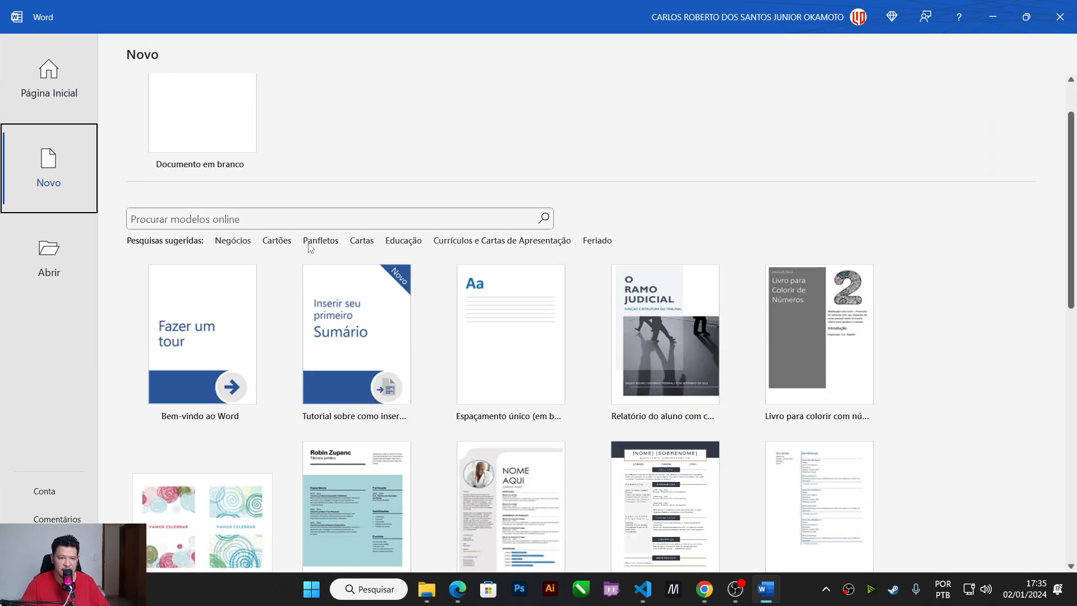
left_click(363, 217)
type("c")
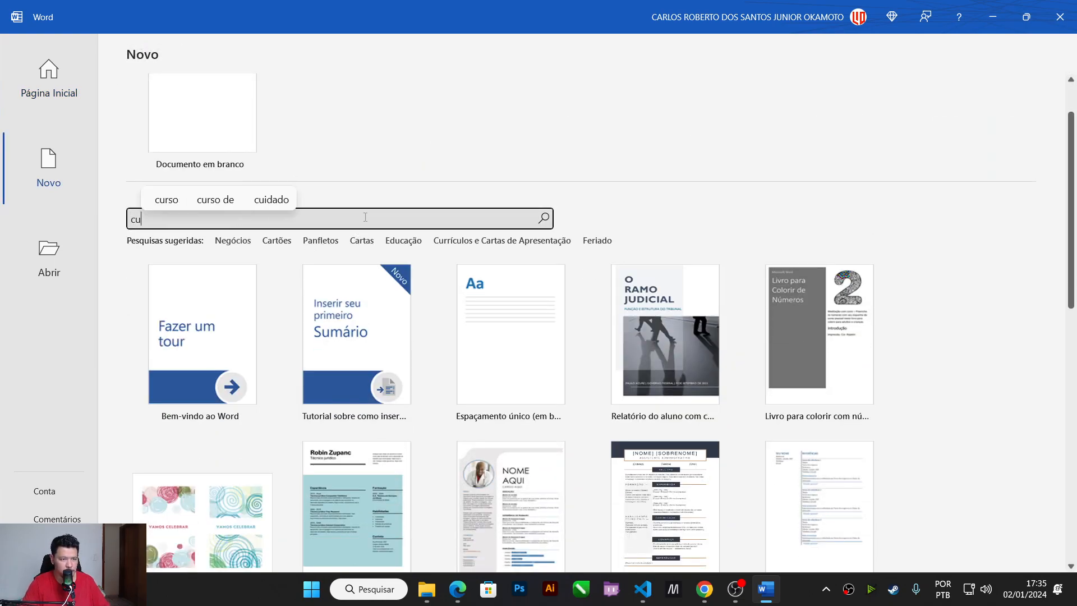
type("v")
key("Return")
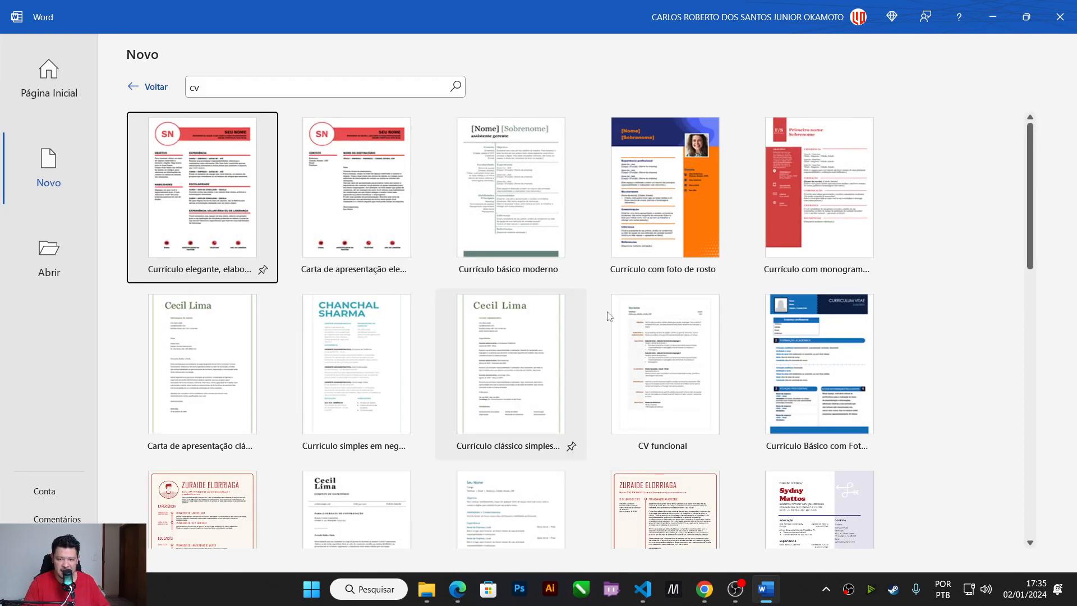
scroll(505, 308, "down", 4)
scroll(458, 341, "down", 3)
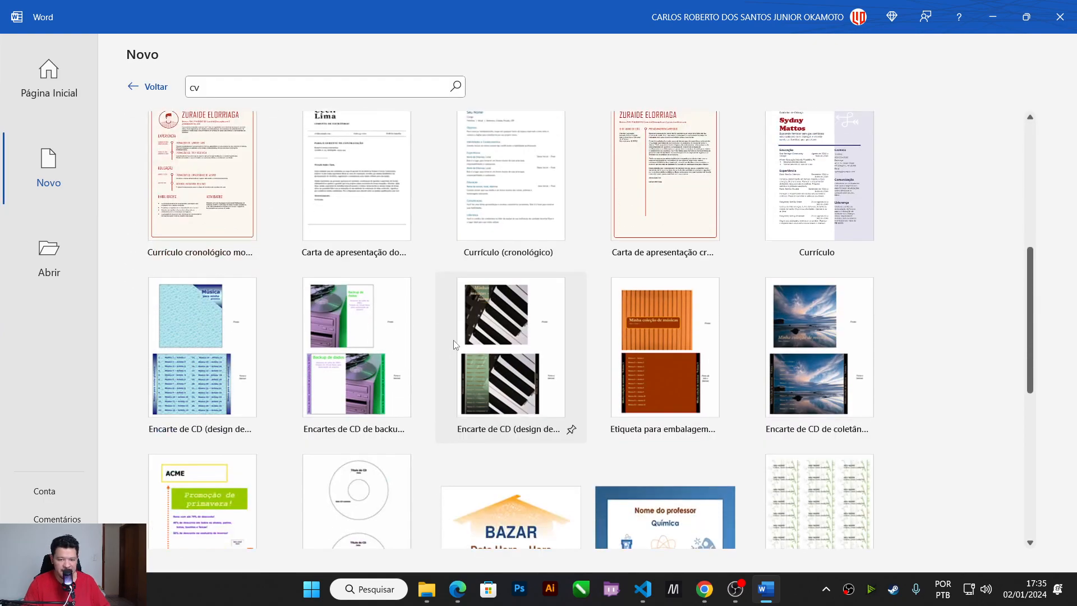
scroll(458, 341, "up", 7)
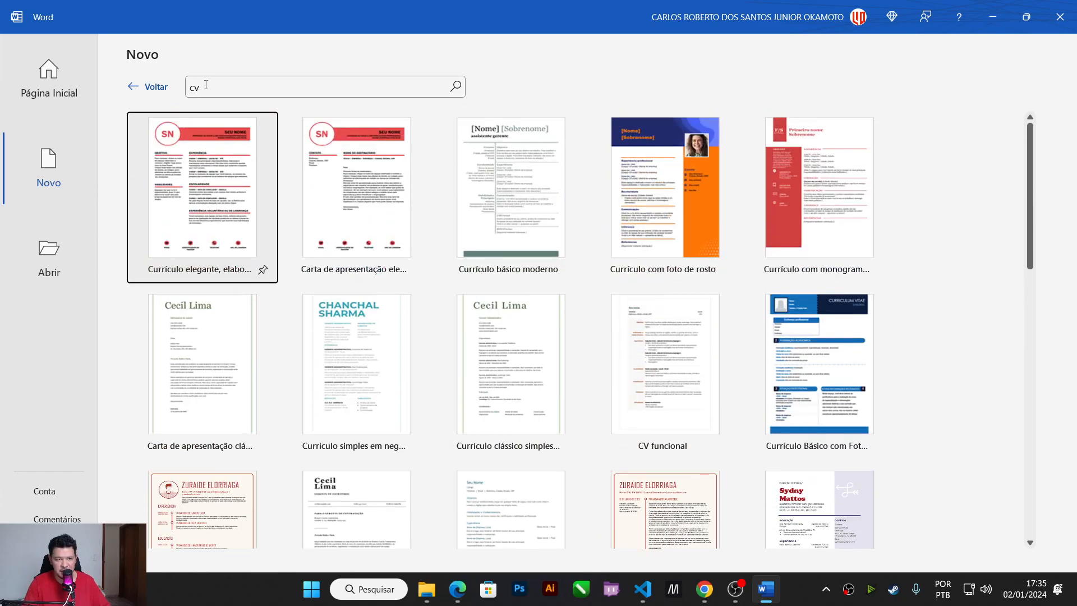
Step: Replace the template search term with "convite" and run the search
left_click(189, 85)
key("ctrl+a")
key("BackSpace")
type("convite")
key("Return")
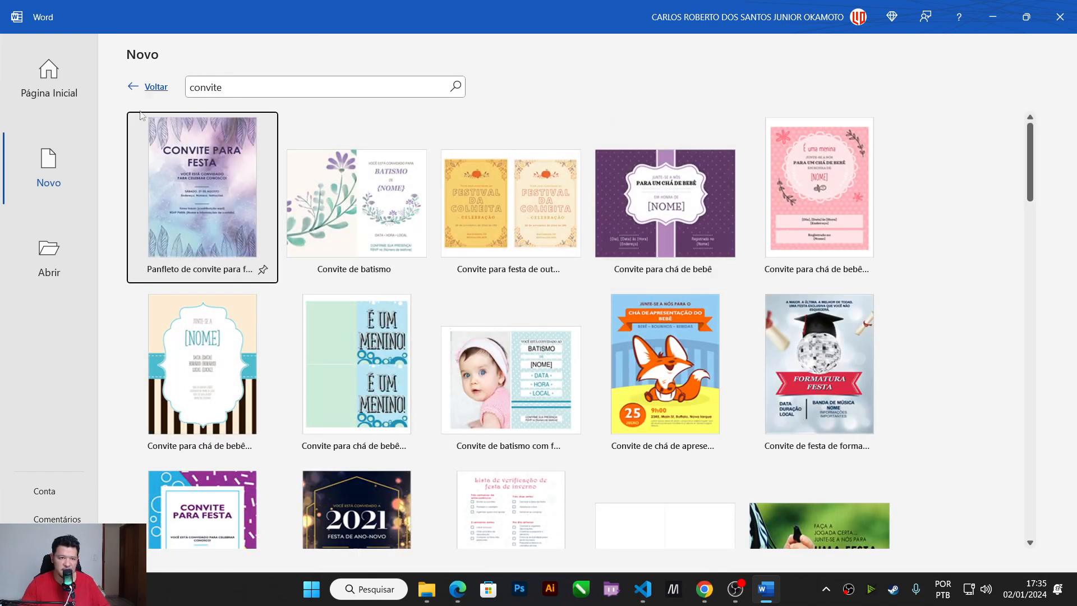
Step: Leave the invitation results and look over the templates under the suggested search Feriado
left_click(140, 89)
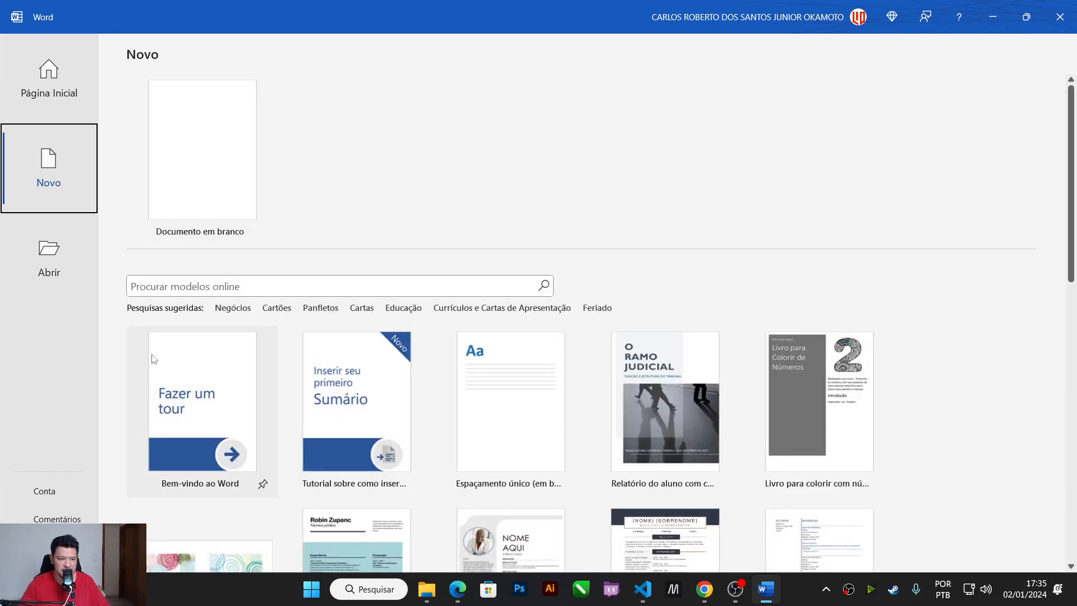
scroll(606, 263, "down", 4)
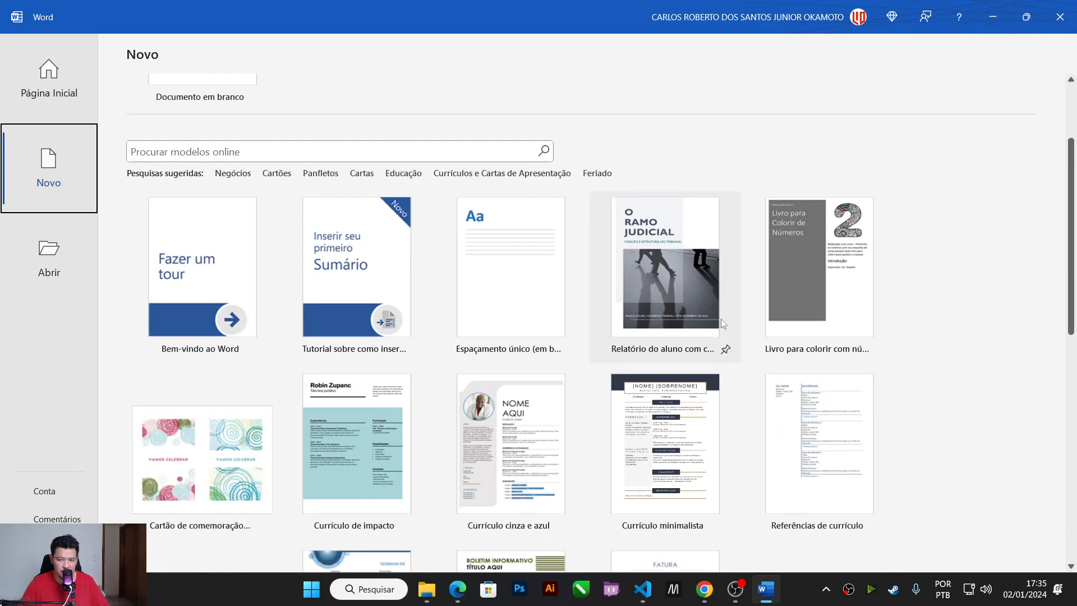
scroll(606, 263, "up", 3)
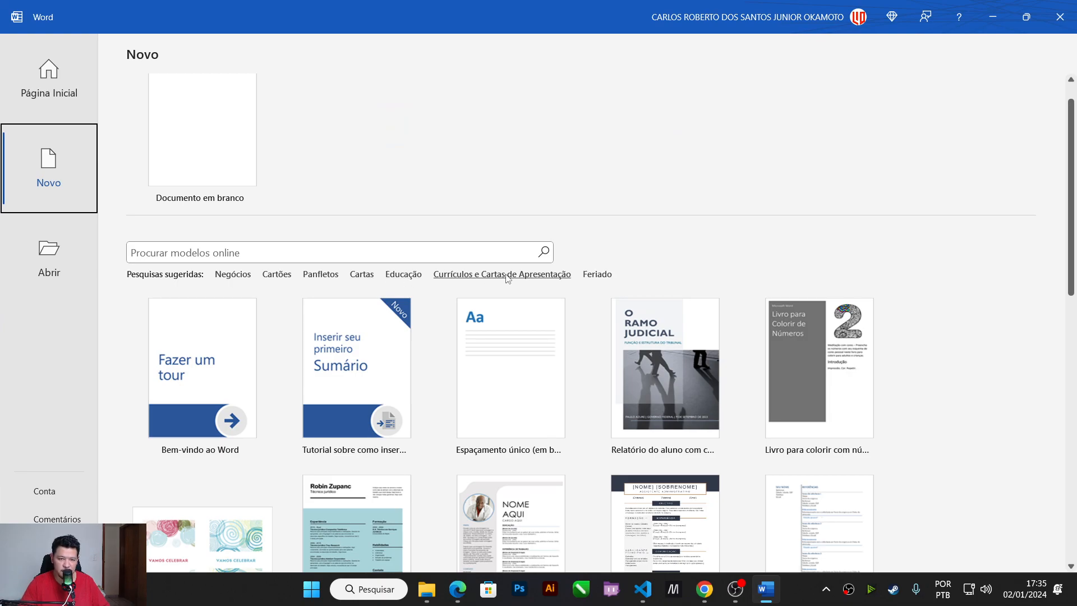
left_click(596, 274)
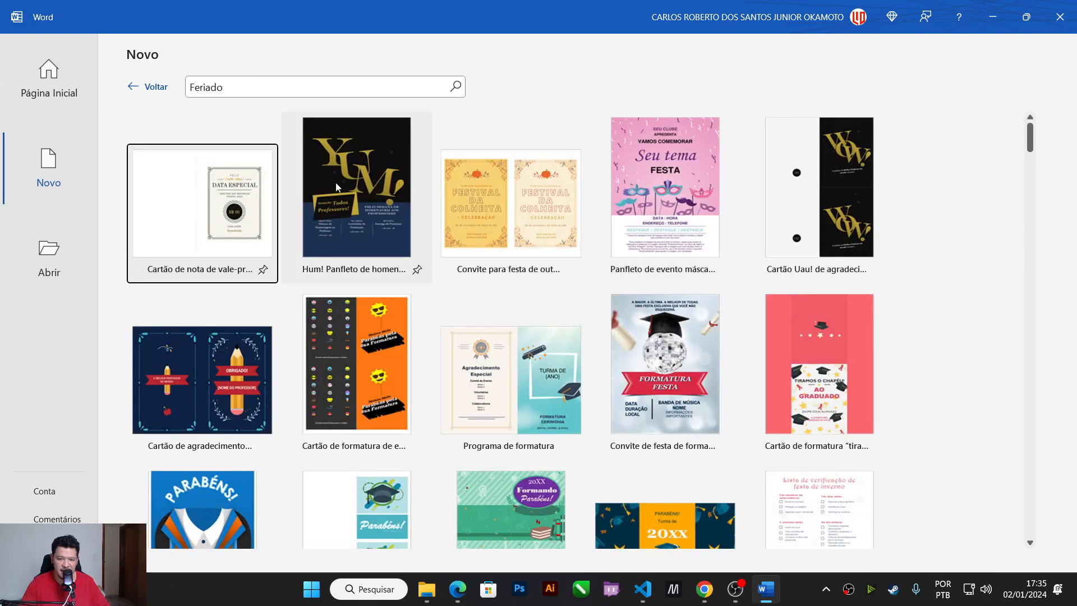
scroll(339, 178, "down", 7)
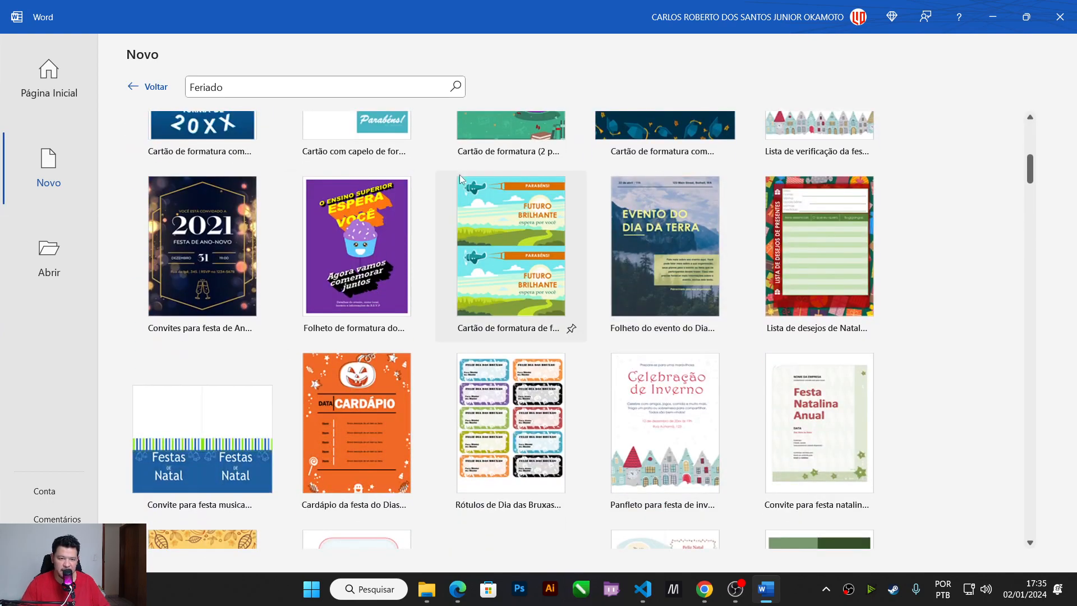
scroll(588, 388, "down", 10)
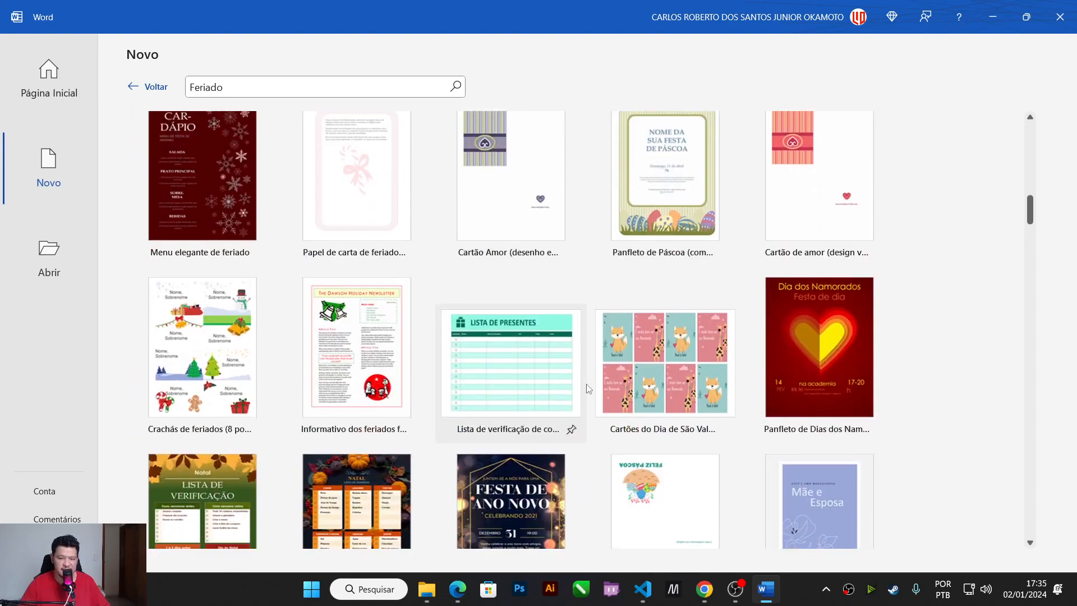
scroll(588, 388, "up", 15)
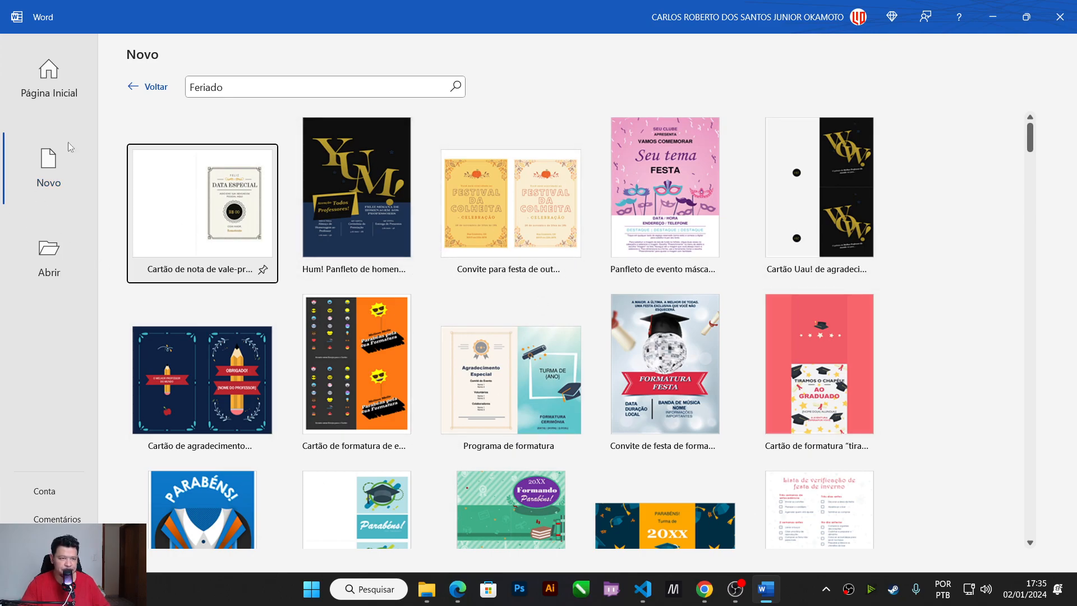
Step: Return to the new-document page, look over its featured templates, and show the page for opening existing documents
left_click(46, 172)
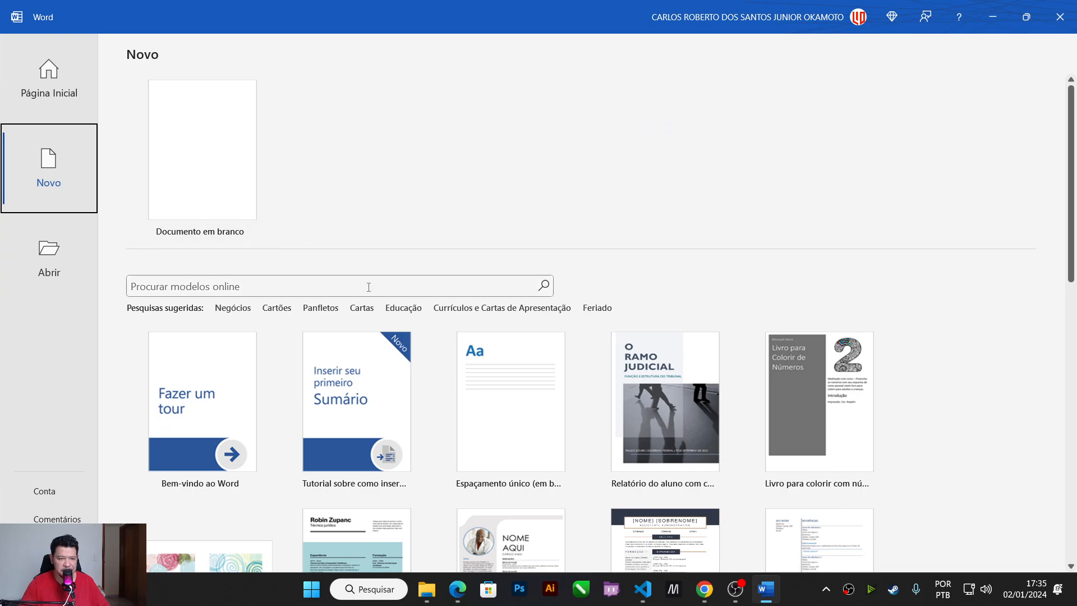
scroll(646, 216, "down", 8)
scroll(645, 217, "down", 3)
scroll(497, 238, "up", 10)
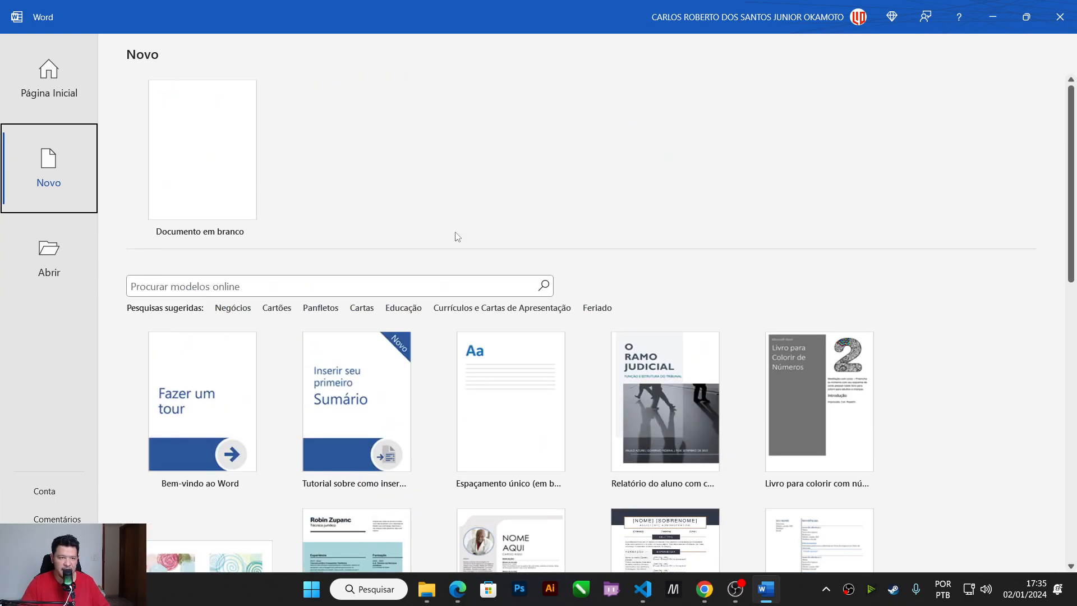
left_click(66, 252)
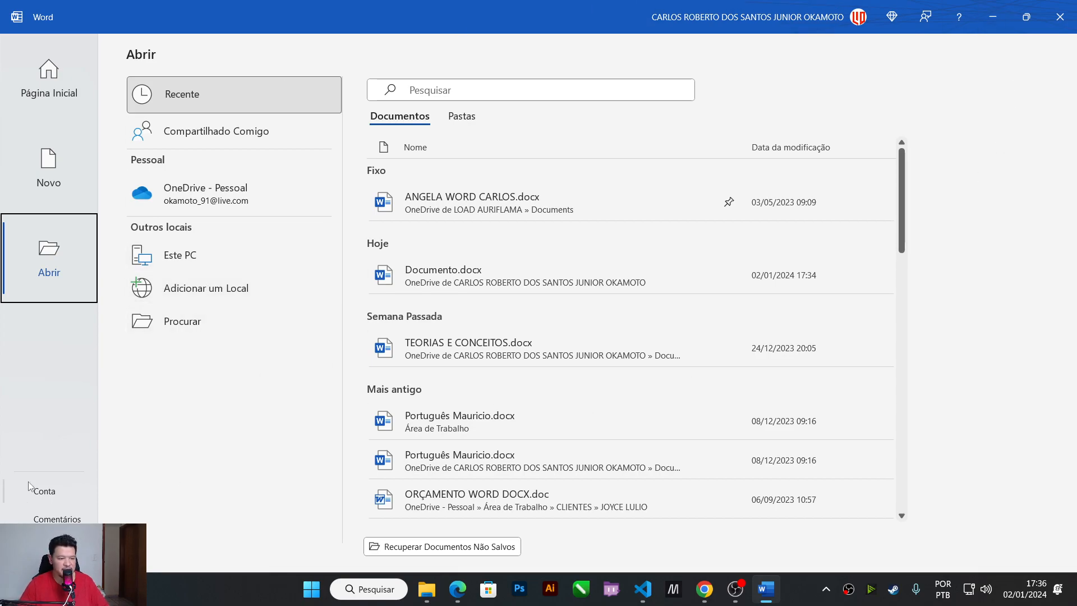
Step: In the account settings, try the Office backgrounds Anéis de Árvore and Lancheira, and settle on Material Escolar
left_click(45, 492)
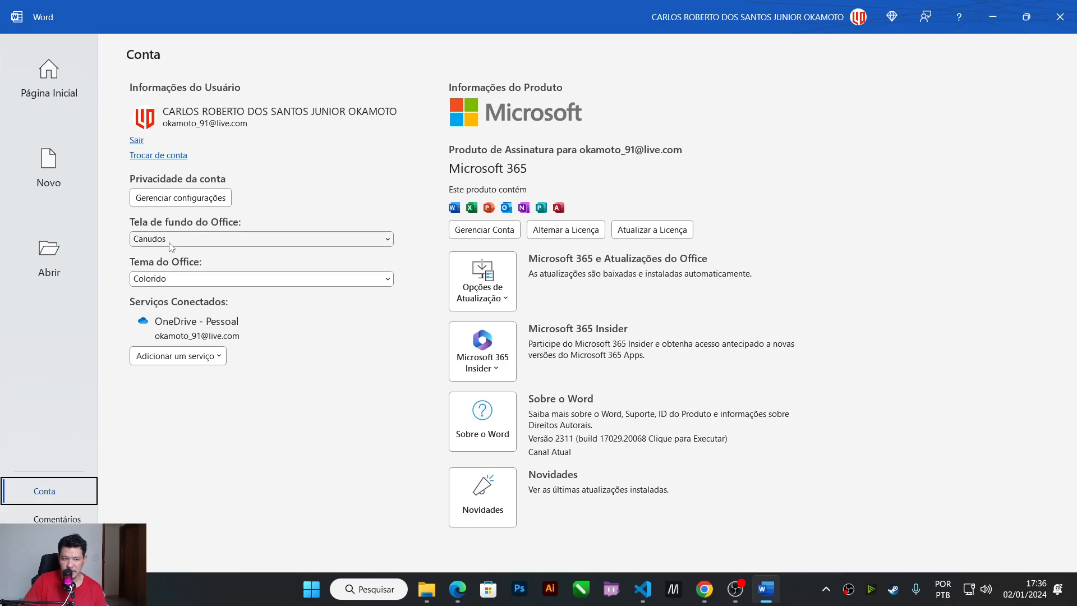
left_click(291, 238)
left_click(260, 273)
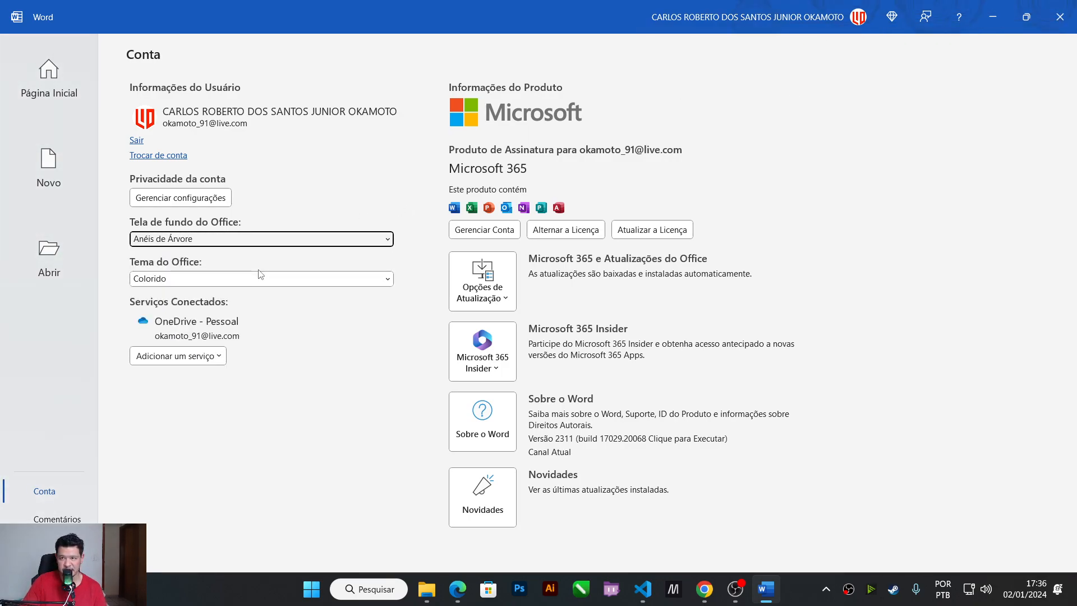
left_click(263, 240)
left_click(218, 372)
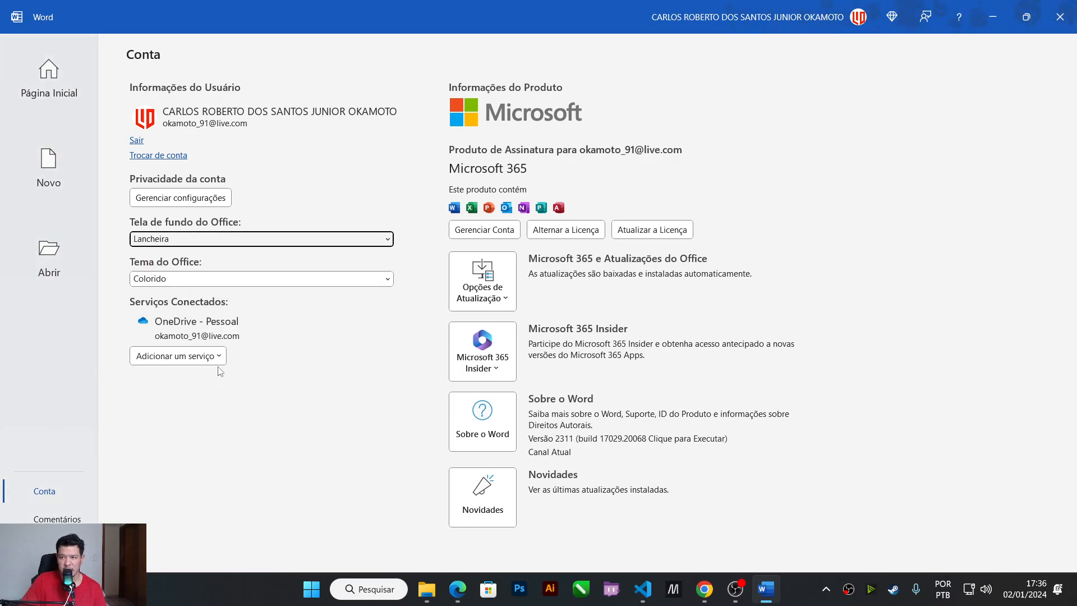
left_click(263, 238)
left_click(211, 403)
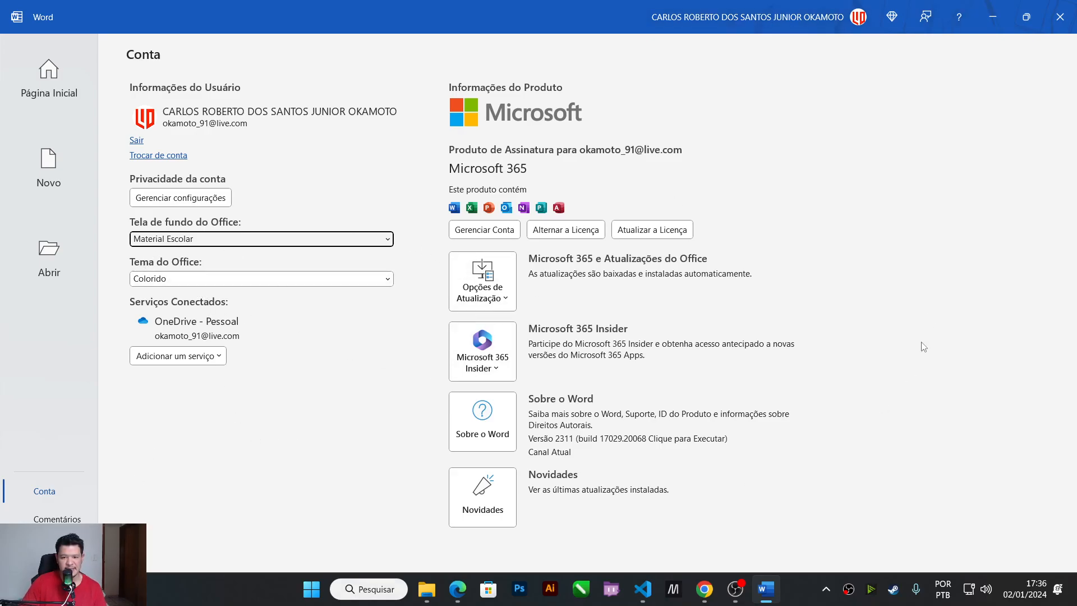
Step: Try the Office themes Preto, Branco and Cinza Escuro, and set the theme back to Colorido
left_click(202, 279)
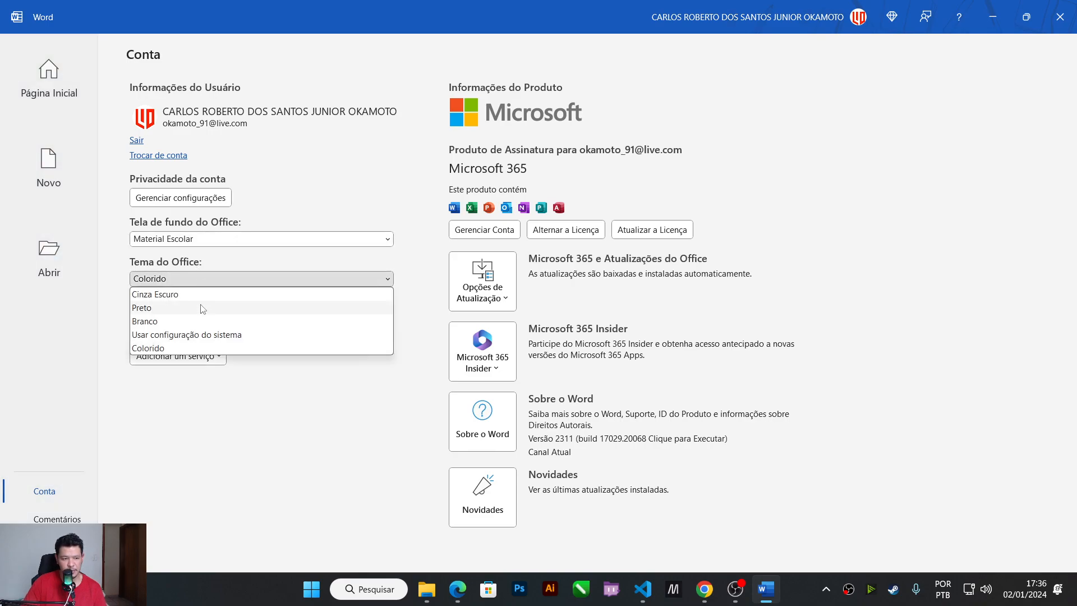
left_click(202, 308)
left_click(196, 278)
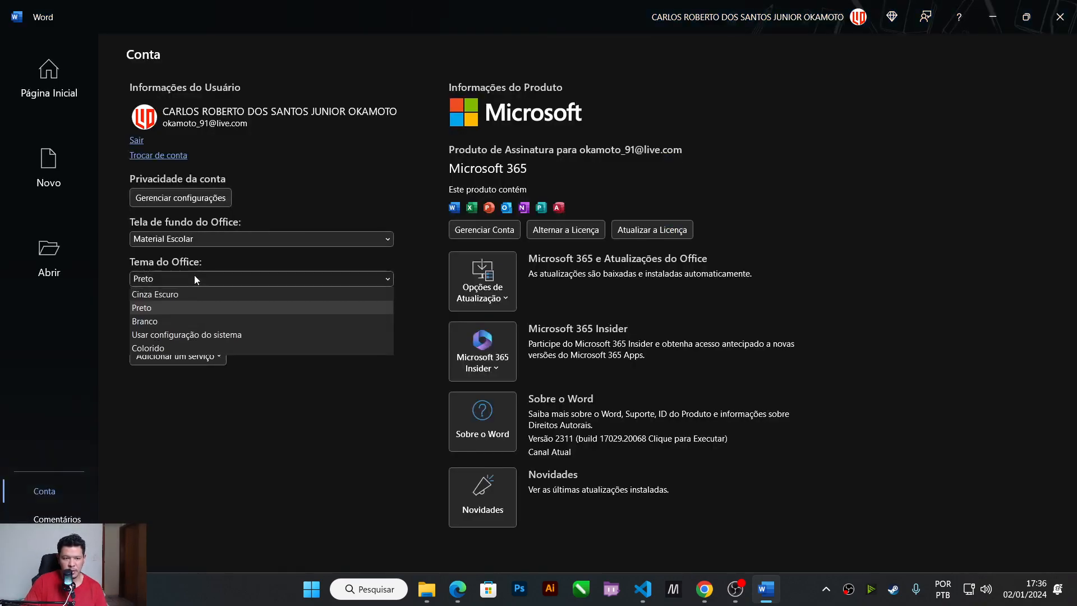
left_click(176, 321)
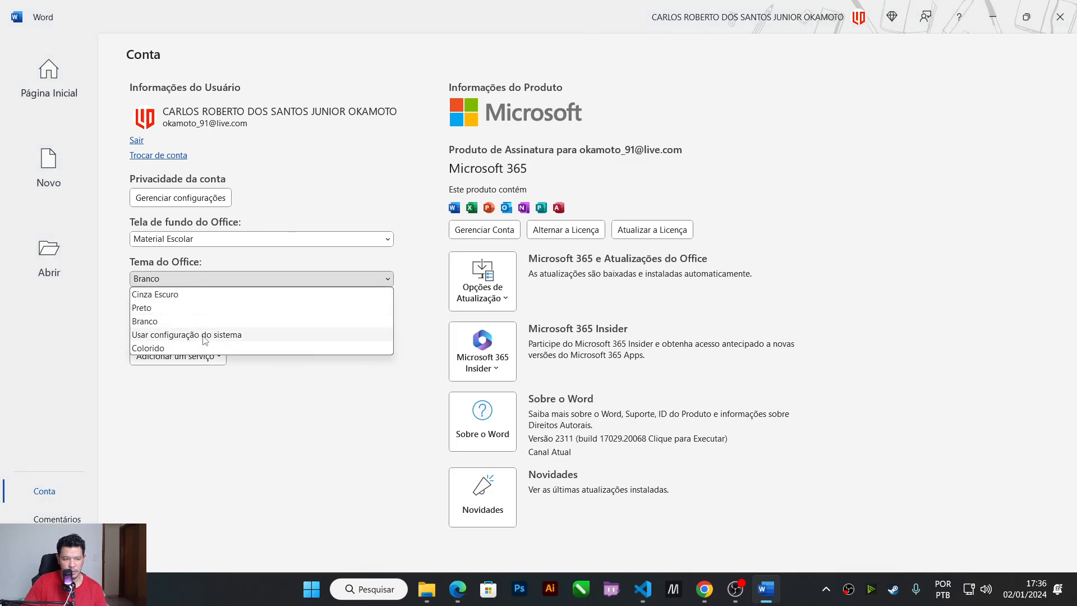
left_click(179, 348)
left_click(209, 279)
left_click(208, 294)
left_click(207, 279)
left_click(195, 350)
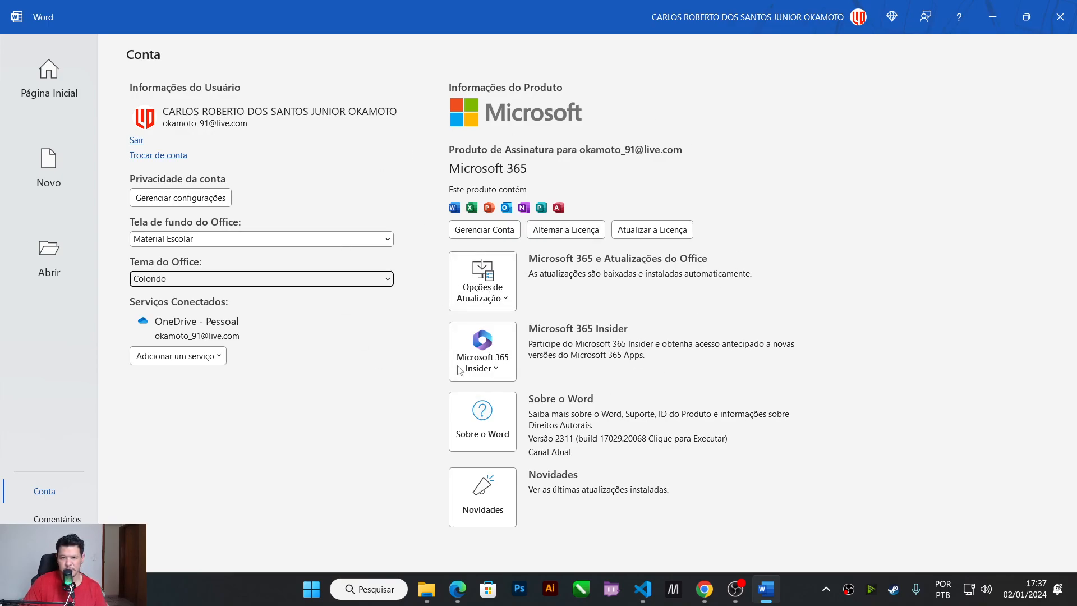
Step: Download and install the available Microsoft 365 and Office updates, allow Word to be closed, and dismiss the update window
left_click(486, 301)
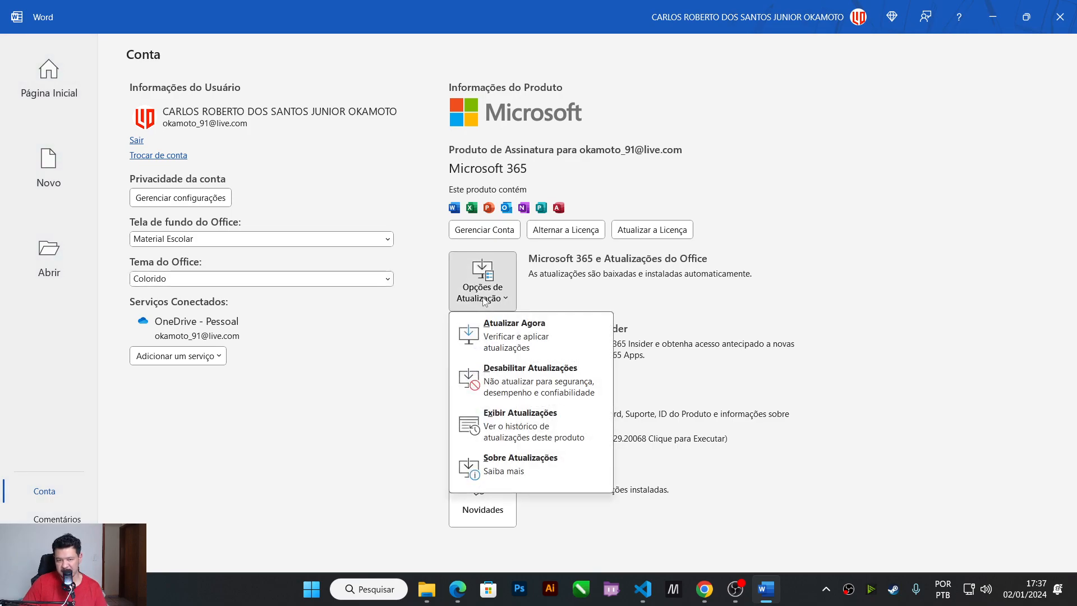
left_click(515, 342)
left_click_drag(645, 291, 783, 58)
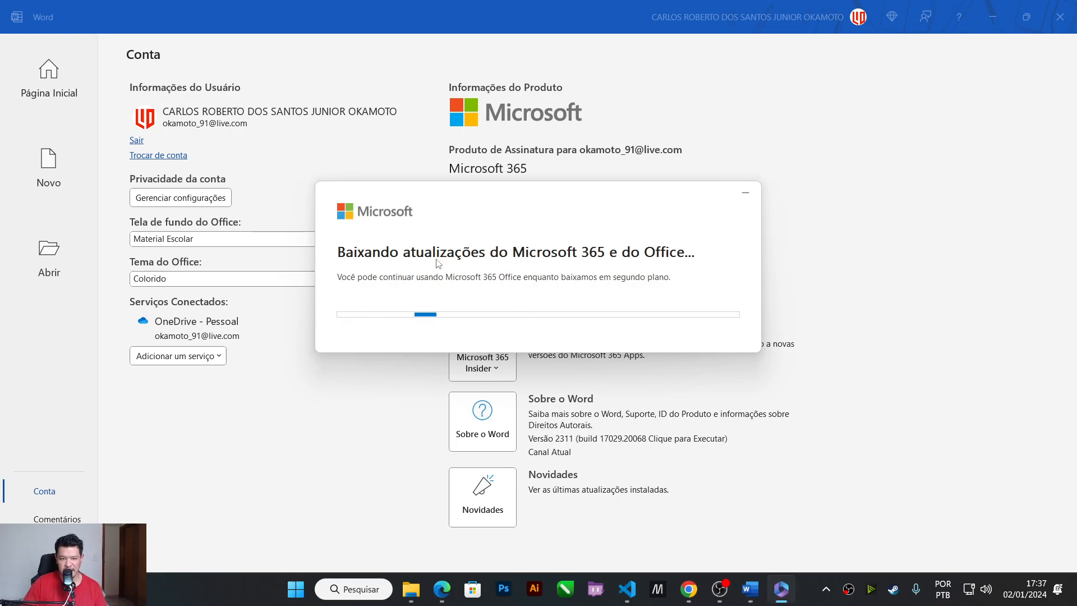
left_click_drag(480, 192, 721, 55)
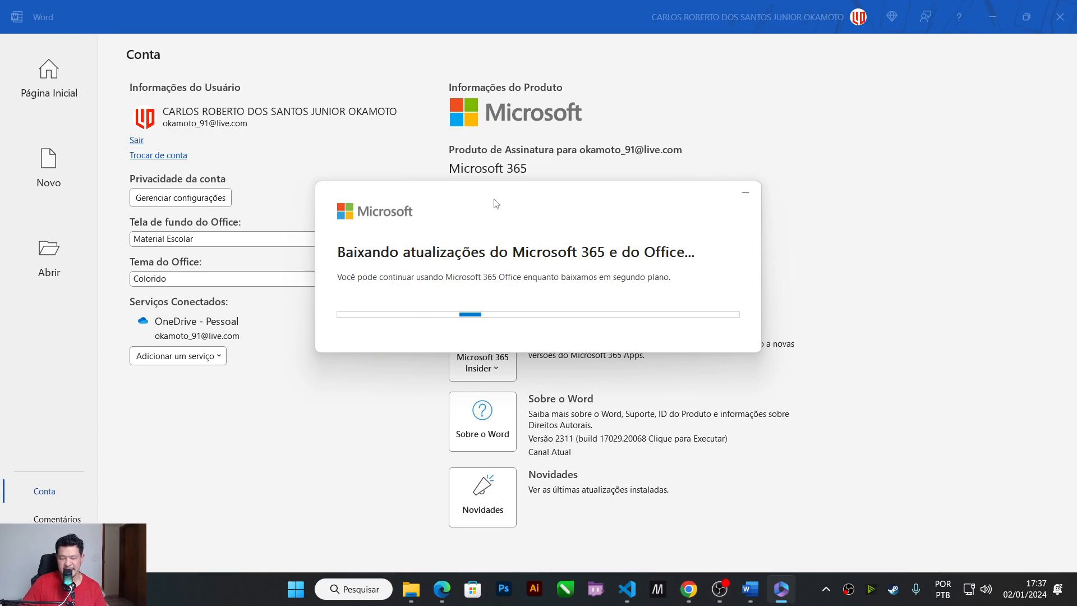
left_click_drag(496, 204, 618, 167)
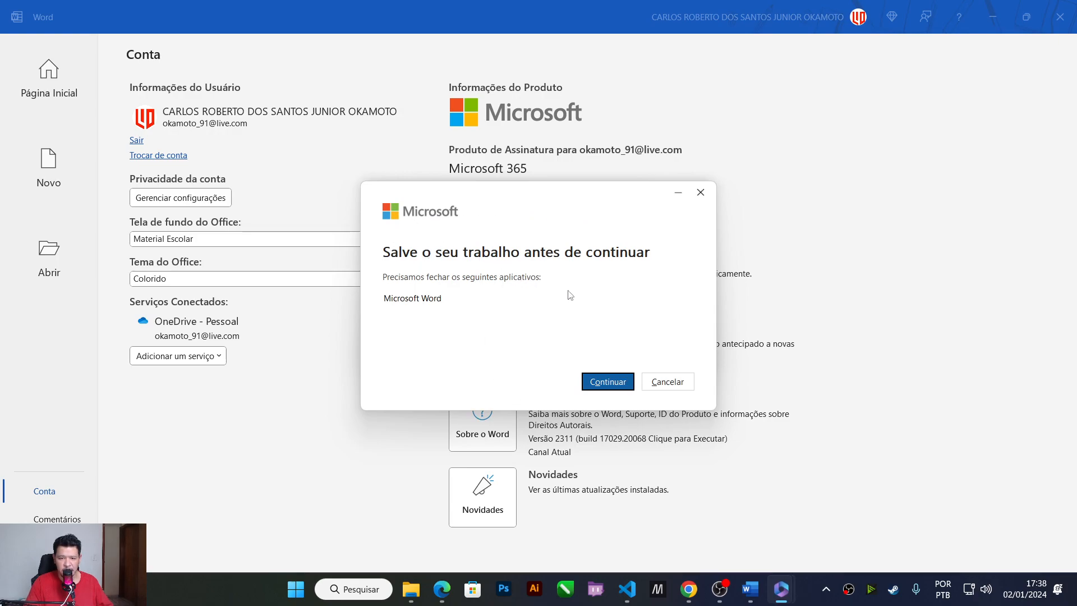
left_click(603, 386)
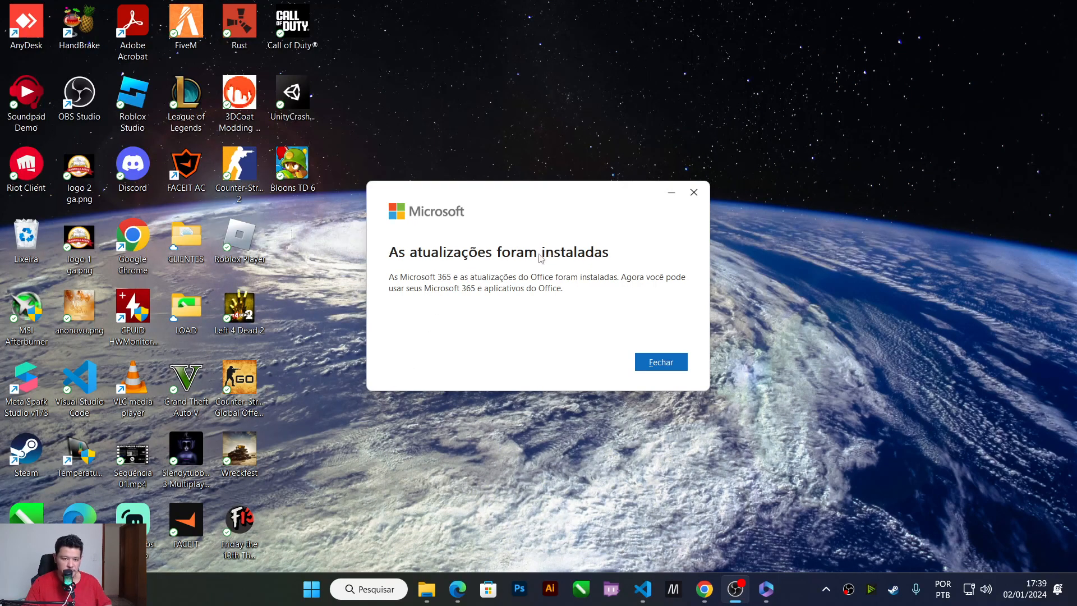
left_click(645, 366)
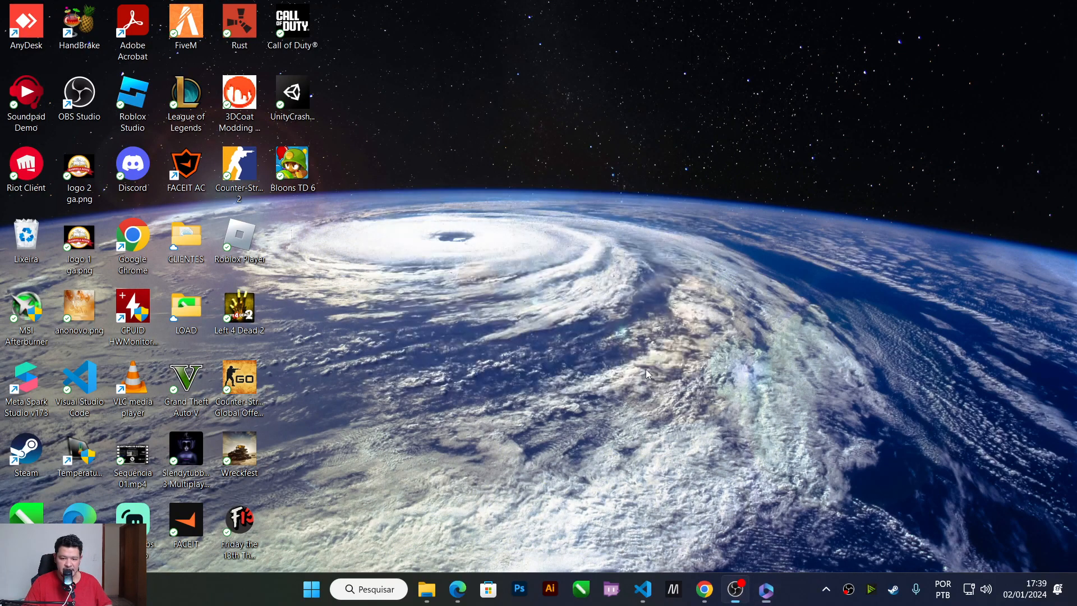
key("super")
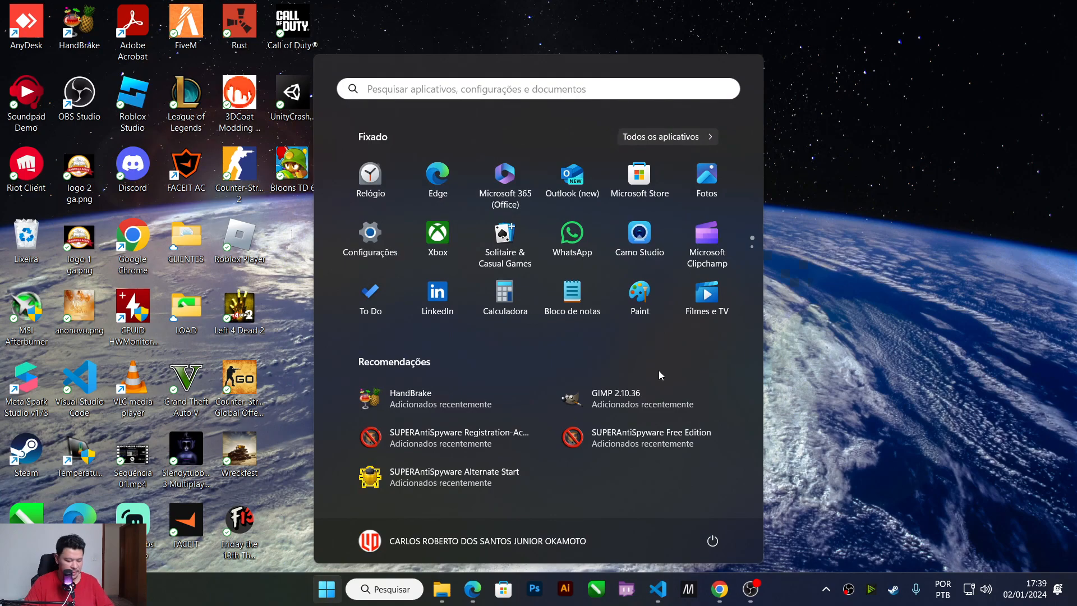
type("word")
key("Return")
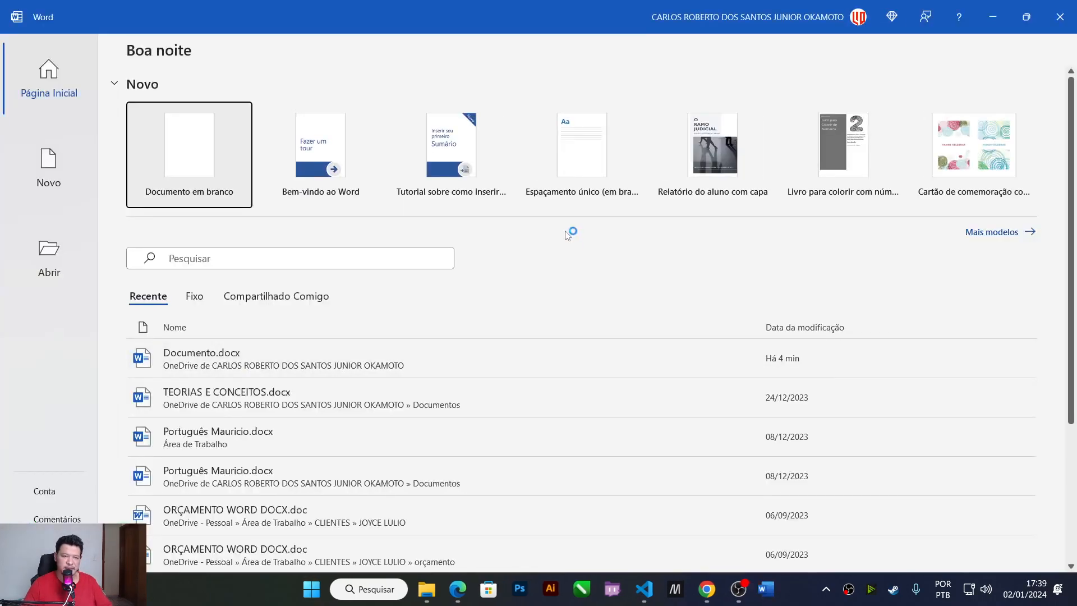
key("Return")
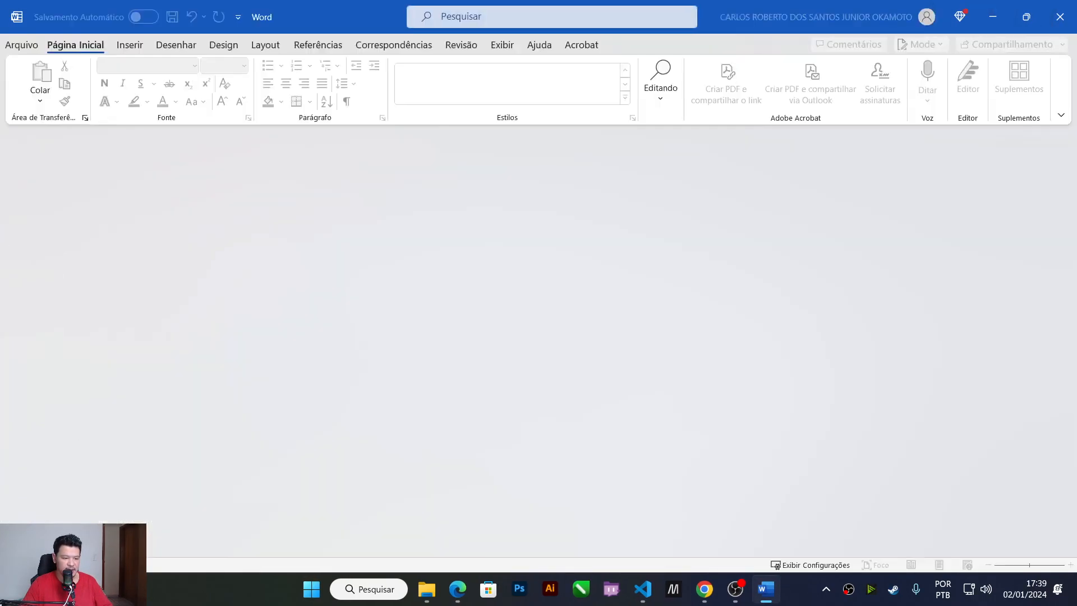
left_click(846, 56)
left_click(1060, 16)
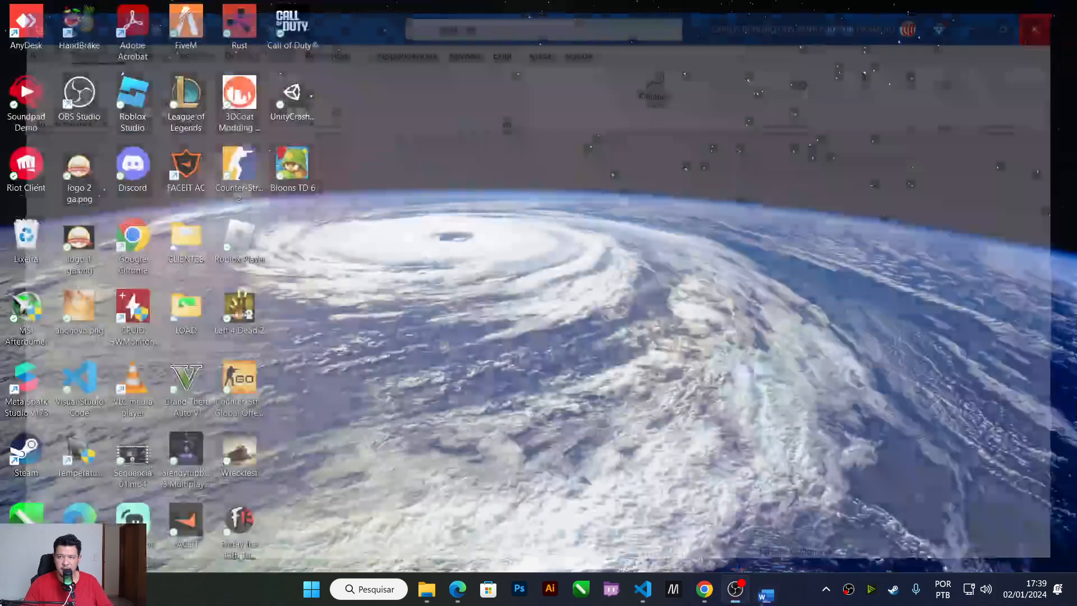
Step: Start Word again and show its account information and feedback pages
key("super")
type("word")
key("Return")
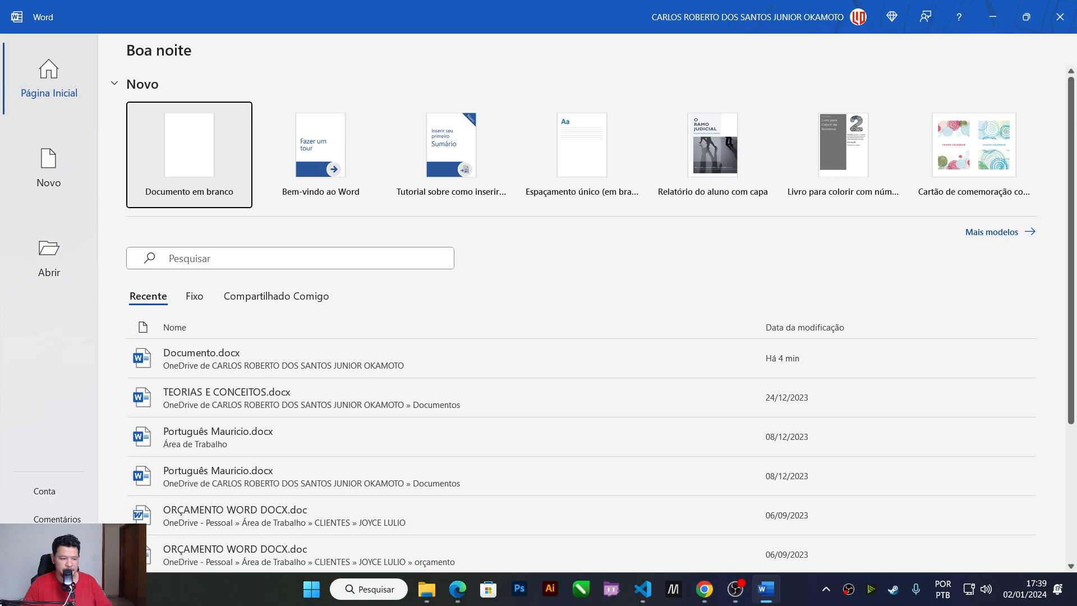
left_click(44, 492)
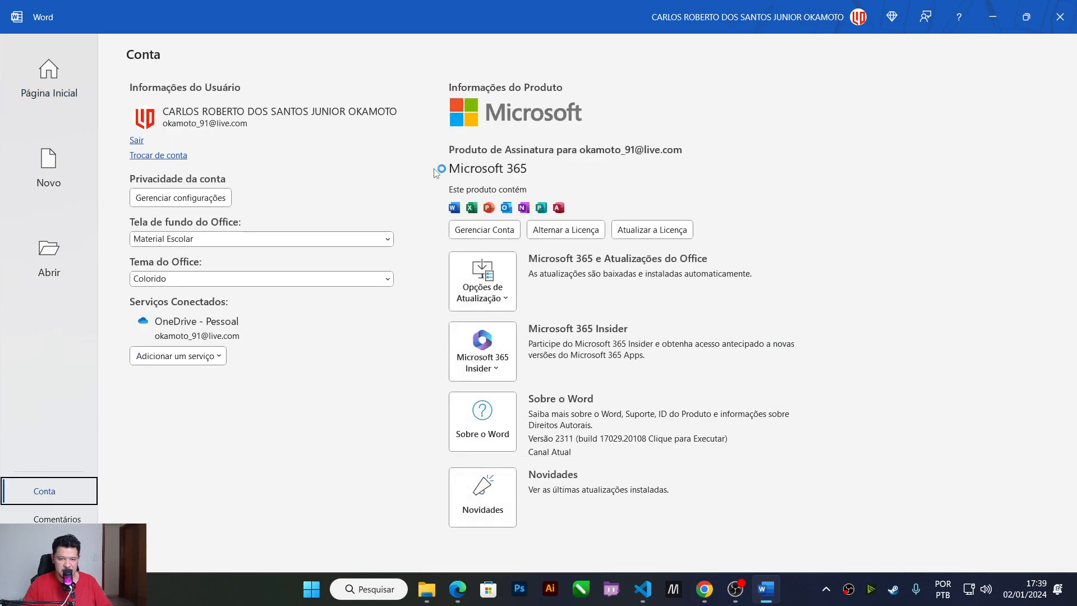
left_click(57, 517)
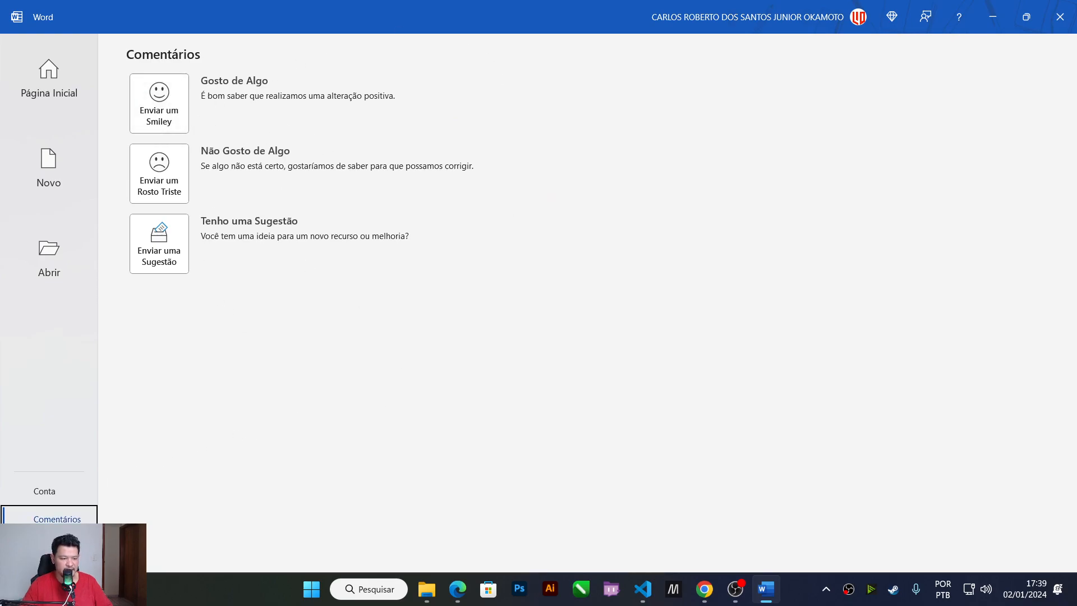
Step: Open the Word options and look over the general settings
left_click(48, 547)
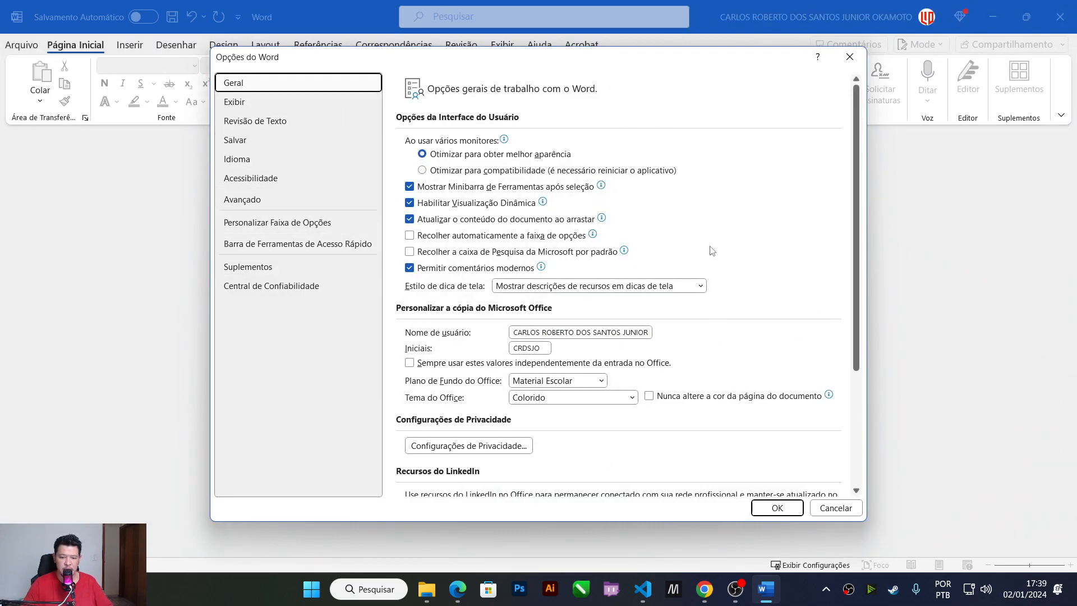
scroll(617, 274, "down", 1)
scroll(589, 281, "up", 1)
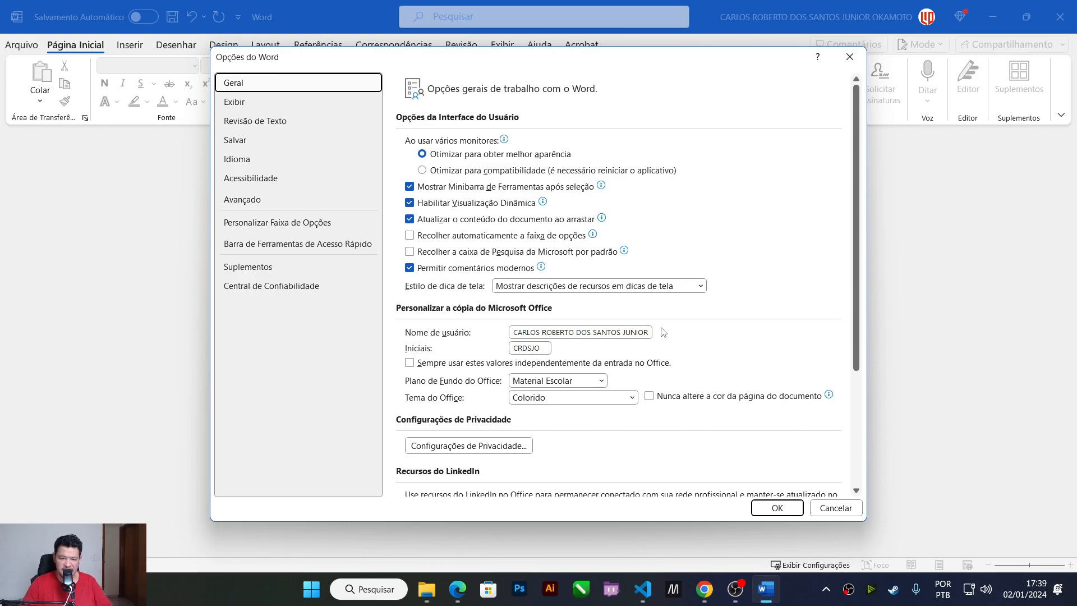
Step: Try replacing the Office user name with dasdas, look over the remaining general options, and cancel the options dialog
left_click(565, 333)
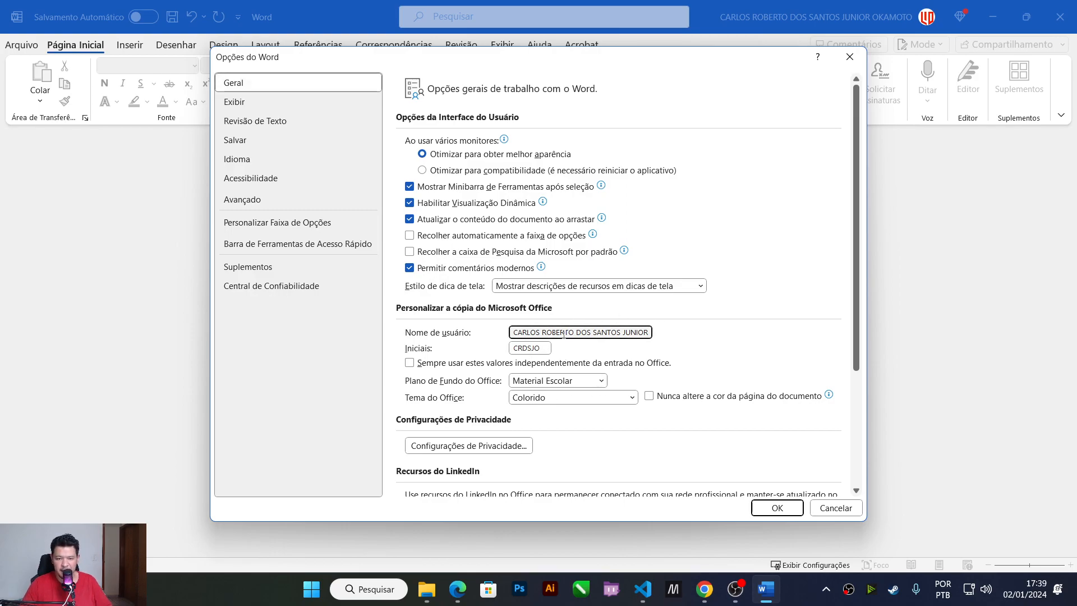
left_click_drag(514, 333, 694, 338)
type("dasdas")
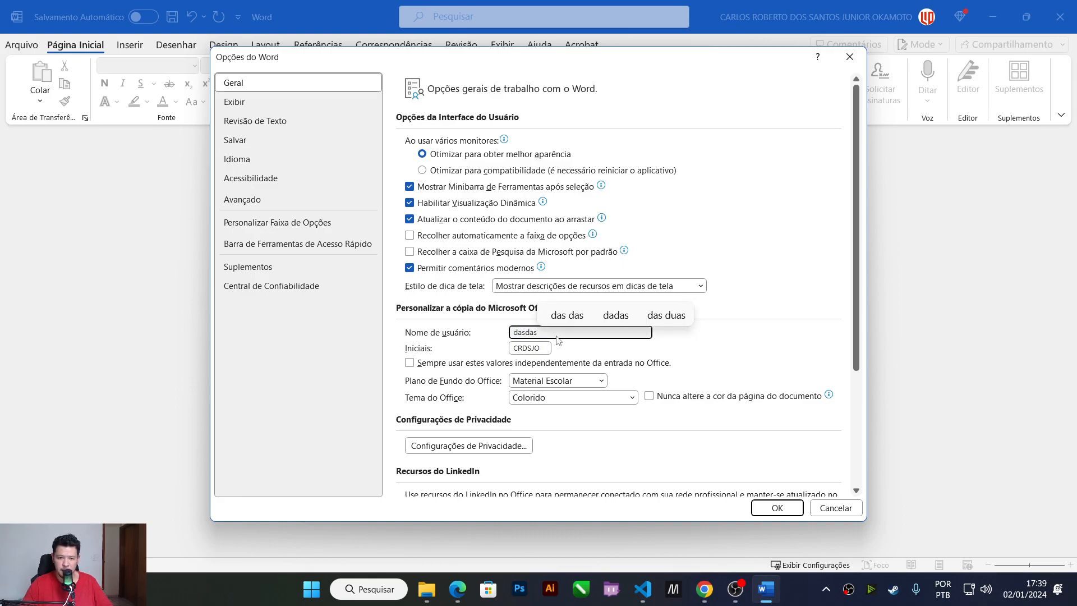
double_click(522, 334)
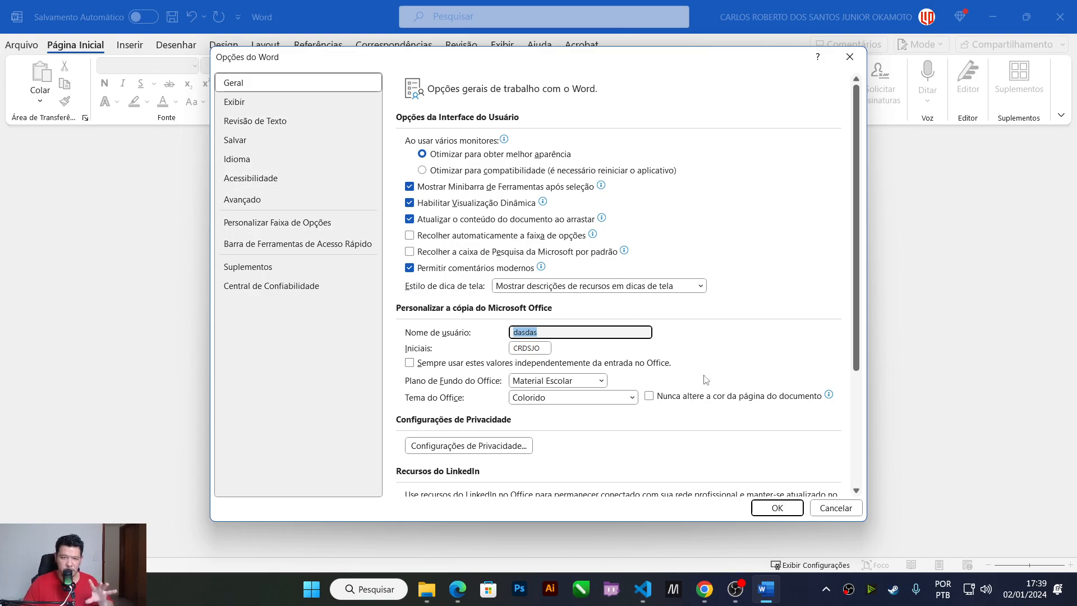
scroll(822, 515, "down", 5)
left_click(823, 510)
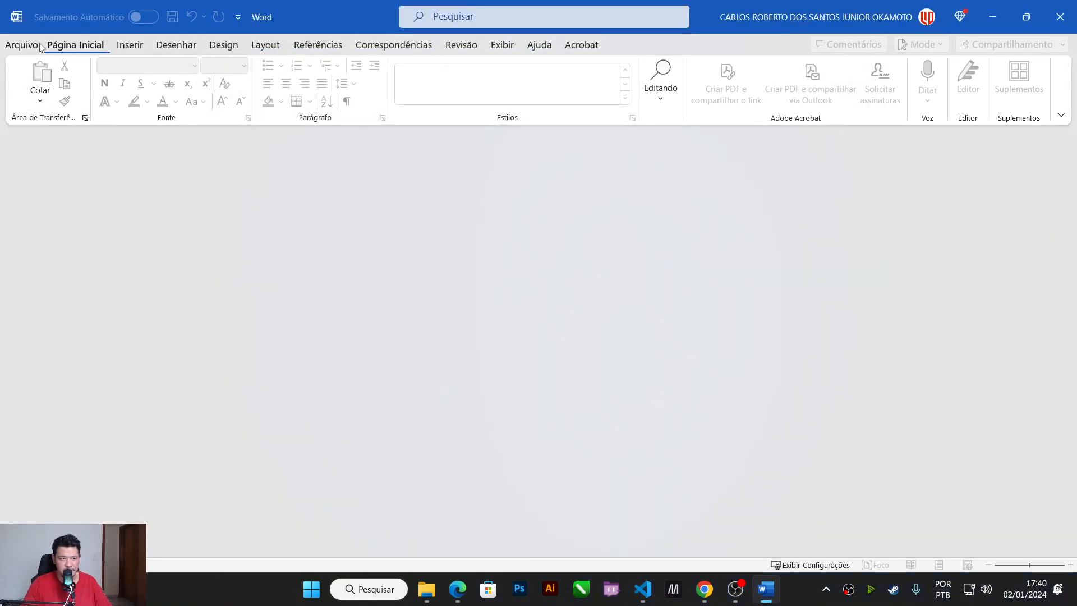
Step: Return to the start page and create a new blank document
left_click(22, 46)
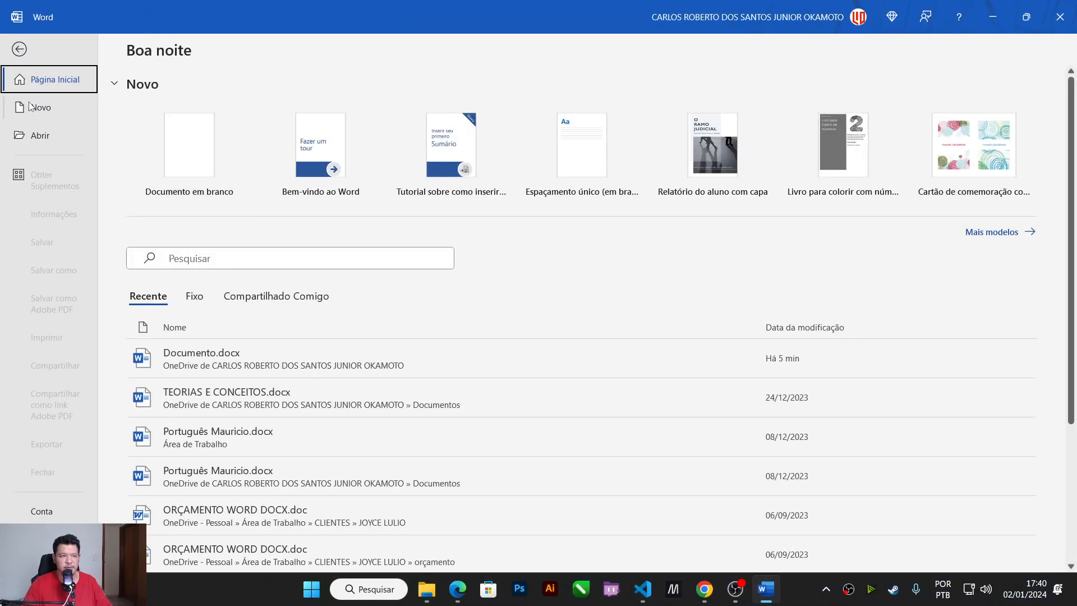
left_click(25, 53)
left_click(21, 49)
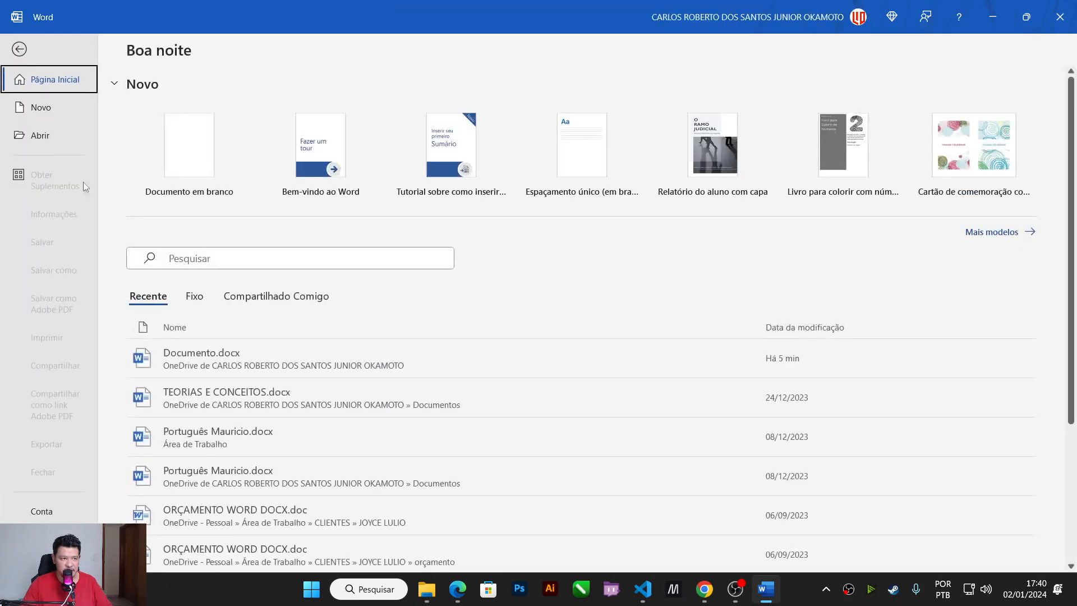
left_click(201, 167)
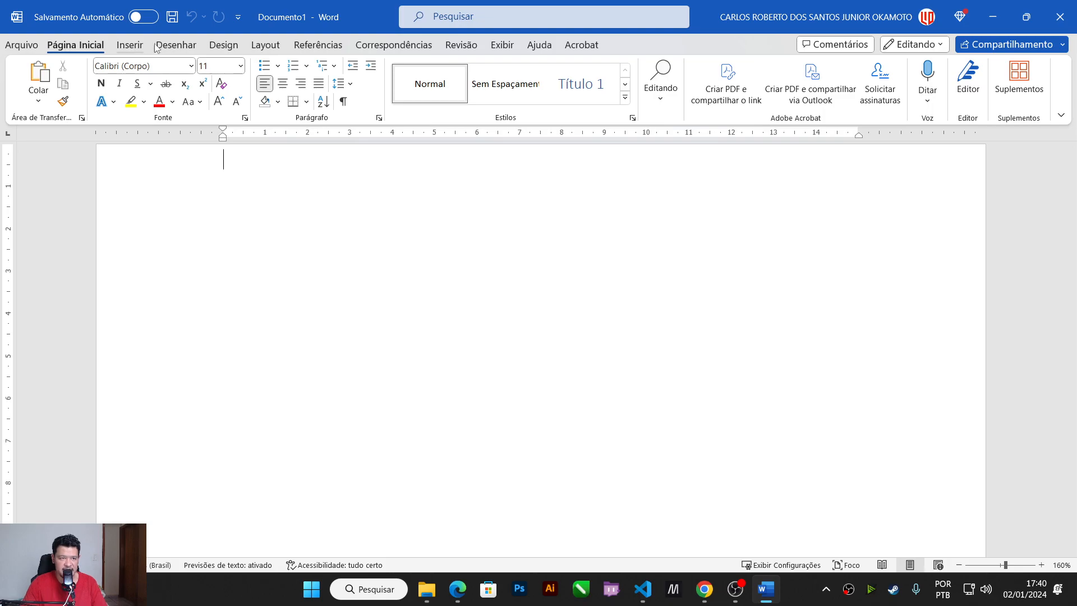
Step: Look through the ribbon's command sets from Inserir to Acrobat and return to the Página Inicial commands
left_click(130, 46)
left_click(176, 45)
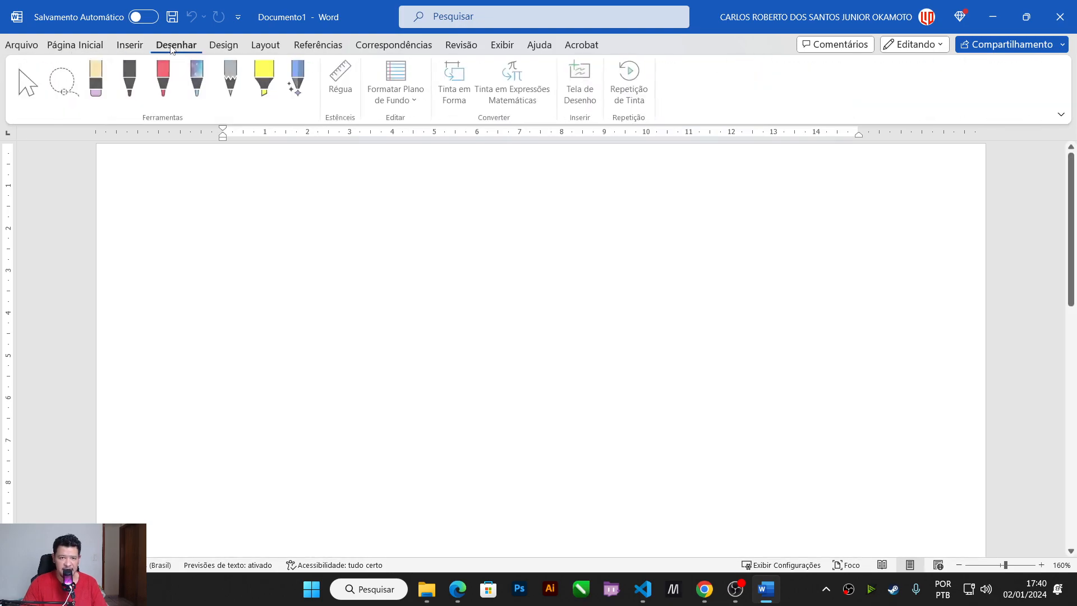
left_click(223, 47)
left_click(265, 46)
left_click(317, 45)
left_click(379, 46)
left_click(461, 46)
left_click(502, 46)
left_click(539, 46)
left_click(582, 46)
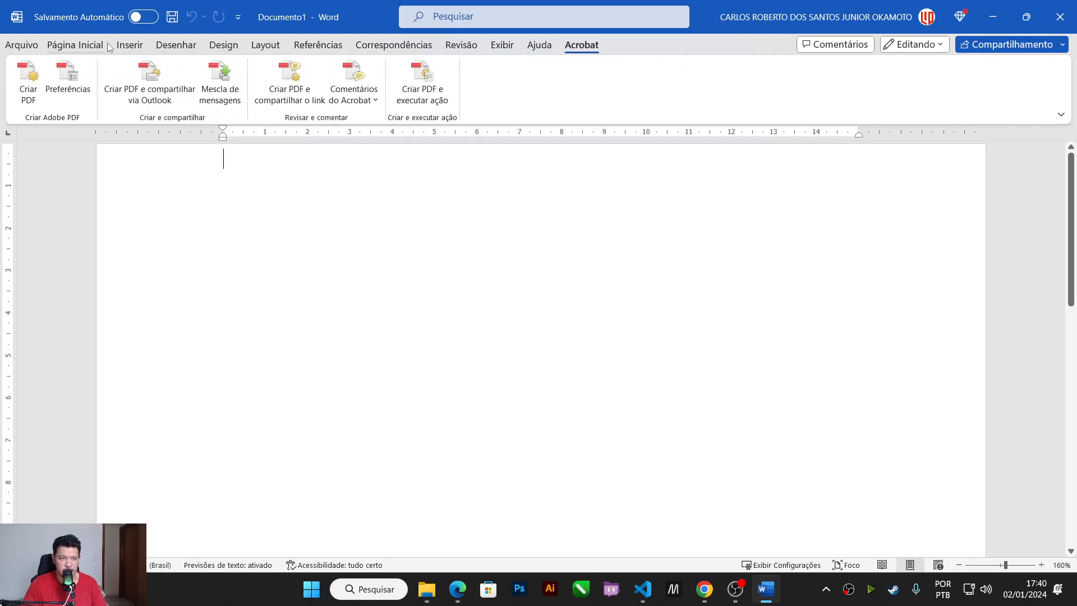
left_click(83, 47)
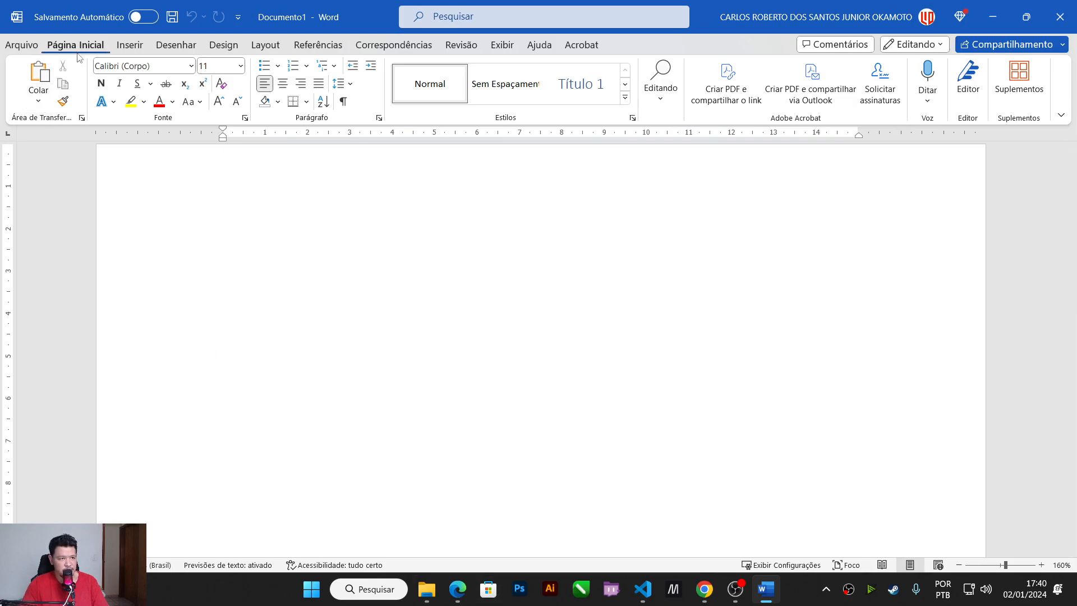
Step: Turn on automatic saving by storing the document on the personal OneDrive as Documento1, and dismiss the version history tip
left_click(147, 18)
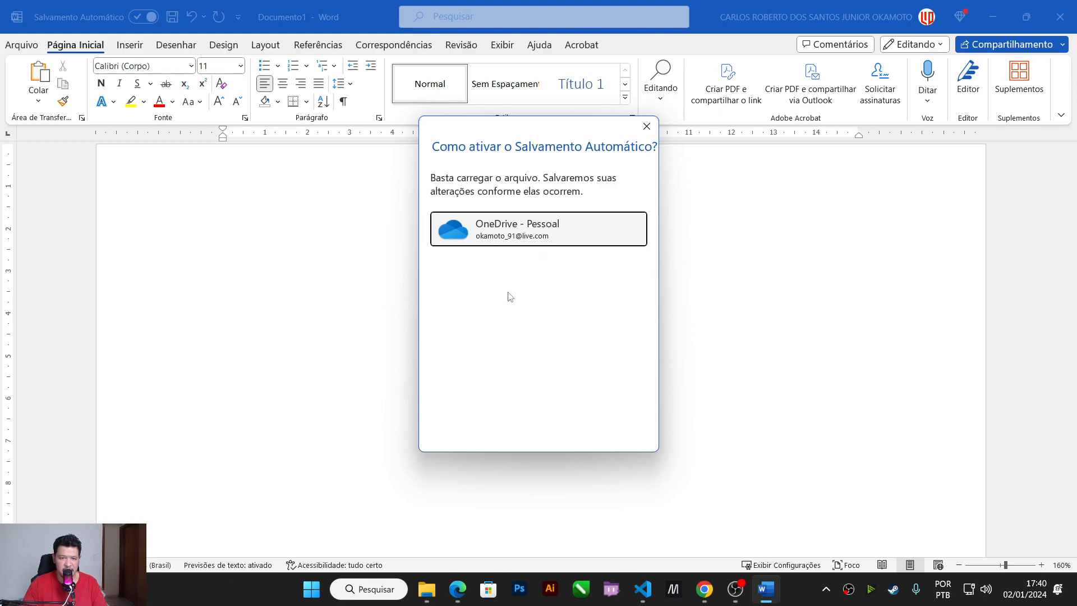
left_click(527, 229)
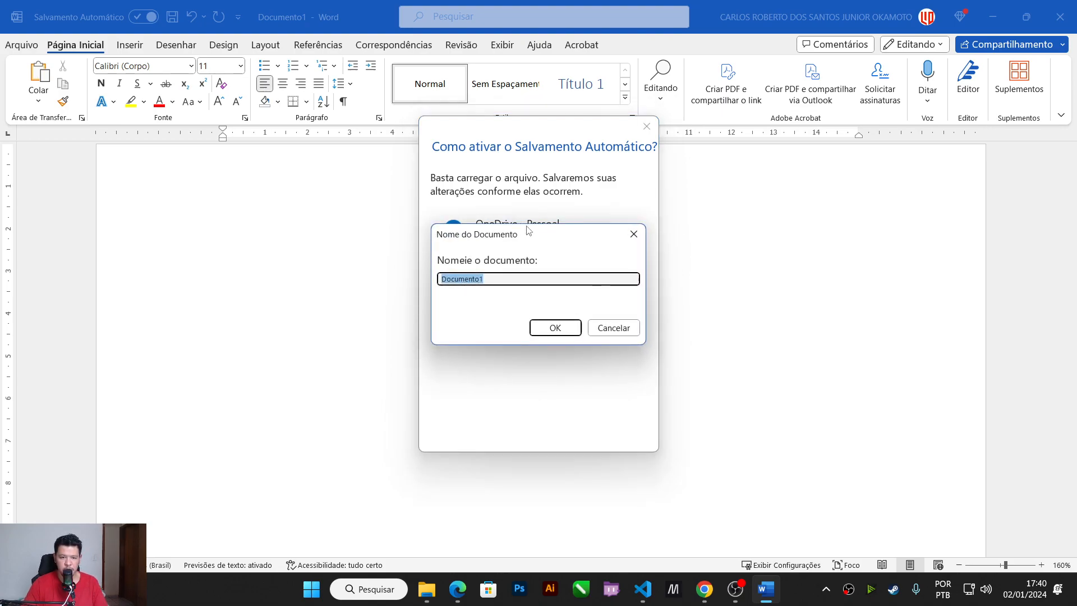
key("Escape")
left_click(538, 237)
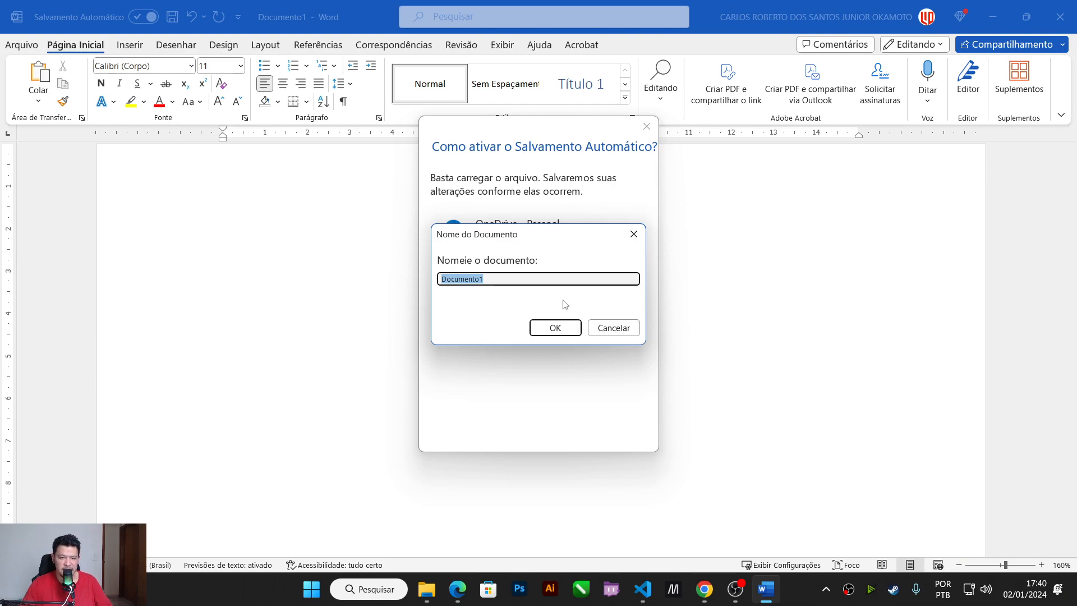
left_click(555, 329)
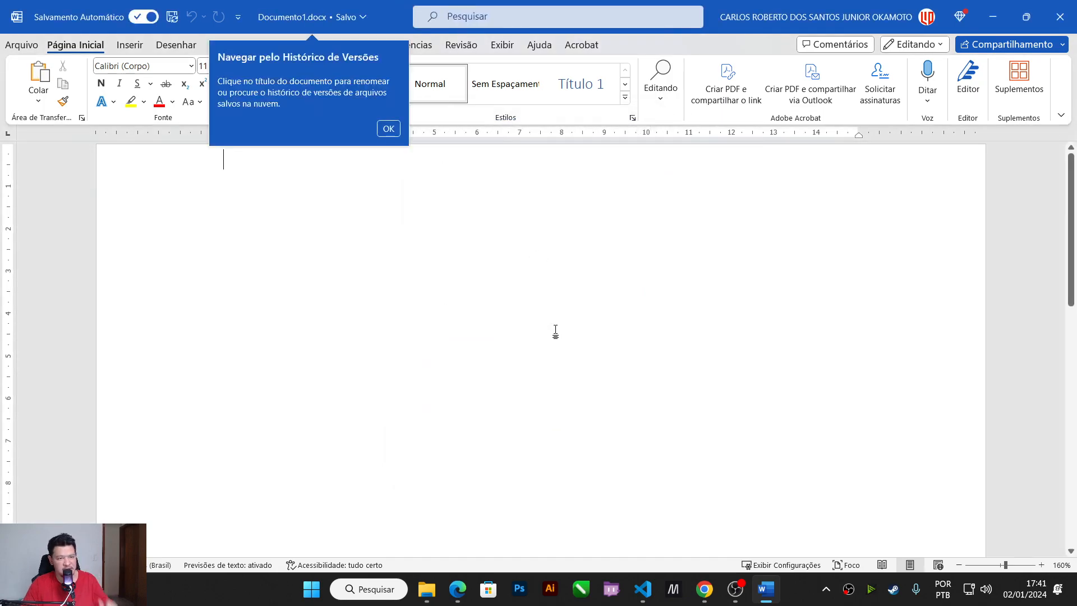
left_click(389, 129)
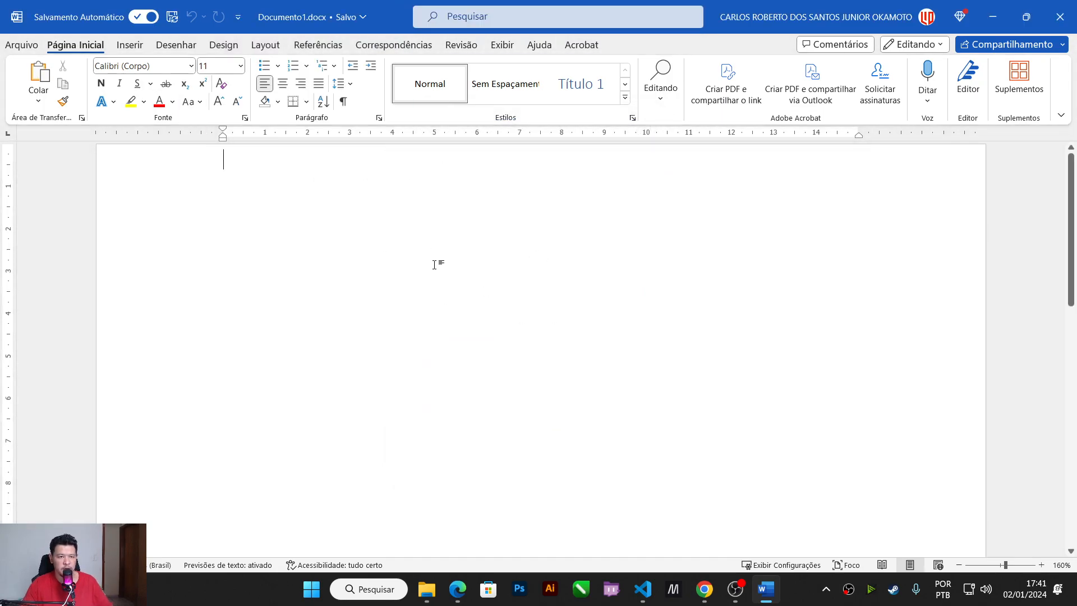
Step: Write the test text dassdas in the document and close Word
type("dassdas")
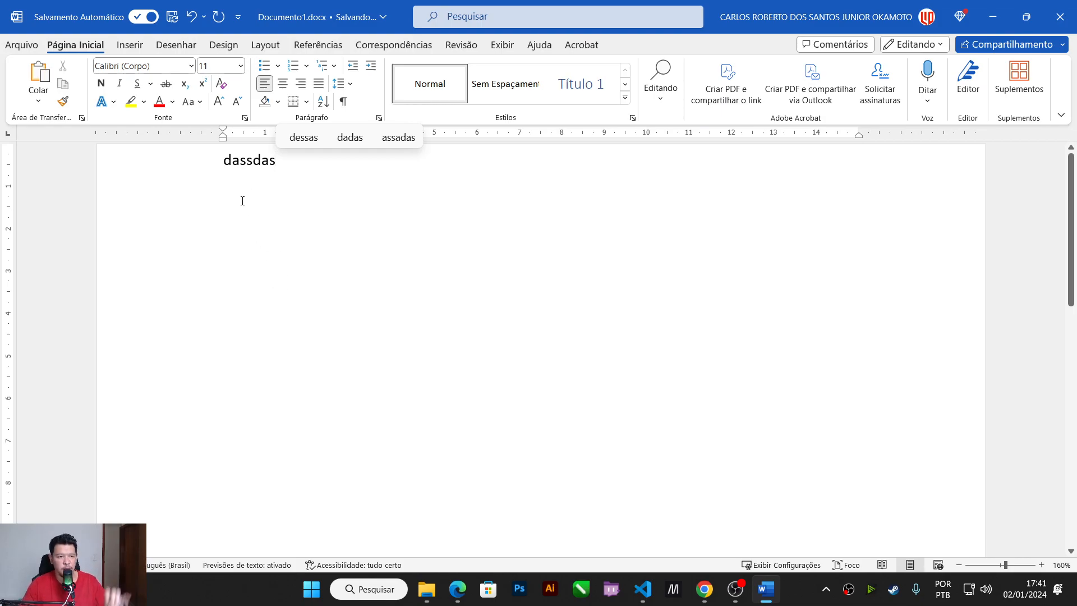
left_click(1069, 14)
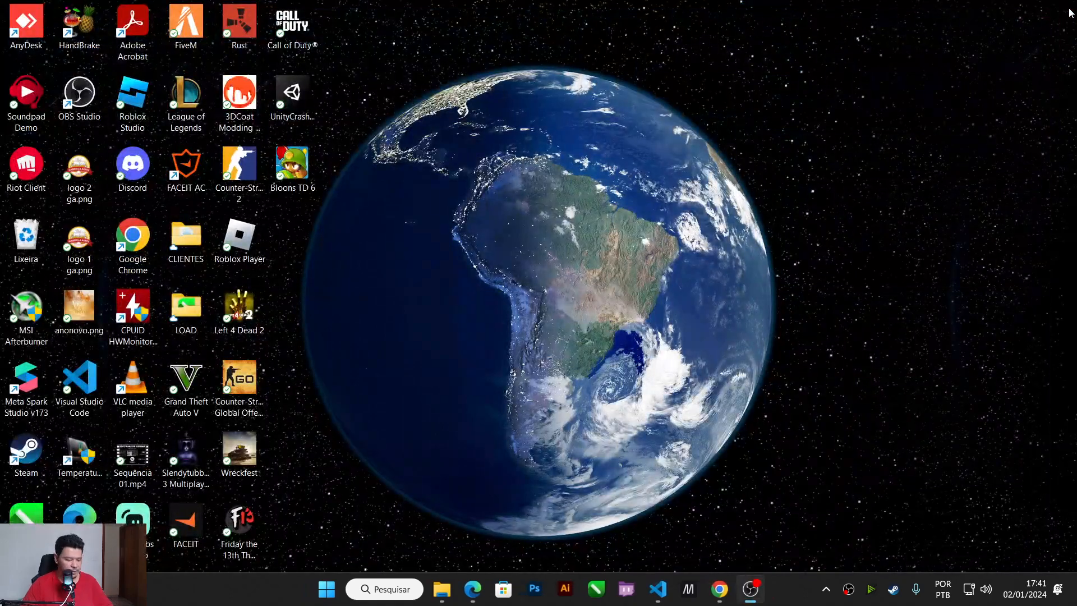
Step: Start Word again, reopen the recent document Documento1.docx, and delete all its text
key("super")
type("word")
key("Return")
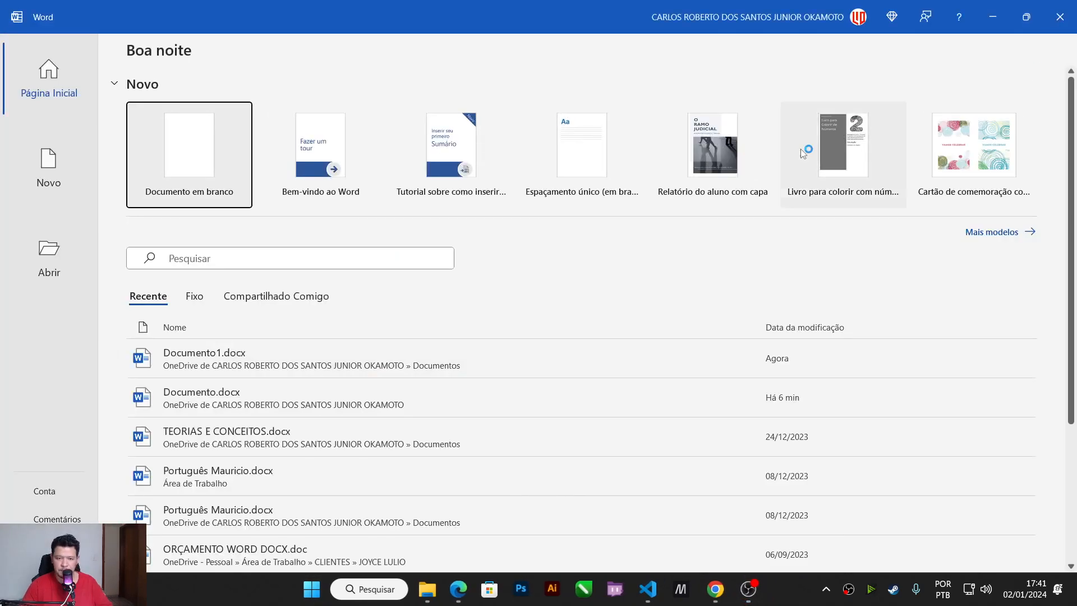
left_click(278, 350)
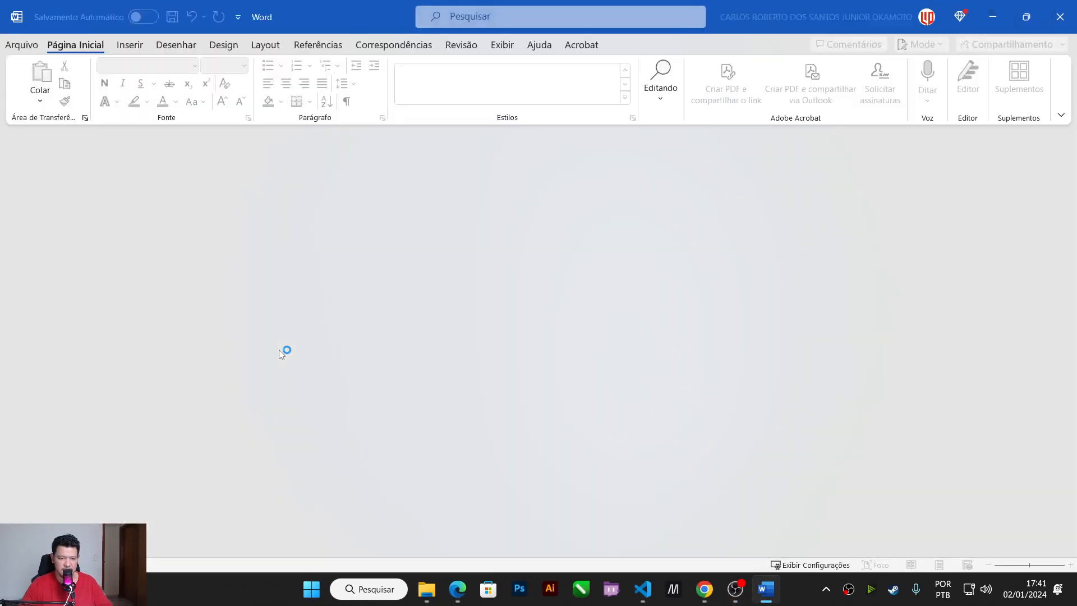
key("ctrl+a")
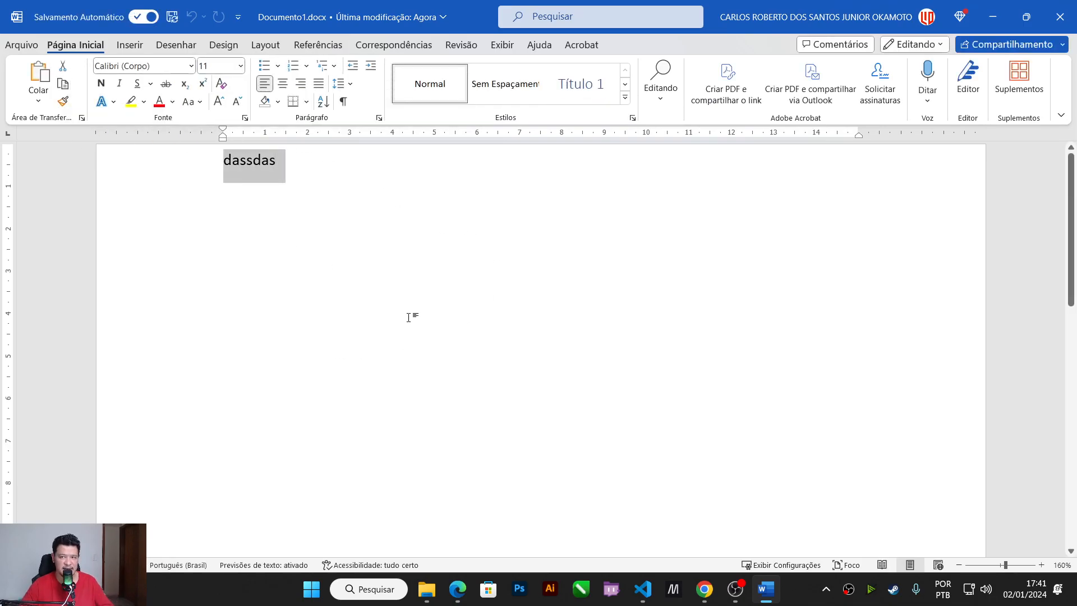
key("BackSpace")
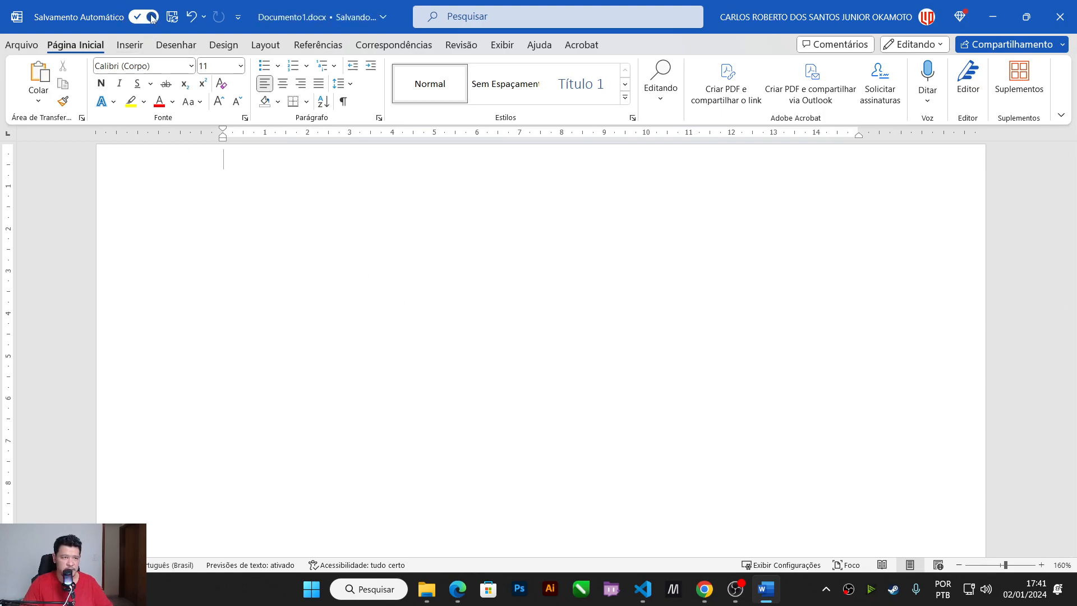
Step: Begin saving a copy of the document on this PC and choose Área de Trabalho as its folder
left_click(22, 46)
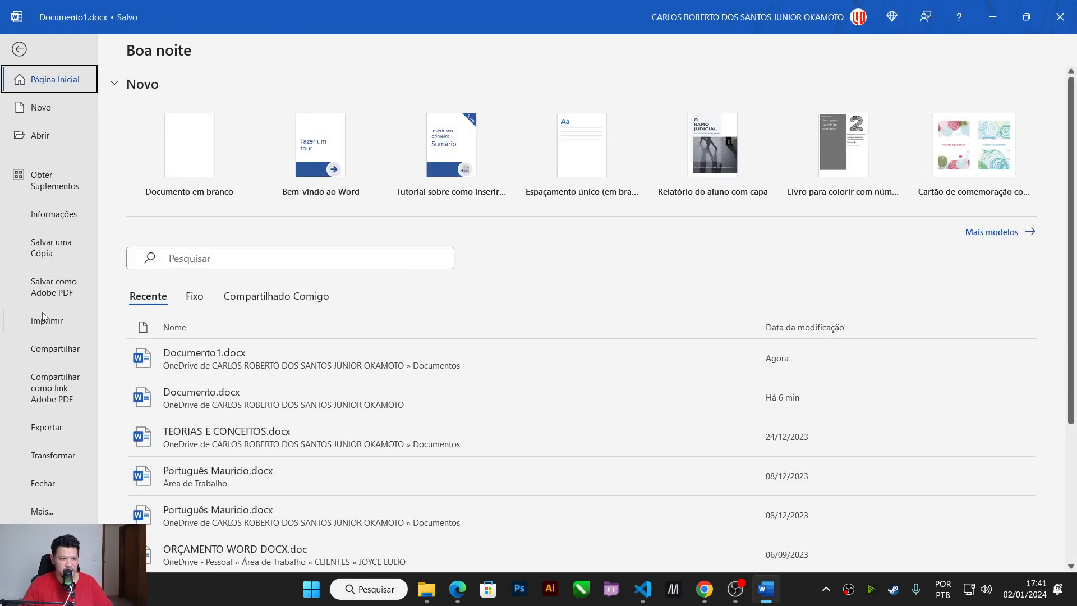
left_click(33, 240)
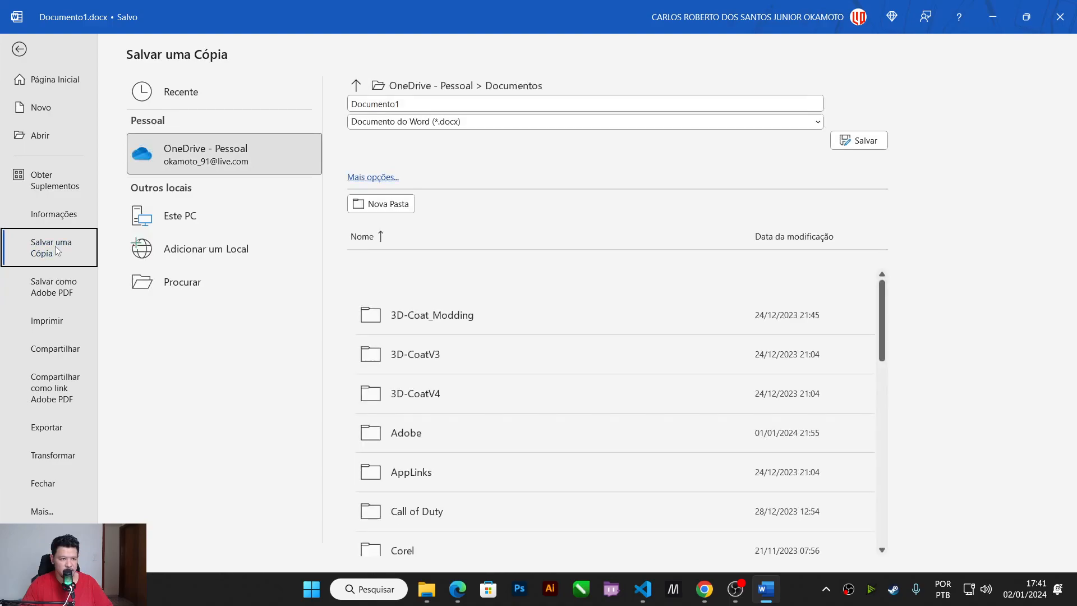
left_click(180, 218)
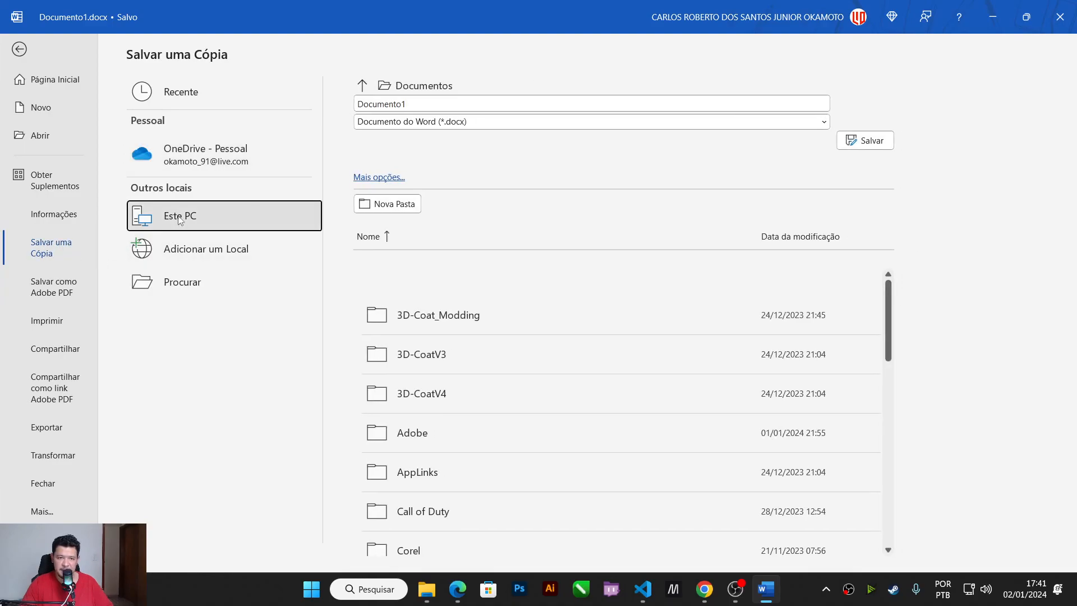
double_click(169, 219)
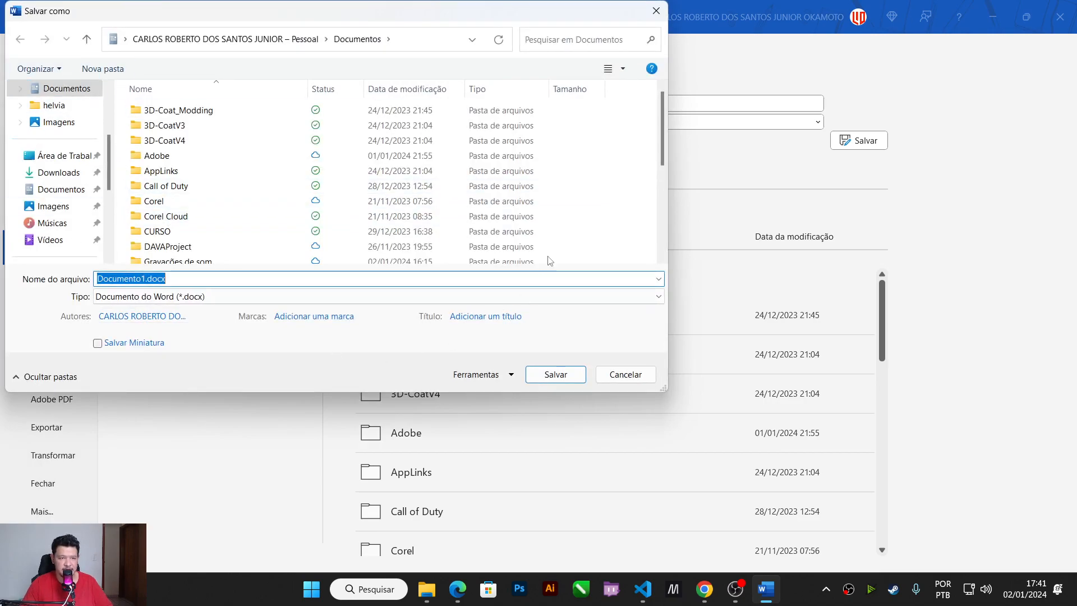
left_click_drag(386, 19, 618, 68)
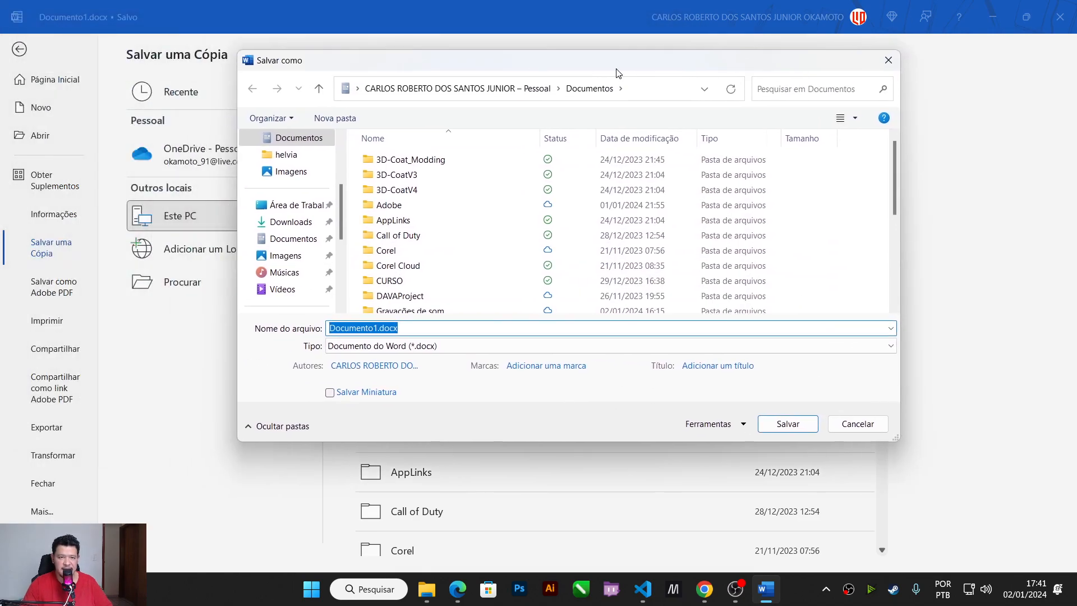
left_click(289, 206)
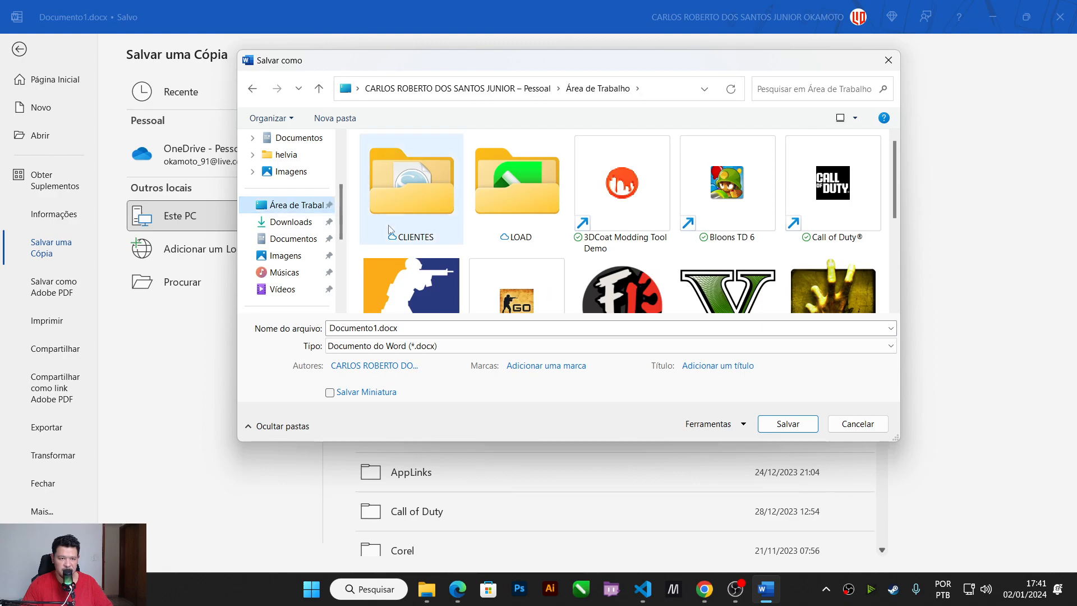
Step: Name the copy AuladoCurso and set its file type to PDF (*.pdf)
left_click(416, 330)
type("Aula")
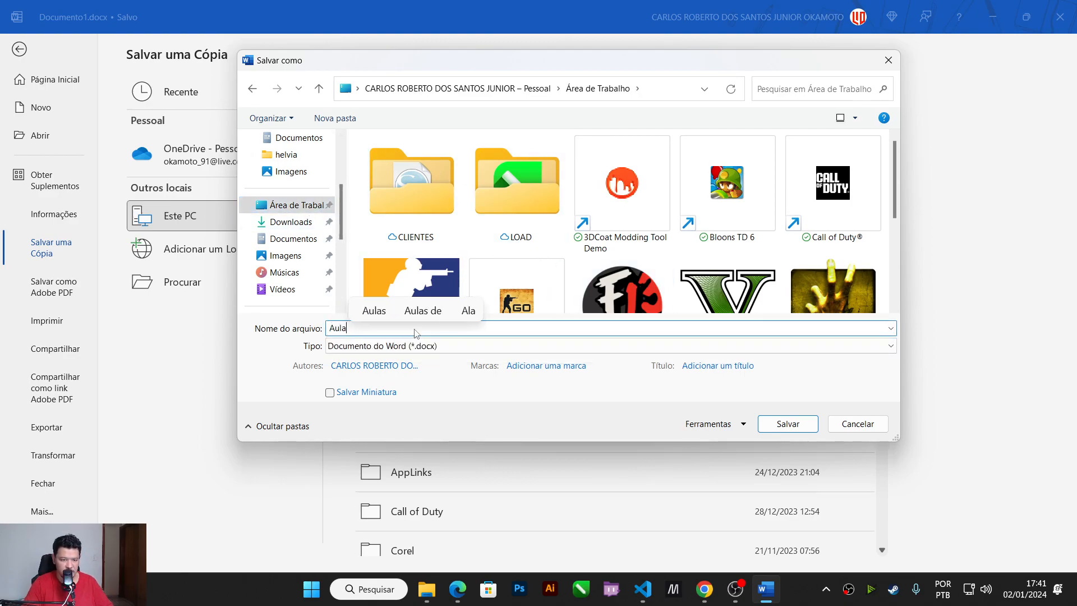
type("doCurso")
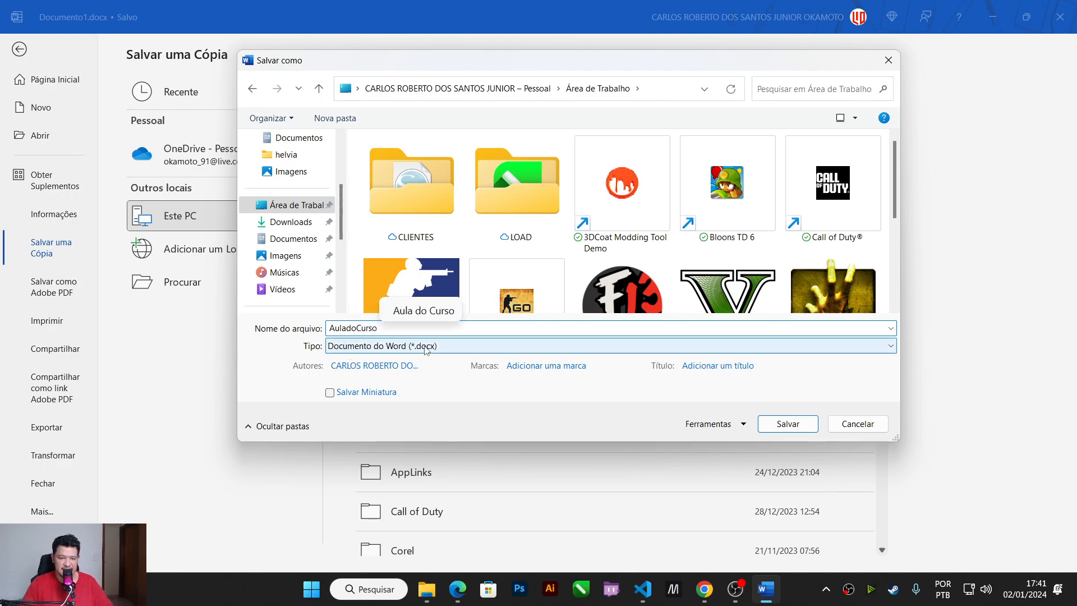
left_click(410, 347)
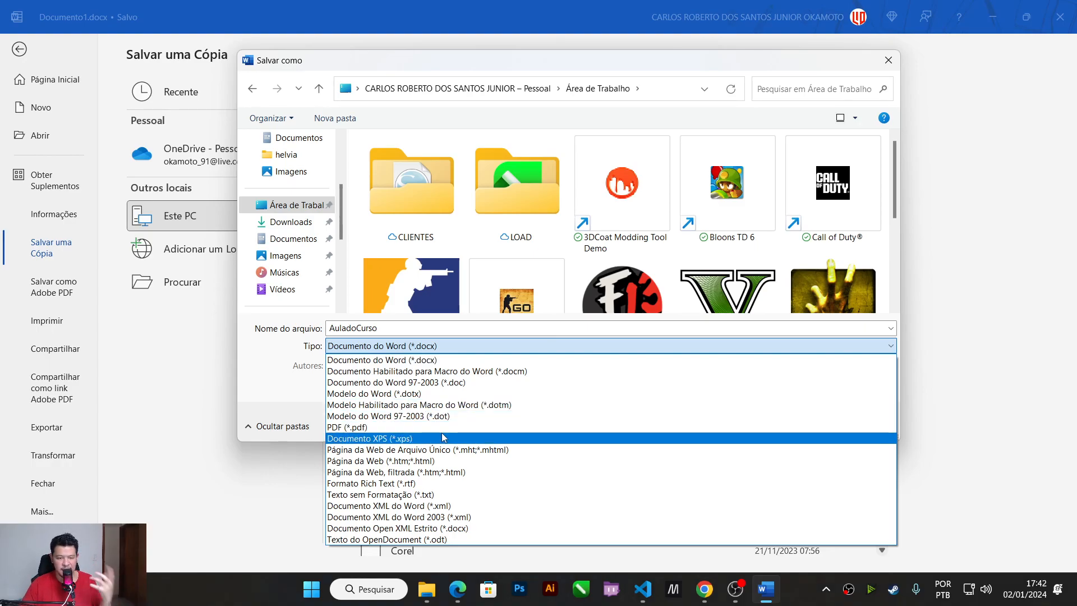
left_click(396, 362)
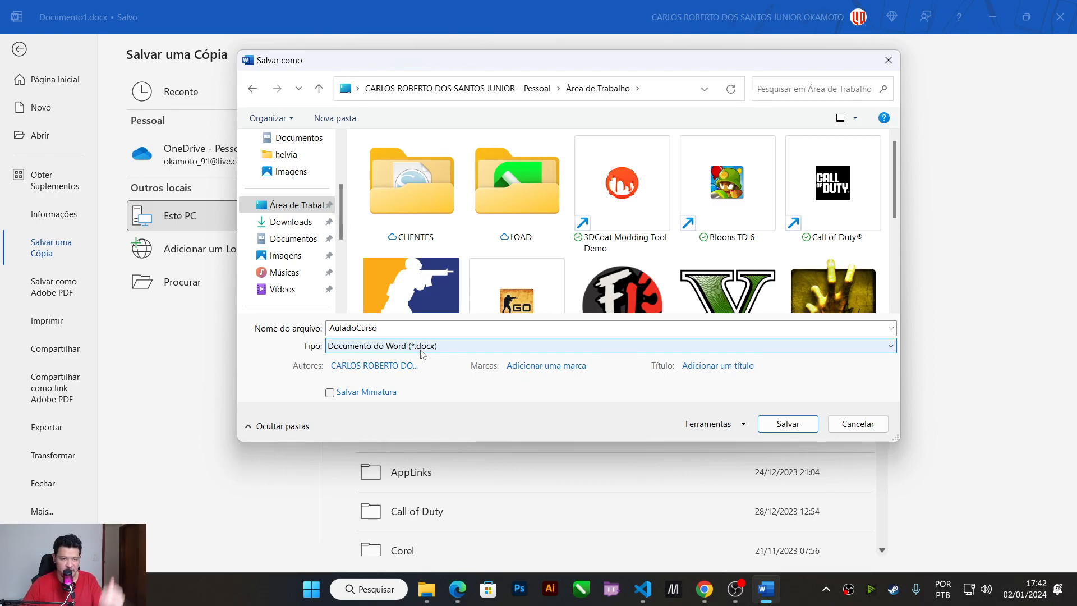
left_click(422, 347)
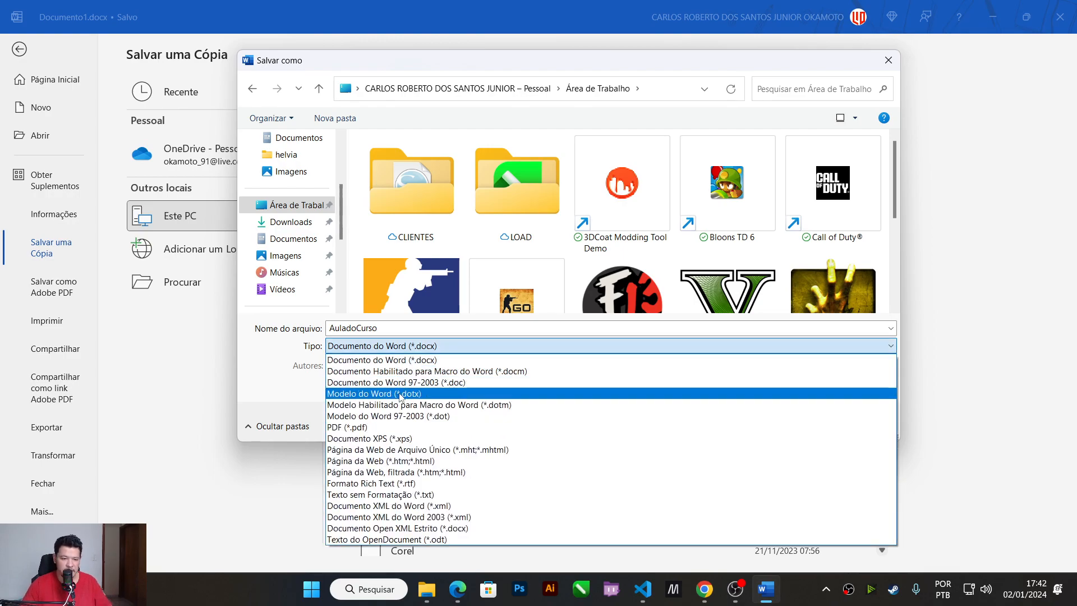
left_click(346, 428)
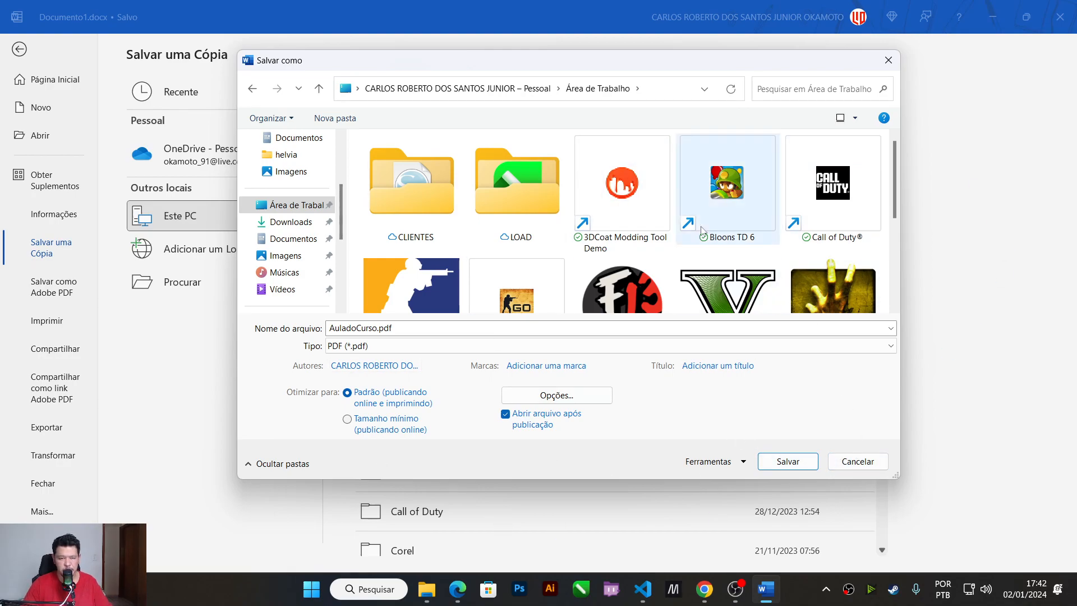
Step: Cancel saving the PDF copy and return to the document
left_click(861, 463)
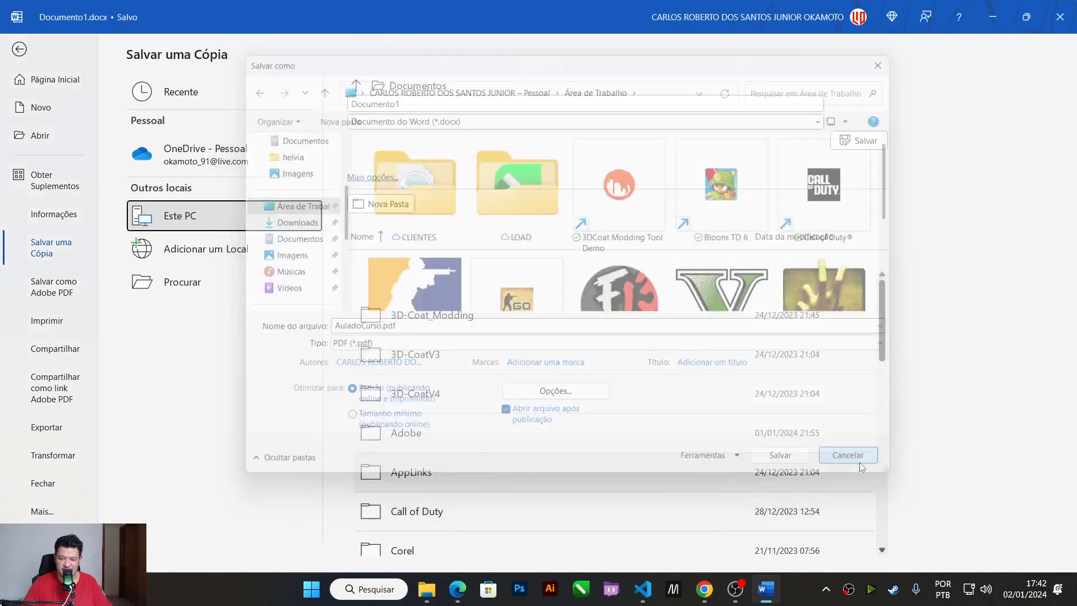
left_click(19, 49)
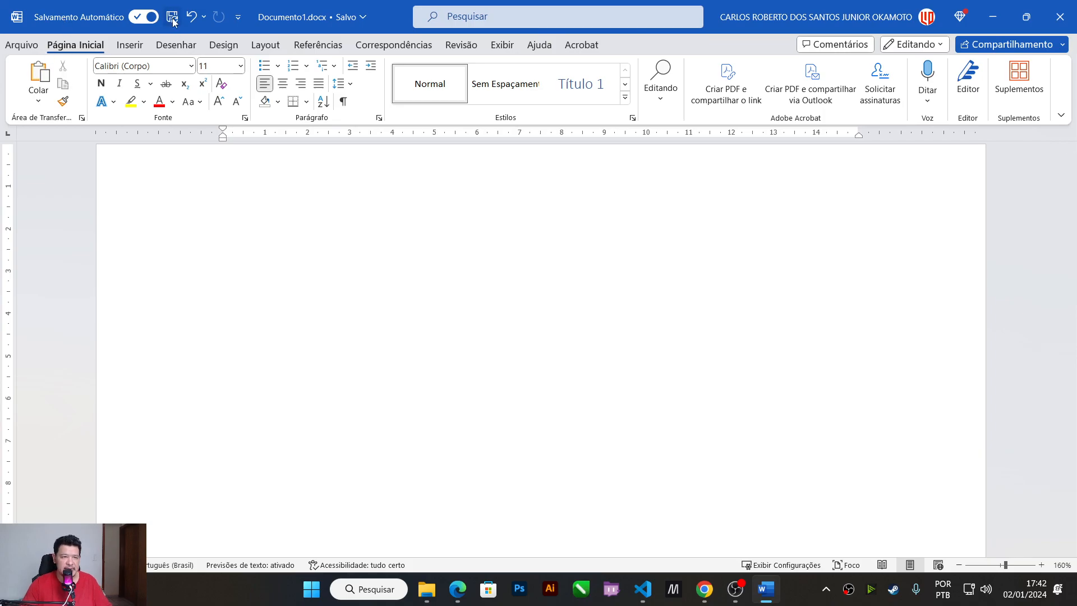
Step: Remove the Refazer, Salvar and Desfazer commands from the Quick Access Toolbar
left_click(239, 19)
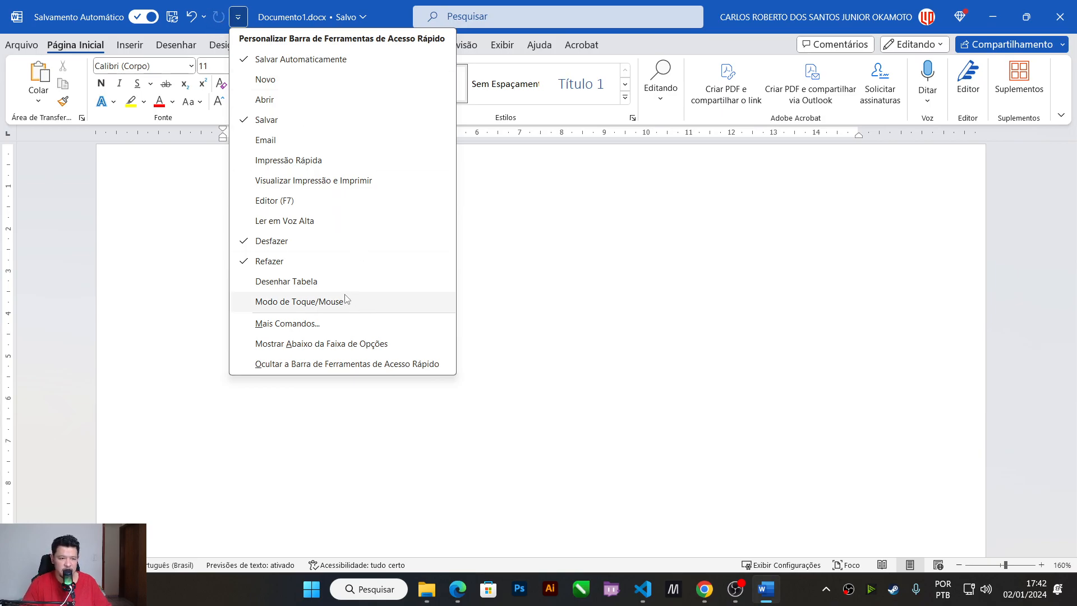
left_click(269, 261)
left_click(220, 16)
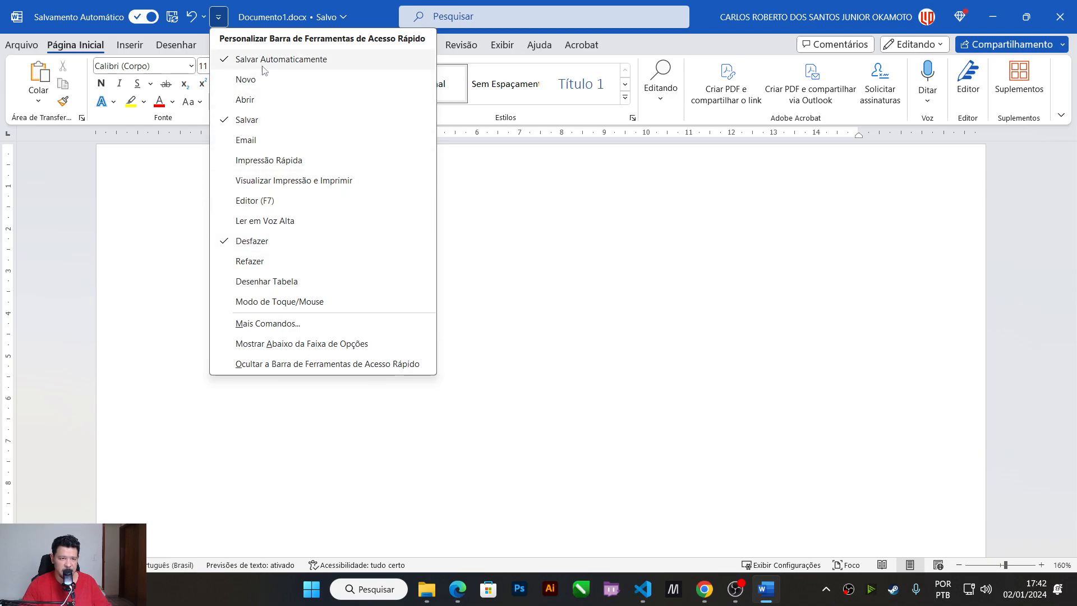
left_click(249, 120)
left_click(198, 17)
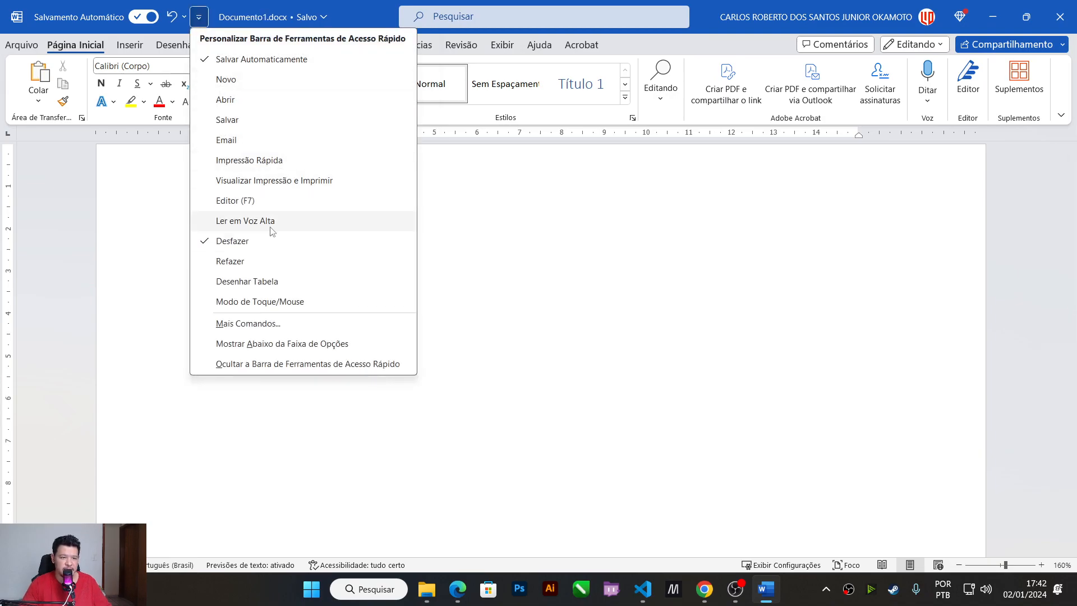
left_click(264, 240)
Step: Remove Salvar Automaticamente from the Quick Access Toolbar and add it back
left_click(168, 20)
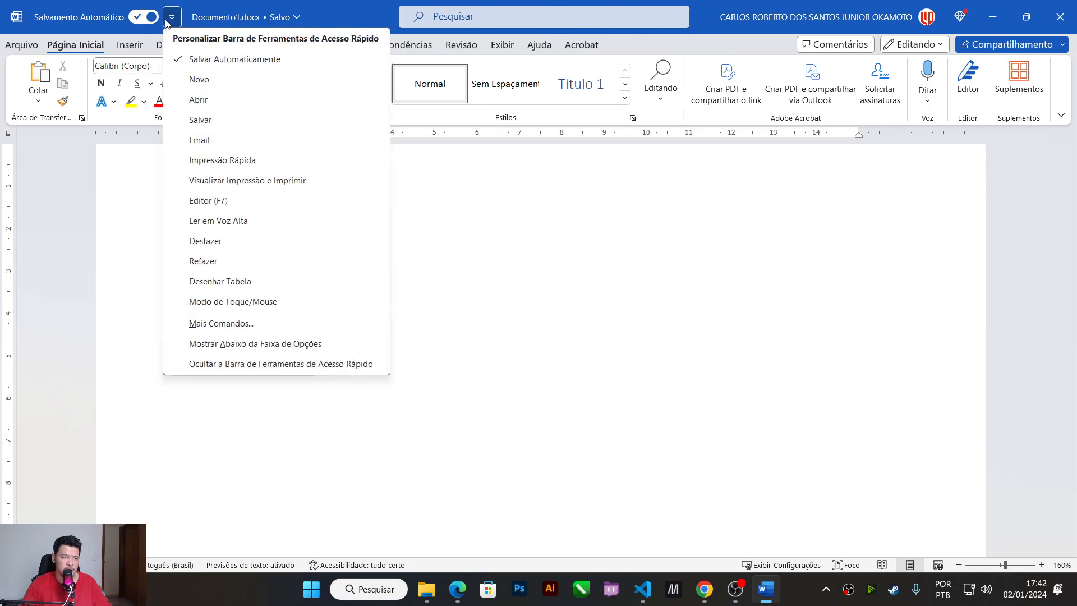
left_click(175, 16)
left_click(174, 17)
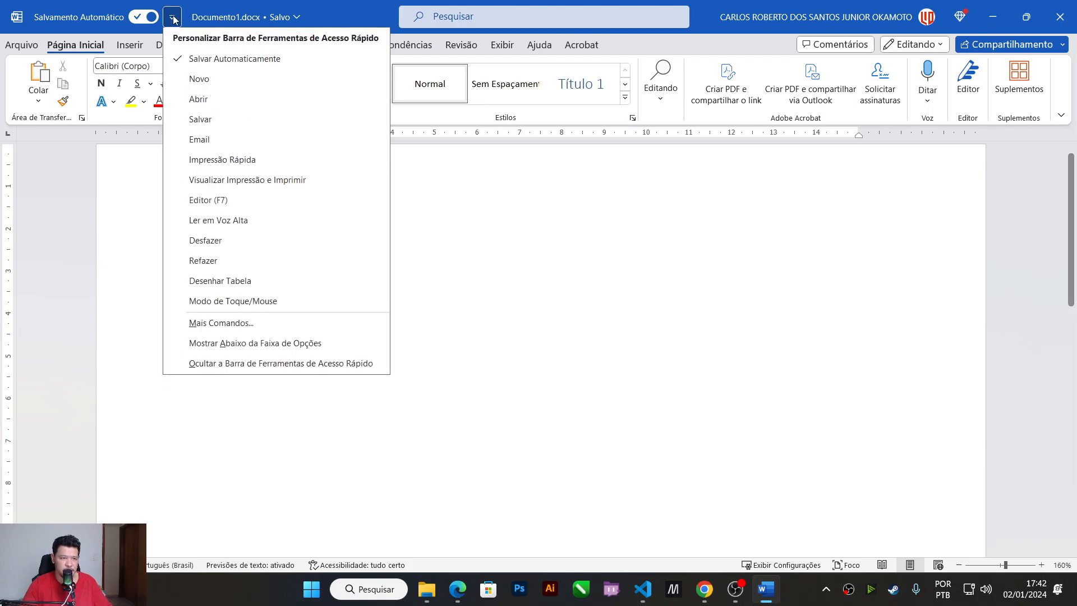
left_click(225, 59)
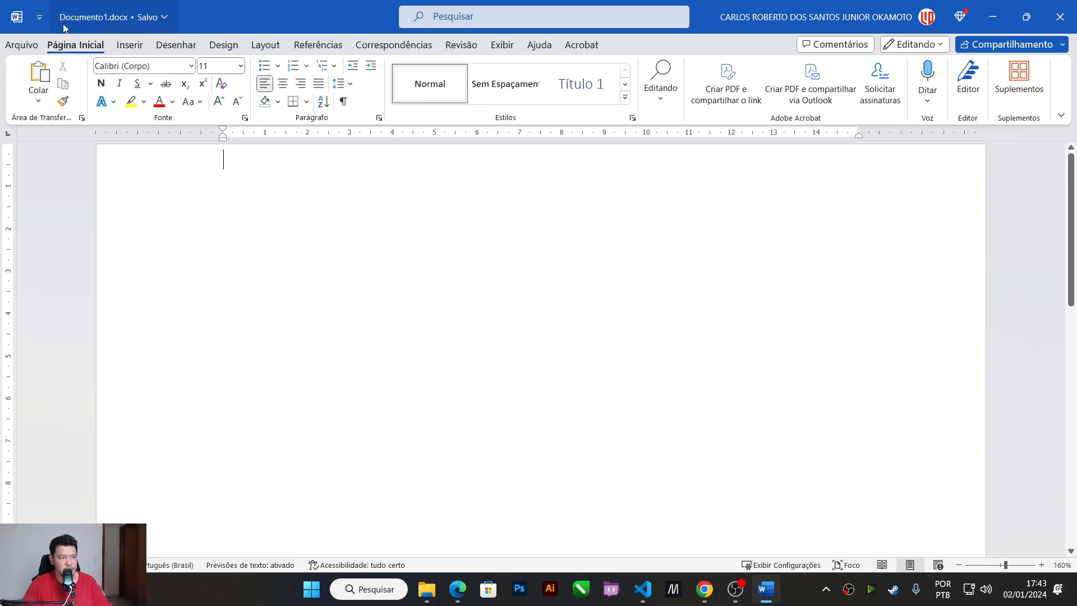
left_click(45, 15)
left_click(112, 59)
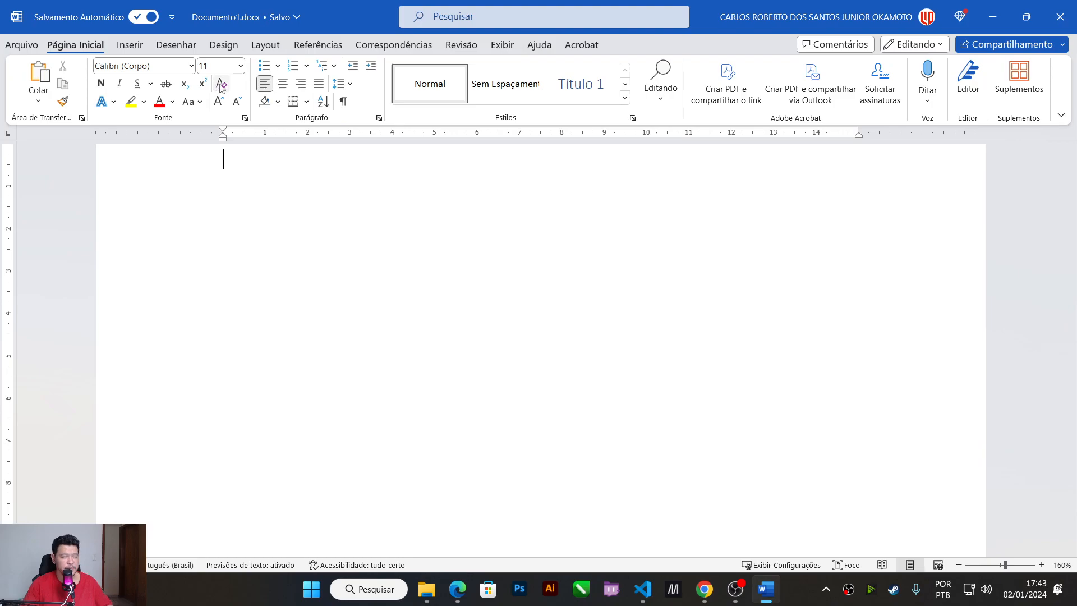
Step: Examine the file name, storage location and version history options of the open document
left_click(281, 16)
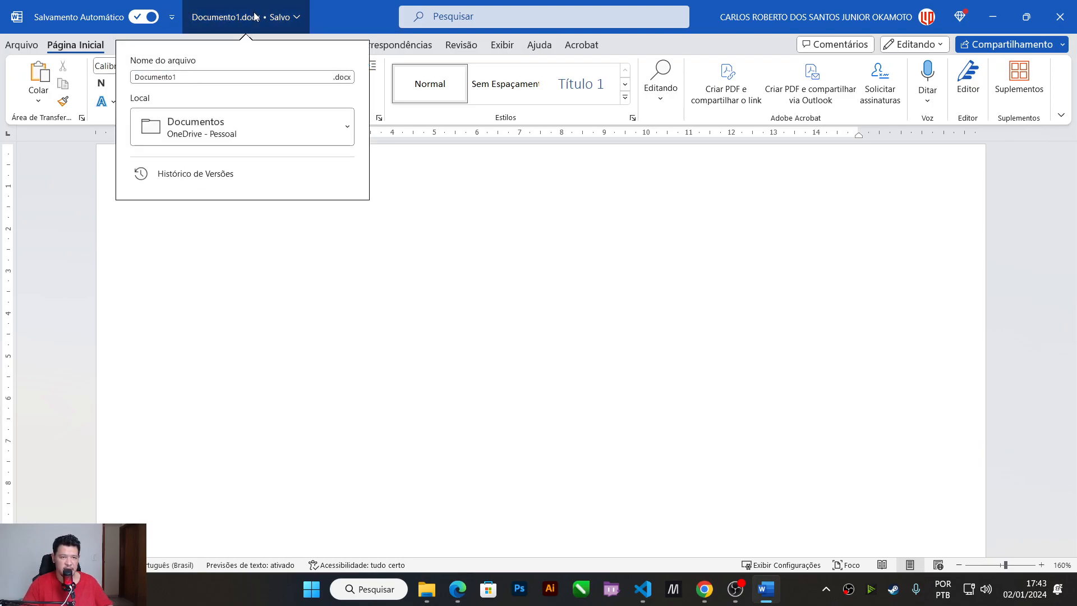
key("Escape")
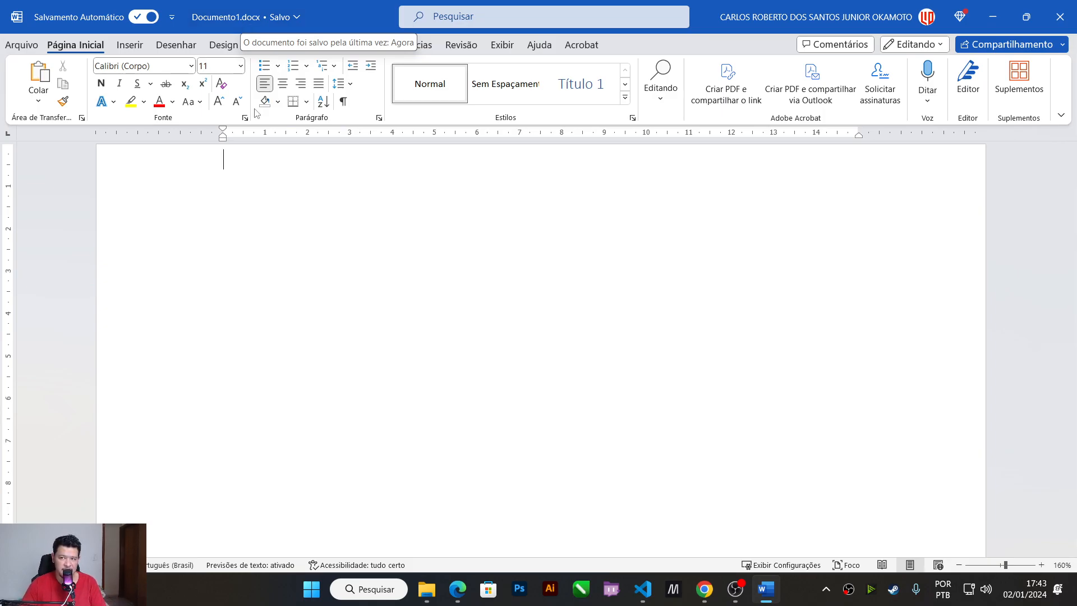
left_click(252, 18)
left_click(255, 27)
left_click(340, 24)
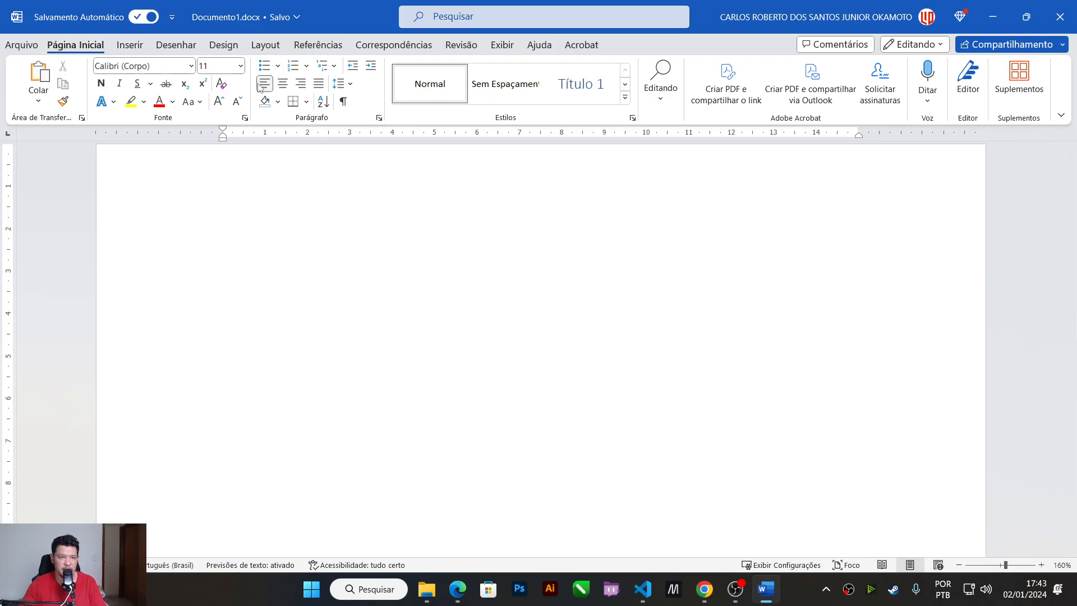
Step: Search Word's commands for planilha, examine the suggested actions, and clear the search
left_click(490, 21)
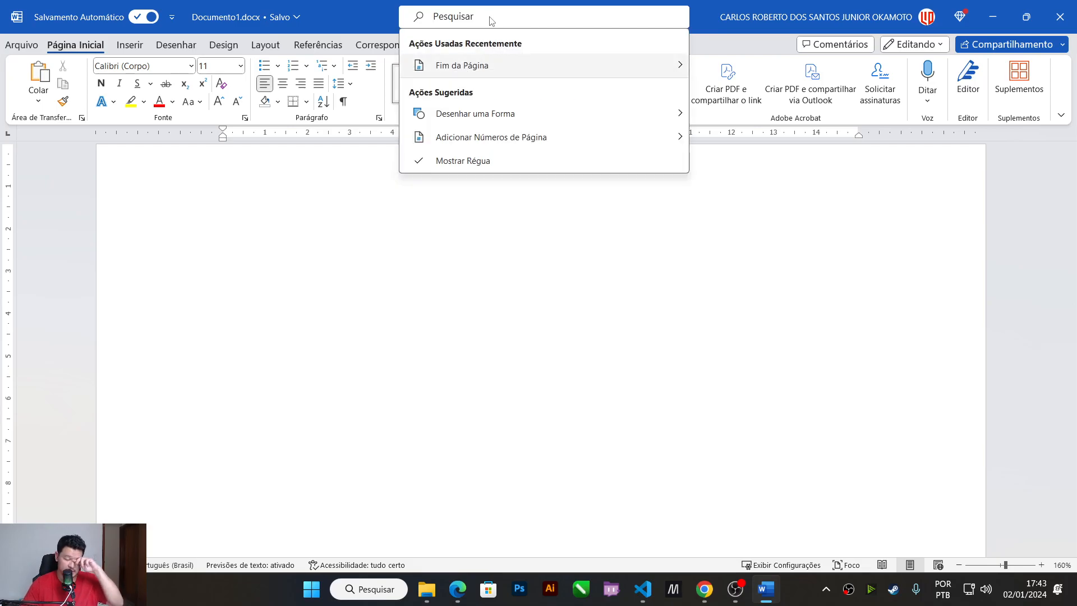
type("planilha")
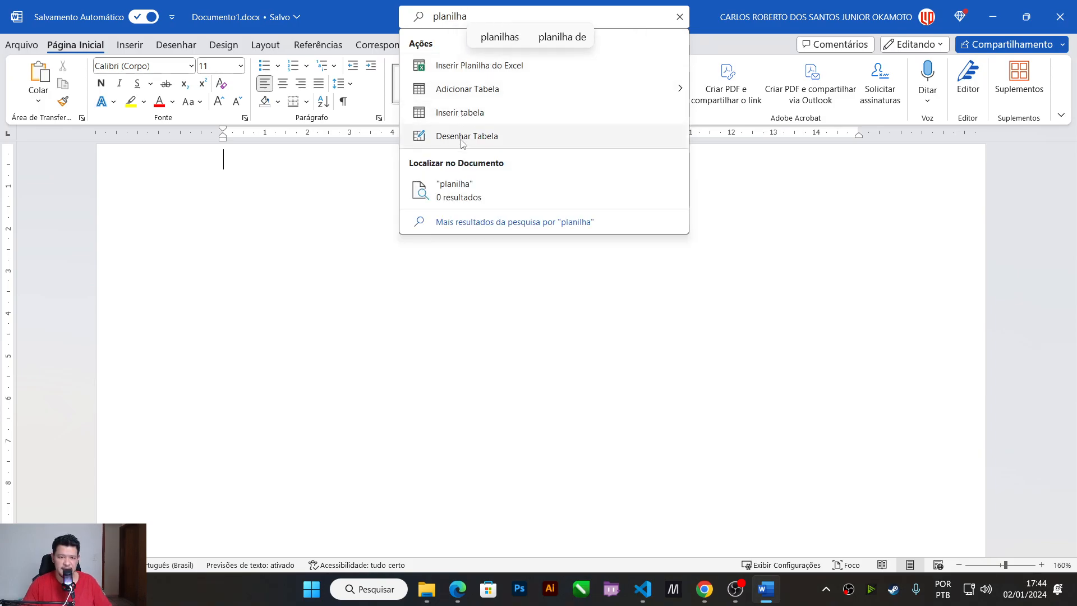
mouse_move(474, 92)
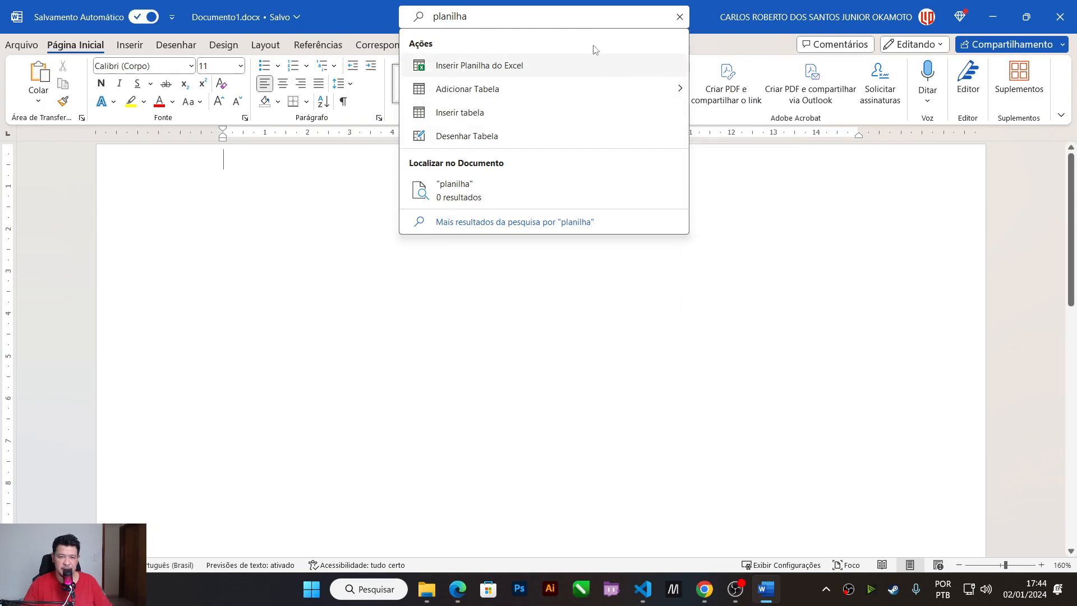
left_click(678, 17)
Step: Search Word's commands for cabeça, examine the suggested header actions, and leave the search
left_click(486, 21)
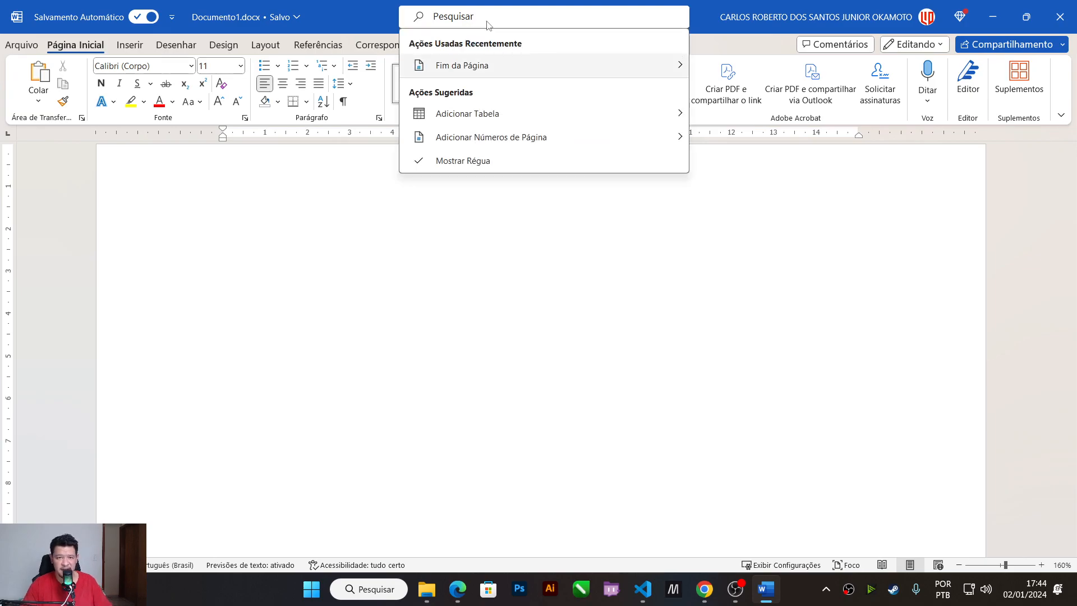
left_click(433, 283)
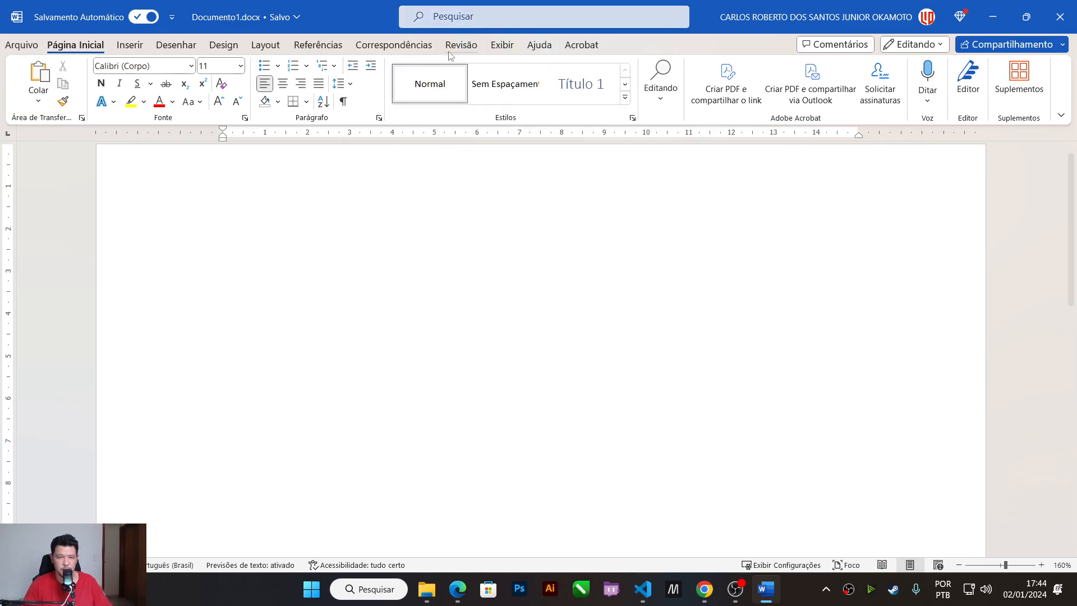
left_click(469, 14)
type("ca")
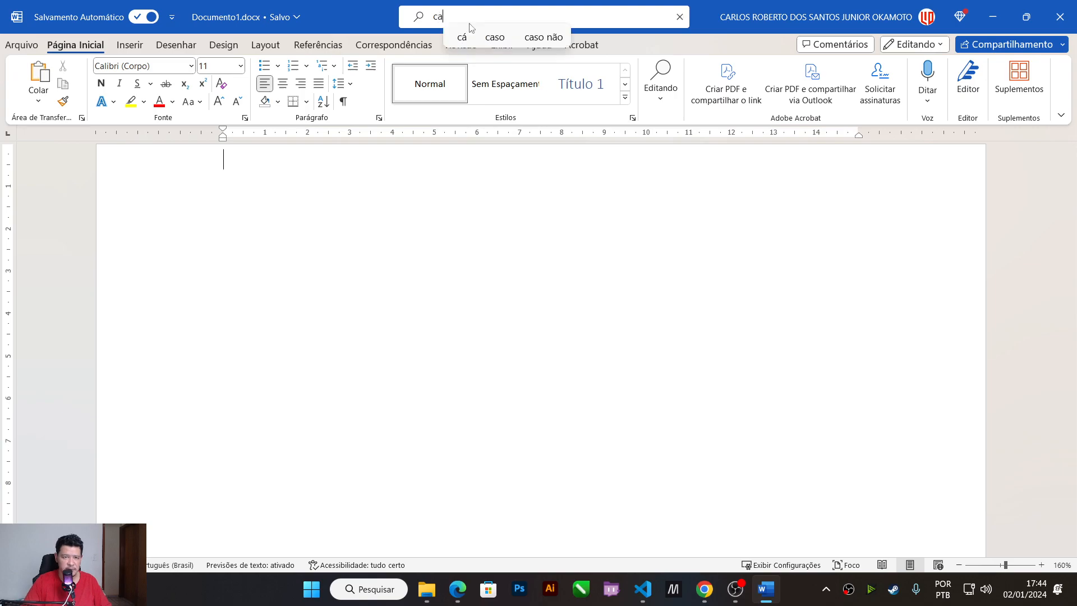
type("beça")
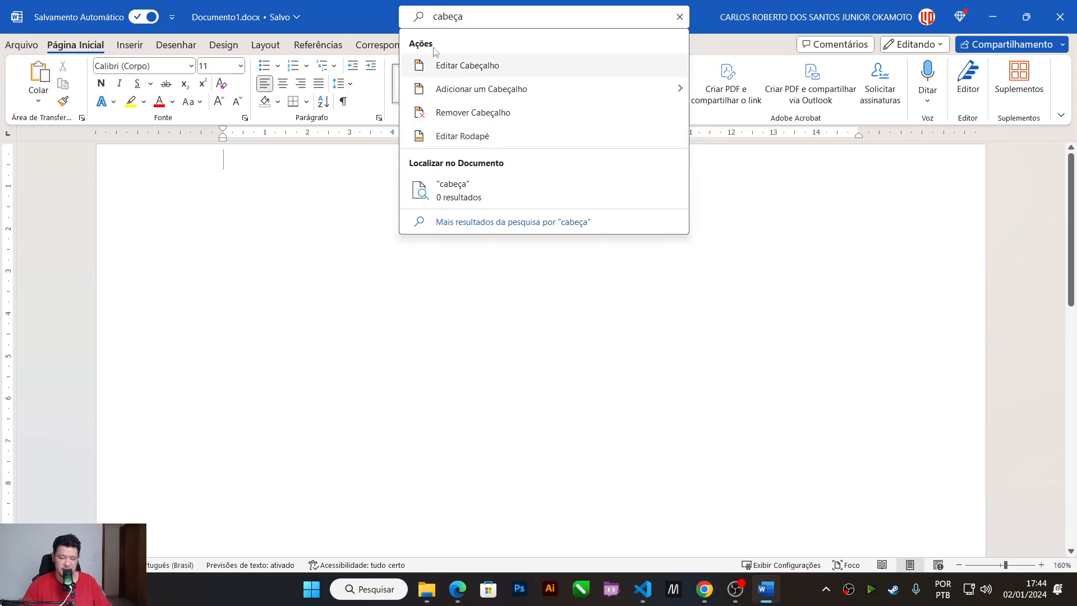
left_click(540, 304)
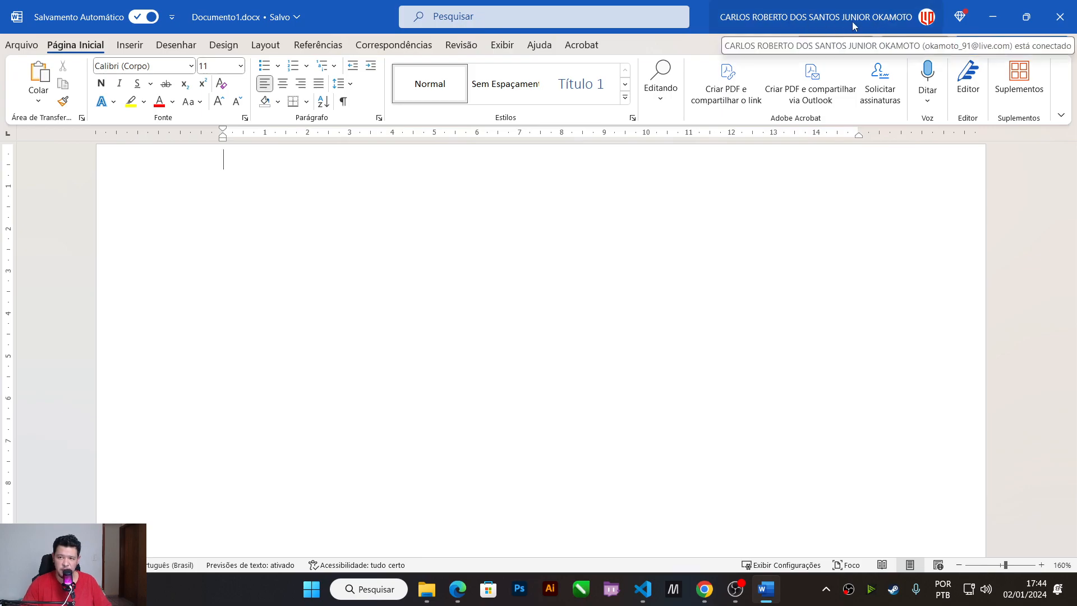
Step: Open the subscription's Meus Benefícios window and examine the first Recursos Premium entries, including dictation and premium templates
left_click(968, 16)
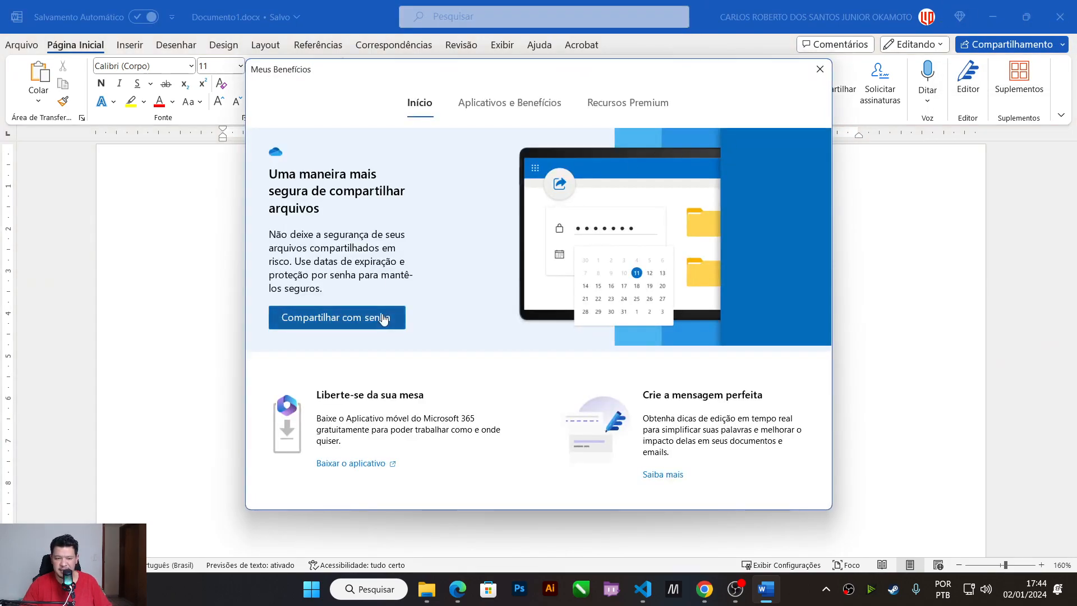
left_click(481, 104)
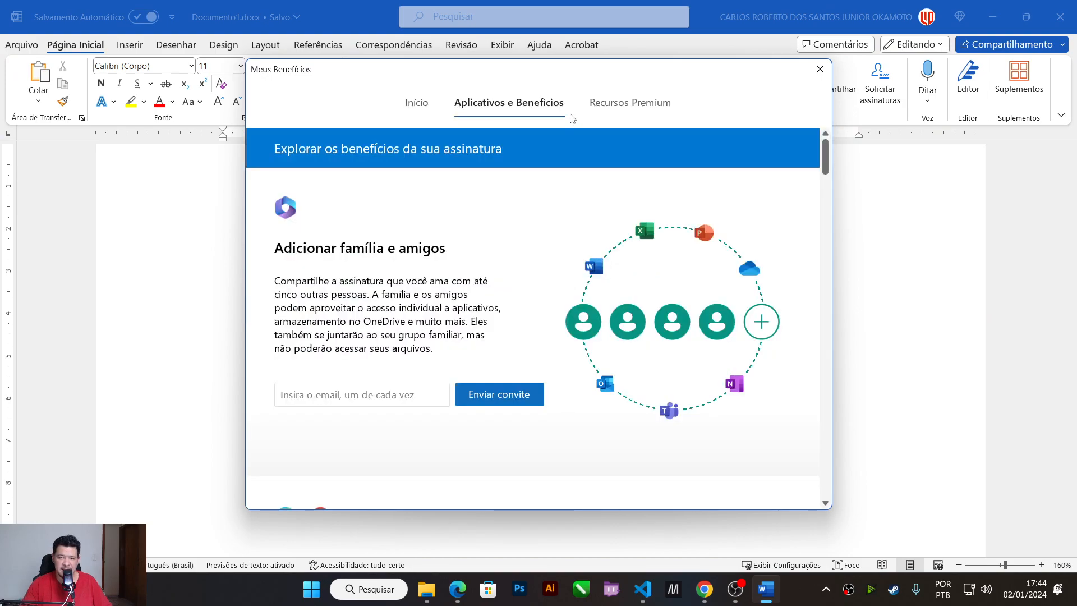
left_click(629, 106)
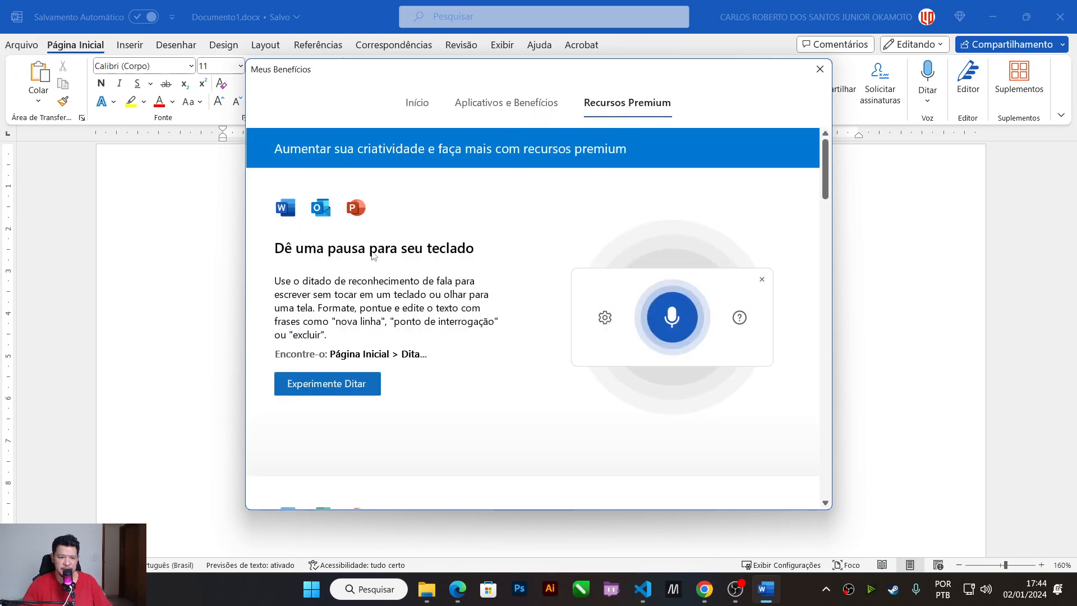
scroll(360, 274, "down", 2)
scroll(345, 206, "up", 2)
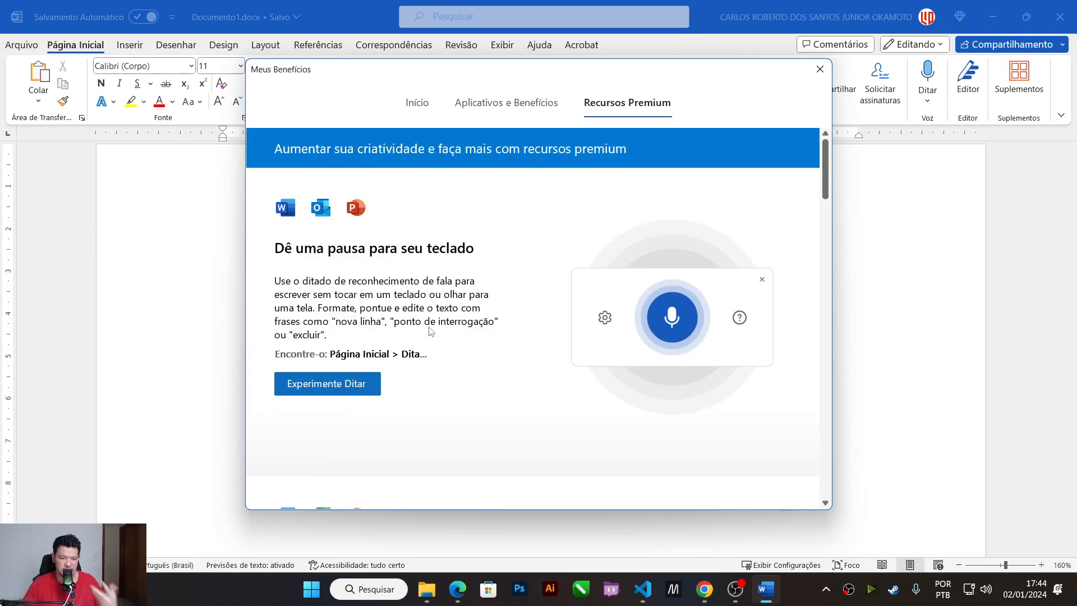
scroll(430, 331, "down", 5)
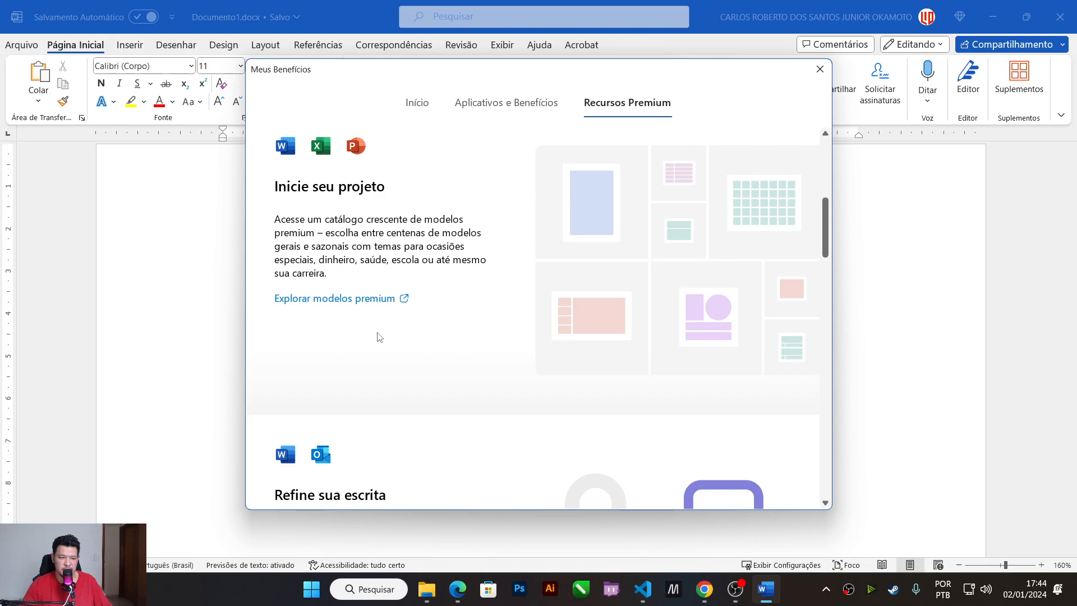
scroll(377, 336, "down", 2)
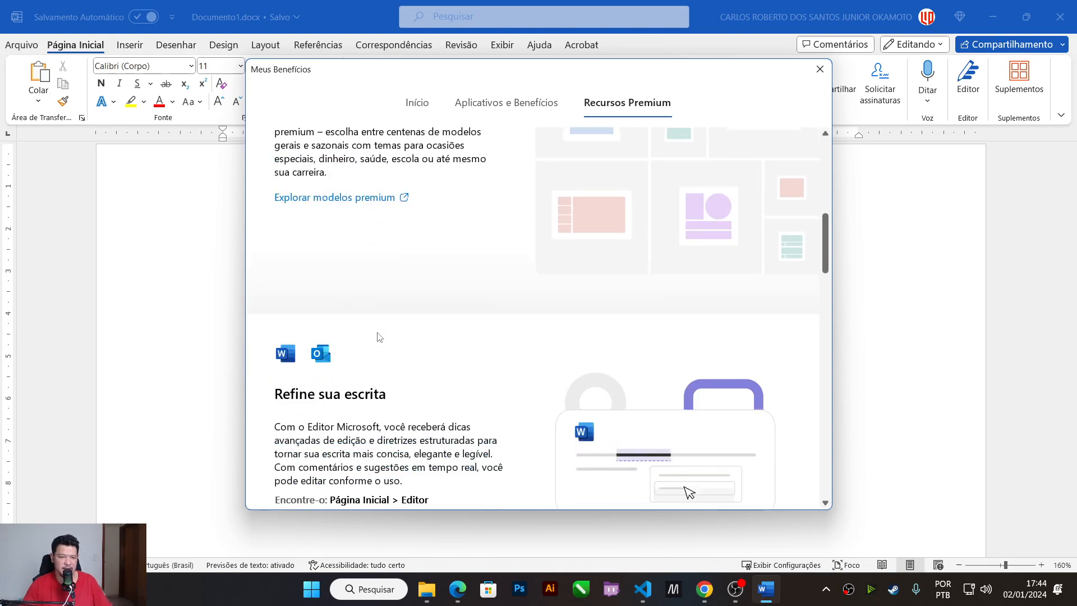
scroll(395, 308, "up", 1)
Step: Follow the Explorar modelos premium link and look through the remaining Recursos Premium entries
left_click(344, 238)
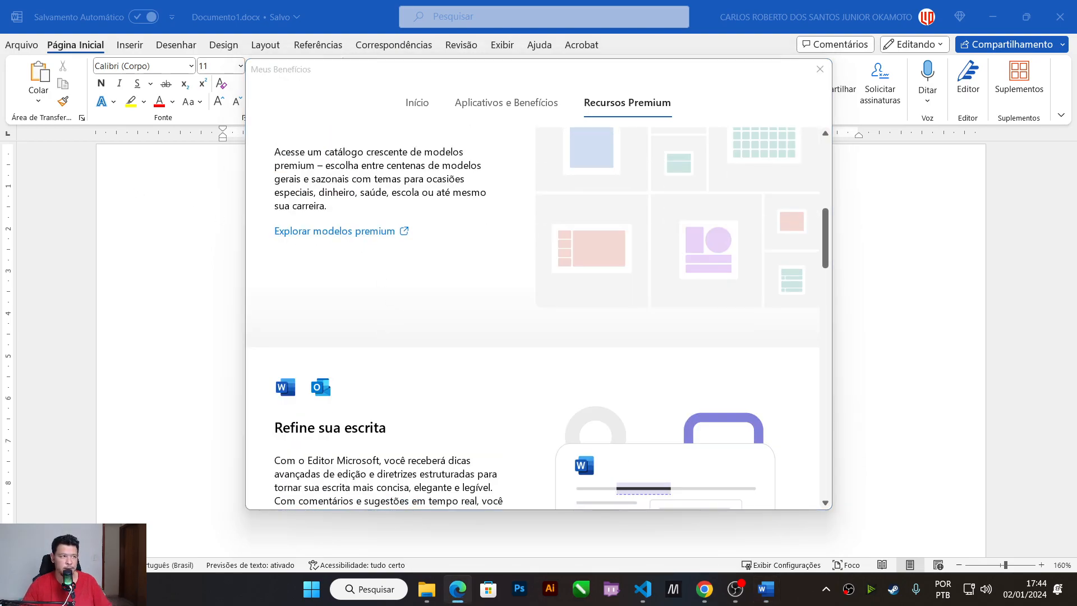
scroll(505, 310, "down", 2)
scroll(507, 310, "down", 1)
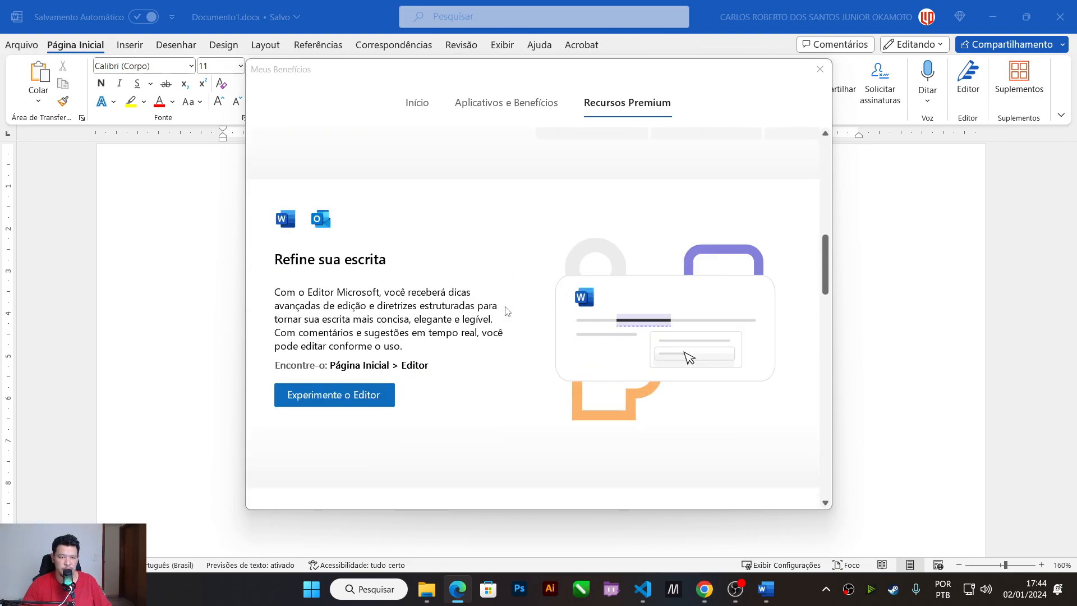
scroll(507, 311, "down", 8)
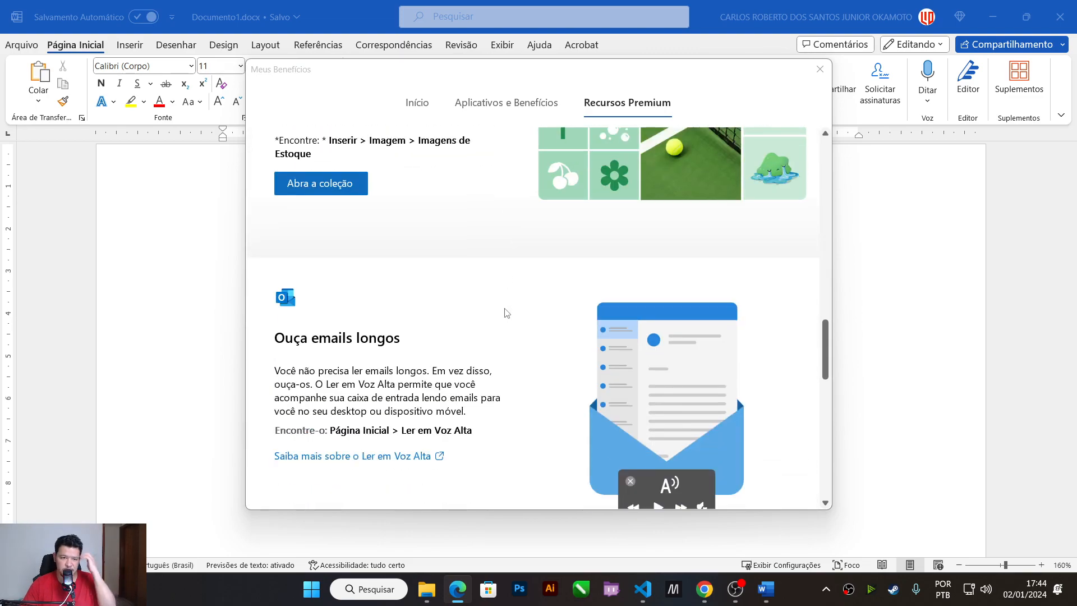
scroll(508, 312, "down", 10)
scroll(499, 314, "down", 1)
scroll(497, 315, "up", 1)
Step: Look through Aplicativos e Benefícios, go back to the Início overview, and close the benefits window
left_click(529, 106)
scroll(490, 295, "down", 1)
scroll(489, 296, "down", 14)
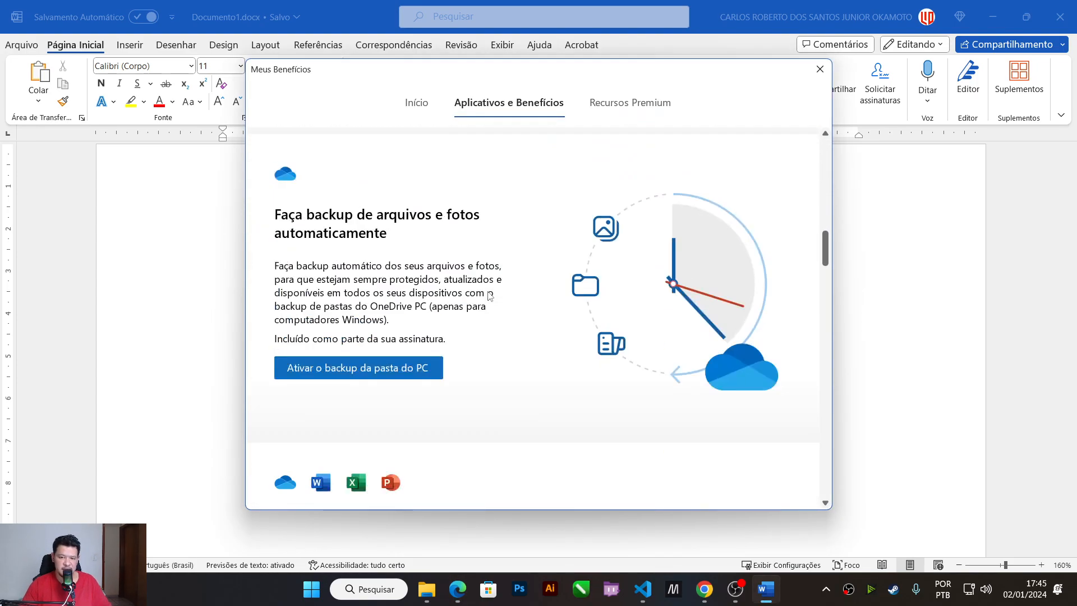
scroll(490, 296, "down", 9)
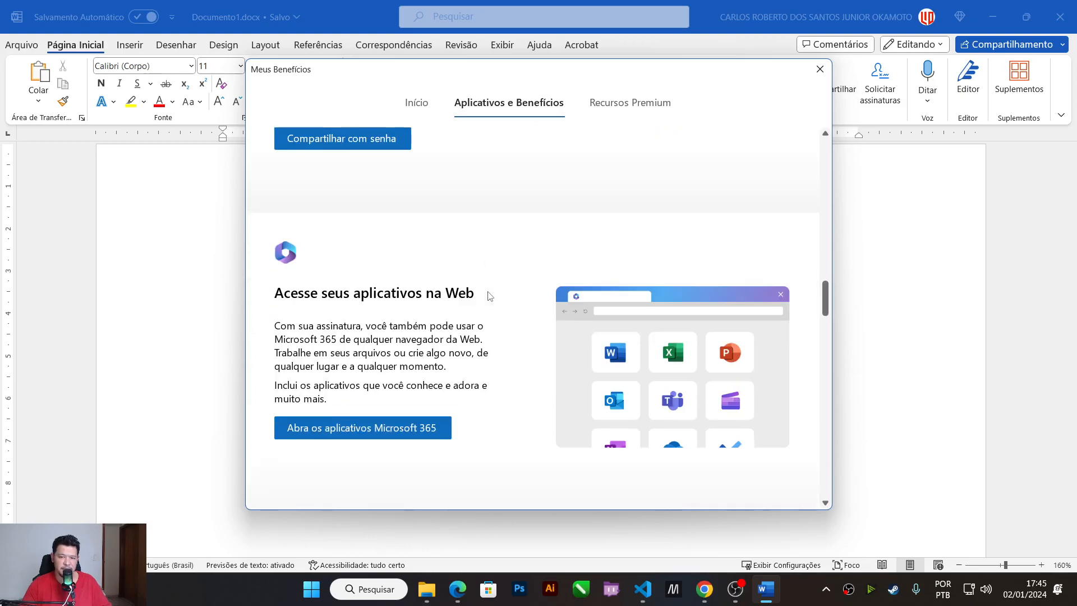
scroll(489, 296, "down", 3)
scroll(490, 296, "up", 2)
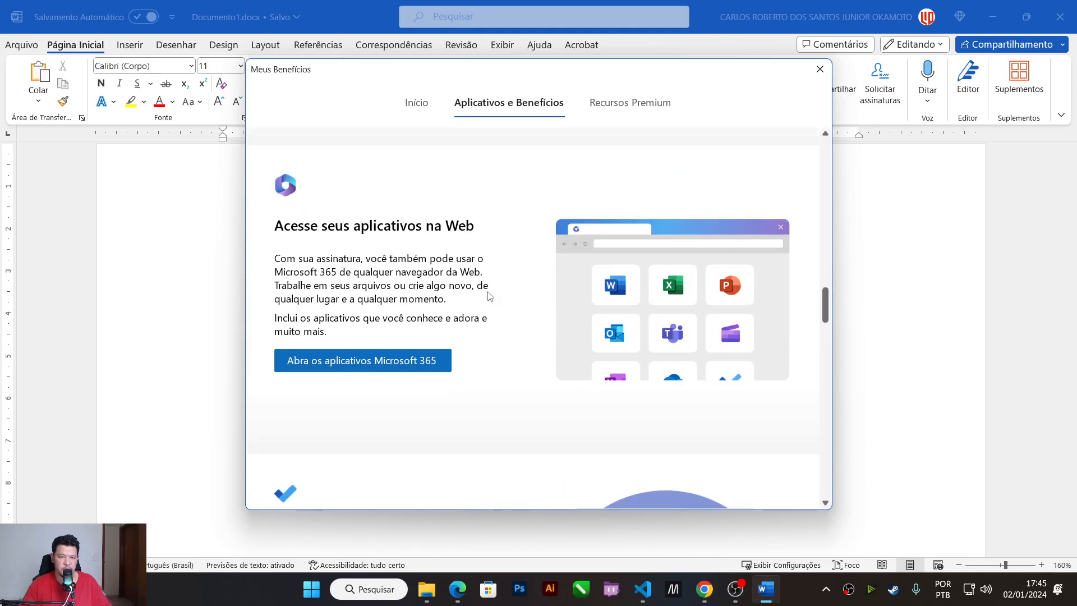
scroll(490, 295, "down", 5)
scroll(490, 296, "down", 6)
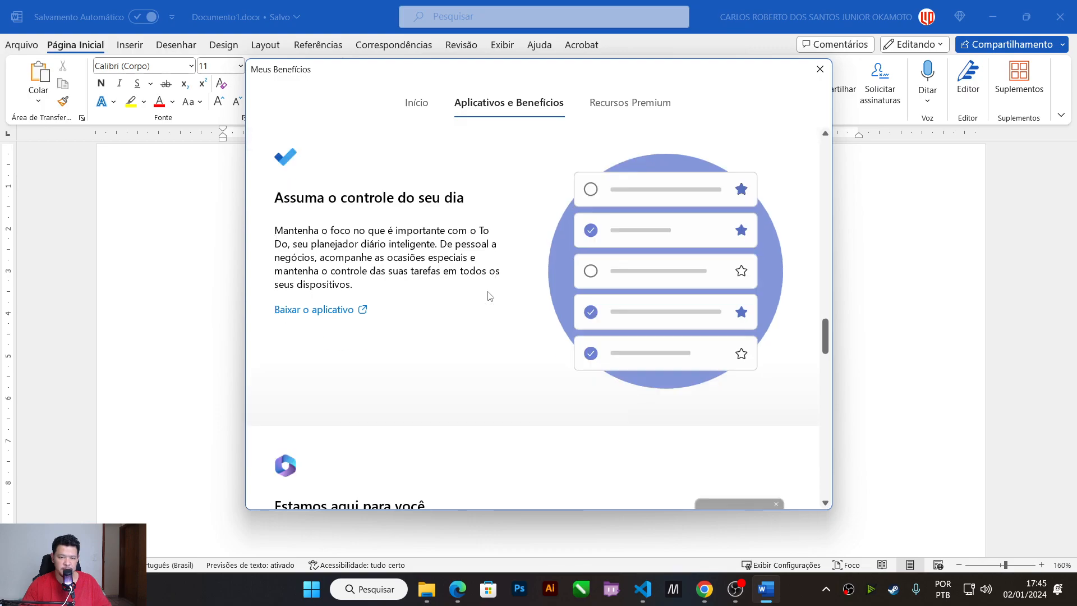
scroll(490, 296, "down", 3)
left_click(418, 102)
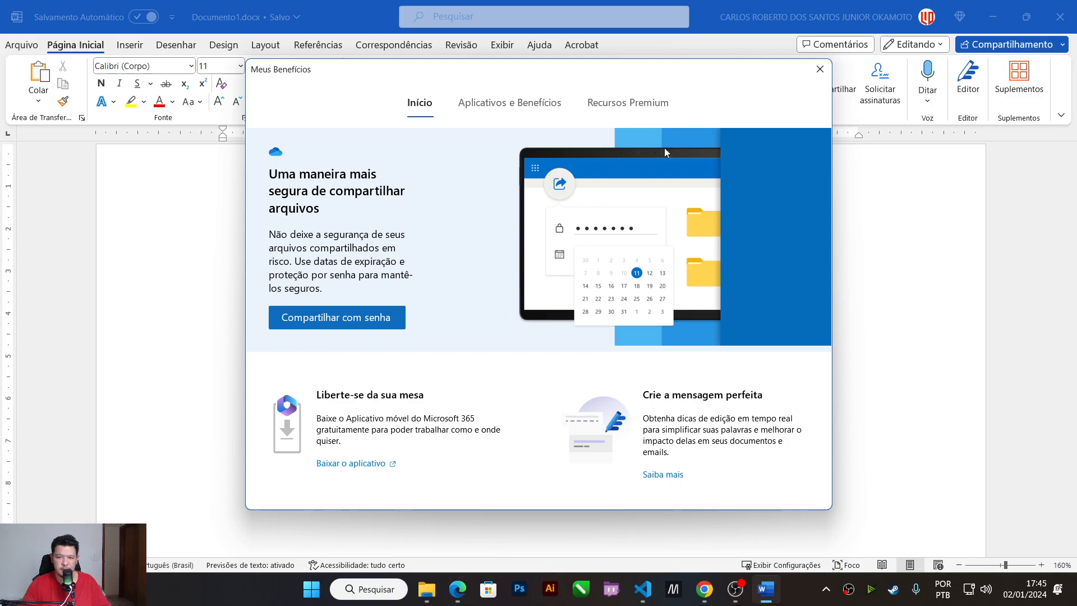
left_click(819, 69)
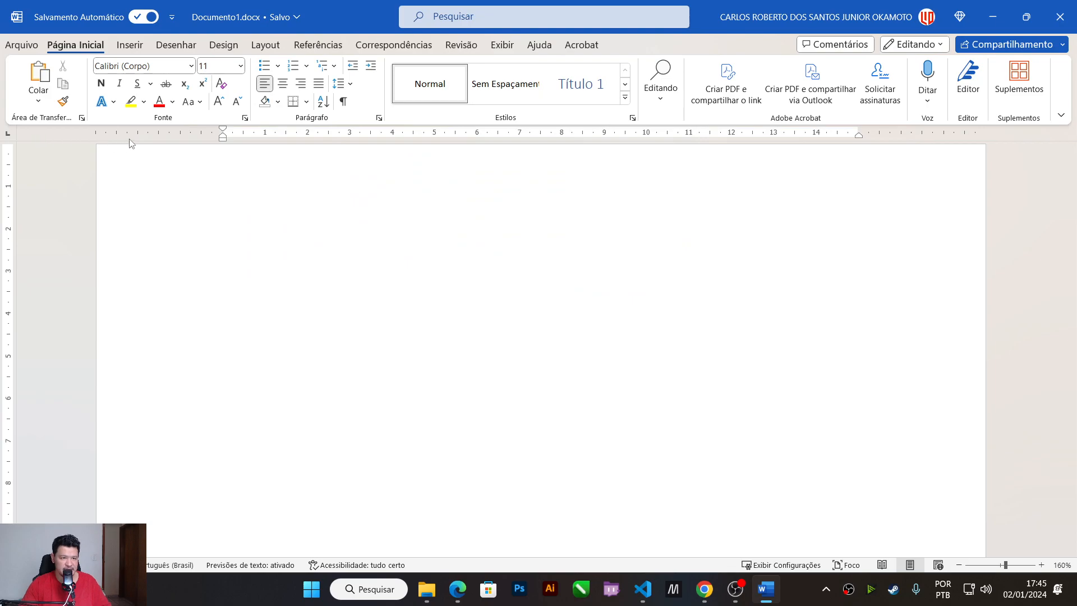
Step: Hide the document's rulers and show them again
left_click(500, 47)
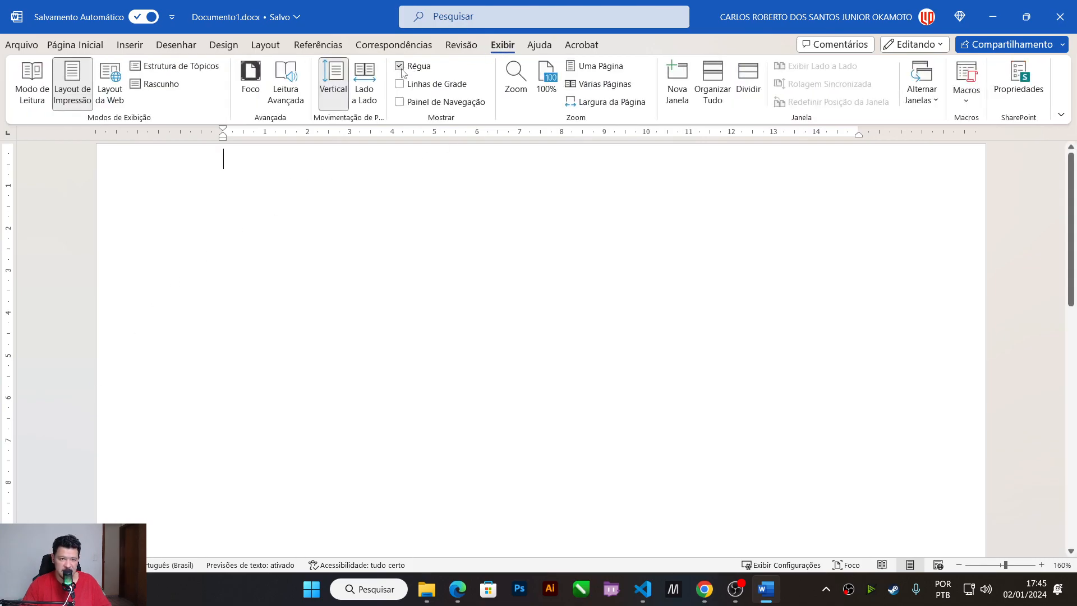
left_click(399, 66)
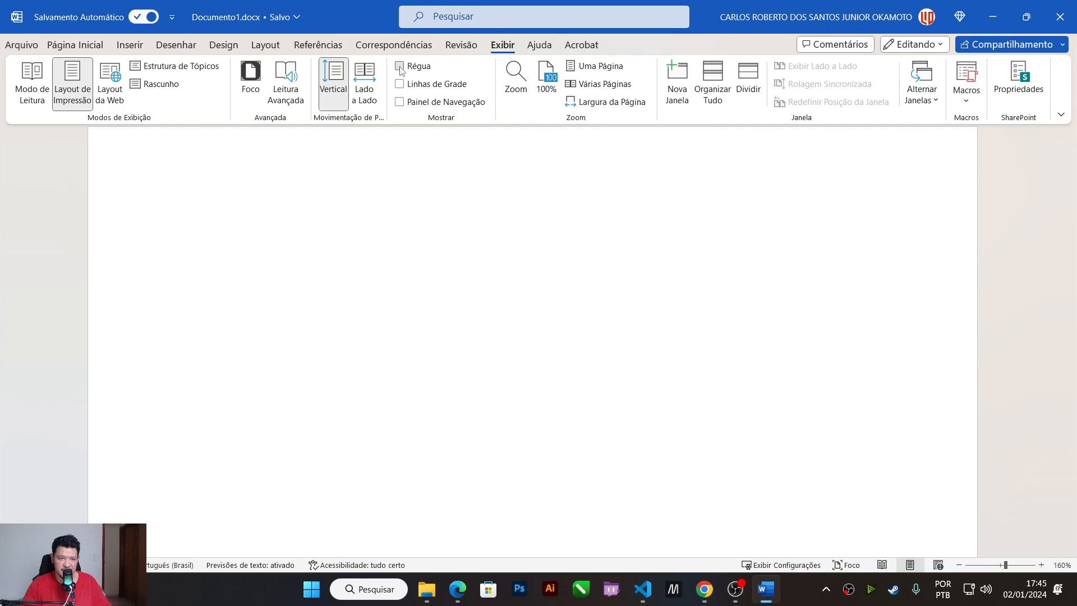
left_click(400, 66)
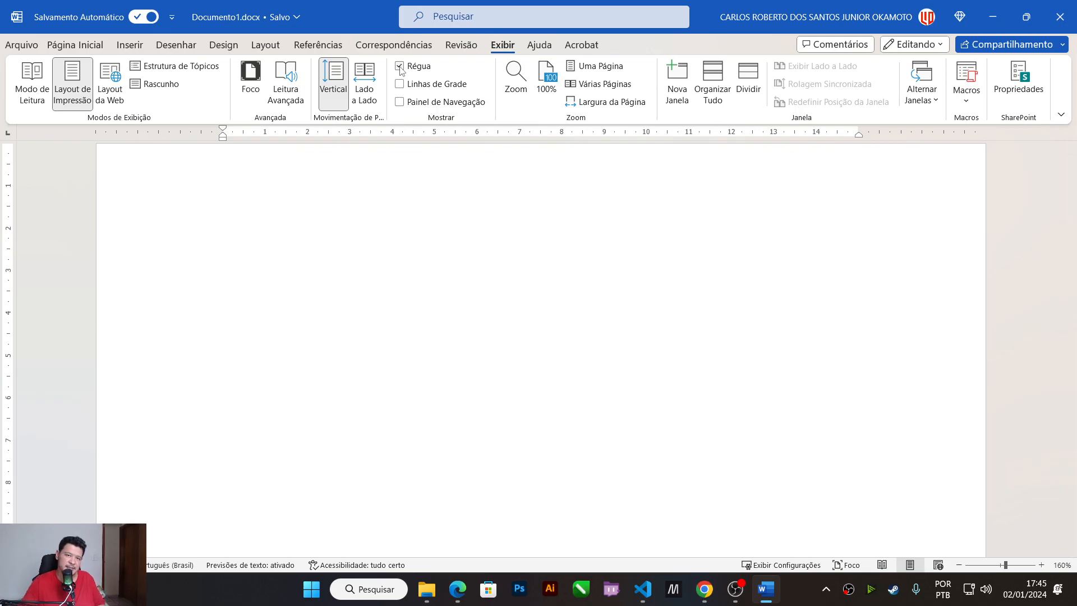
mouse_move(223, 129)
left_mouse_down()
mouse_move(267, 136)
mouse_move(224, 132)
left_mouse_up()
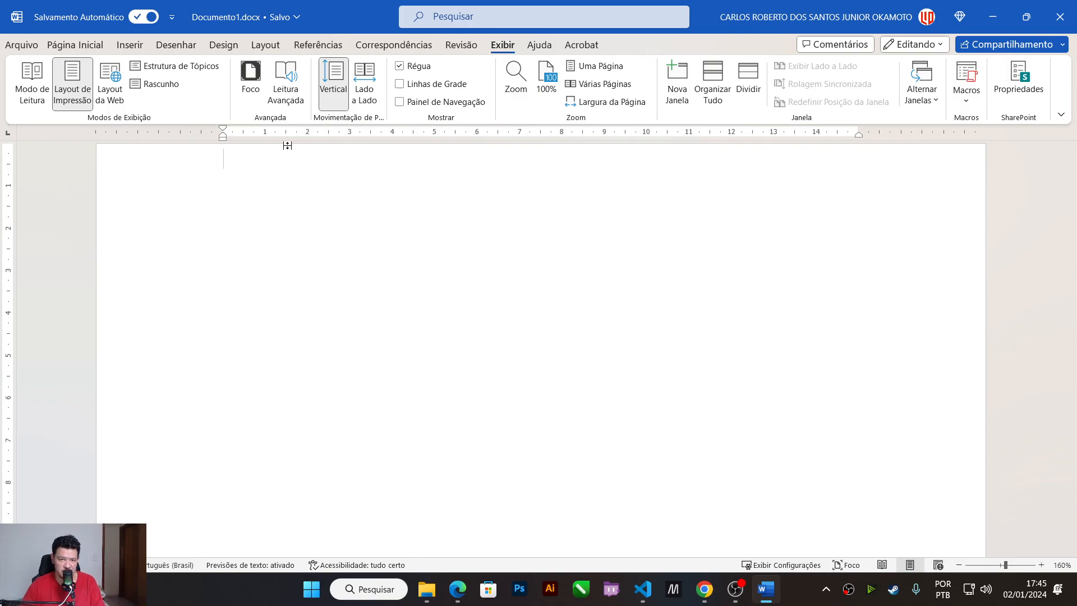
Step: Tour the Arquivo, Página Inicial, Desenhar, Design and Inserir command groups, finishing on the Página Inicial commands
left_click(21, 46)
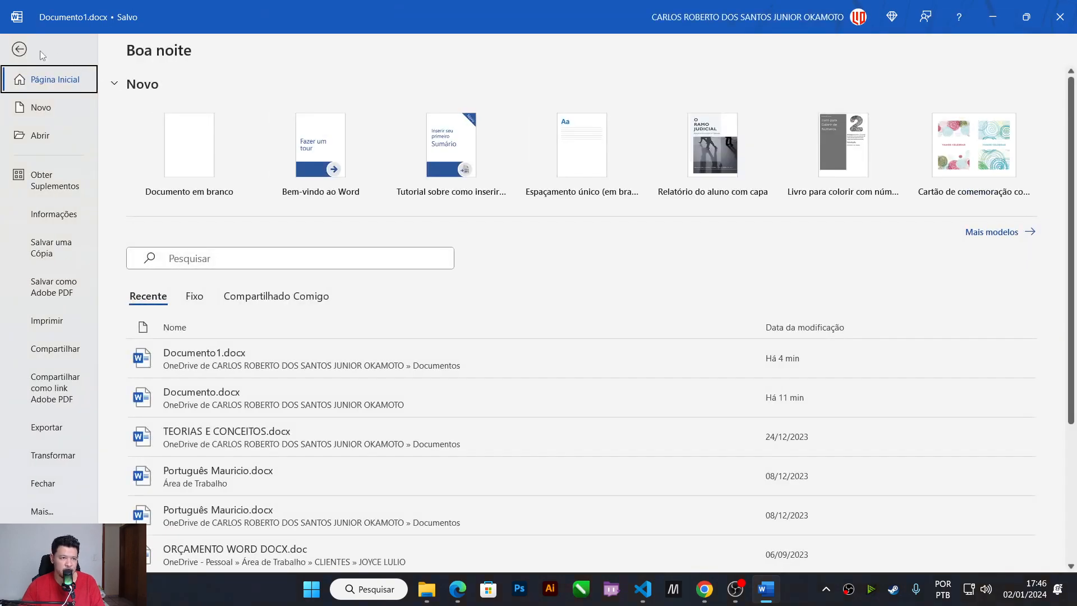
key("Escape")
left_click(75, 45)
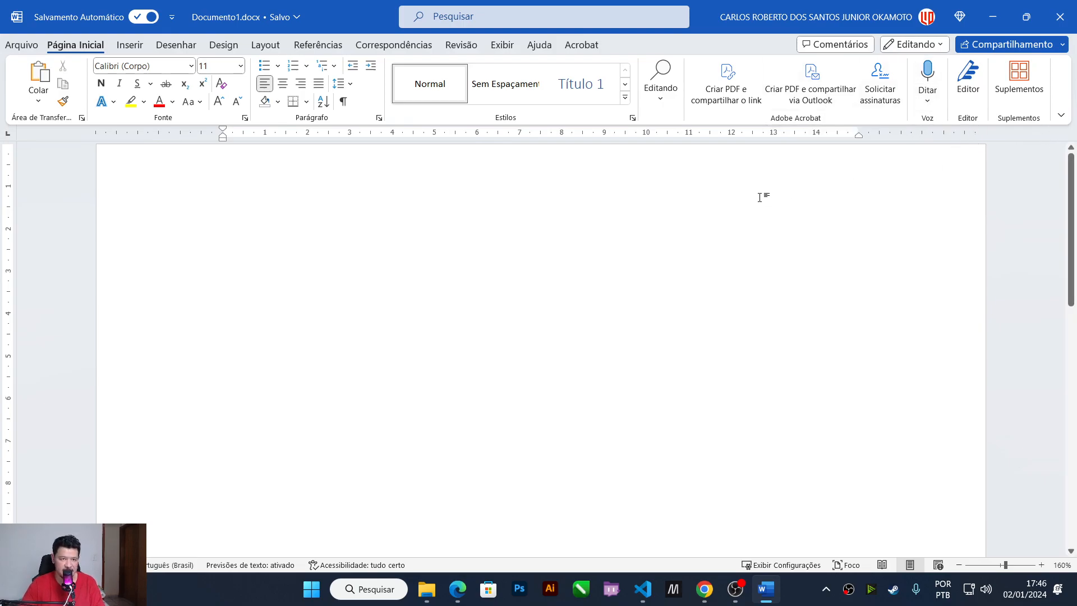
scroll(197, 78, "down", 2)
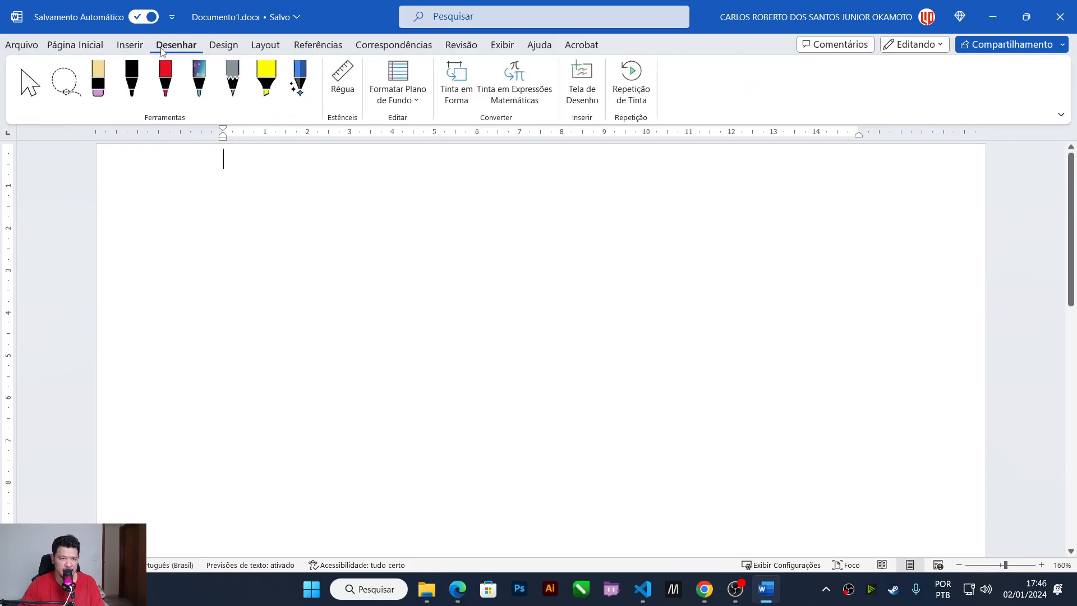
left_click(135, 49)
left_click(211, 51)
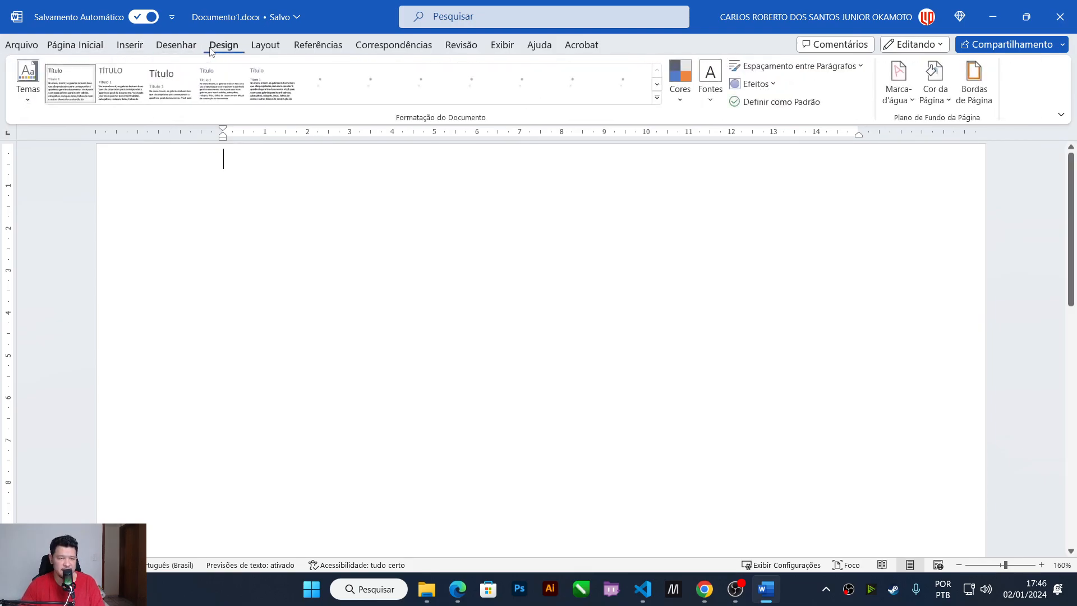
left_click(131, 44)
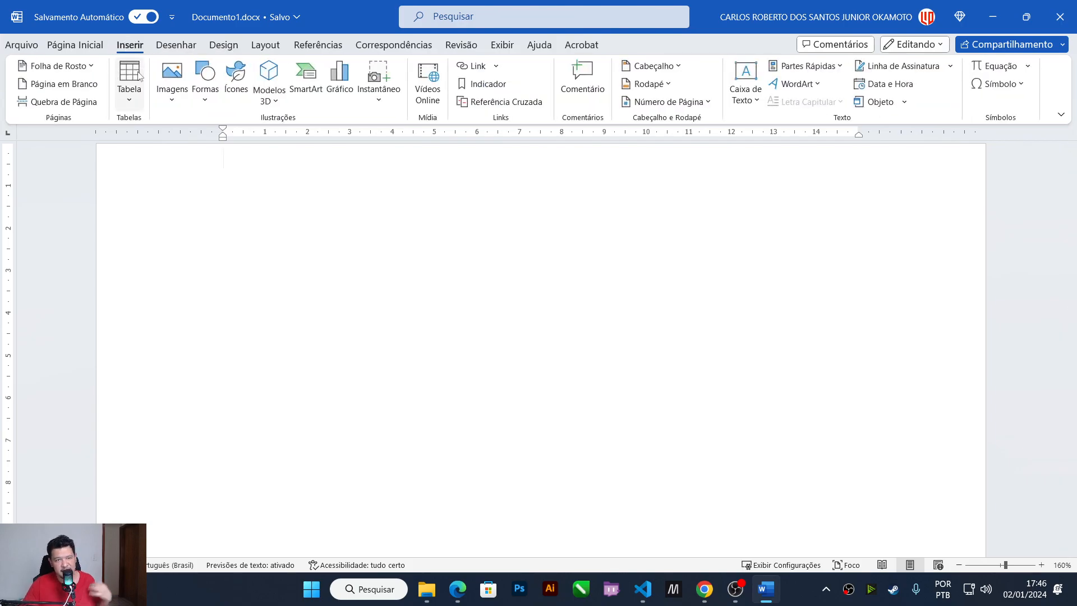
left_click(70, 45)
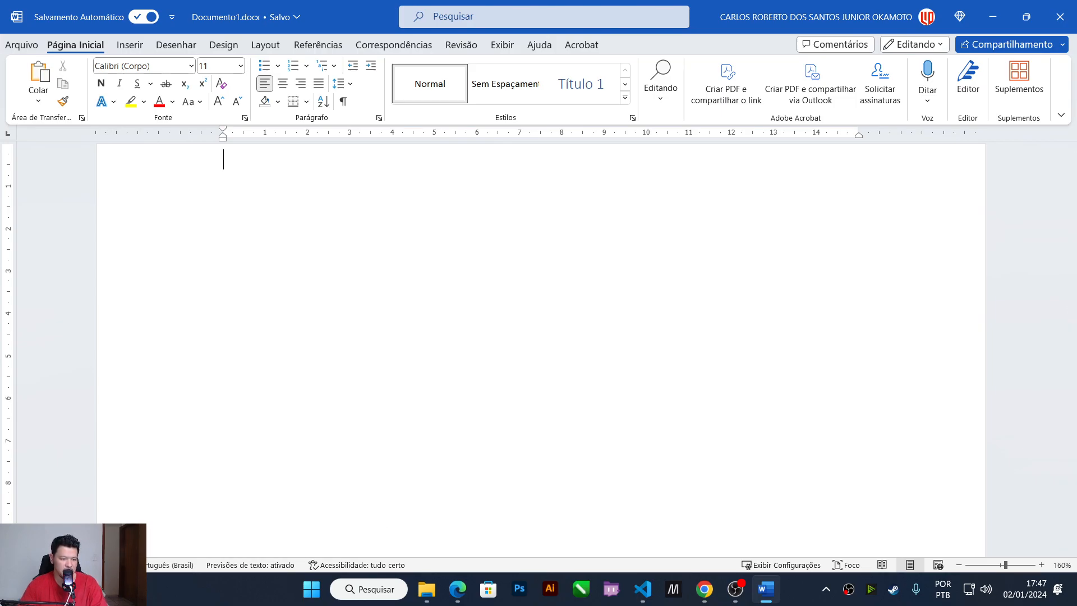
Step: Add empty paragraphs from the start of the document until it runs onto further pages
key("Return")
key("Return")
key("Return")
key("Return")
key("Return")
key("Return")
key("Return")
key("Return")
key("Return")
key("Return")
key("Return")
key("Return")
key("Return")
key("Return")
key("Return")
key("Return")
key("Return")
key("Return")
key("Return")
key("Return")
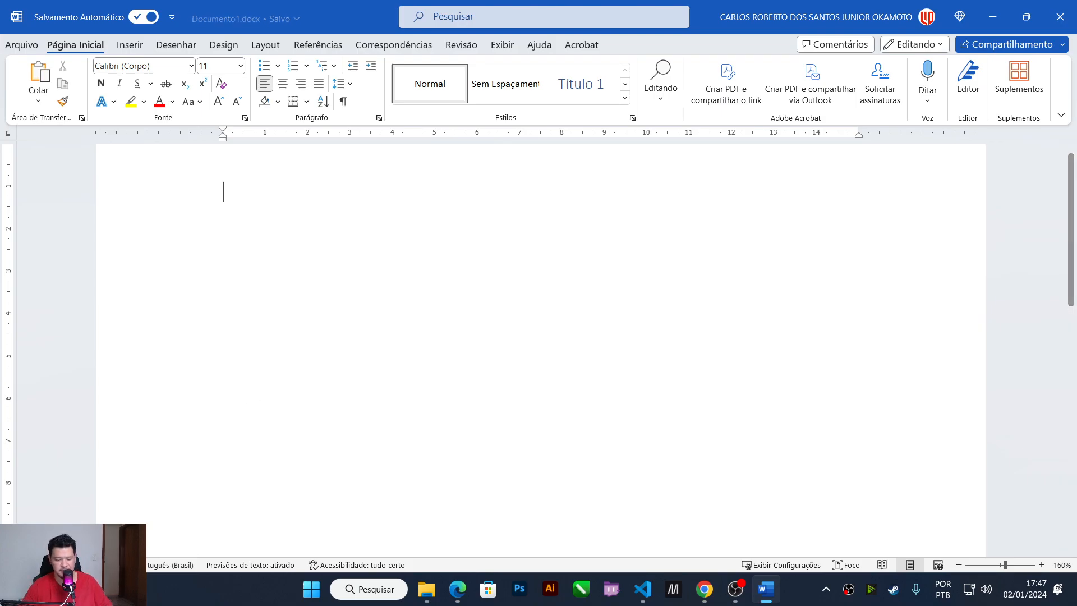
key("Return")
key("Return")
key("Return")
key("Return")
key("Return")
key("Return")
key("Return")
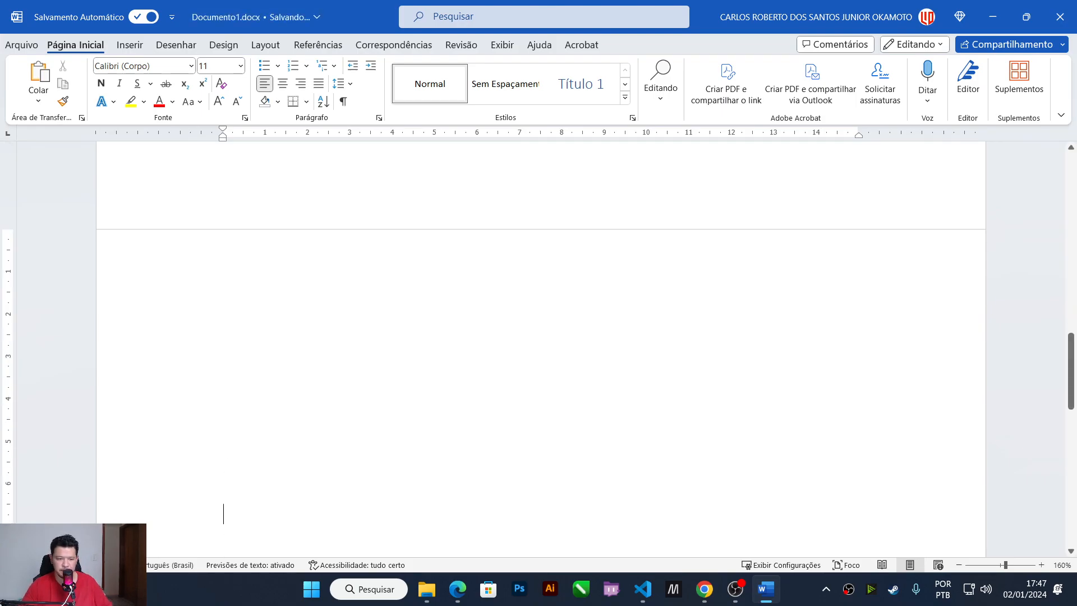
Step: Examine the blank pages and the breaks between them at 70% and 130% zoom, returning to the first page
scroll(367, 424, "down", 4)
scroll(375, 432, "down", 9, "ctrl")
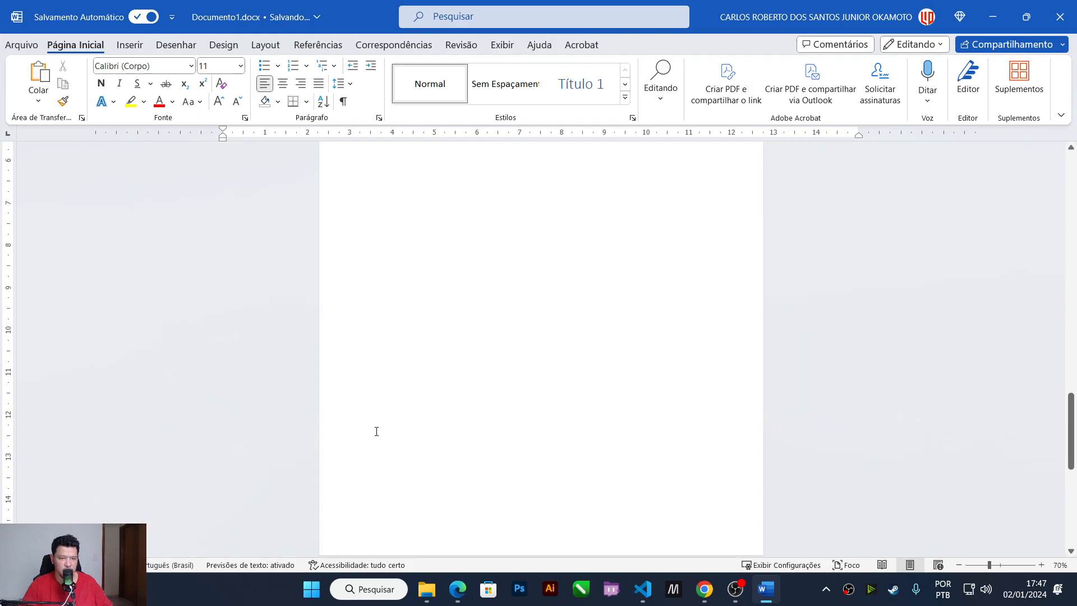
scroll(481, 362, "up", 10)
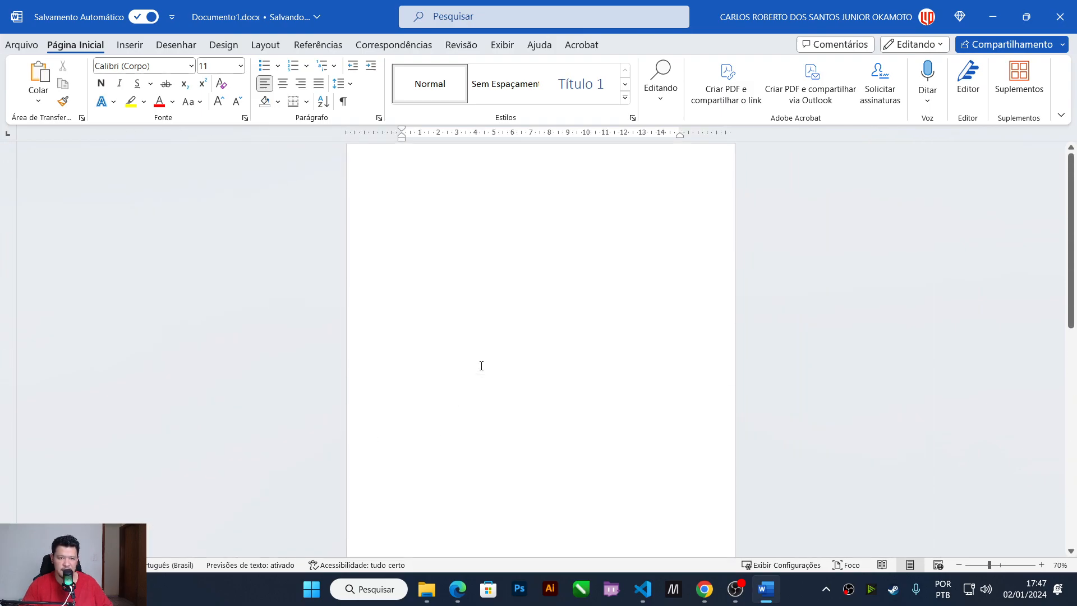
scroll(488, 336, "down", 5)
left_click(532, 412)
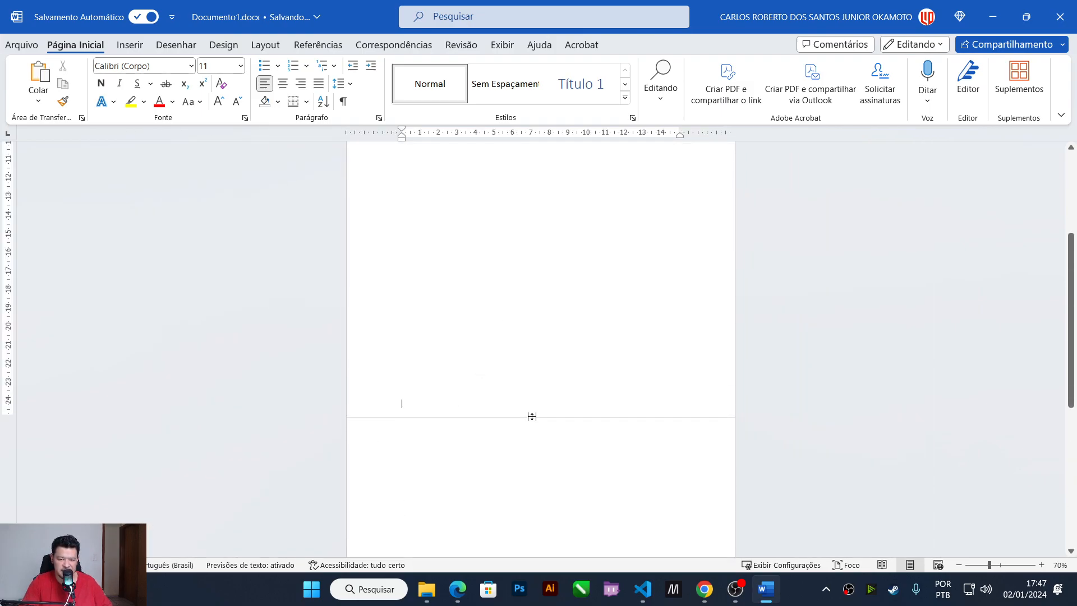
scroll(534, 416, "up", 5)
scroll(533, 421, "down", 9)
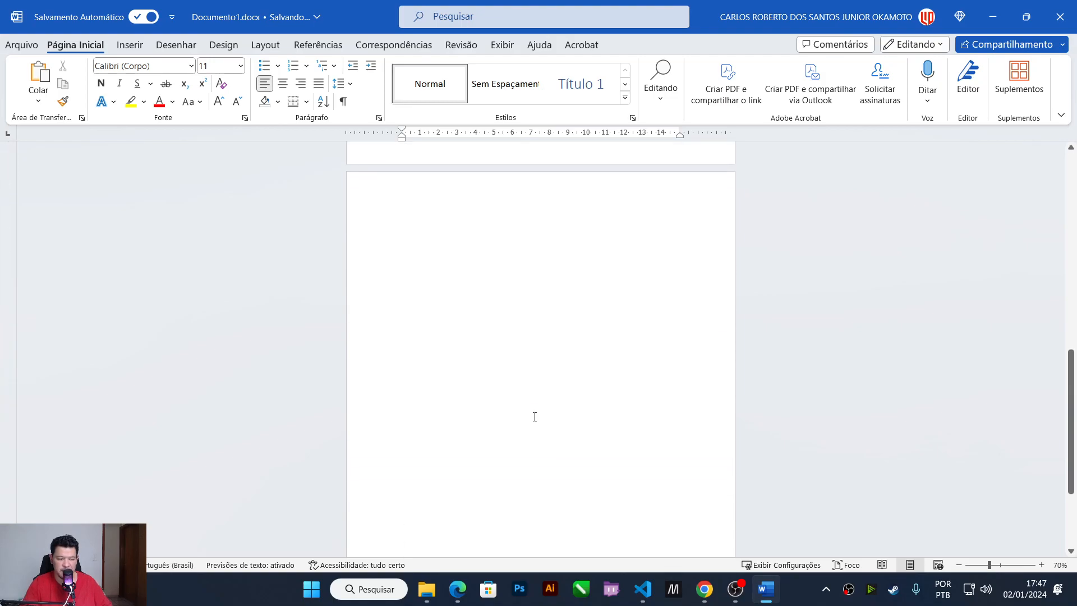
left_click(496, 438)
scroll(568, 417, "up", 6, "ctrl")
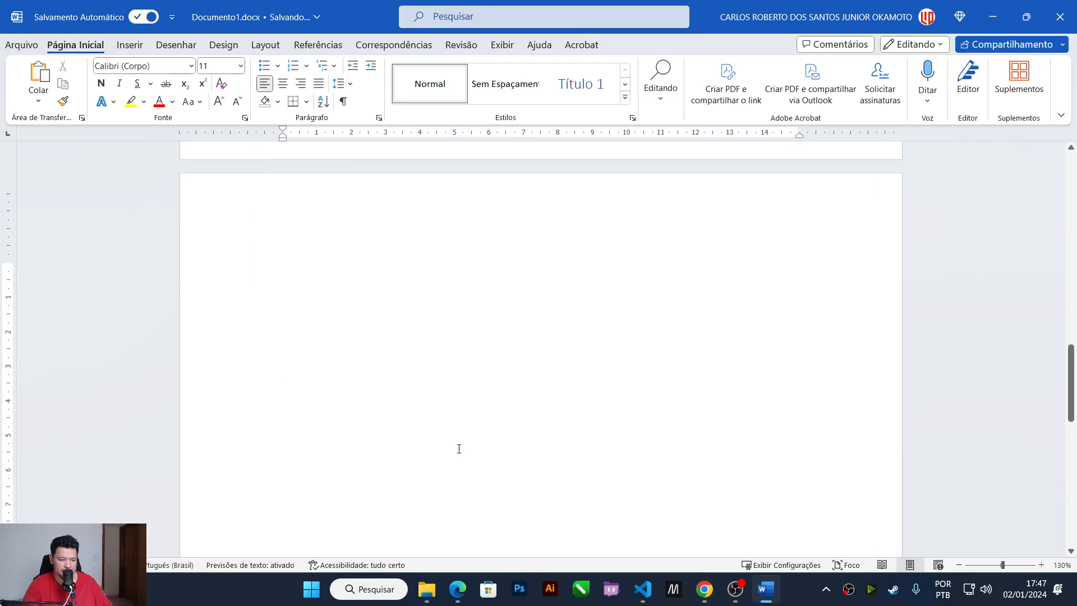
scroll(462, 447, "down", 3)
scroll(491, 411, "down", 8)
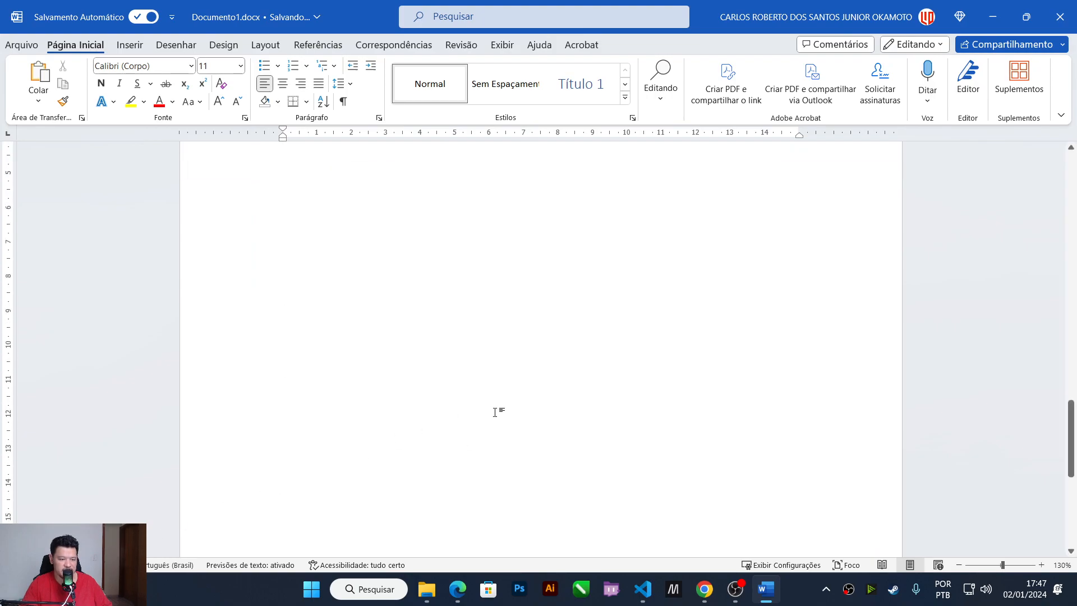
scroll(501, 420, "up", 3)
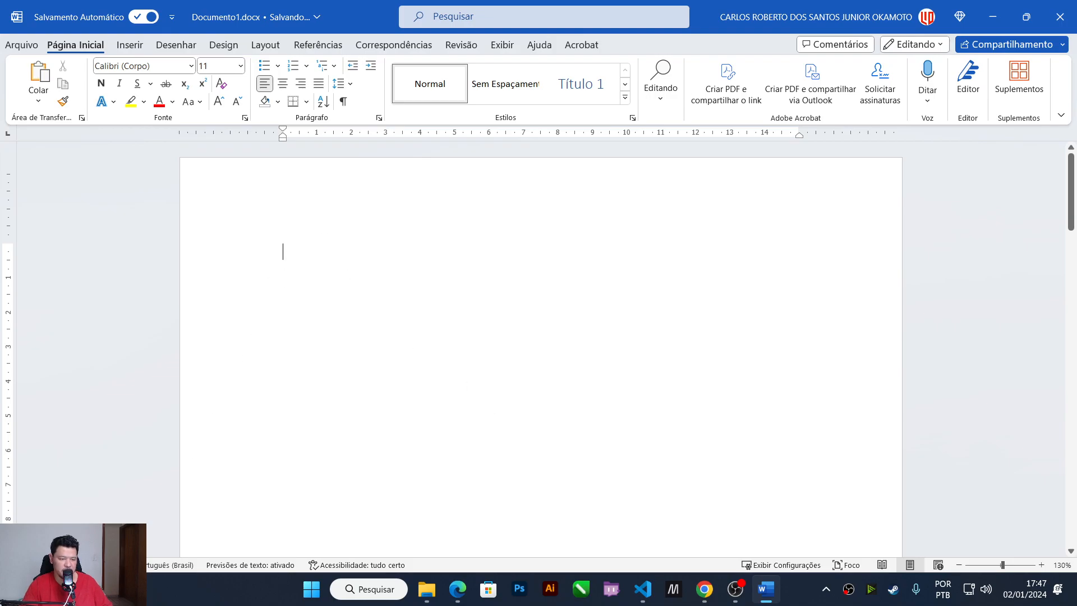
Step: Enter the filler text "adasdasdsa dasdasdsa dasdsadas" on the first page, and clear the document's entire content
mouse_move(37, 589)
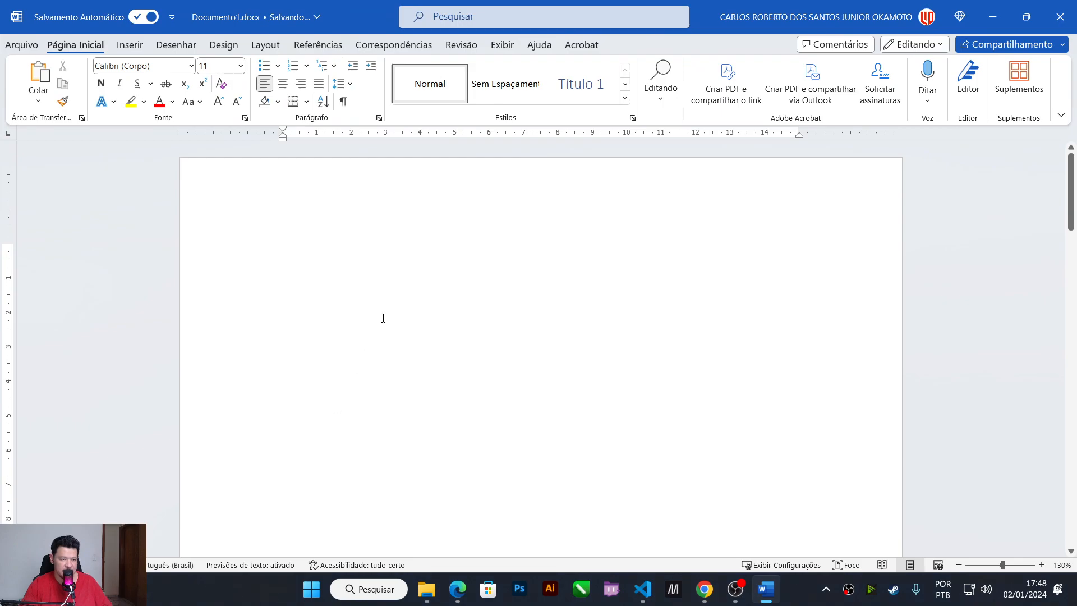
type("adasdasdsa dasdasdsa dasdsadas")
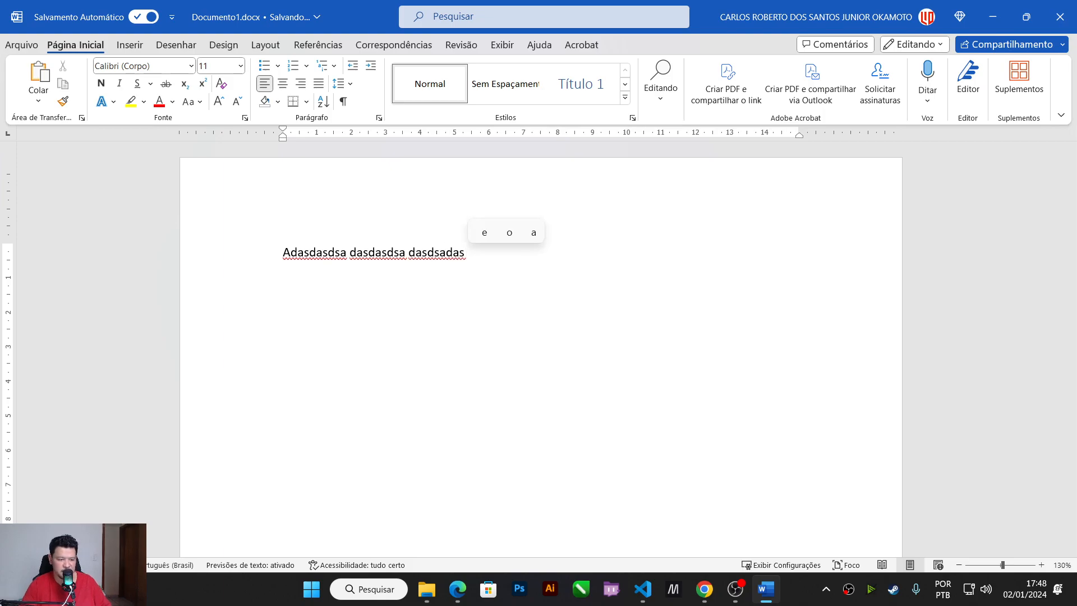
key("ctrl+o")
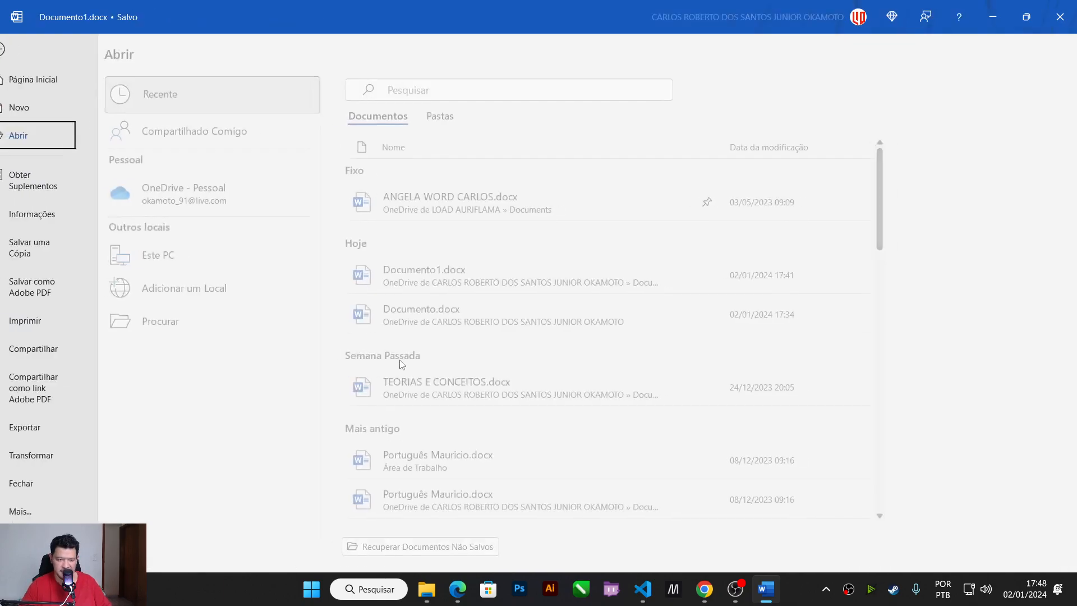
key("Escape")
key("ctrl+a")
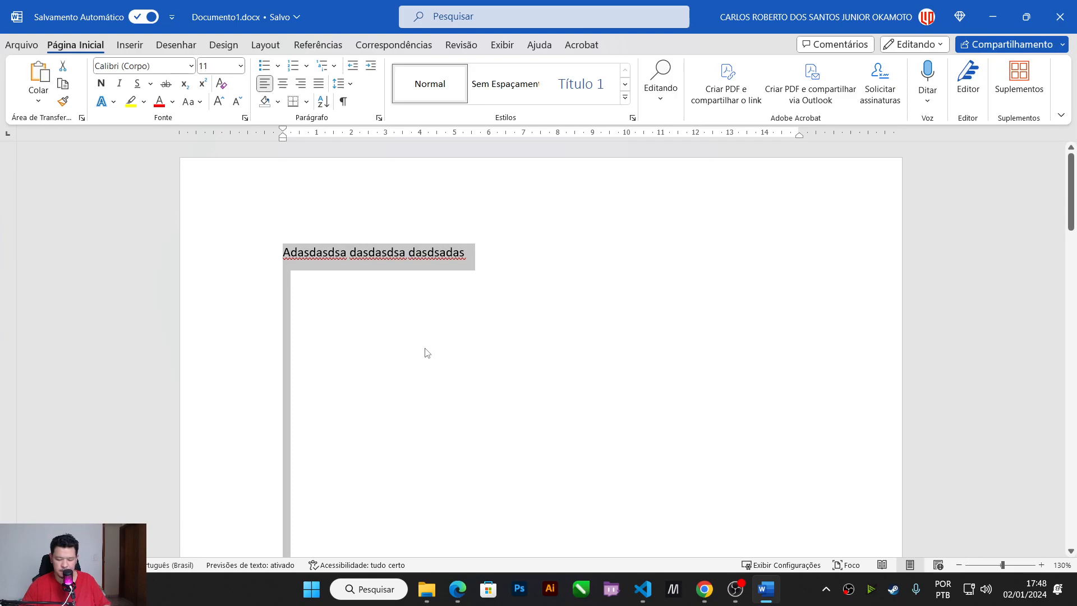
key("Delete")
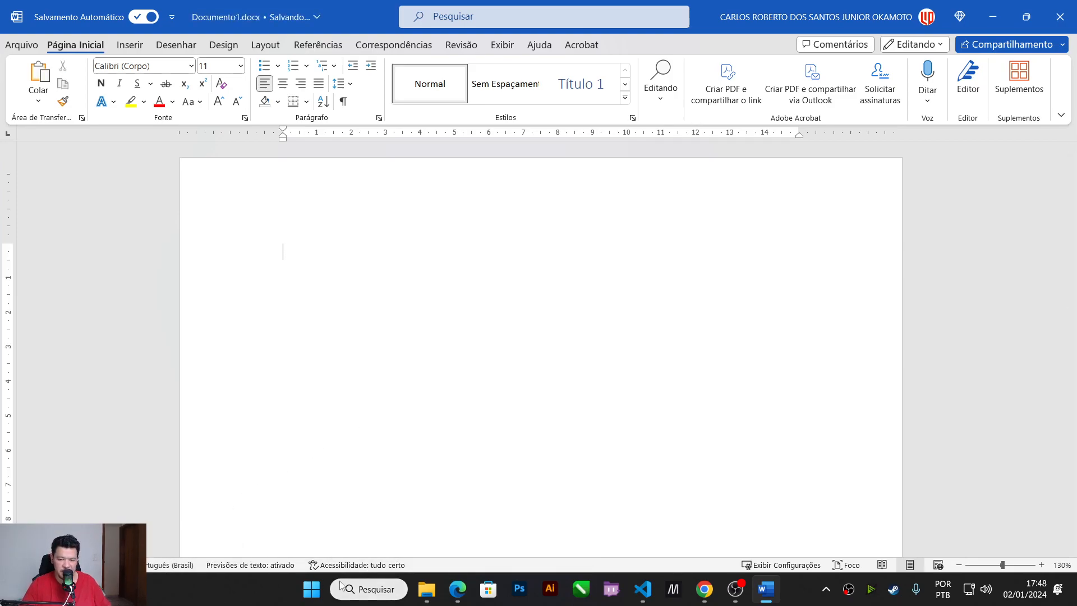
Step: Customize the status bar to show Contagem de Caracteres (com espaços) and hide Contar Palavras
right_click(440, 565)
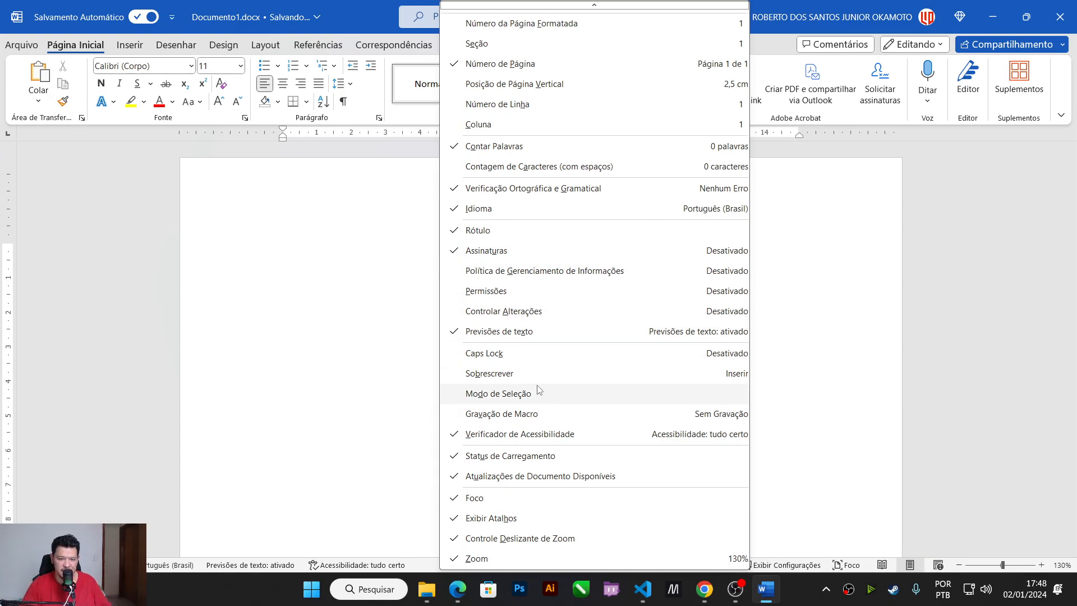
scroll(527, 377, "up", 1)
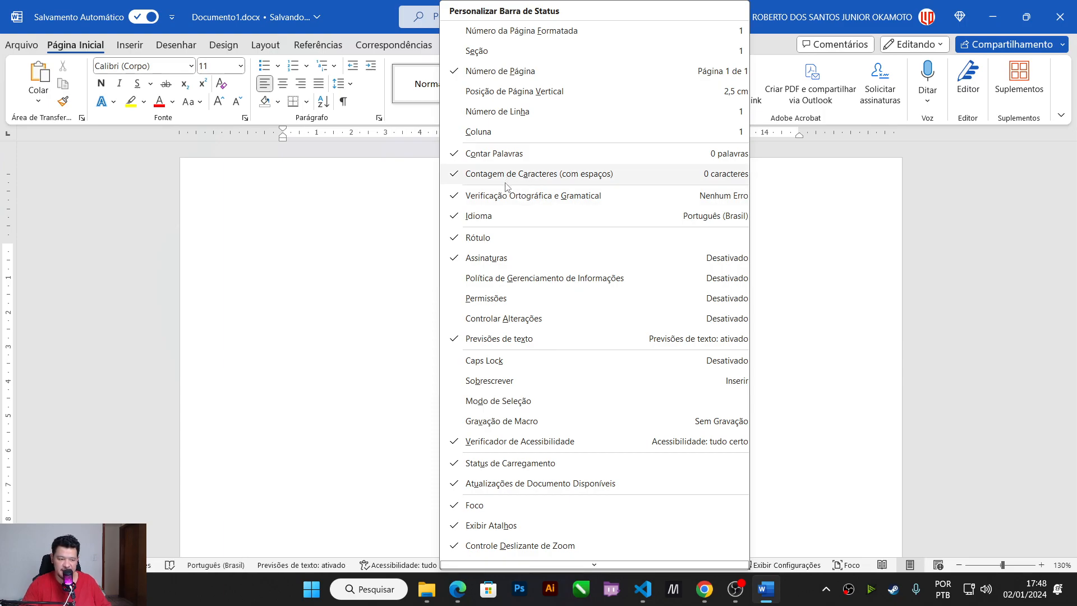
left_click(361, 331)
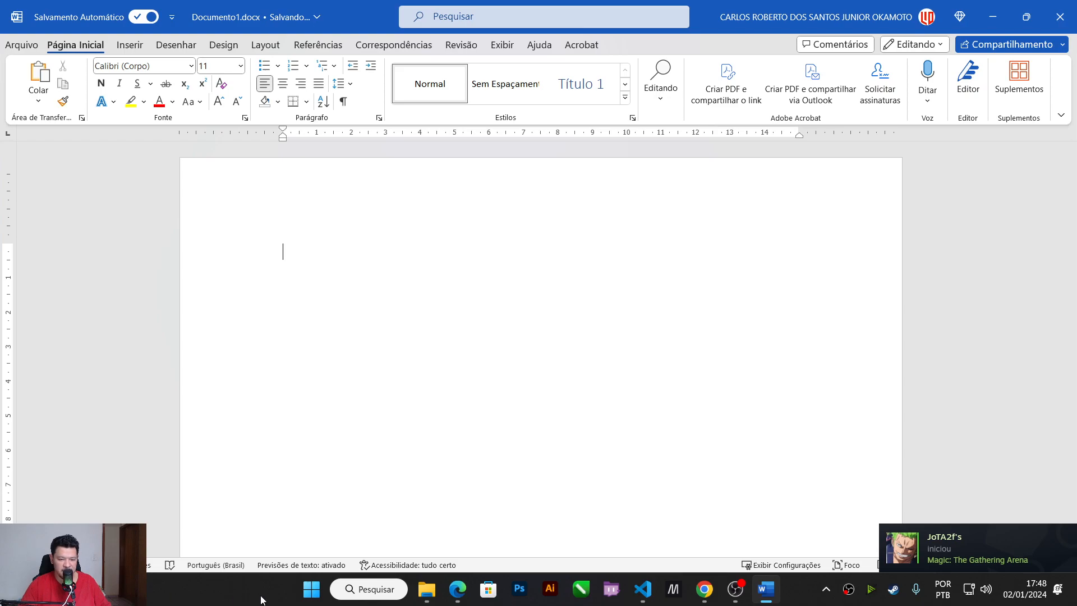
right_click(491, 565)
right_click(475, 565)
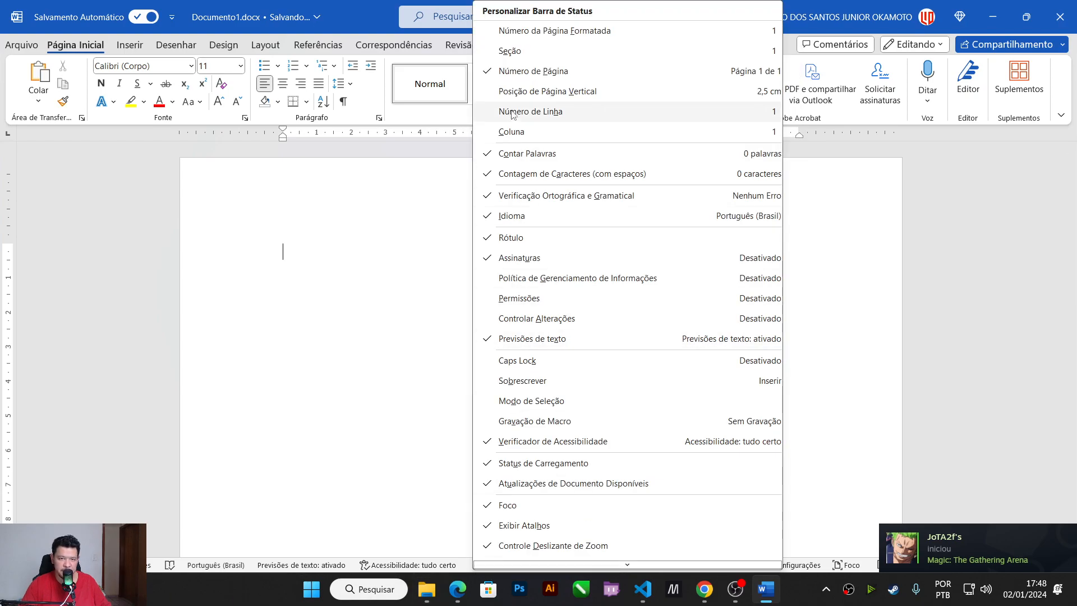
left_click(539, 154)
left_click(365, 250)
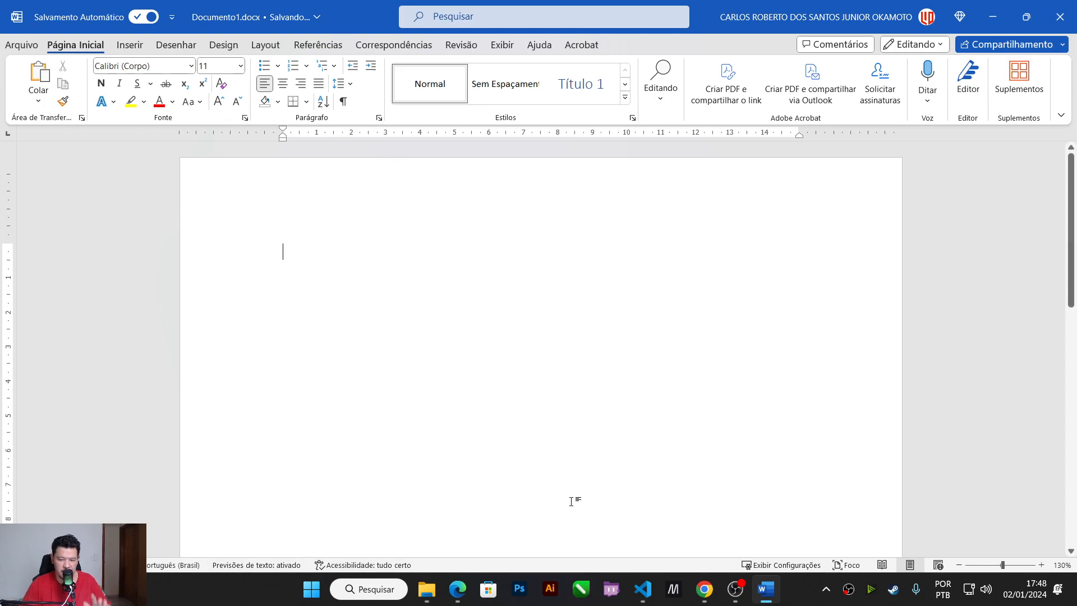
right_click(591, 568)
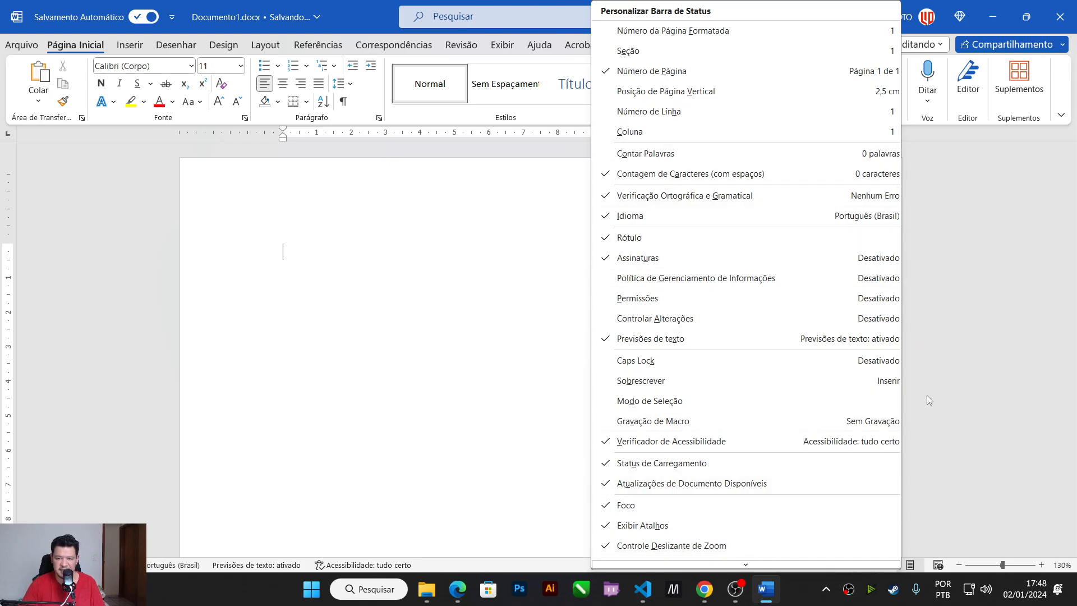
left_click(968, 372)
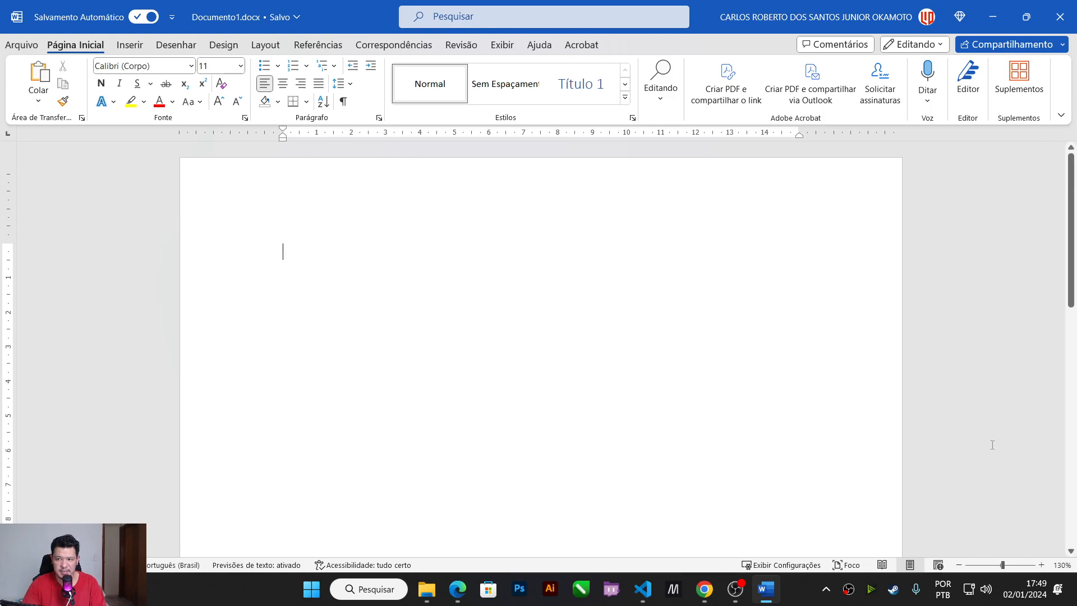
Step: Switch the document to Foco mode, reveal its hidden commands briefly, and close the document window
left_click(842, 565)
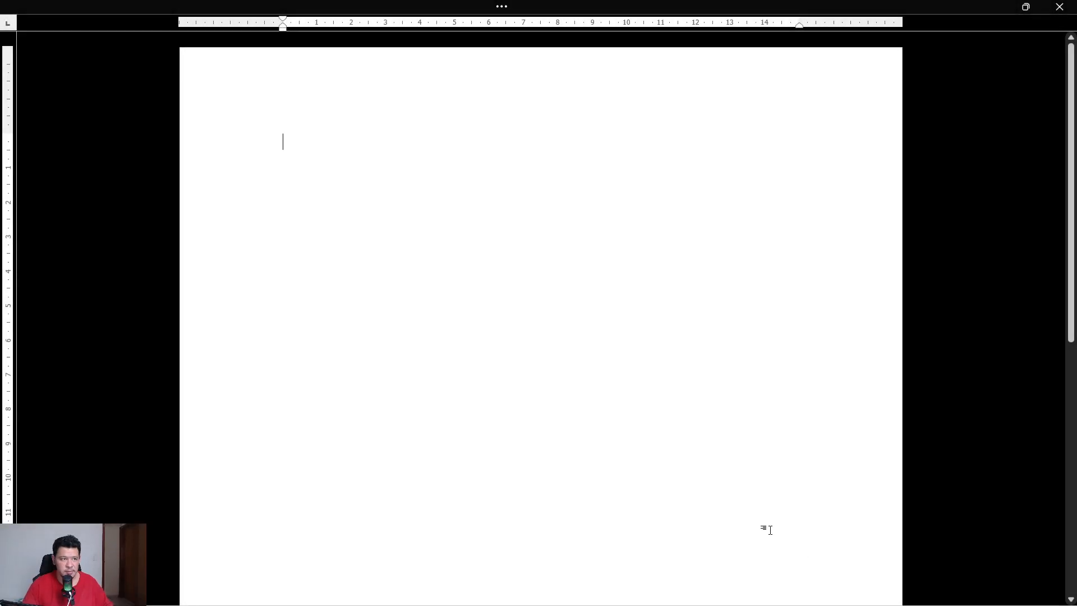
left_click(663, 5)
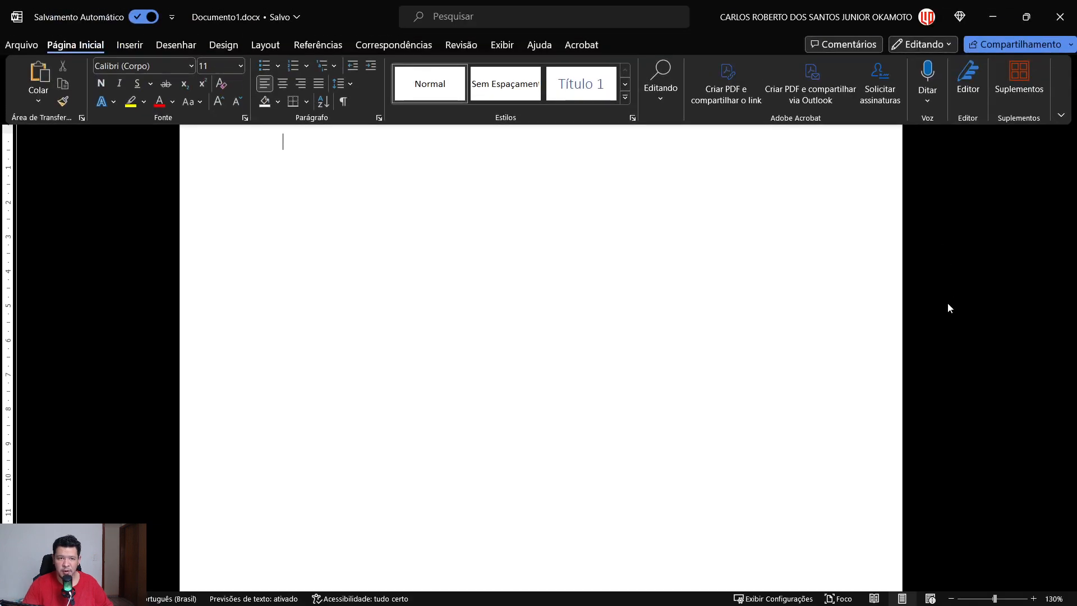
left_click(846, 443)
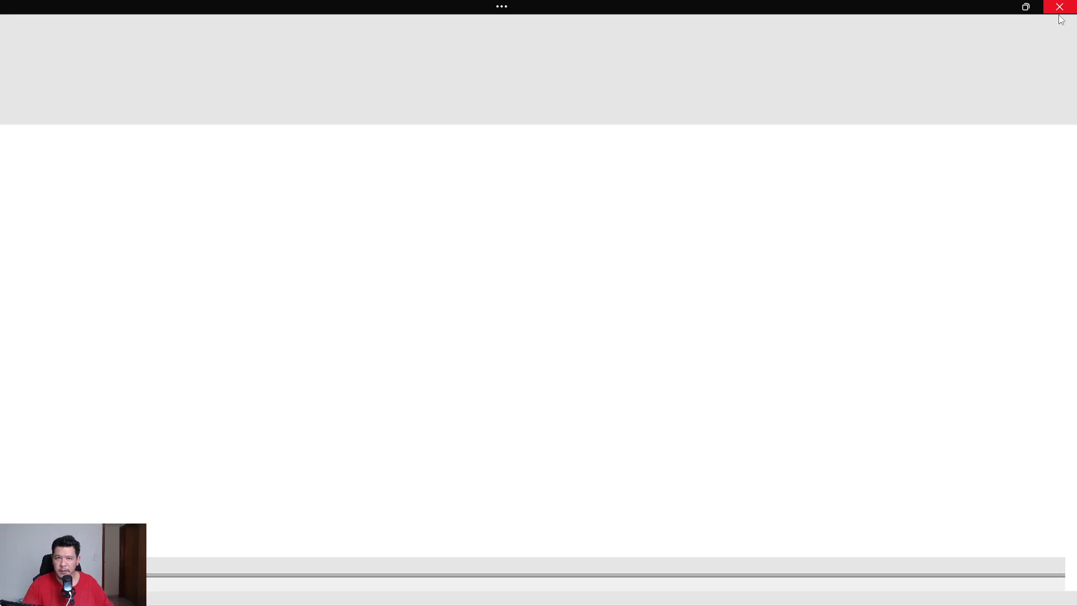
left_click(1059, 6)
Step: Launch Word again with a blank document, and turn Foco mode on and off
key("super")
type("word")
key("Return")
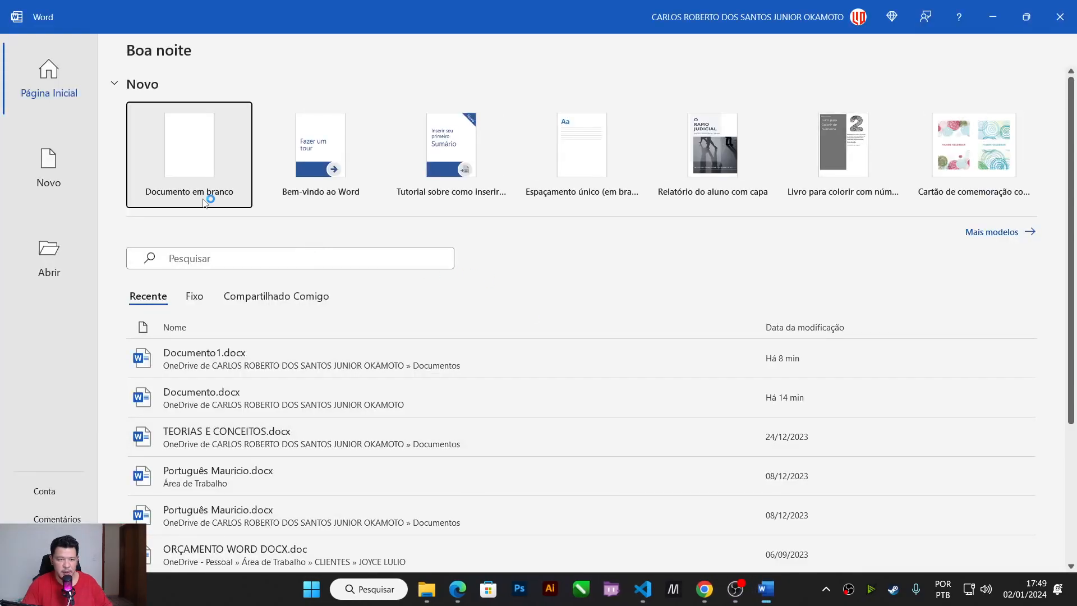
left_click(213, 205)
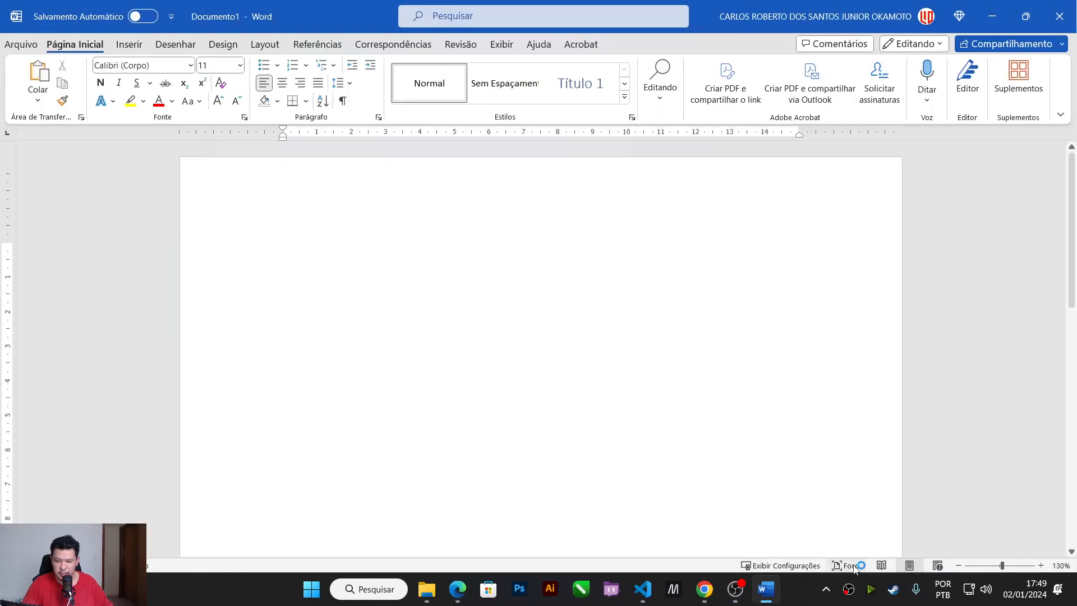
left_click(851, 564)
key("Escape")
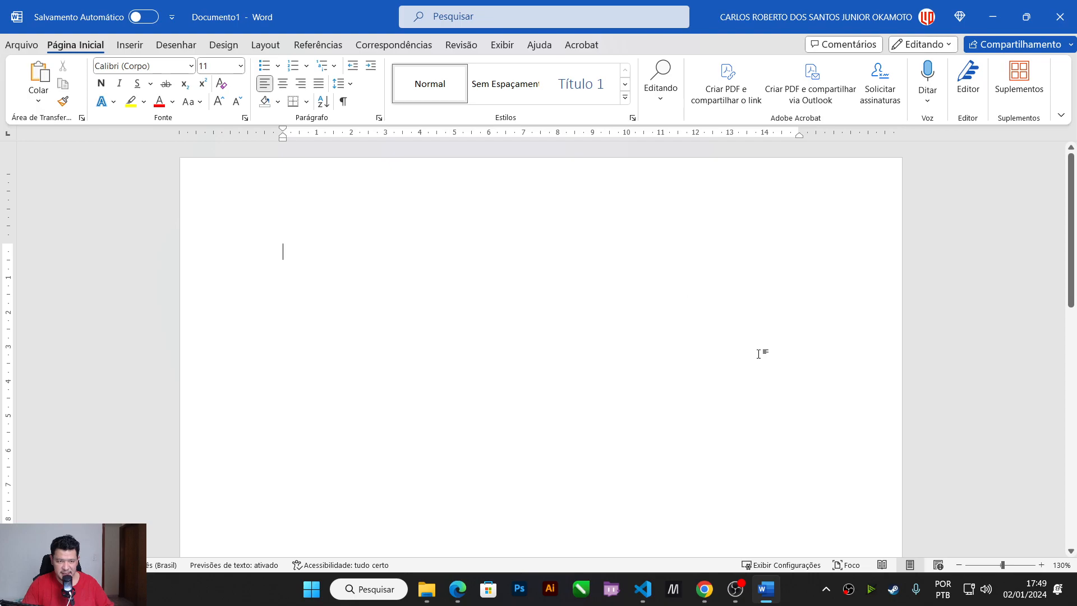
Step: Enter several short lines of filler text such as "Dasdasdsadsadas" and "Das", and show the document in reading mode
type("dasdasdsadsadas das")
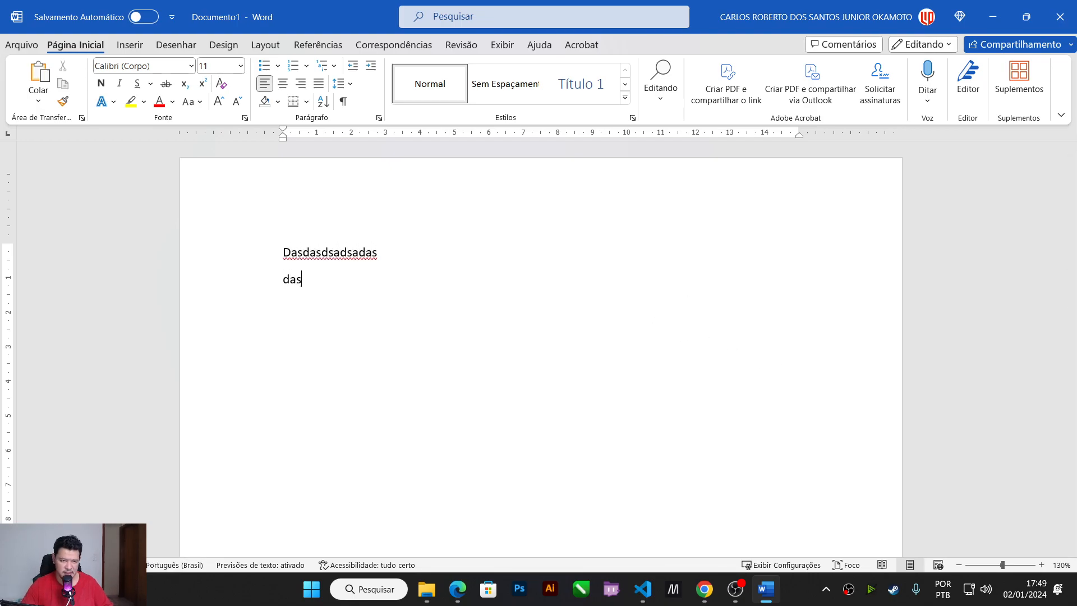
type("das das das das das das dasdasdas")
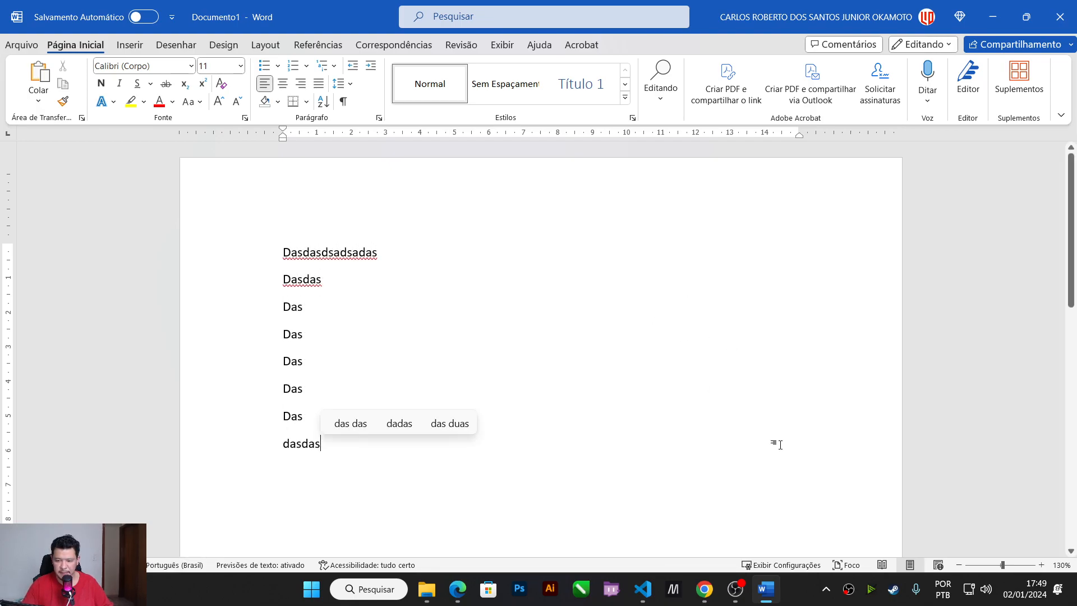
left_click(882, 565)
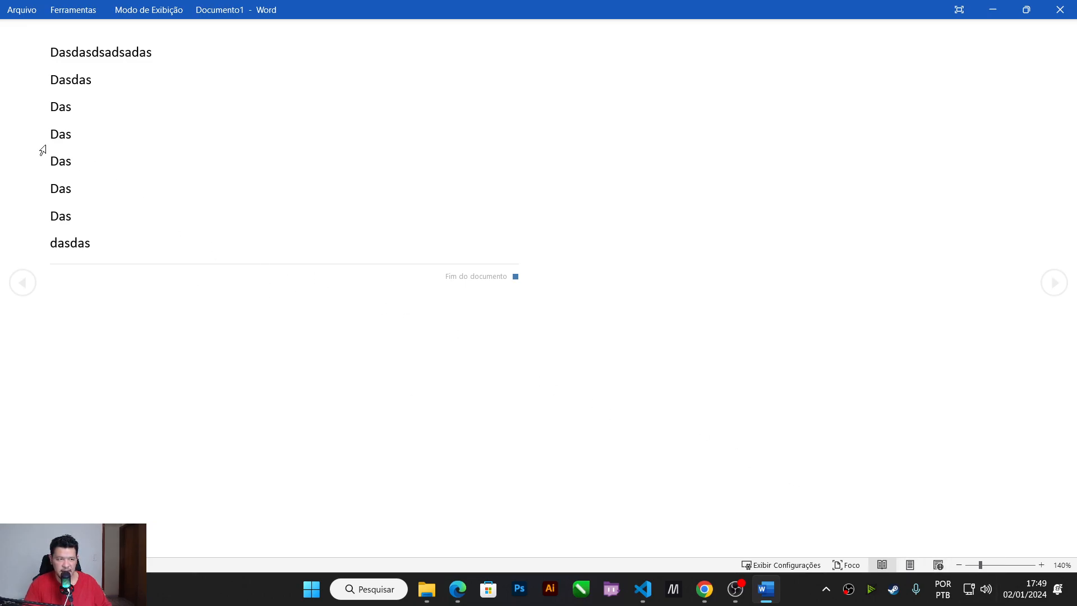
Step: Switch the document from reading view to print layout, try the web layout, and return to print layout
left_click(62, 129)
left_click(910, 567)
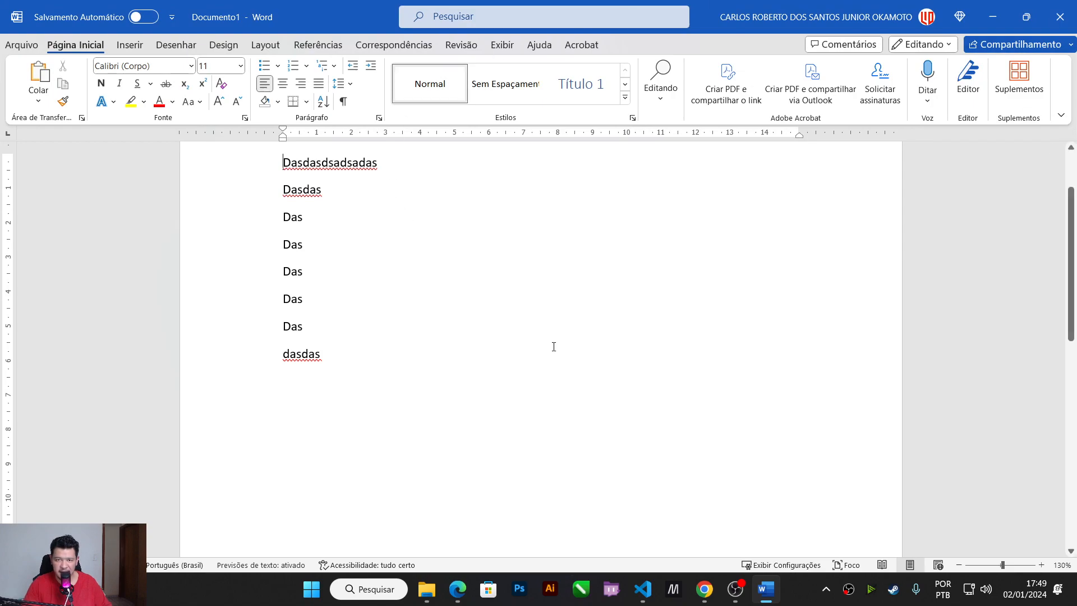
left_click(938, 565)
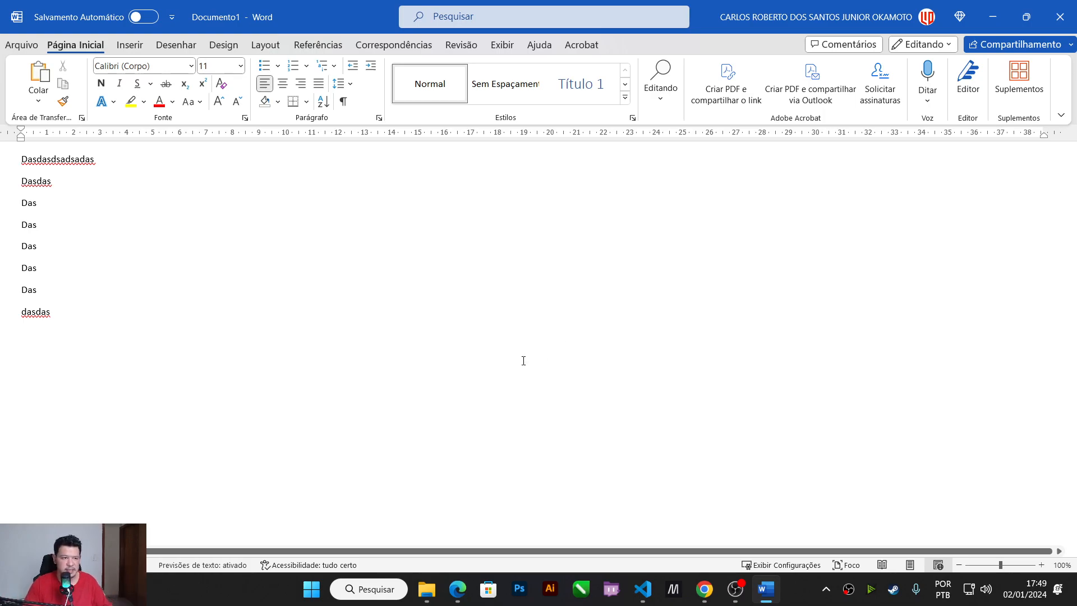
left_click(910, 565)
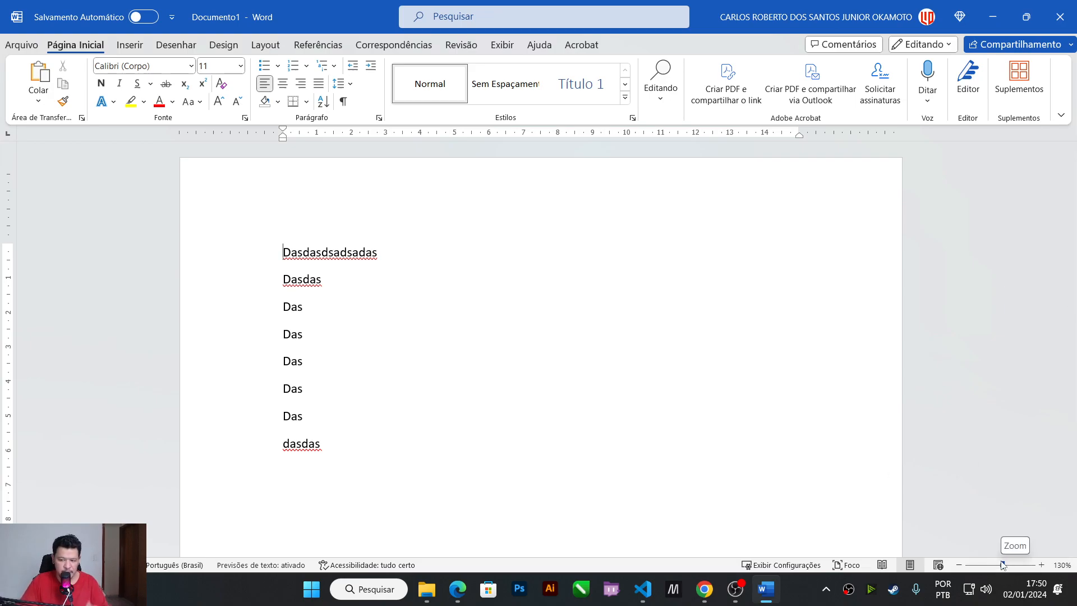
Step: Zoom the document out and in to compare page magnifications, settling at 130%
mouse_move(1003, 567)
left_mouse_down()
mouse_move(978, 569)
mouse_move(1000, 569)
left_mouse_up()
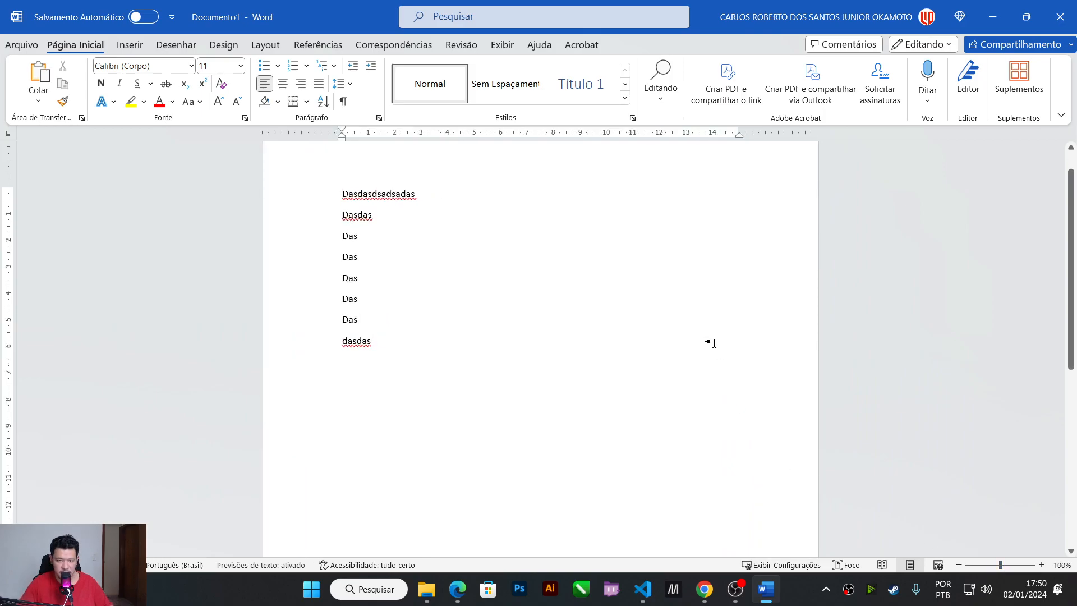
scroll(636, 240, "down", 5, "ctrl")
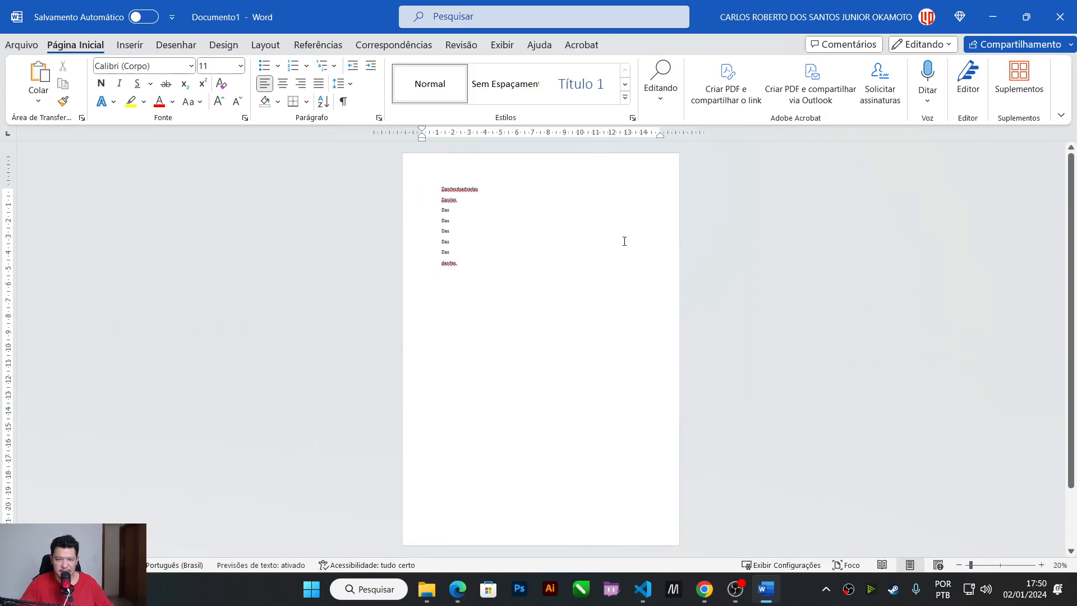
scroll(635, 239, "up", 11, "ctrl")
scroll(635, 251, "down", 3, "ctrl")
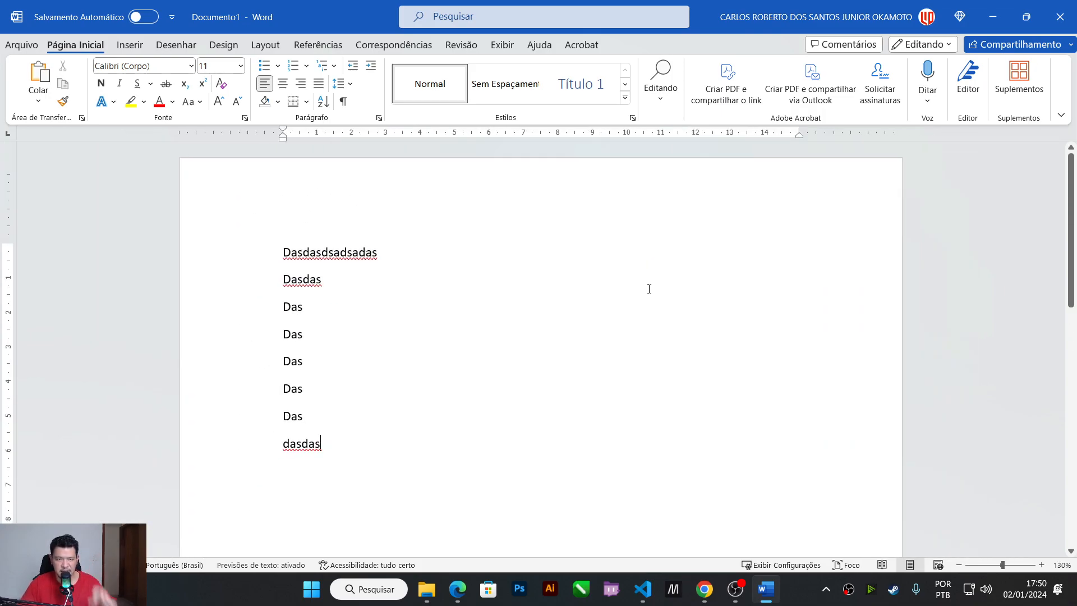
scroll(645, 325, "up", 3, "ctrl")
scroll(644, 325, "down", 2, "ctrl")
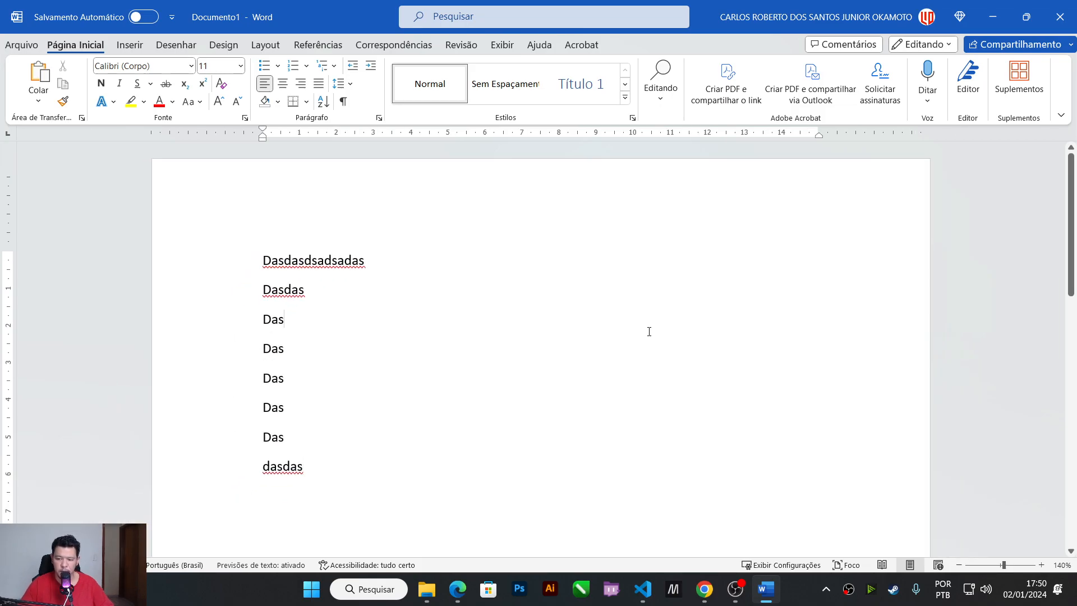
scroll(456, 287, "down", 3, "ctrl")
scroll(474, 305, "up", 2, "ctrl")
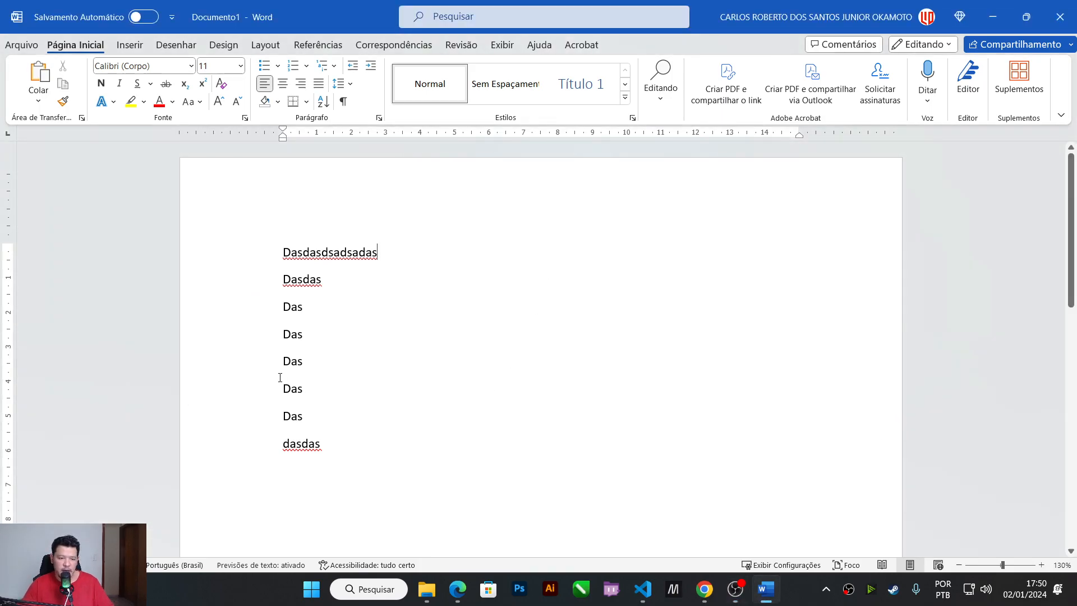
Step: Delete all the text in the document and enter a first name on two separate lines
key("ctrl+a")
key("Escape")
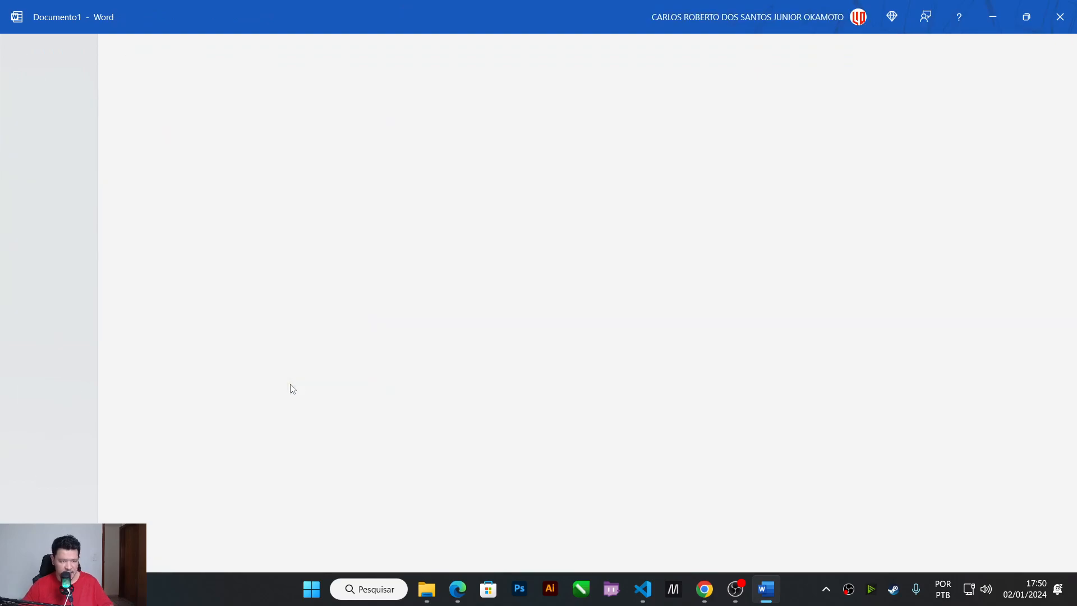
key("ctrl+t")
key("Delete")
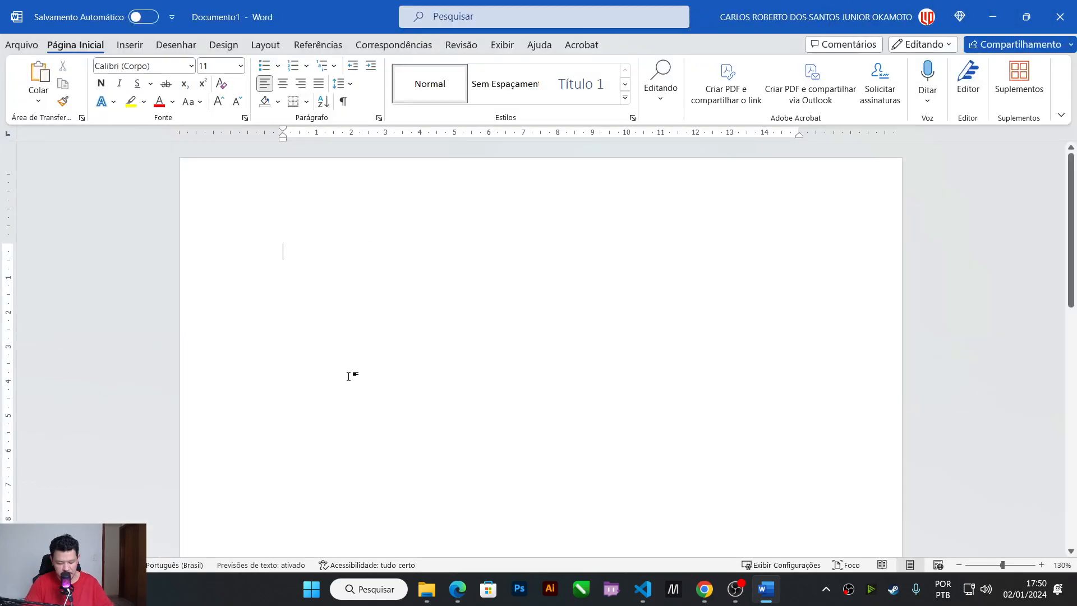
type("Carlos Carlos")
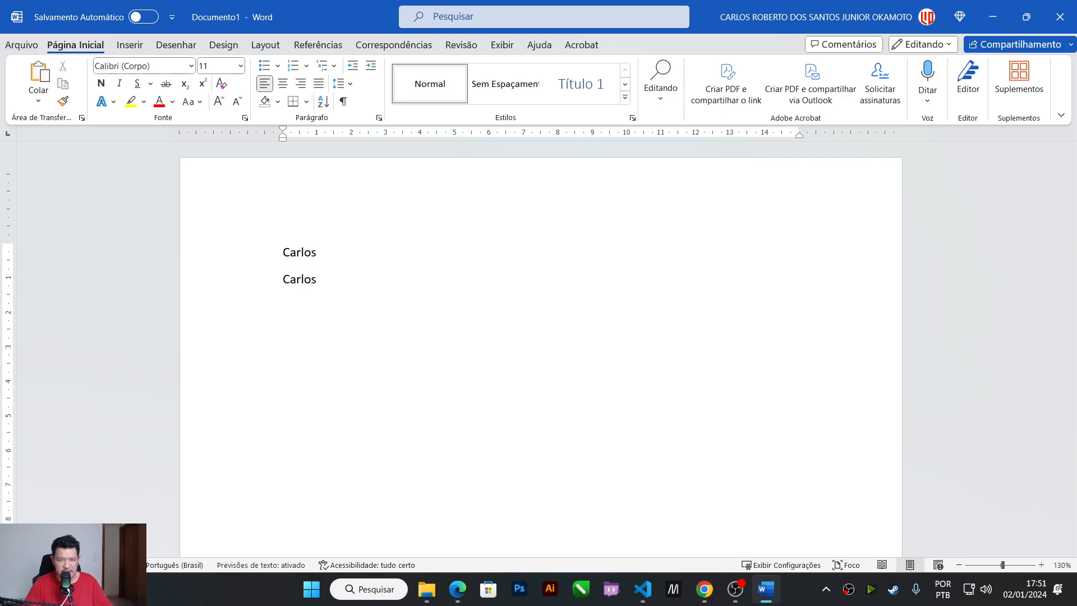
Step: Enlarge the page to 200% and try selecting the first line of text, clearing the selection again
scroll(329, 269, "up", 5)
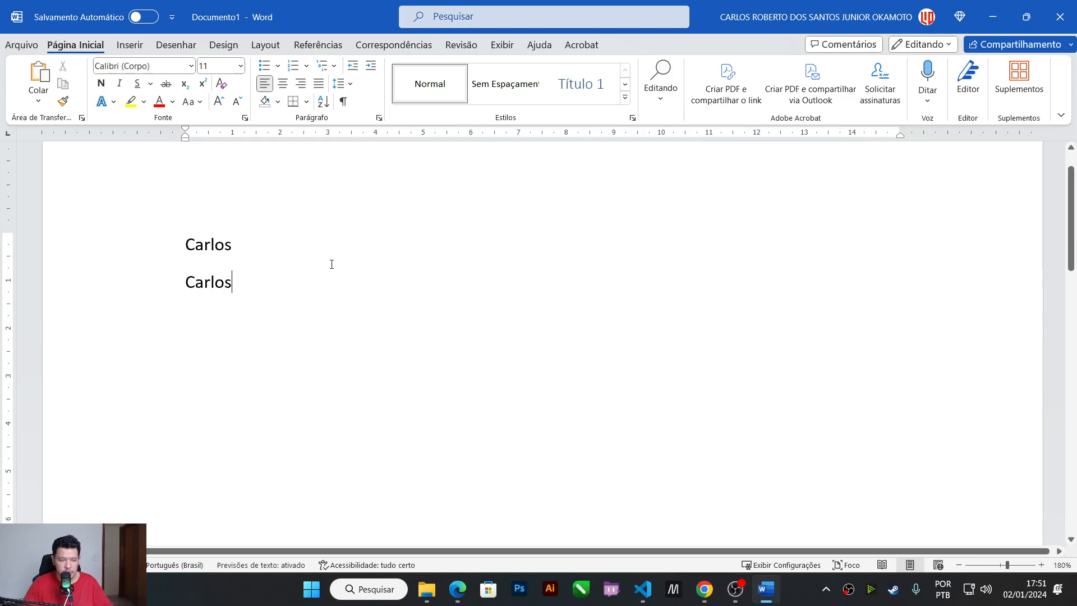
scroll(331, 264, "down", 5)
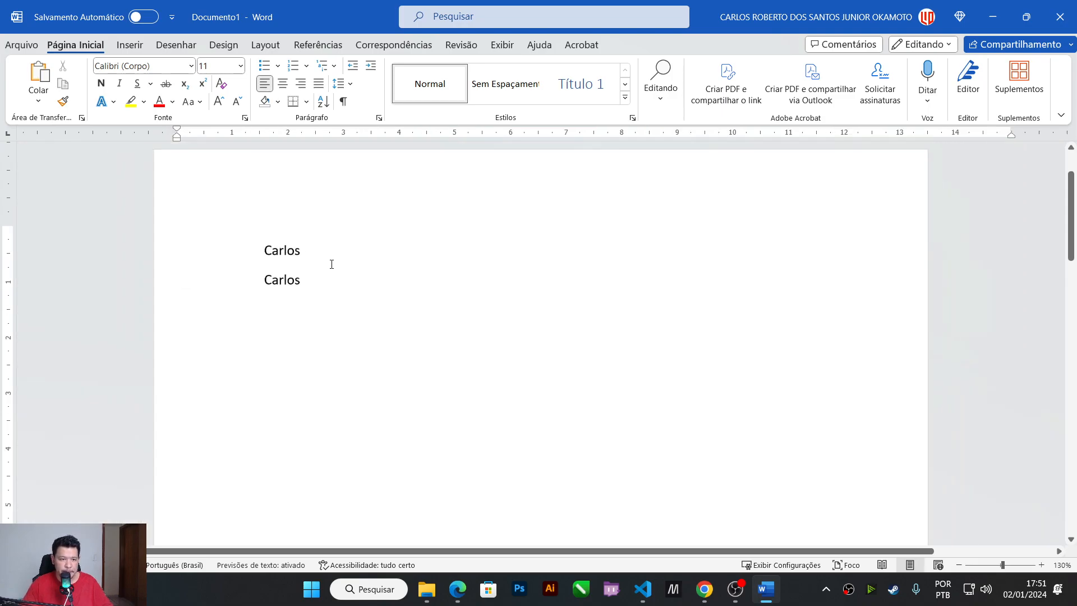
scroll(404, 290, "up", 5)
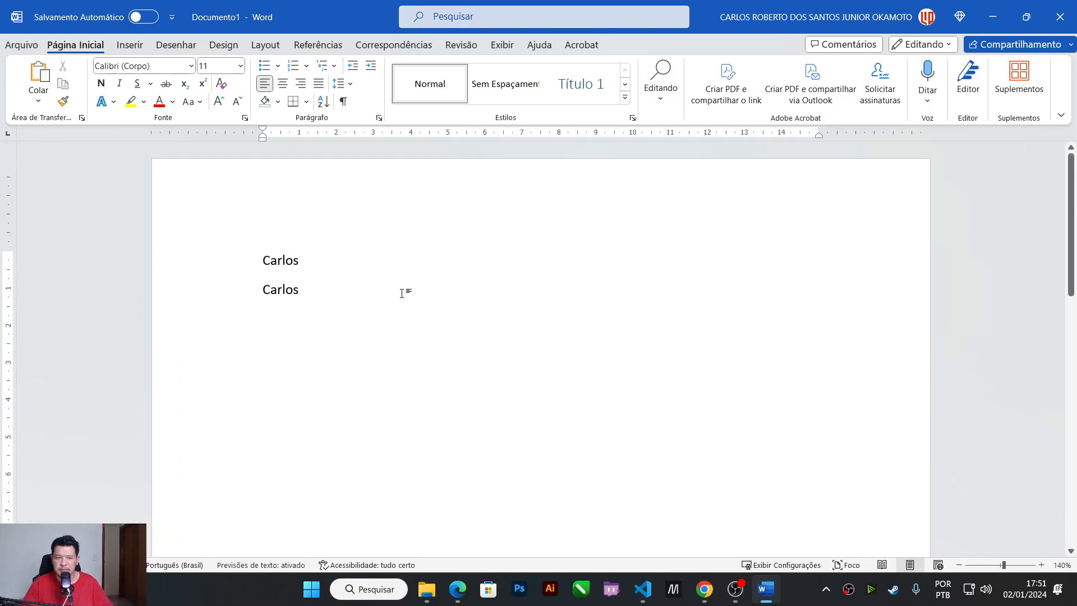
scroll(594, 285, "up", 2)
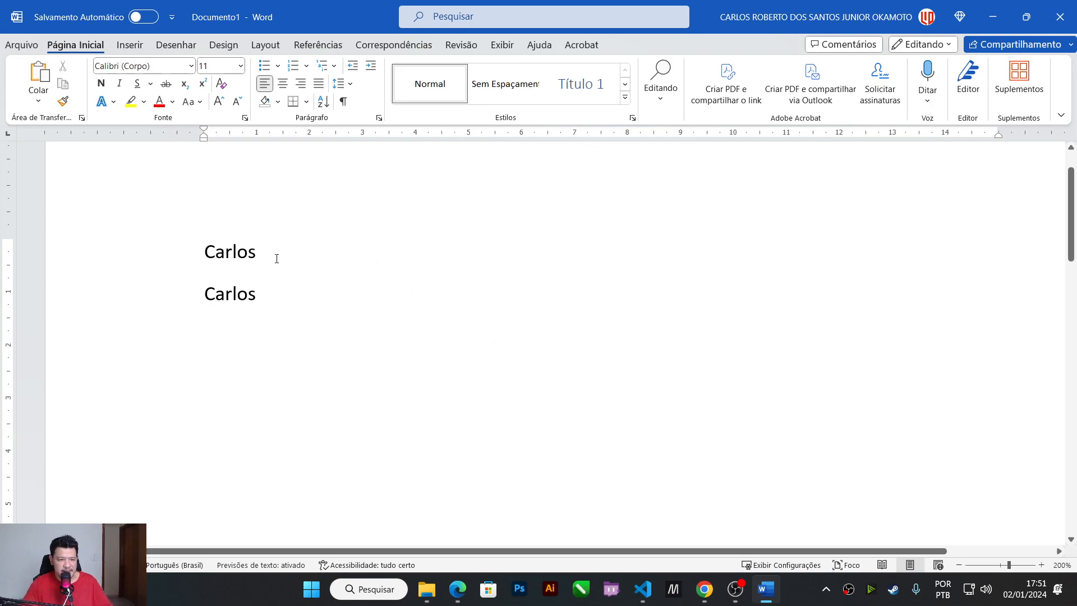
left_click_drag(197, 256, 263, 253)
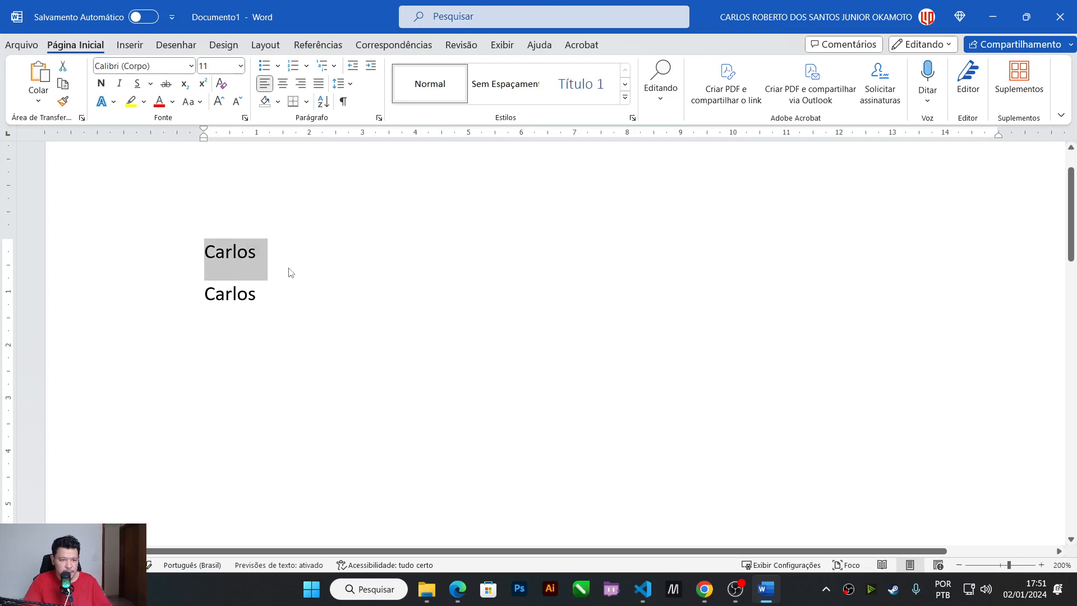
left_click(262, 256)
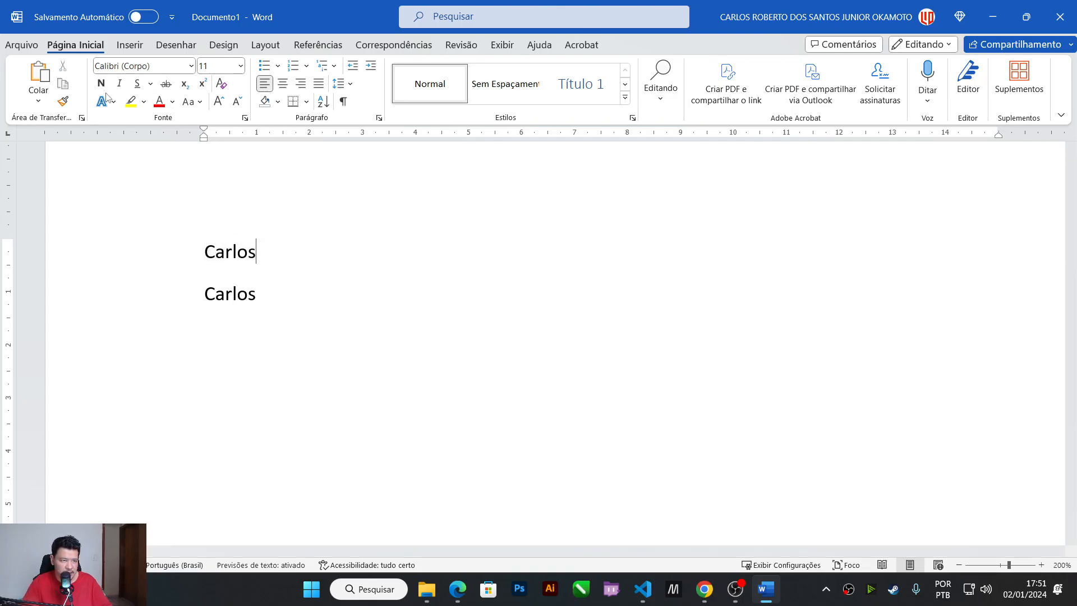
Step: Color the first line of text red and undo the color change
left_click_drag(275, 254, 201, 253)
left_click(158, 102)
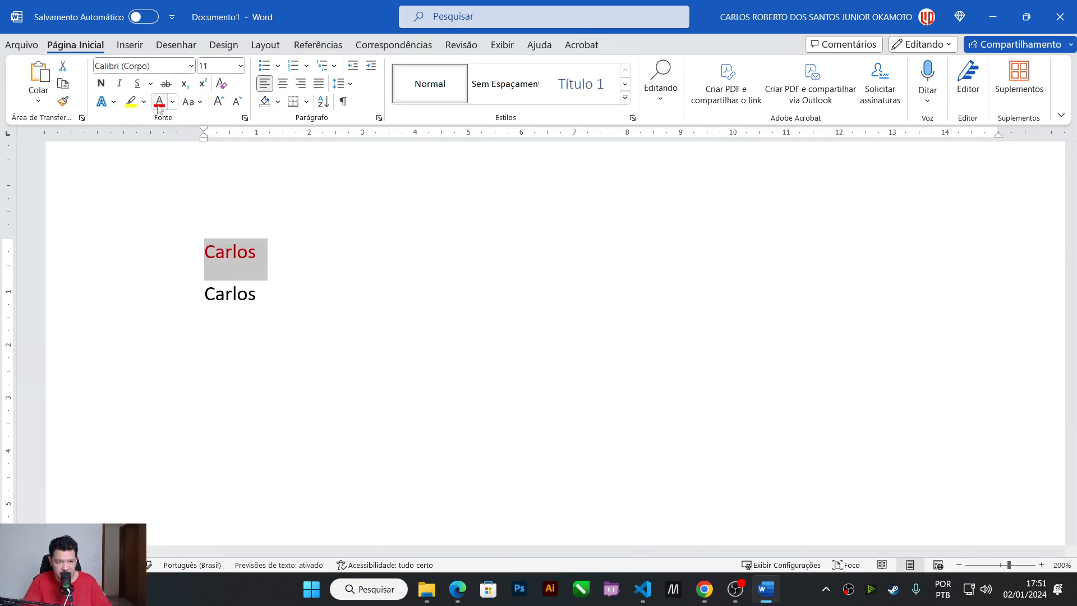
left_click(317, 253)
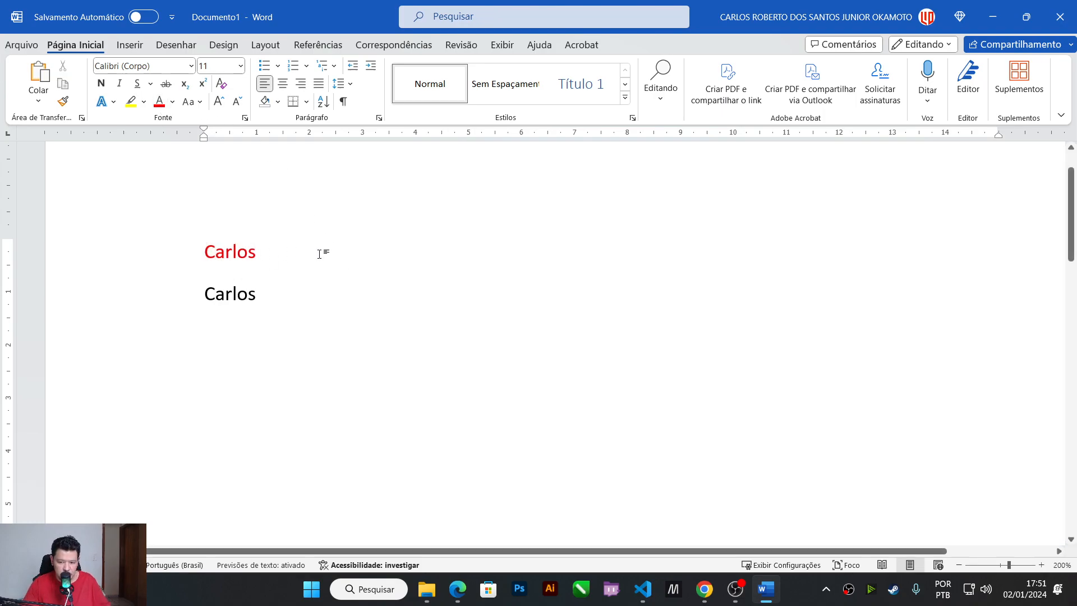
key("ctrl+z")
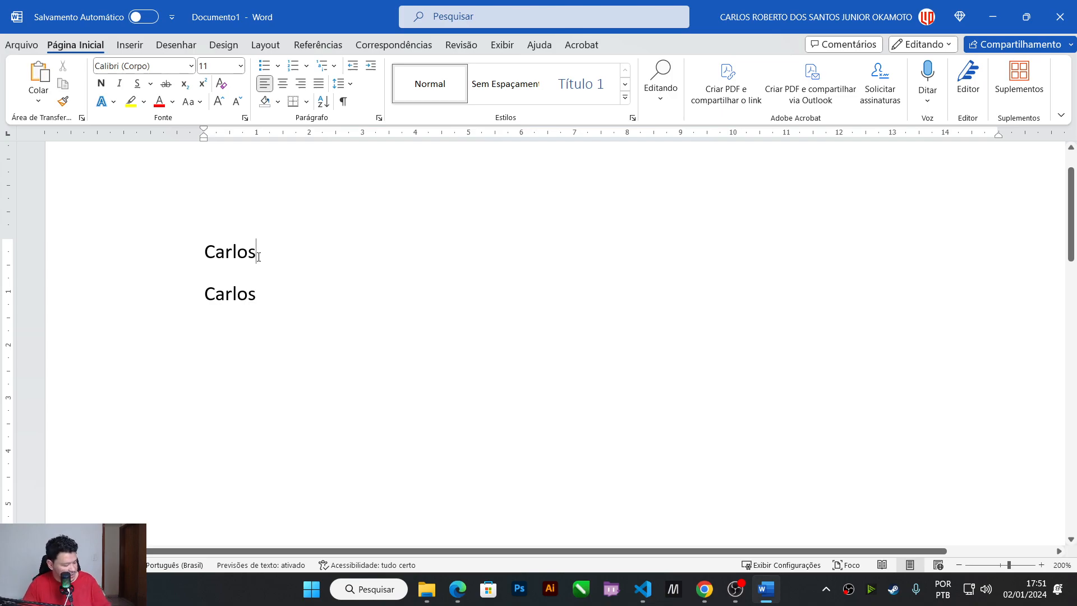
Step: Select the name on the first line, then both lines together, and clear the selection
left_click(286, 309)
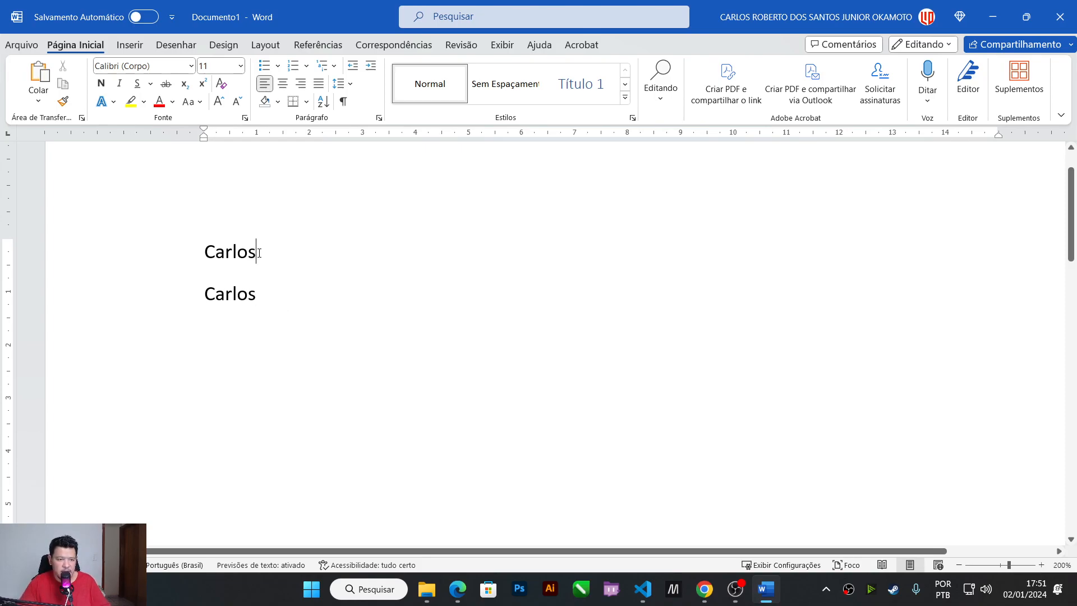
left_click_drag(256, 253, 206, 254)
left_click(257, 252)
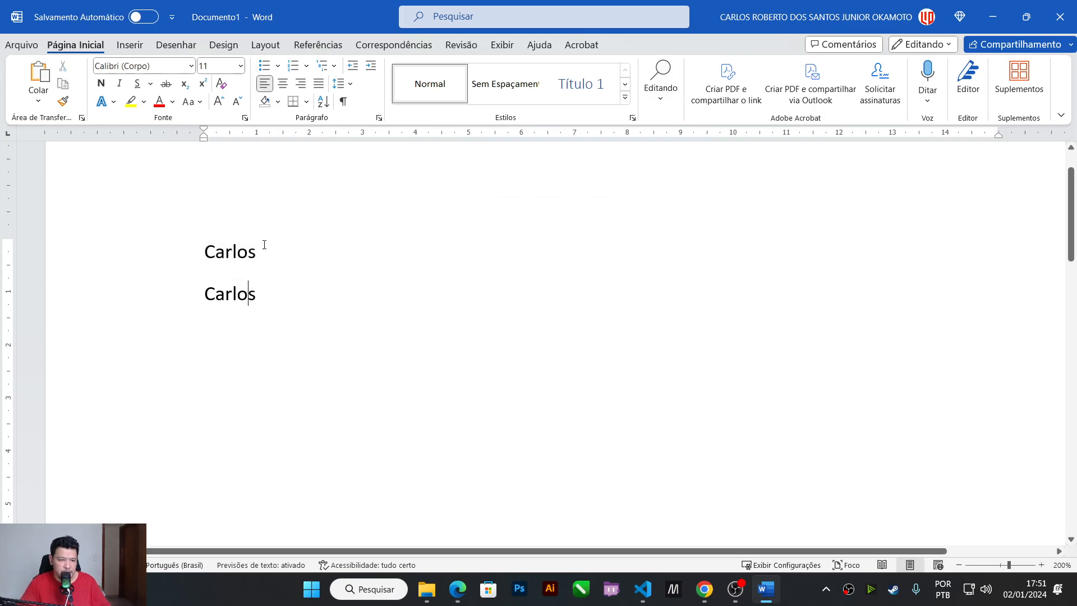
left_click_drag(204, 252, 260, 285)
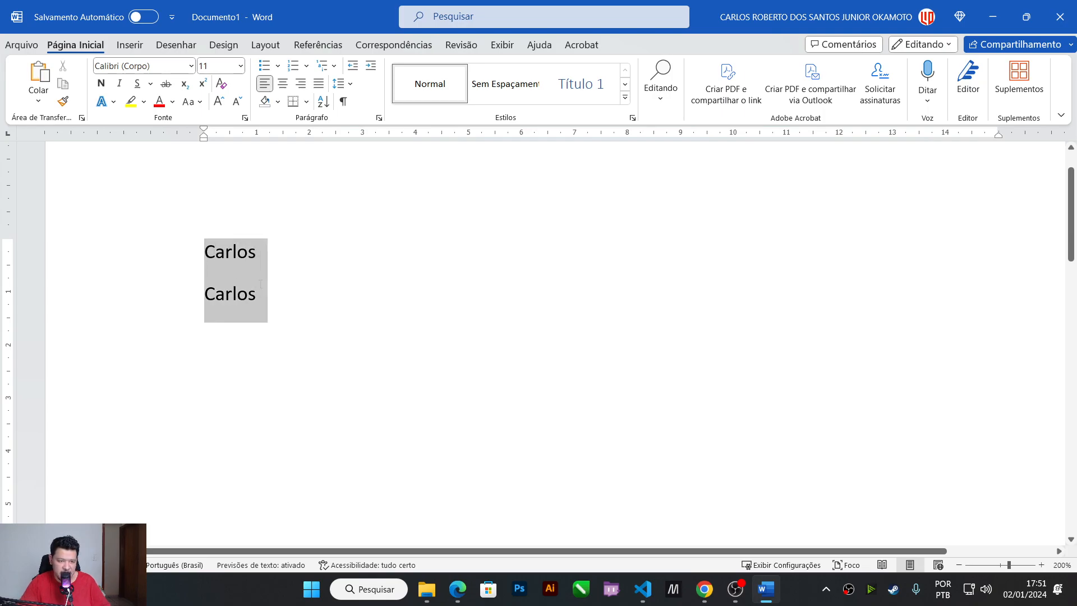
left_click(340, 396)
Step: Select the first line from its start, select it again as a whole paragraph, and deselect it each time
left_click(207, 252)
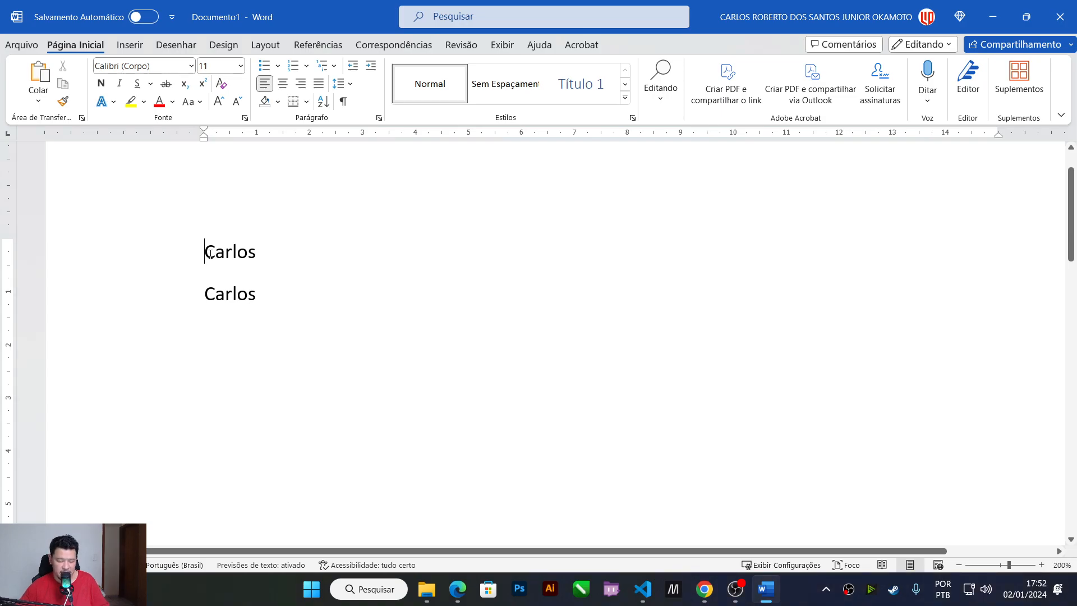
key("shift+Down")
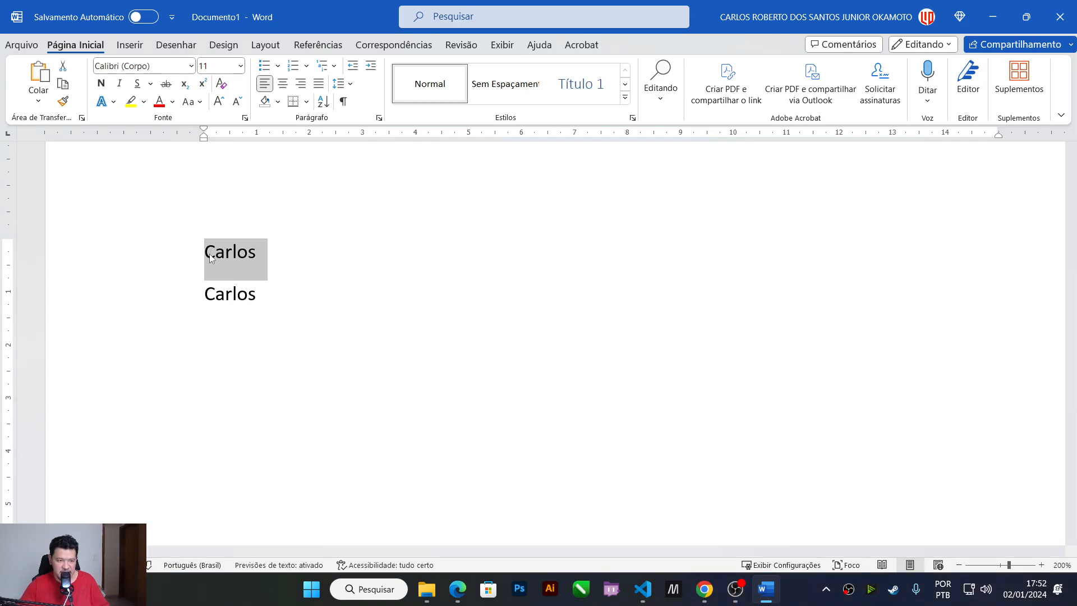
left_click(262, 251)
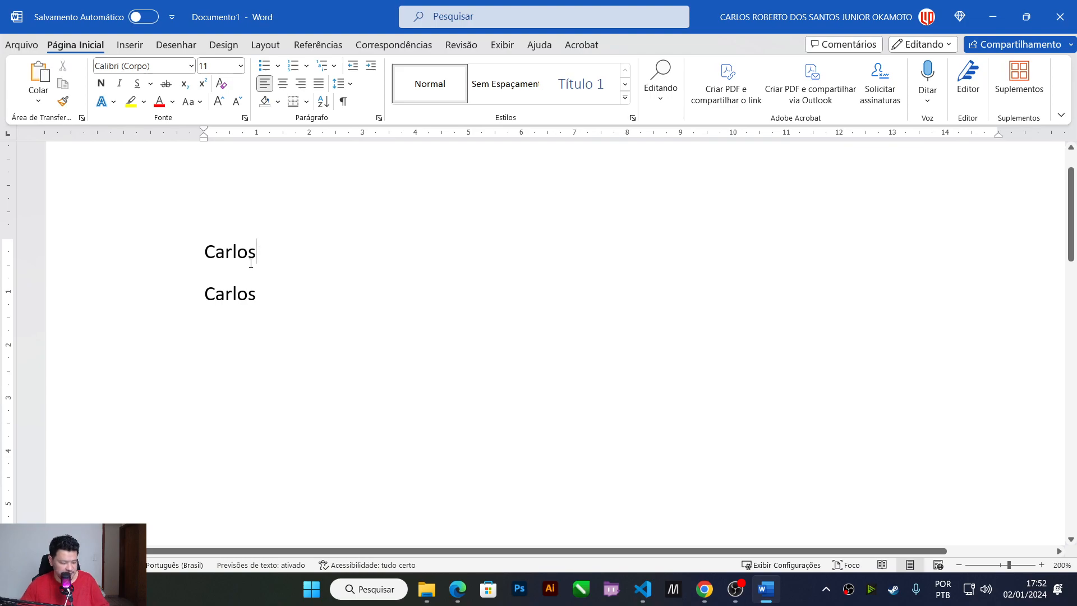
triple_click(250, 263)
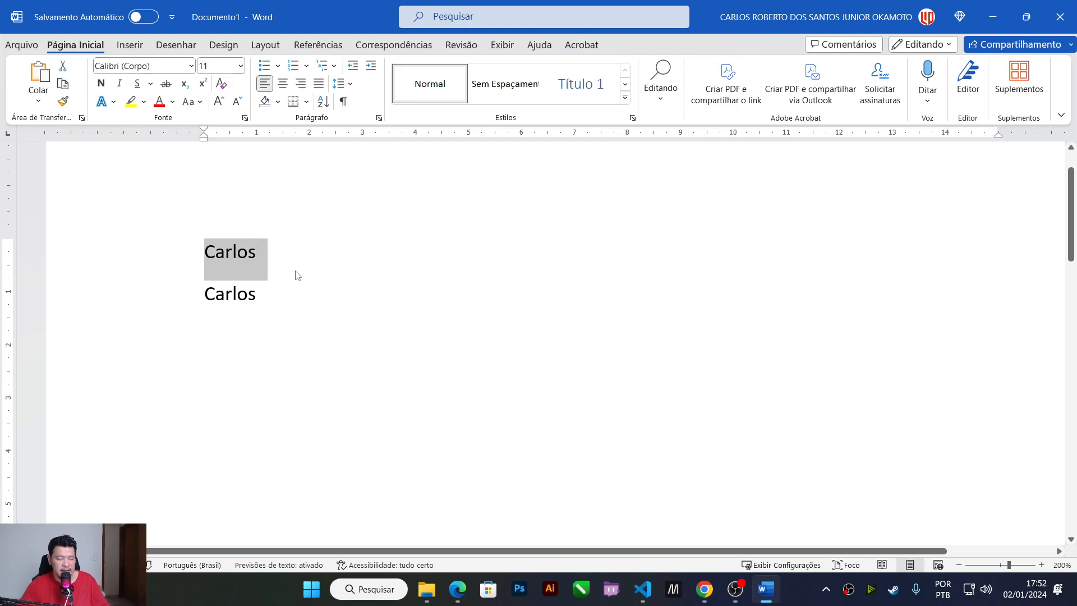
left_click(338, 282)
left_click(318, 273)
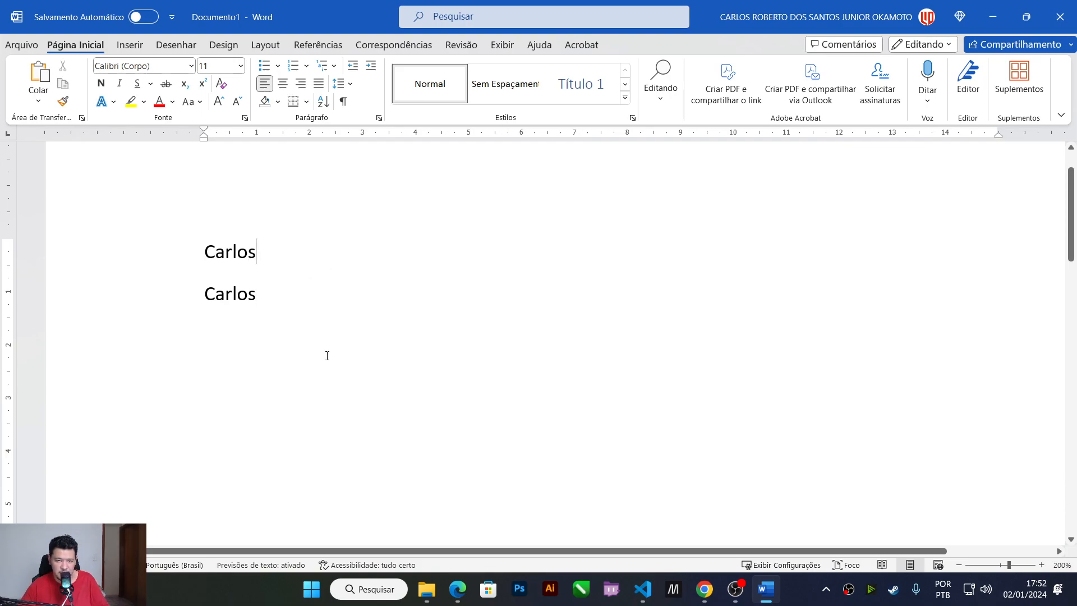
Step: Select all the text in the document twice, clearing the selection each time
key("ctrl+a")
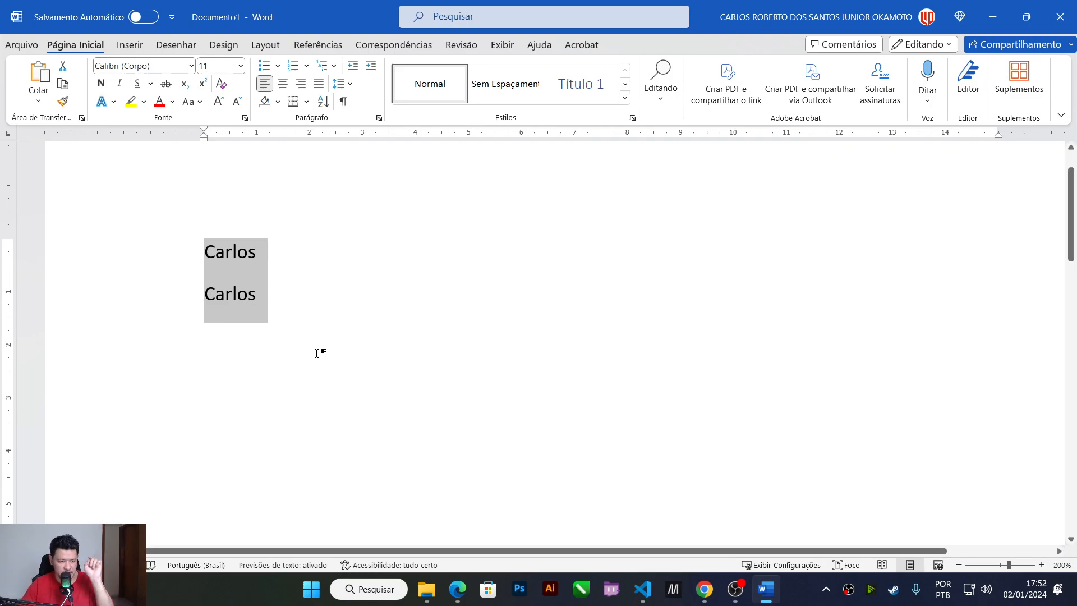
left_click(311, 347)
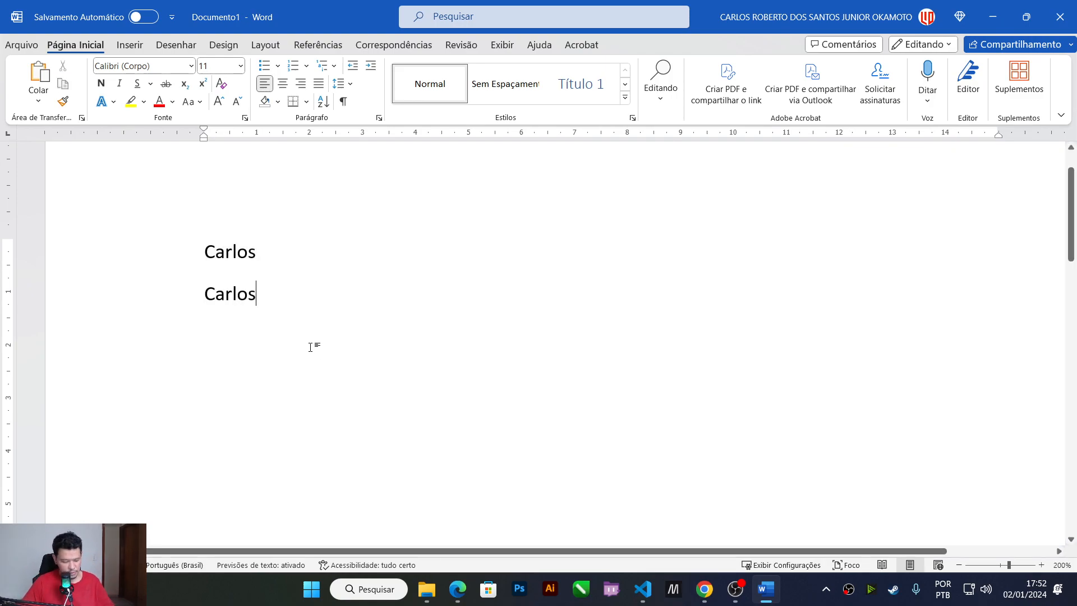
key("ctrl+a")
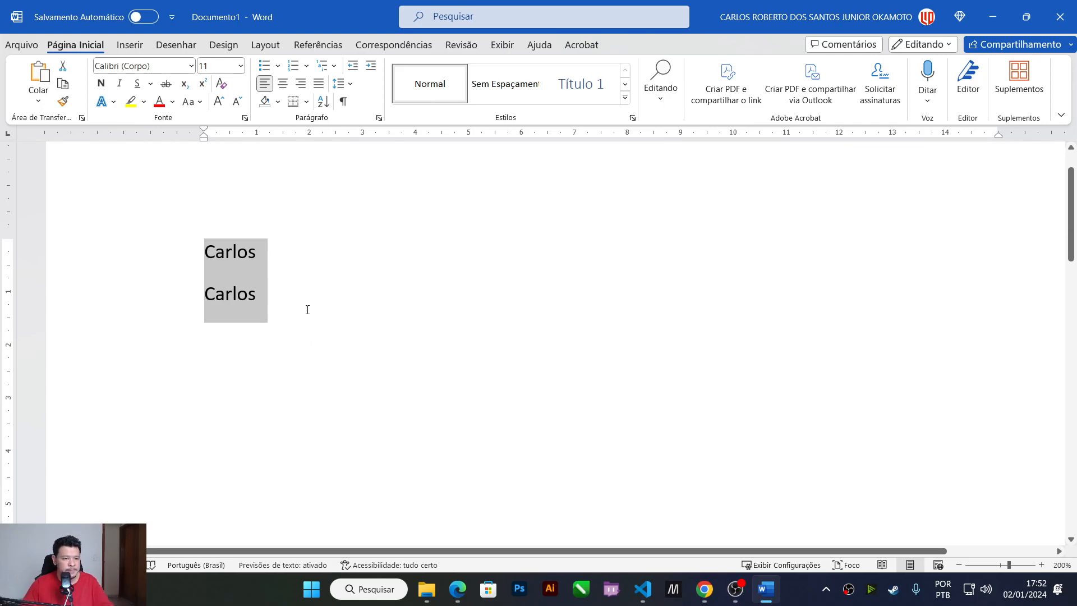
left_click(269, 264)
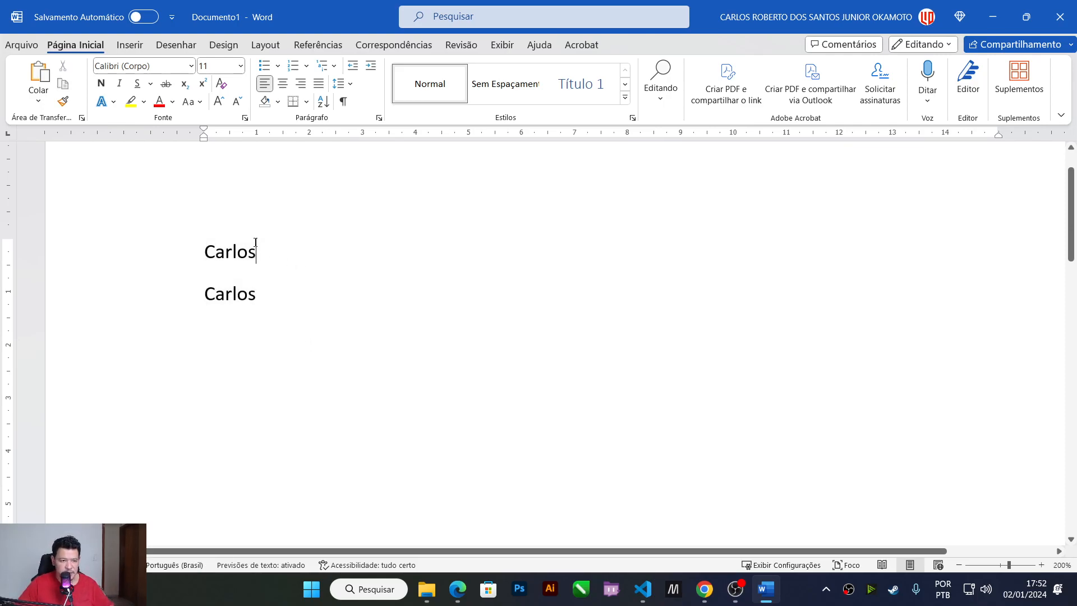
Step: Select the first line of text and change its font to Arial
left_click(192, 257)
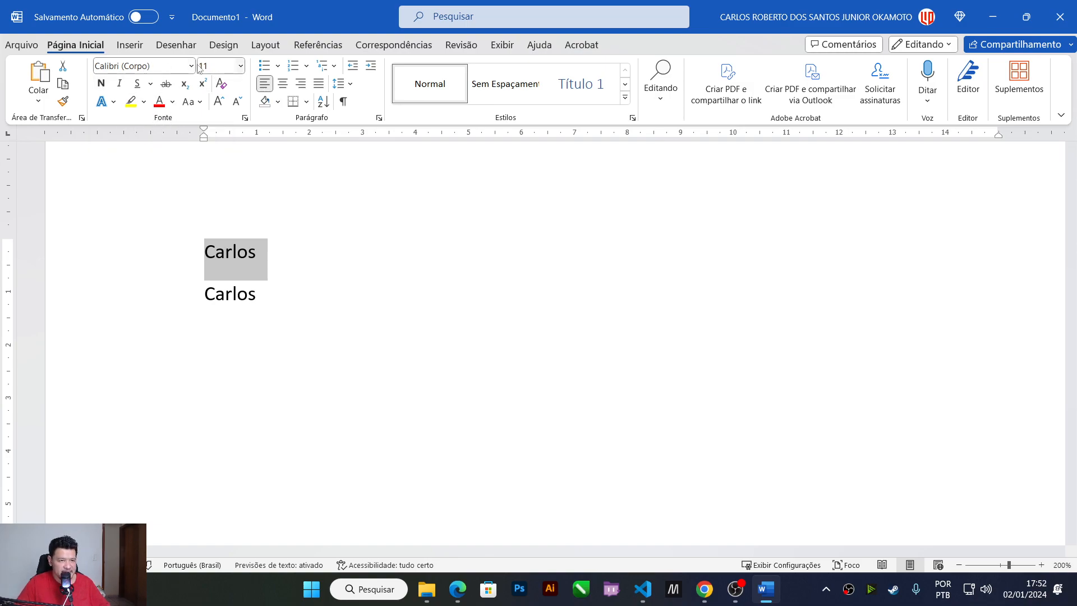
scroll(137, 238, "up", 6)
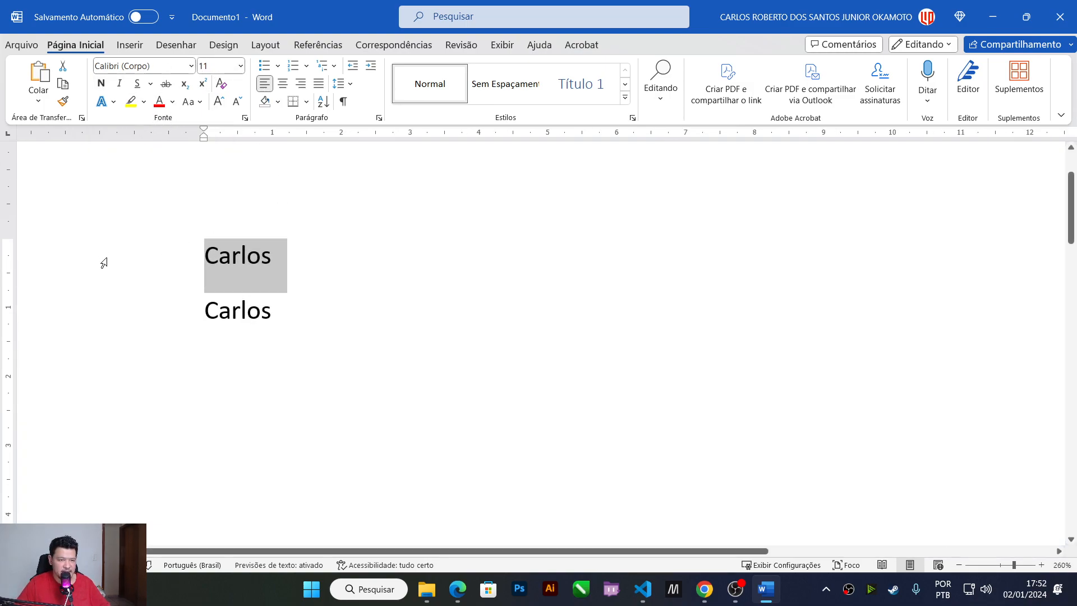
left_click_drag(197, 550, 156, 551)
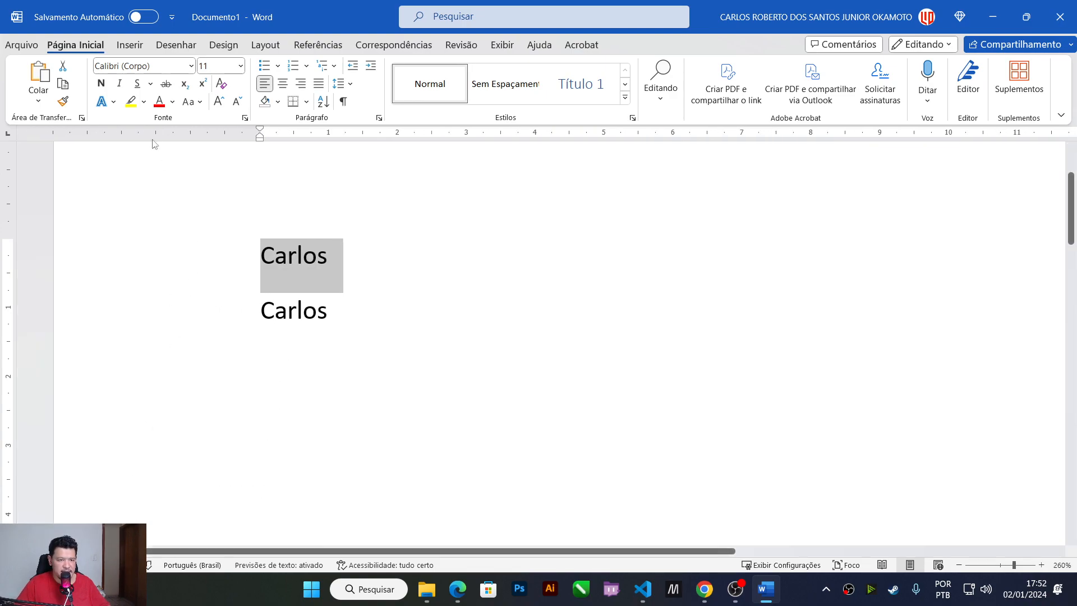
left_click(191, 66)
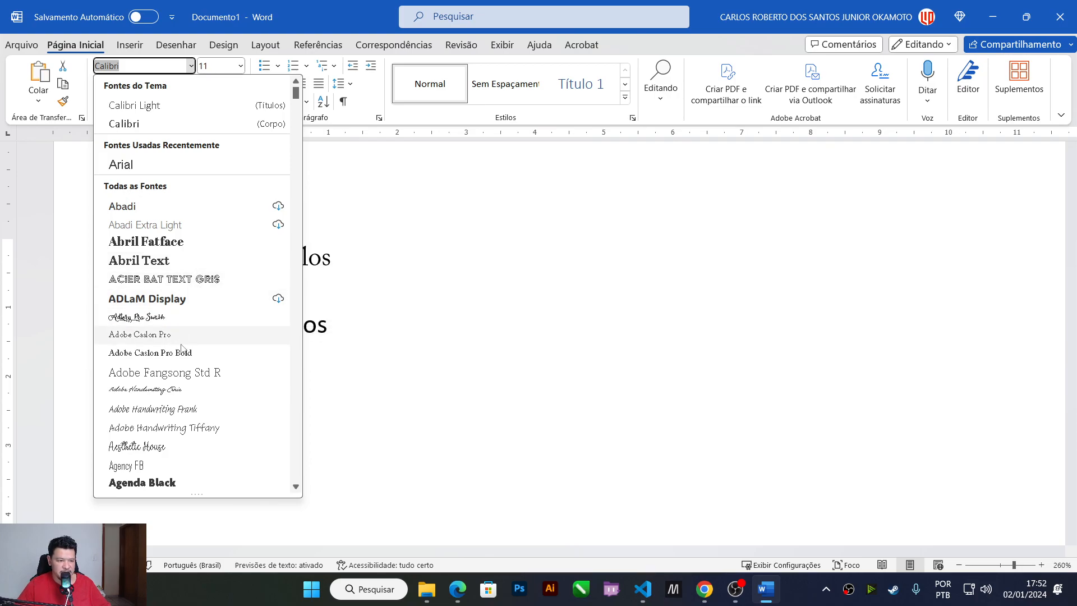
scroll(183, 351, "down", 4)
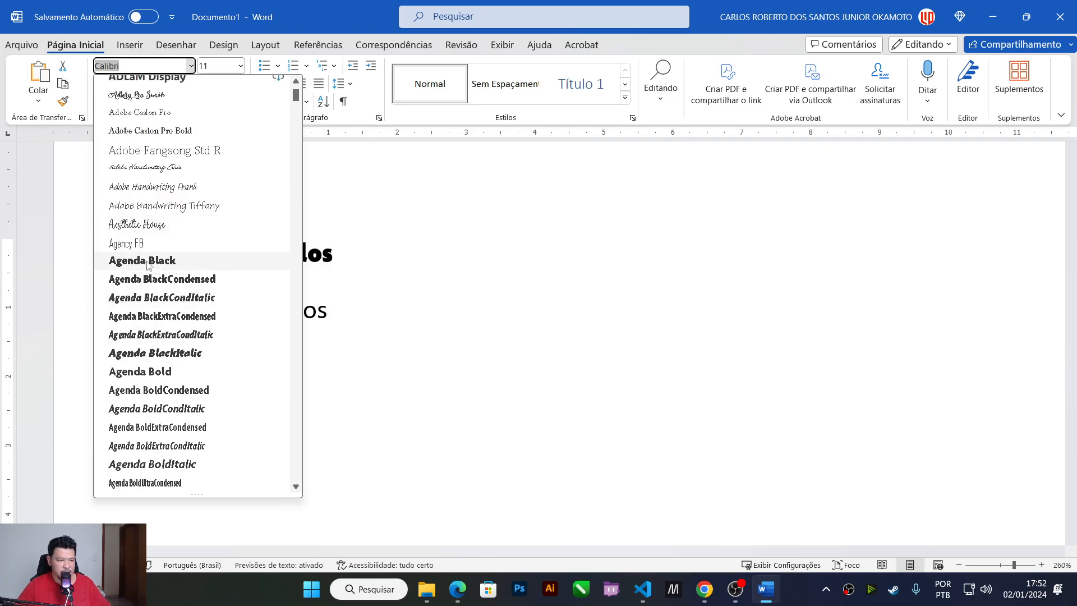
scroll(155, 275, "down", 4)
scroll(169, 179, "up", 8)
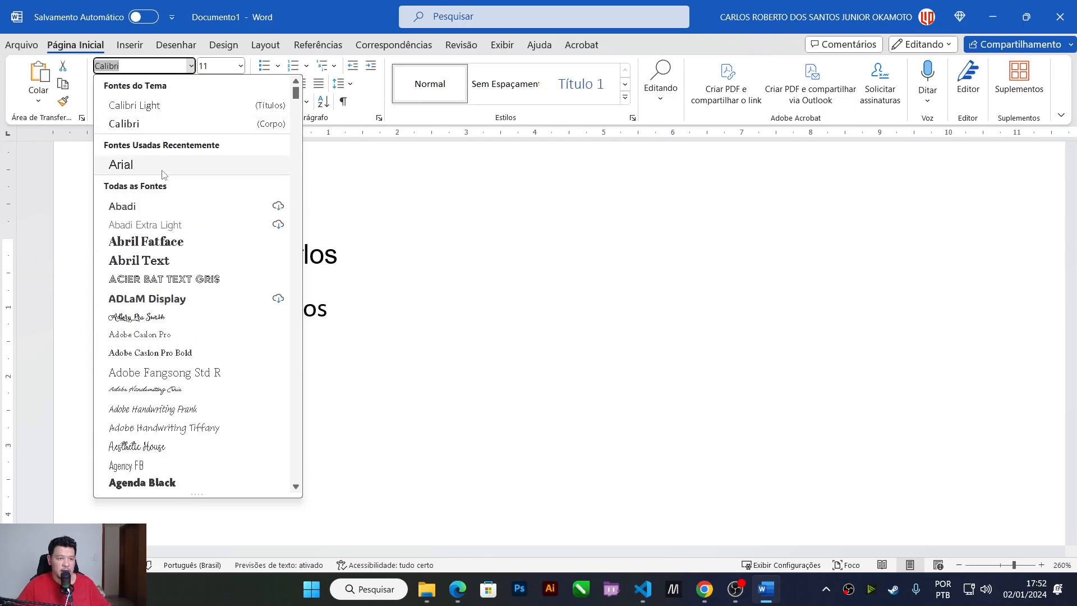
left_click(164, 167)
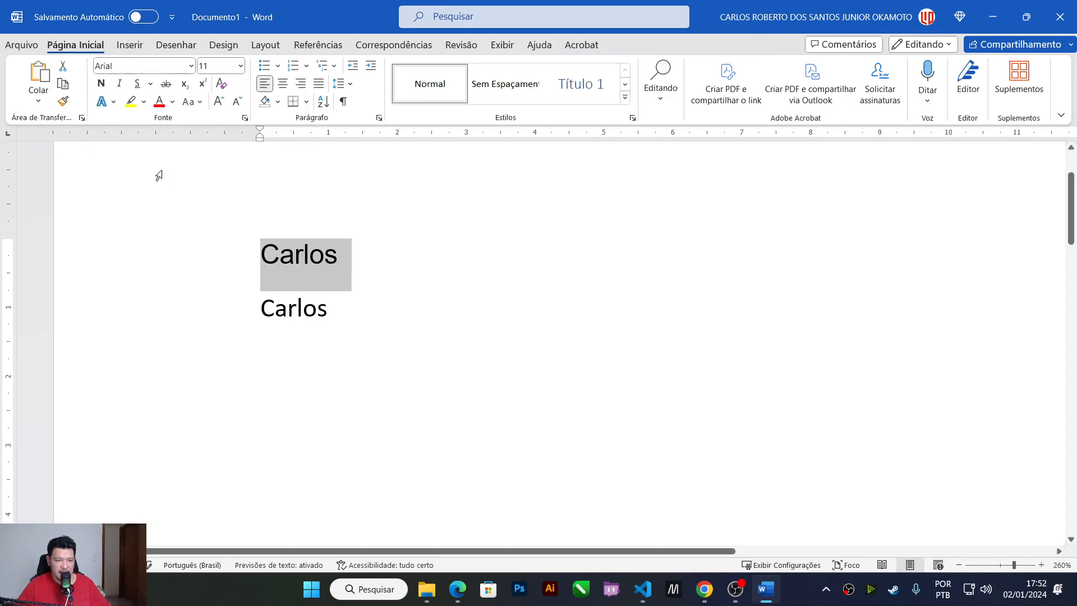
Step: Compare the fonts of the two lines by placing the cursor in each of them in turn
left_click(331, 314)
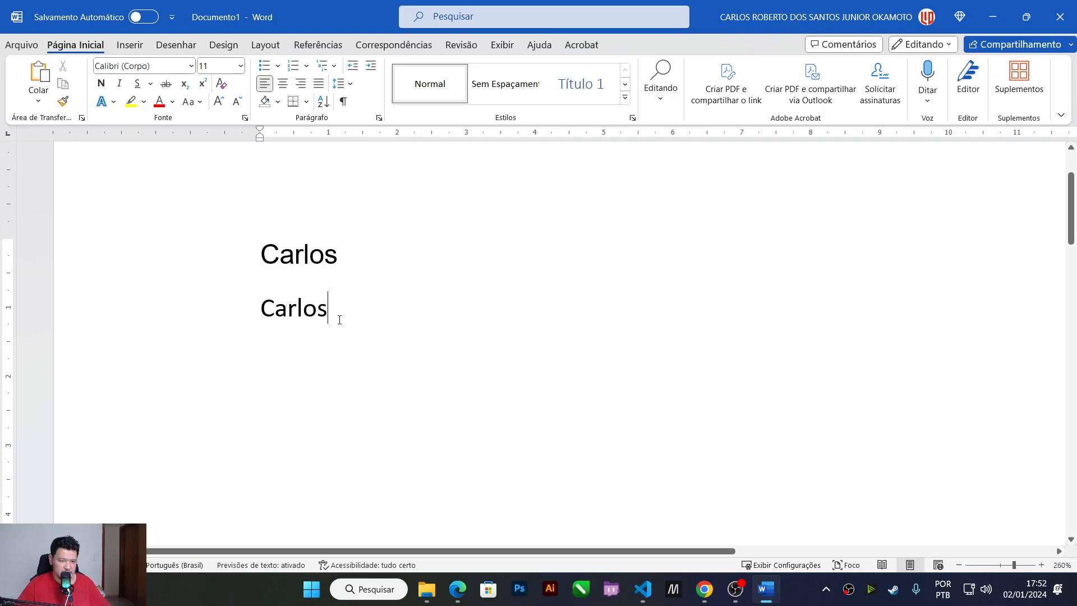
left_click(279, 263)
left_click(286, 307)
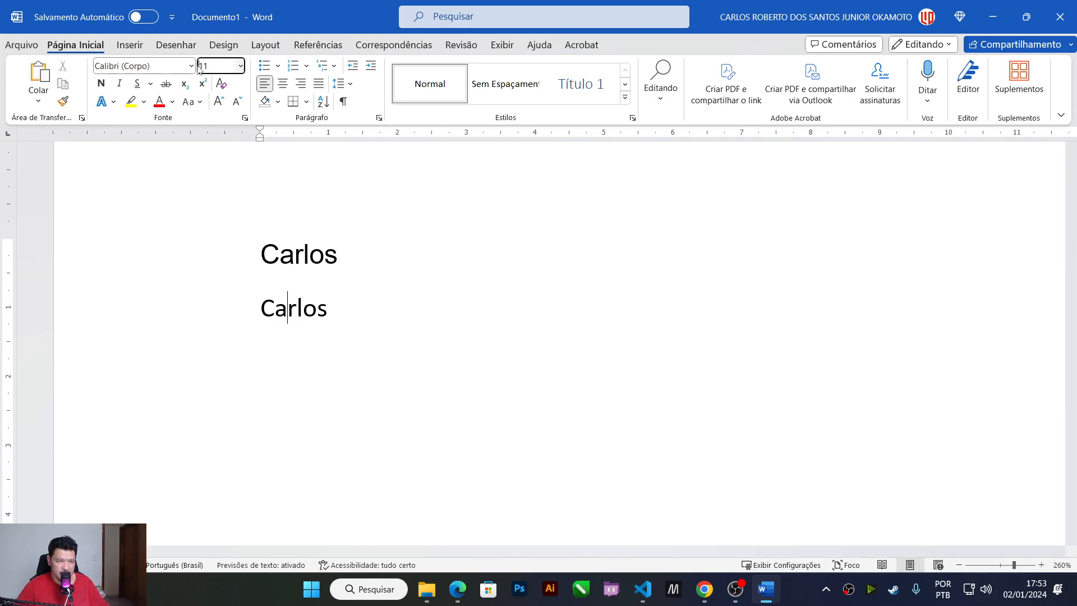
left_click(296, 256)
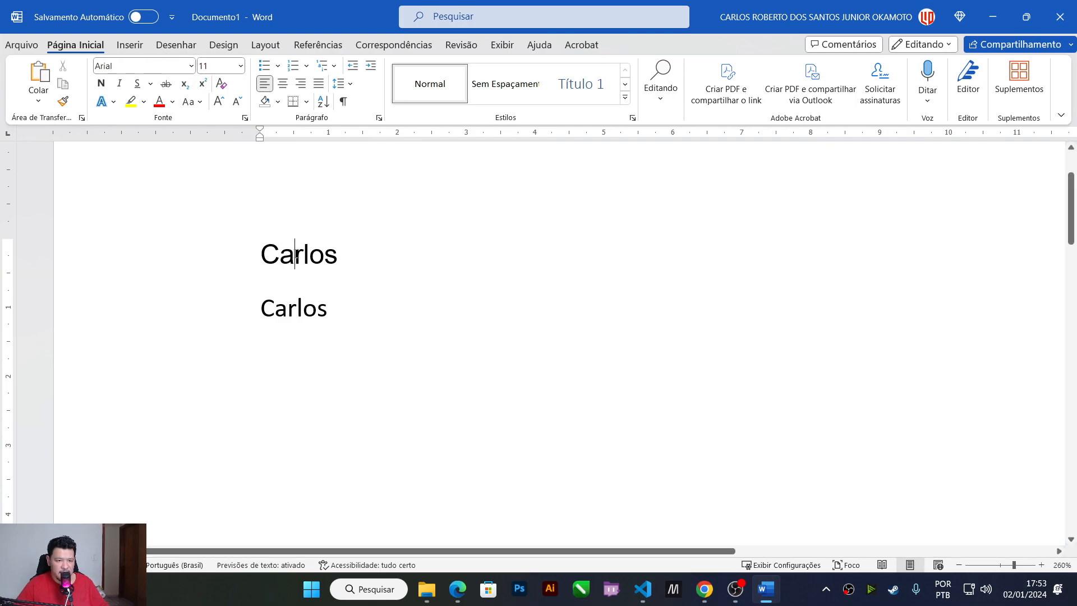
left_click(303, 314)
left_click(303, 256)
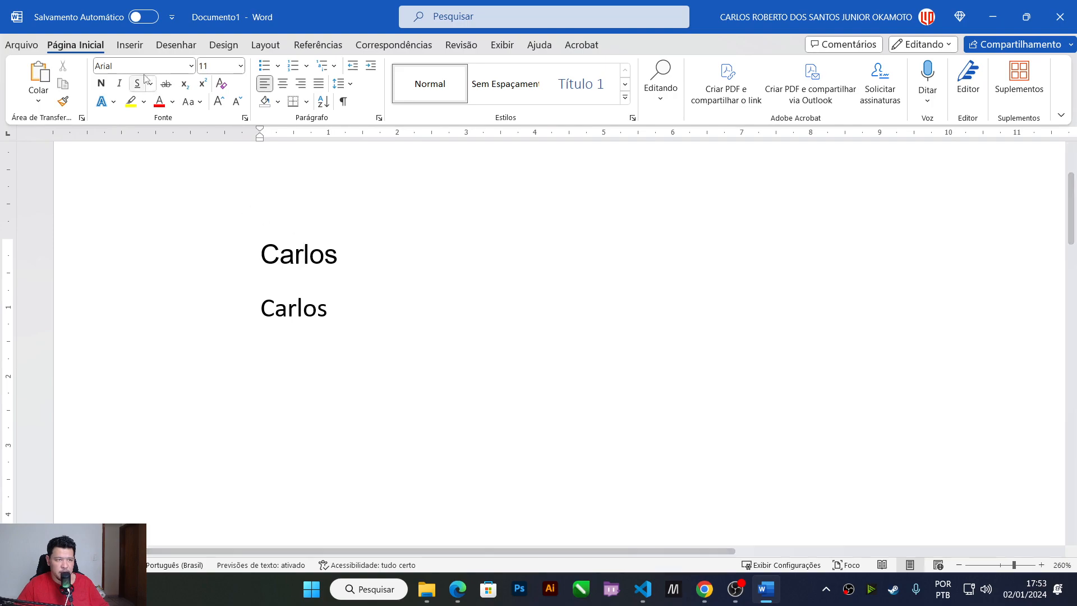
left_click(277, 310)
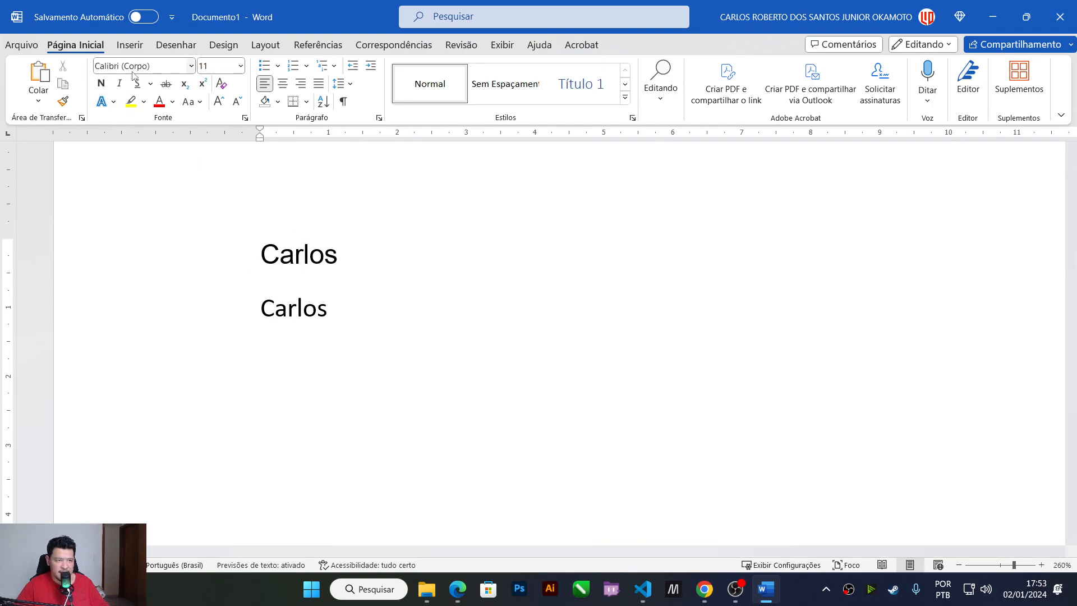
left_click(281, 257)
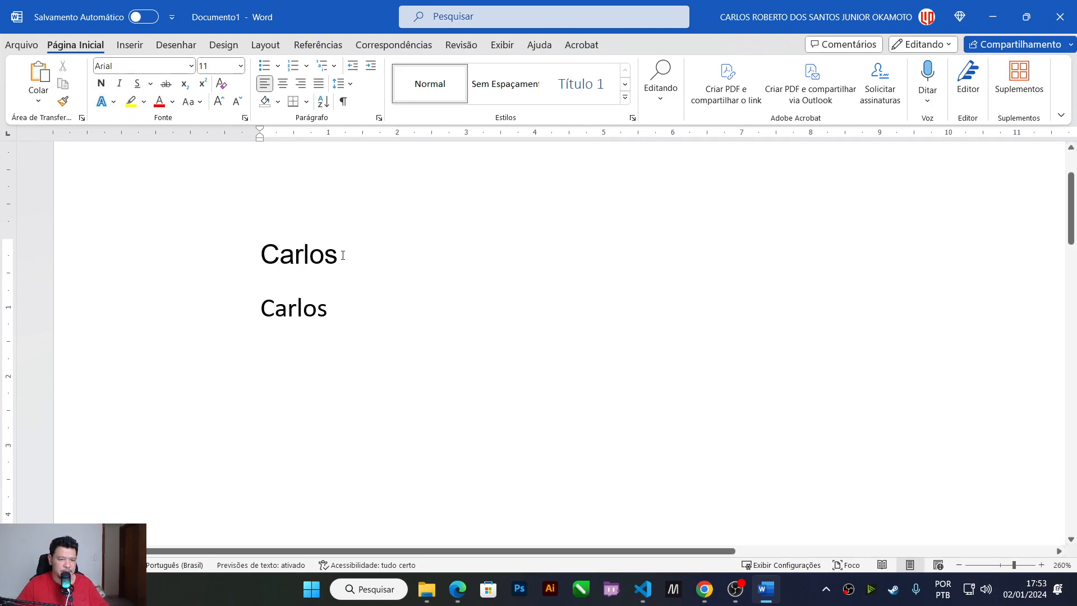
Step: Select the first line, set its font size to 200, and undo the size change
left_click_drag(341, 255, 227, 256)
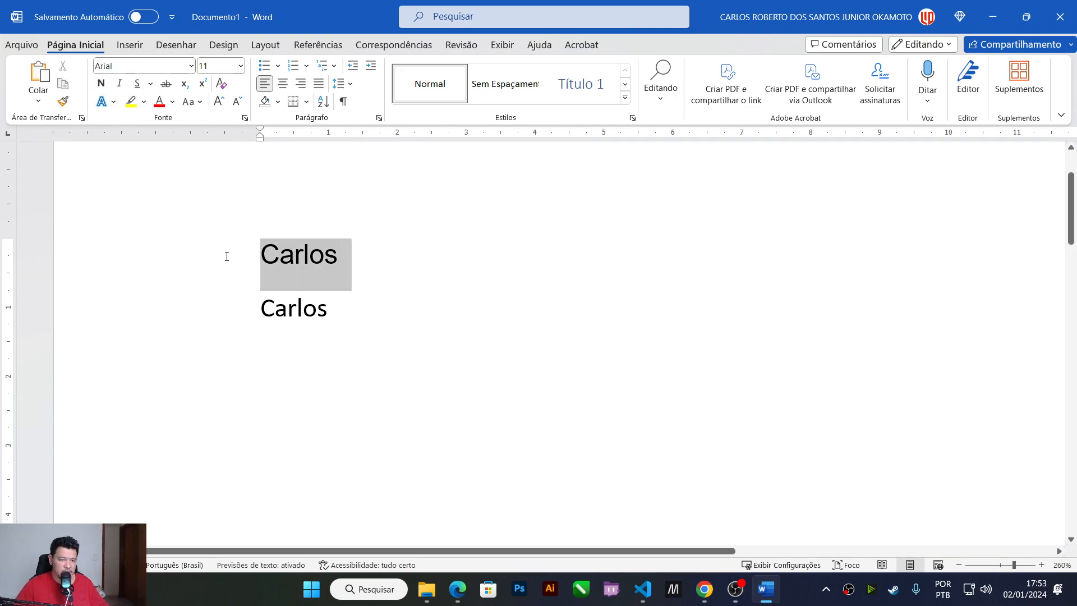
left_click(242, 66)
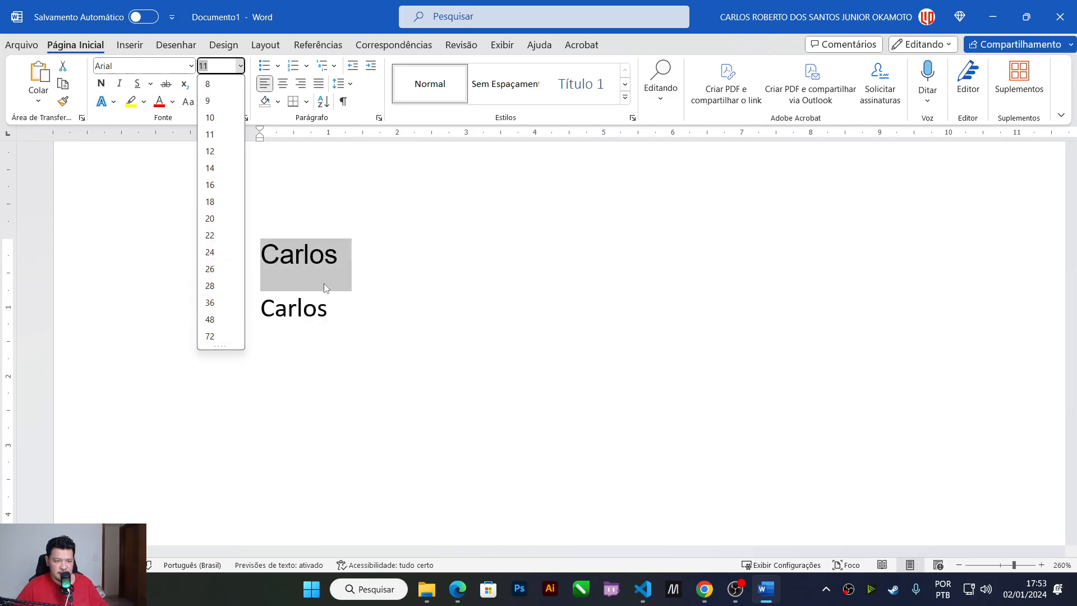
left_click(235, 64)
left_click(214, 66)
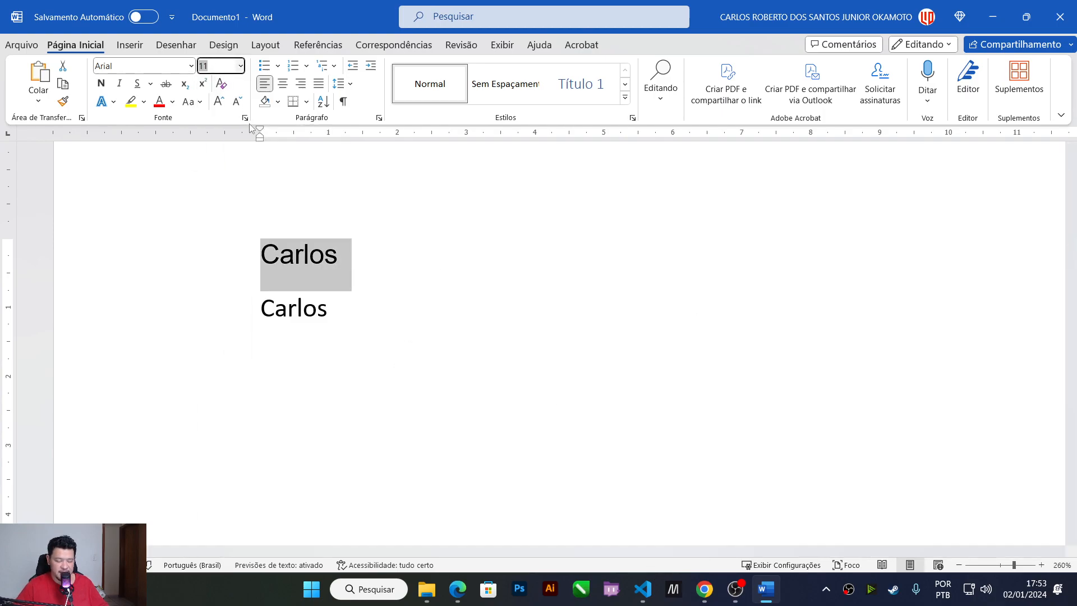
key("BackSpace")
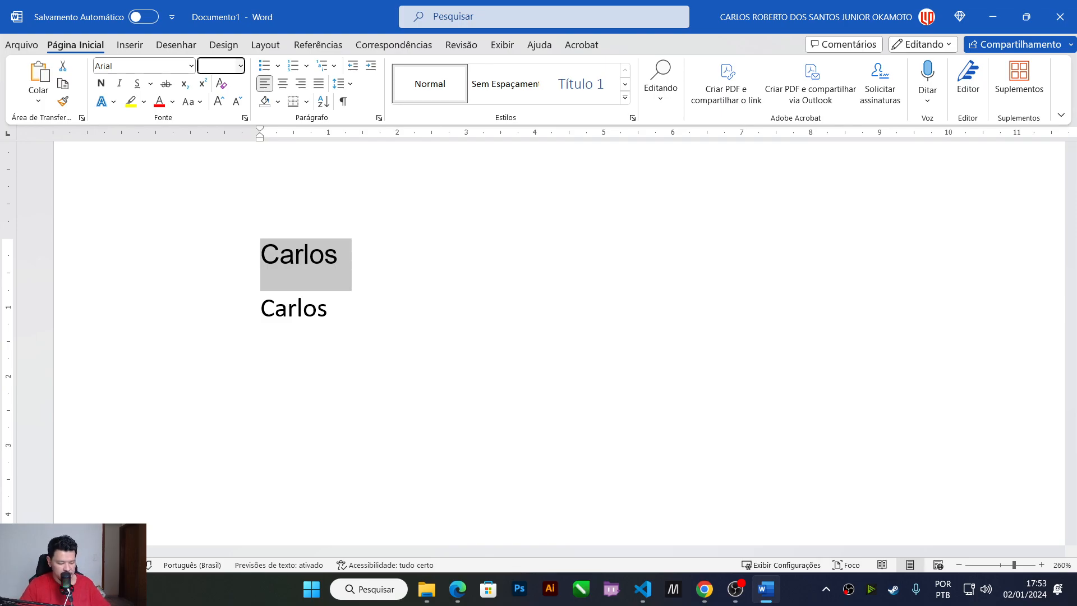
type("200")
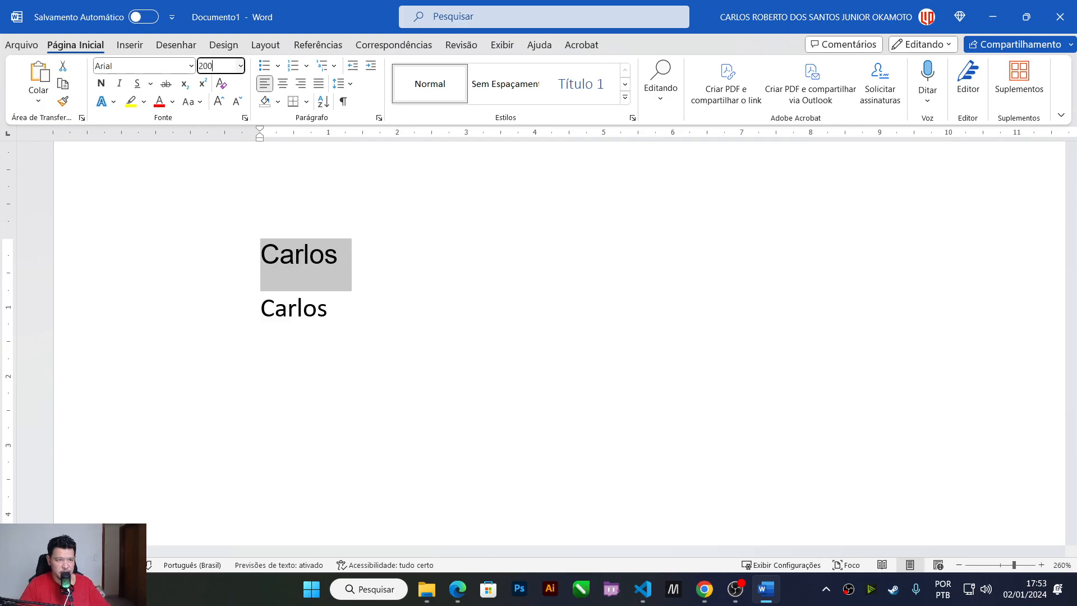
key("Return")
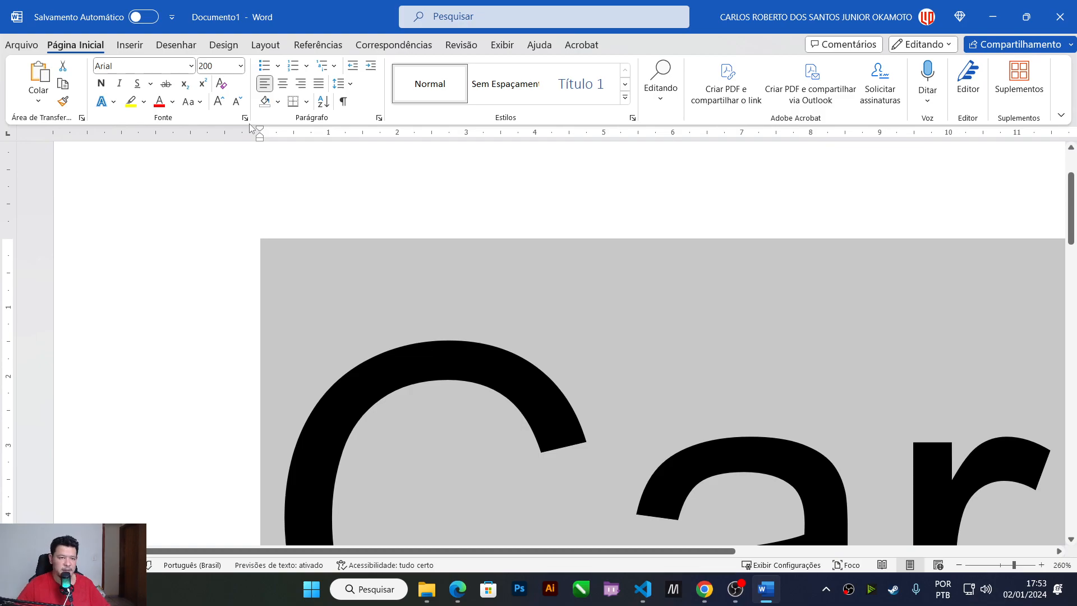
scroll(506, 276, "down", 10)
scroll(518, 269, "up", 6)
scroll(518, 272, "up", 4)
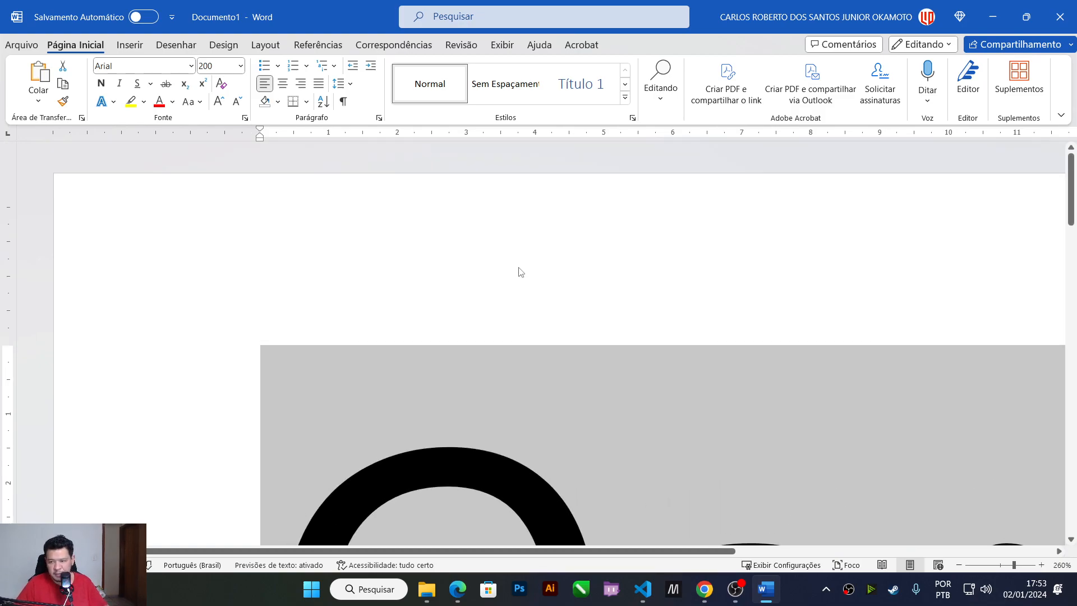
key("ctrl+z")
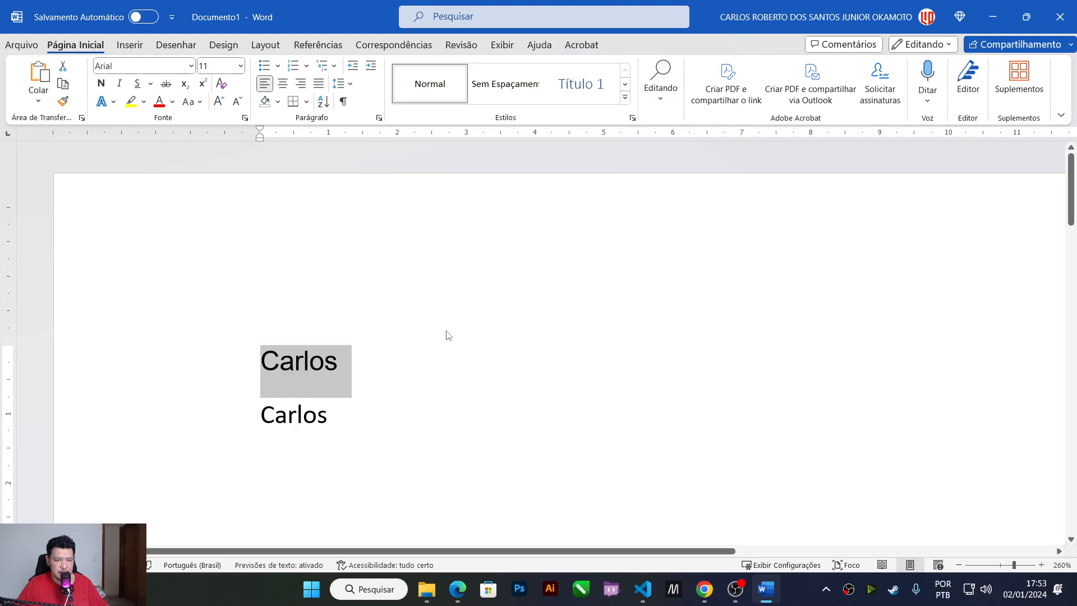
left_click(447, 335)
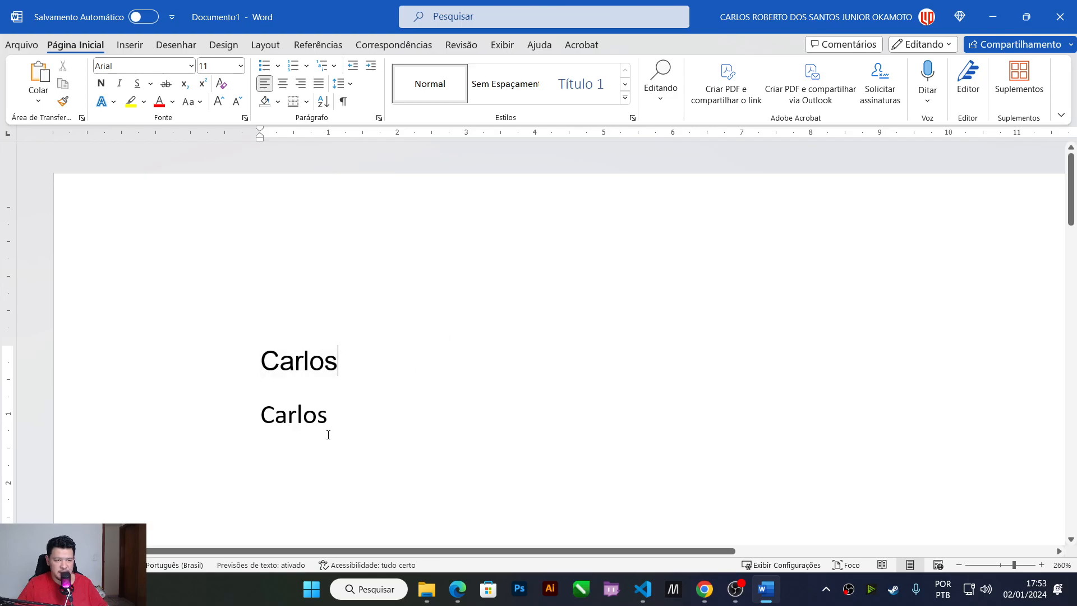
Step: Set the font size of the first line to 18
left_click(241, 65)
left_click(227, 204)
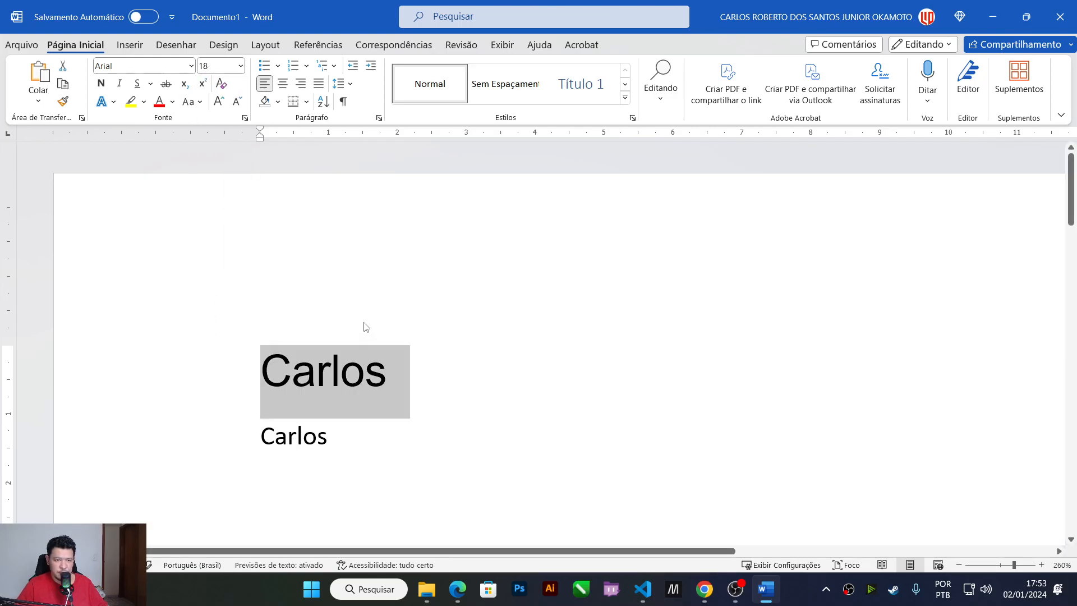
scroll(524, 331, "down", 4)
scroll(524, 330, "up", 4)
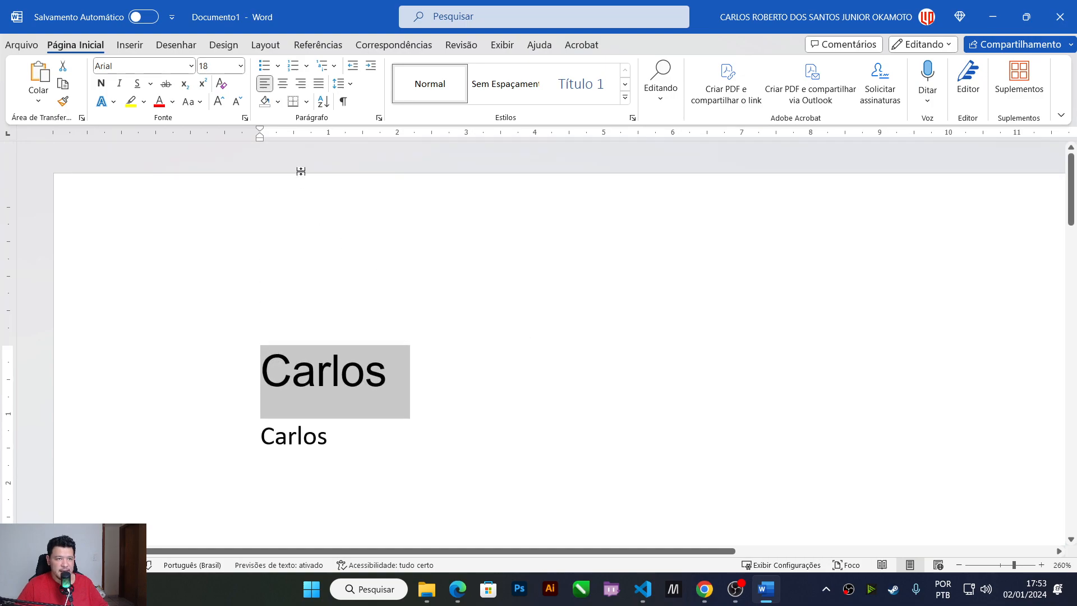
Step: Turn bold on and off twice for the first line
left_click(101, 84)
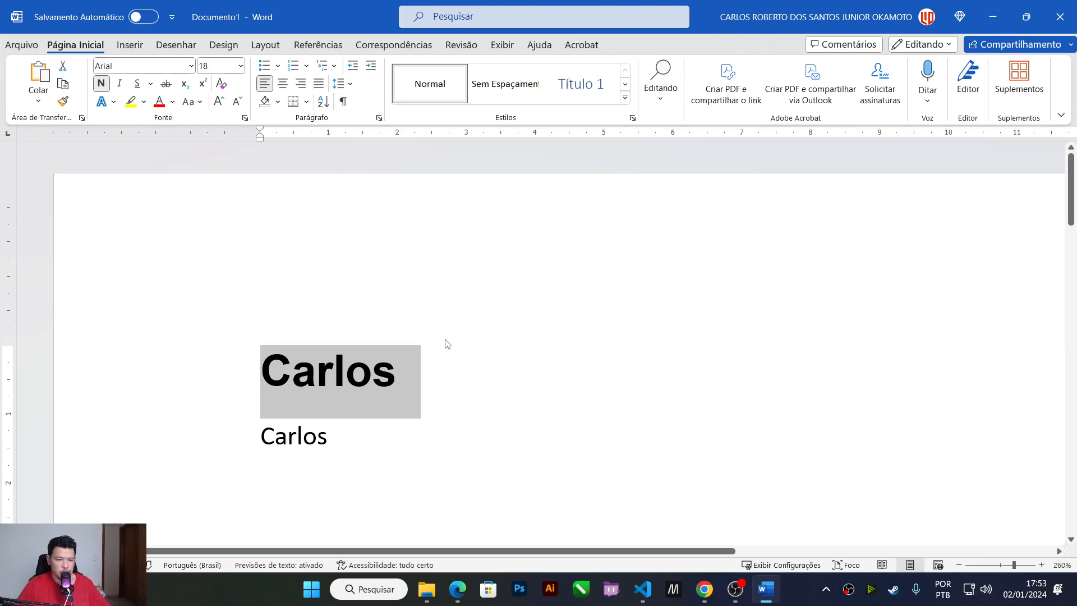
key("ctrl+n")
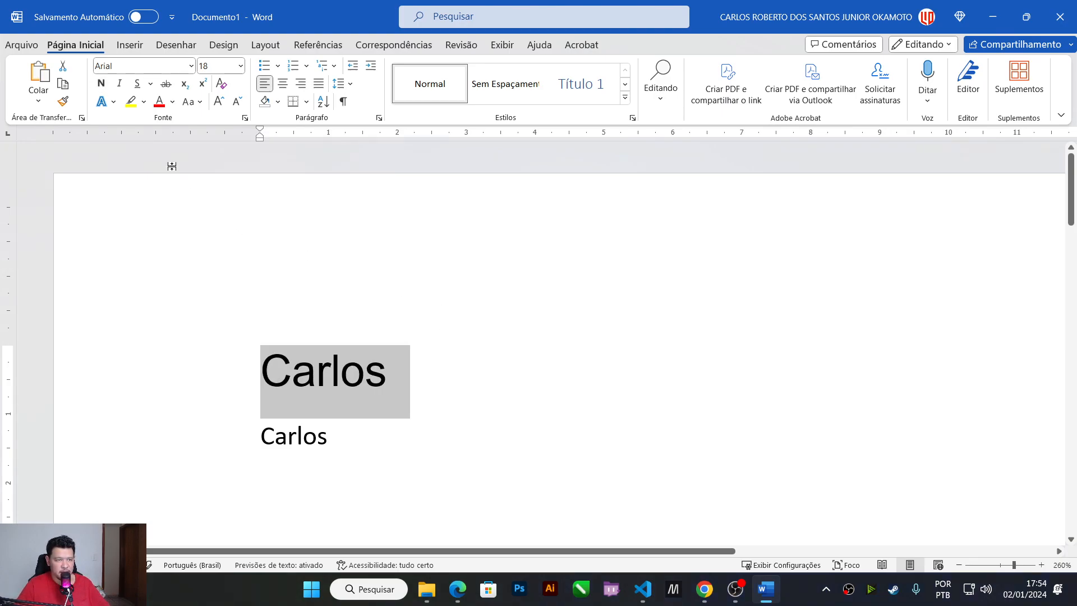
left_click(101, 84)
left_click(101, 84)
Step: Try italic and underline on the first line, ending with bold, italic and underline combined
left_click(119, 84)
left_click(119, 85)
left_click(119, 84)
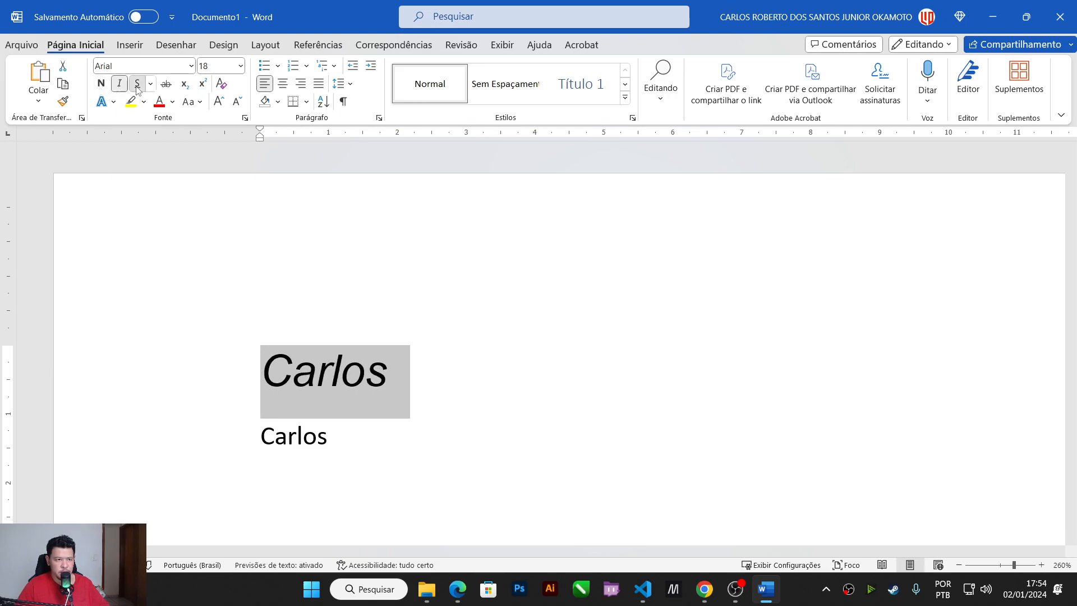
left_click(137, 83)
left_click(119, 84)
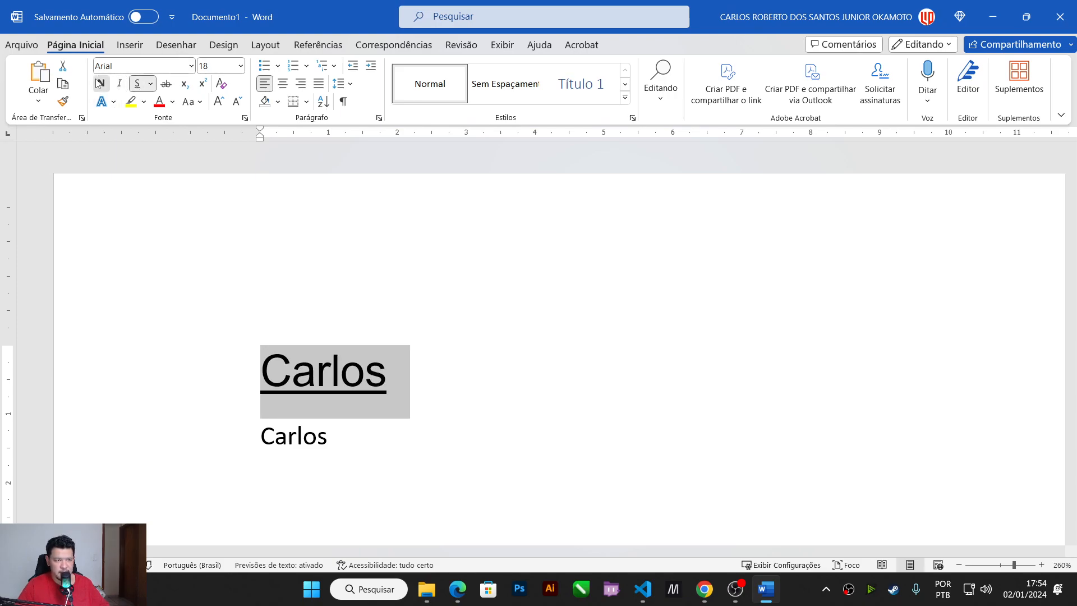
left_click(101, 84)
left_click(119, 84)
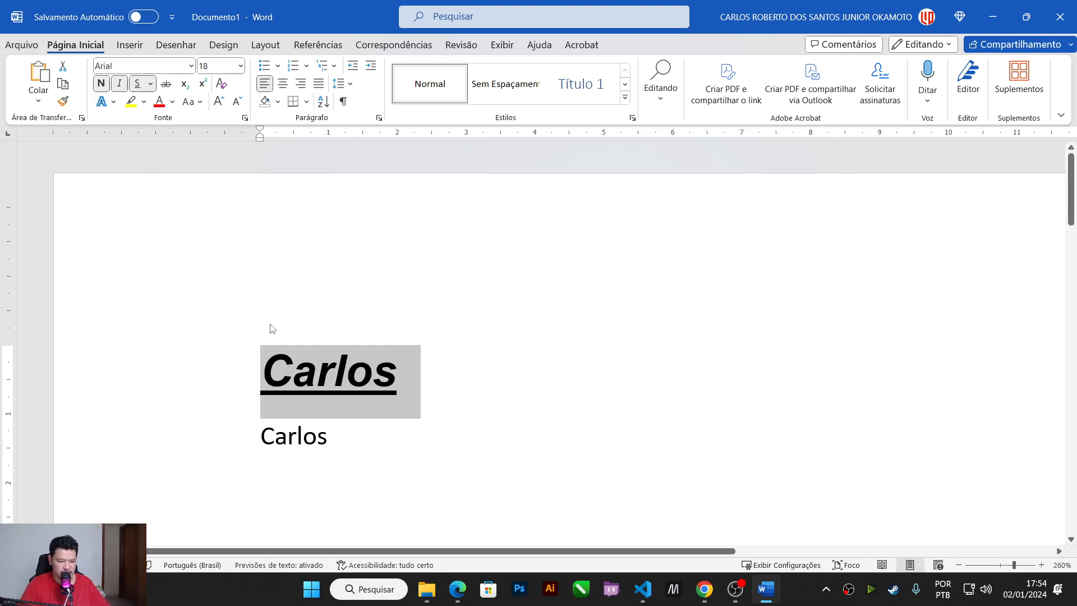
Step: Remove the bold, italic and underline formatting from the first line
key("ctrl+n")
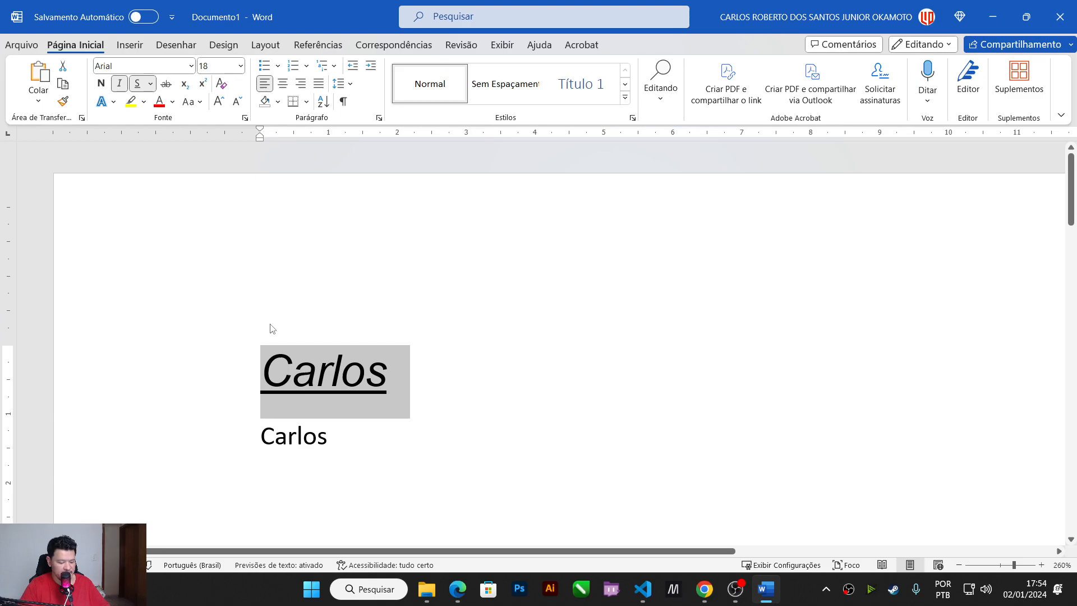
key("ctrl+i")
key("ctrl+s")
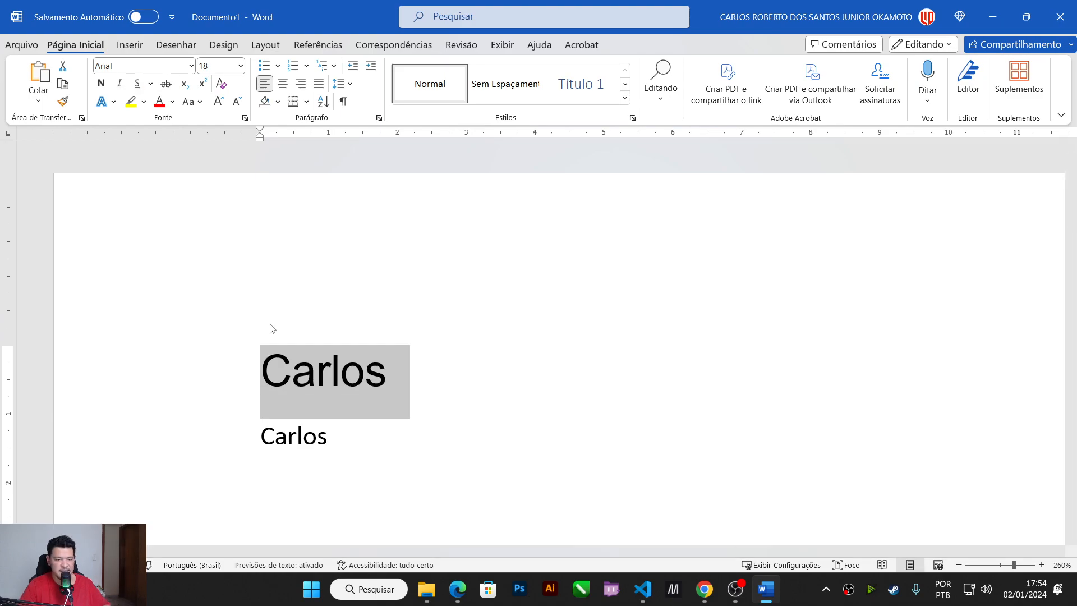
Step: Apply bold, italic and underline to the first line once more and remove all three again
key("ctrl+n")
key("ctrl+i")
key("ctrl+s")
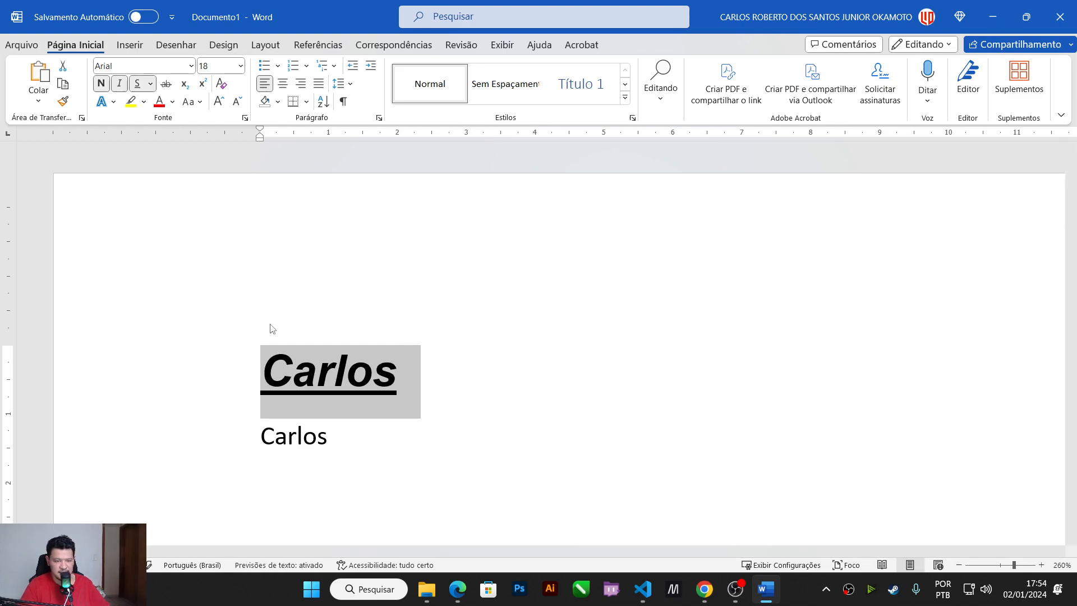
key("ctrl+n")
key("ctrl+i")
key("ctrl+s")
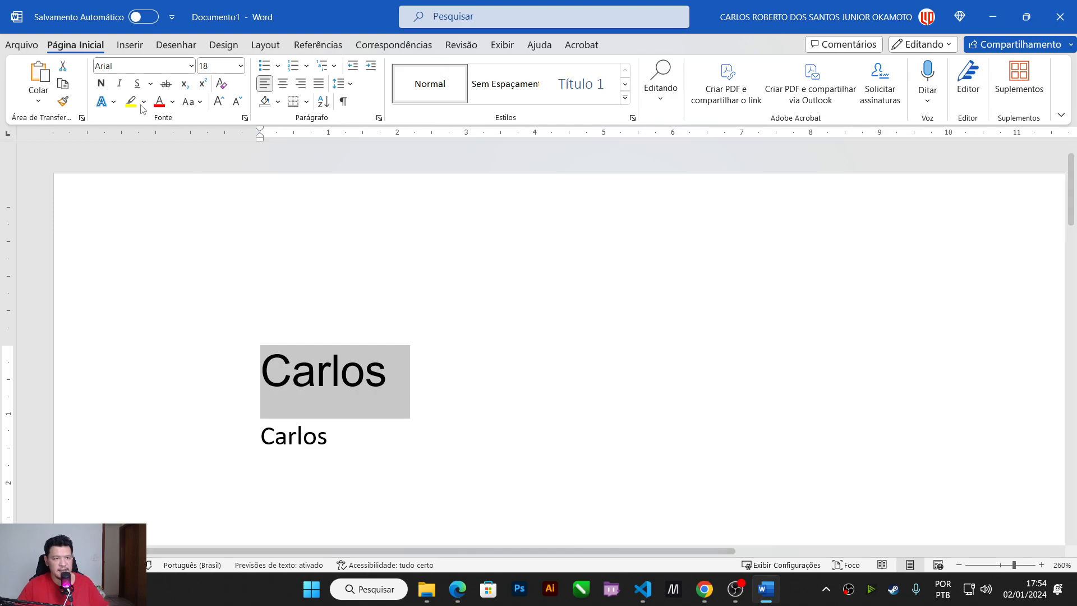
Step: Underline the first line and set its underline colour to purple
left_click(140, 86)
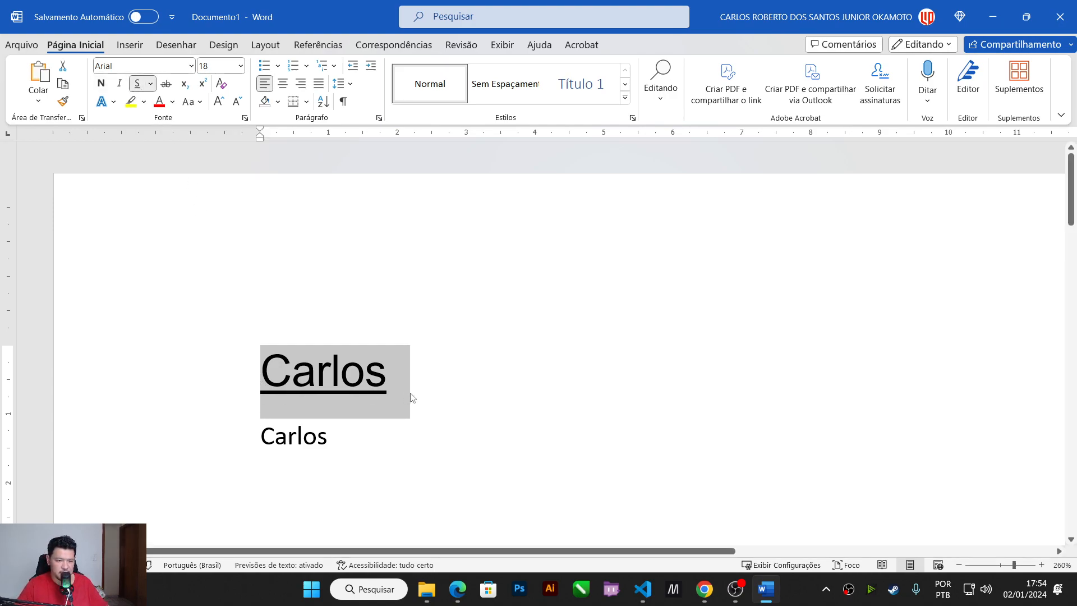
left_click(151, 86)
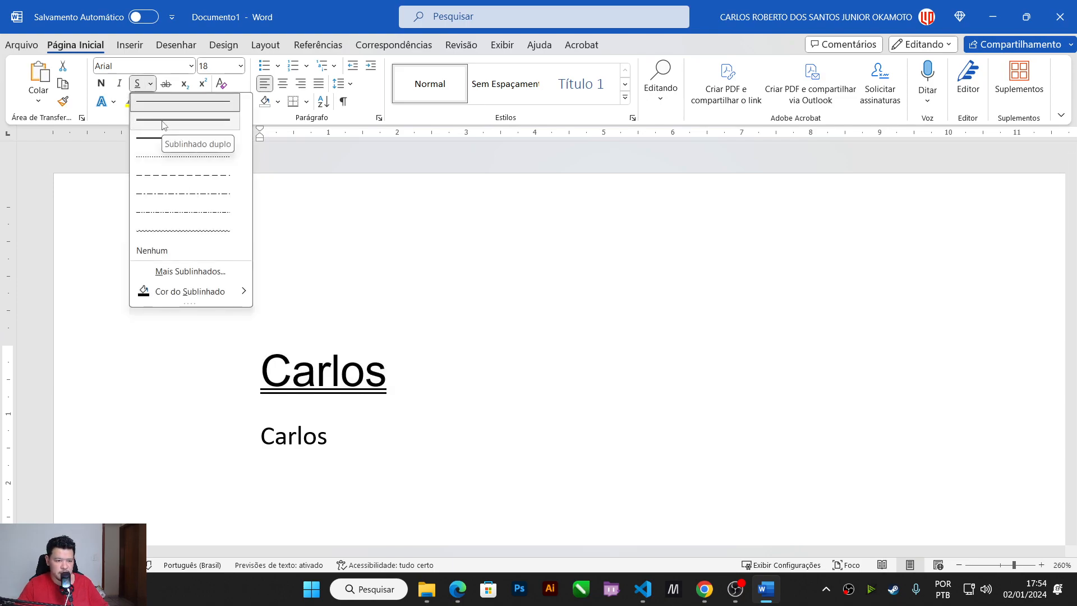
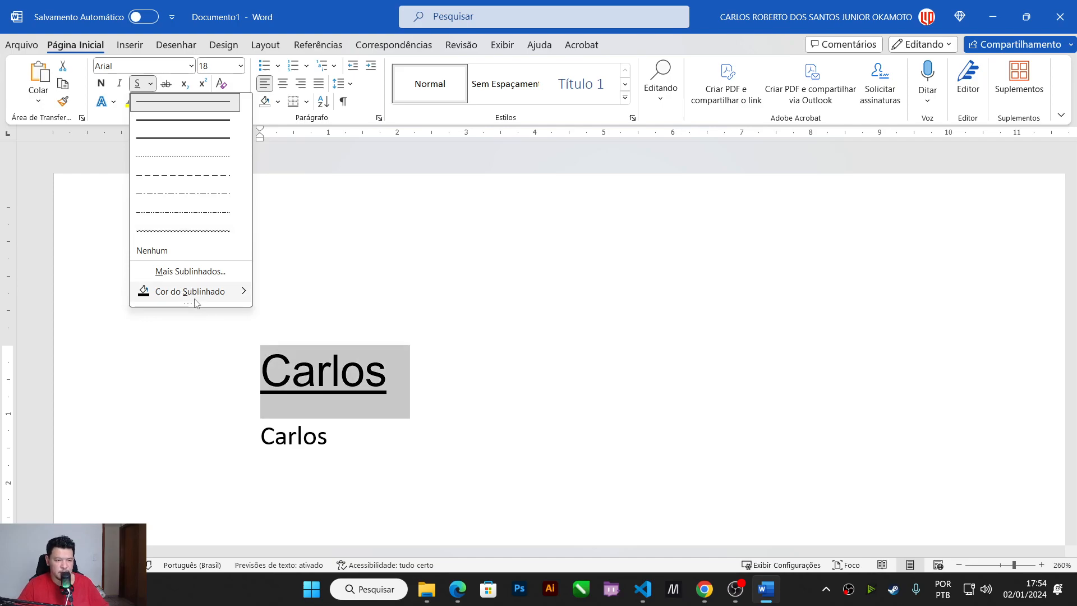
mouse_move(193, 295)
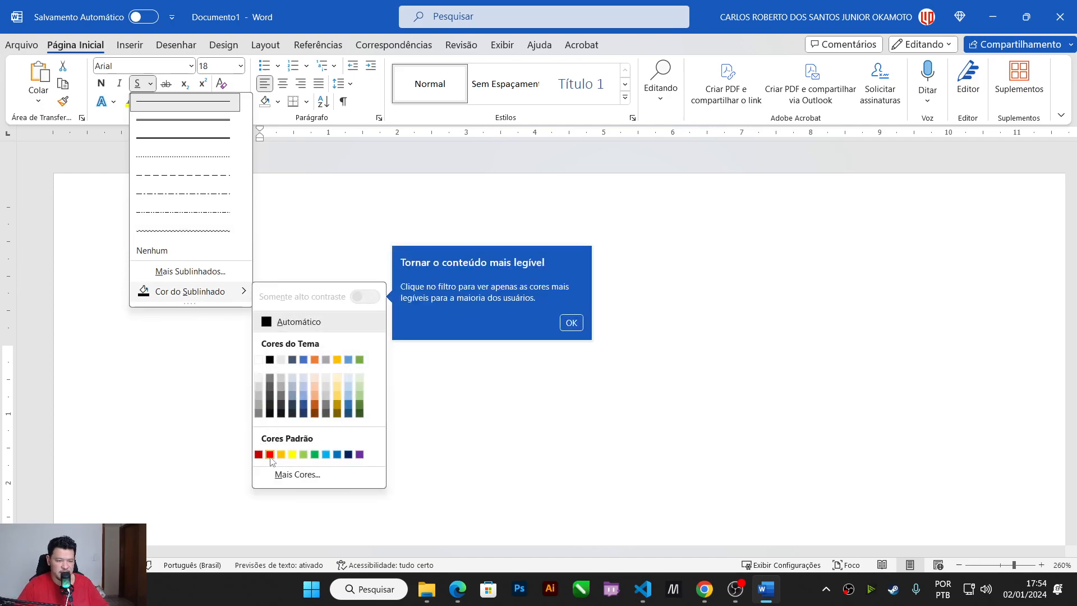
left_click(361, 455)
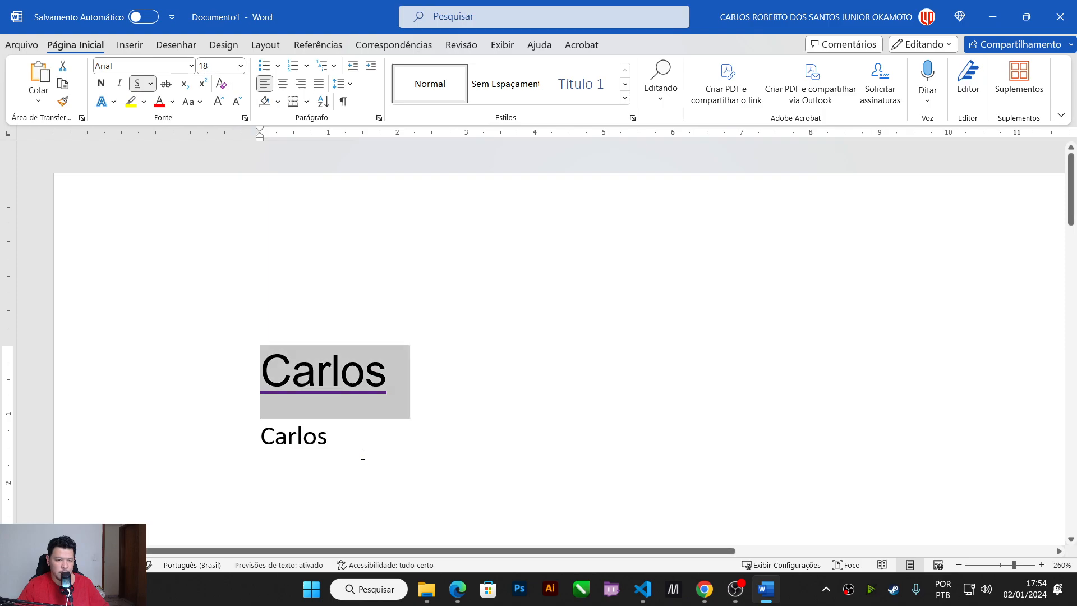
Step: Change the first line's underline style to wavy and deselect the text
left_click(150, 84)
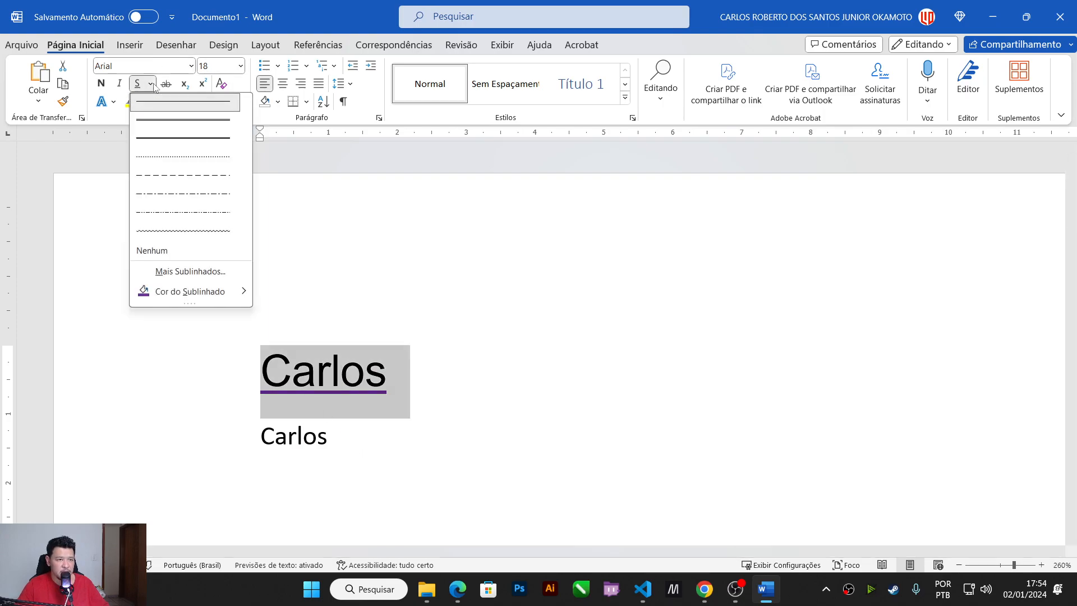
left_click(158, 240)
left_click(426, 378)
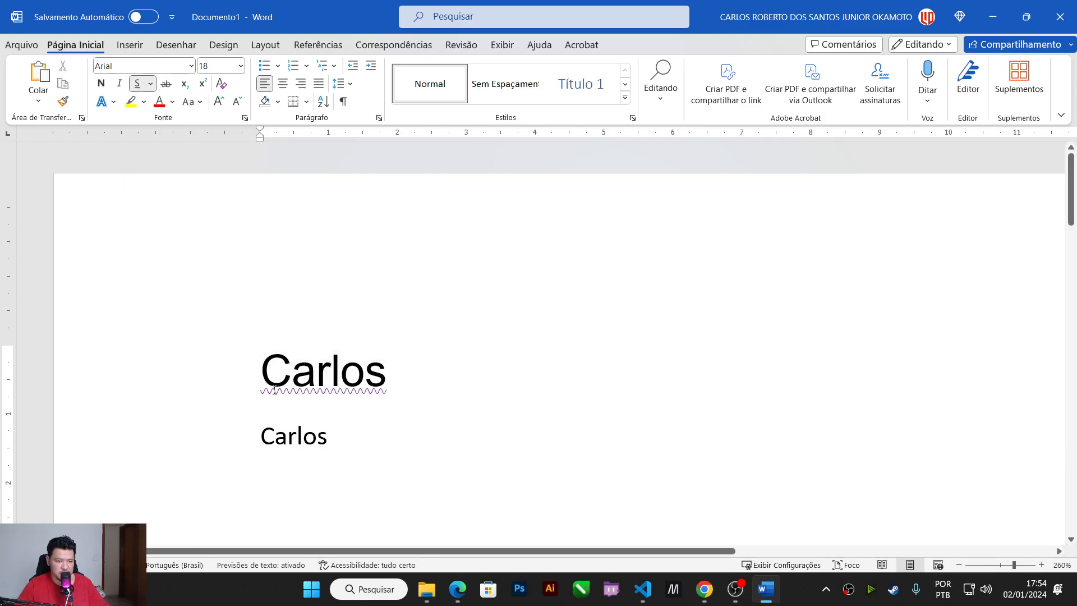
left_click_drag(409, 380, 253, 375)
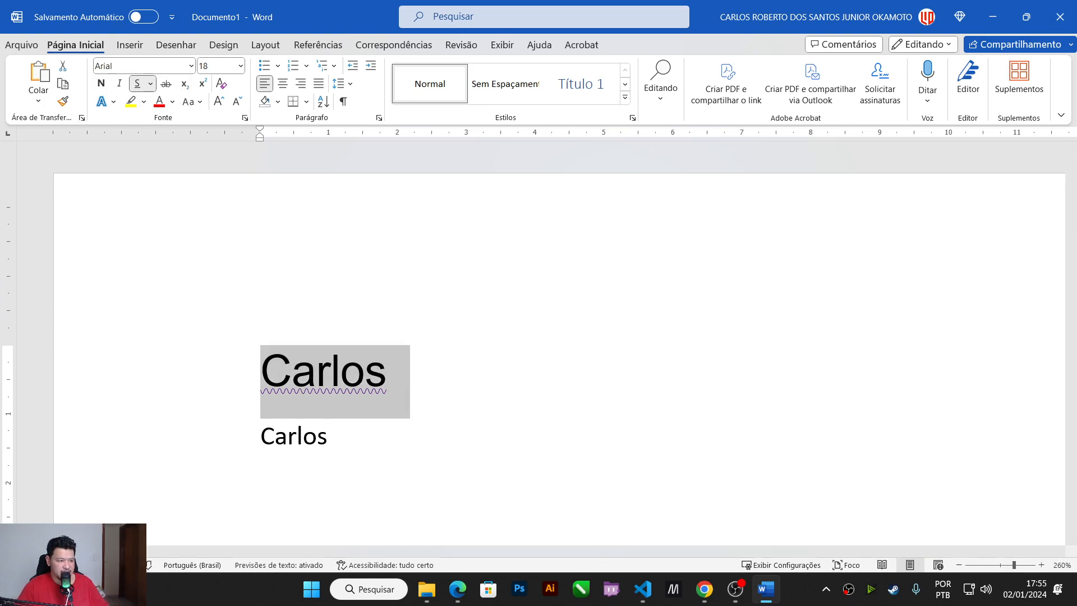
key("alt+Tab")
key("alt+Tab")
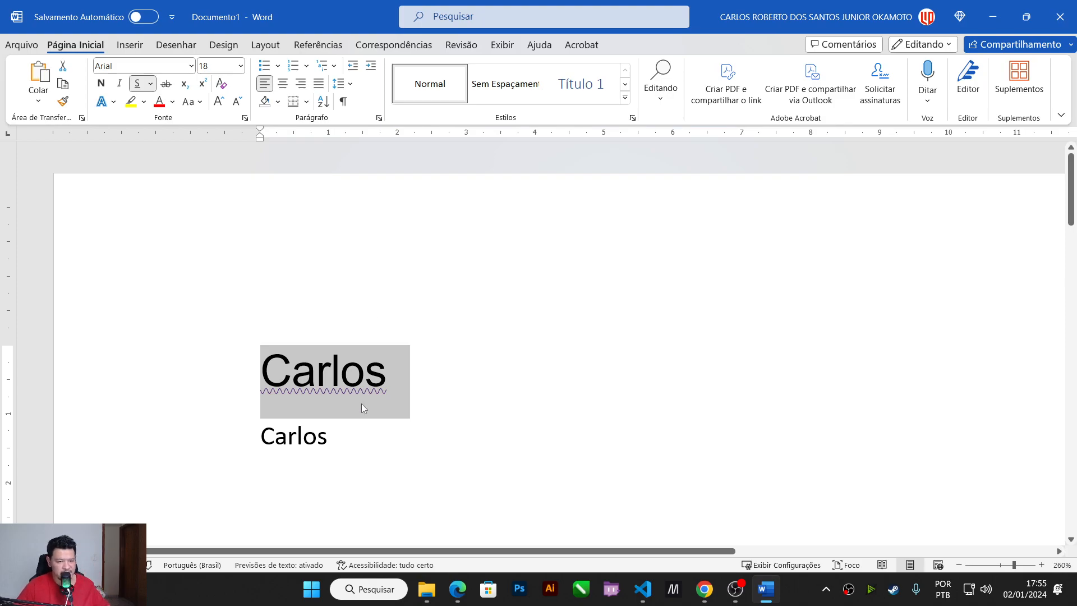
Step: Write "H2O" on the empty line below the second line
left_click(349, 437)
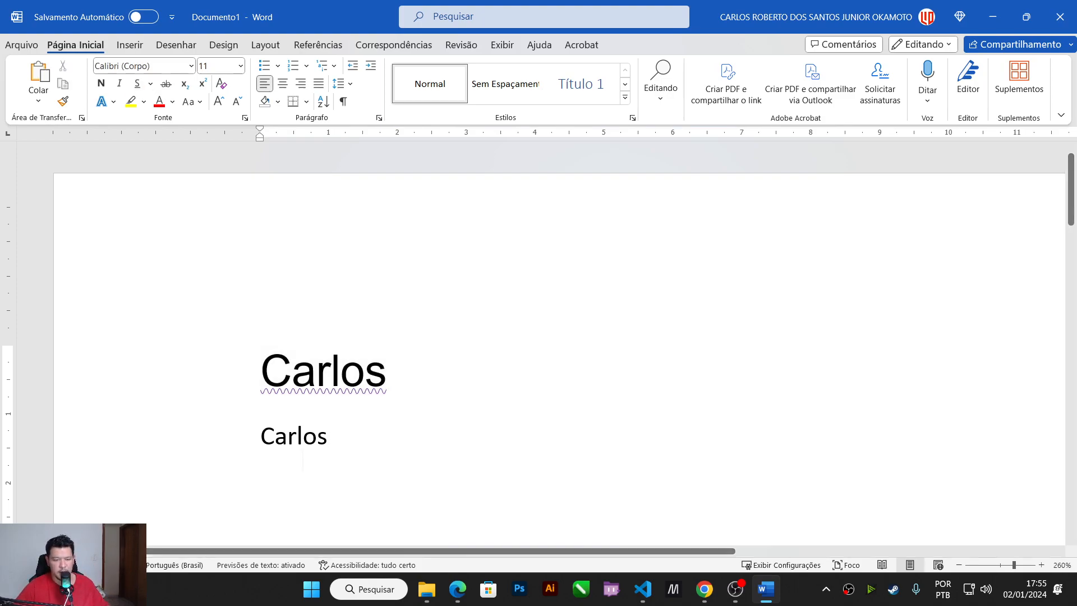
key("ctrl+Home")
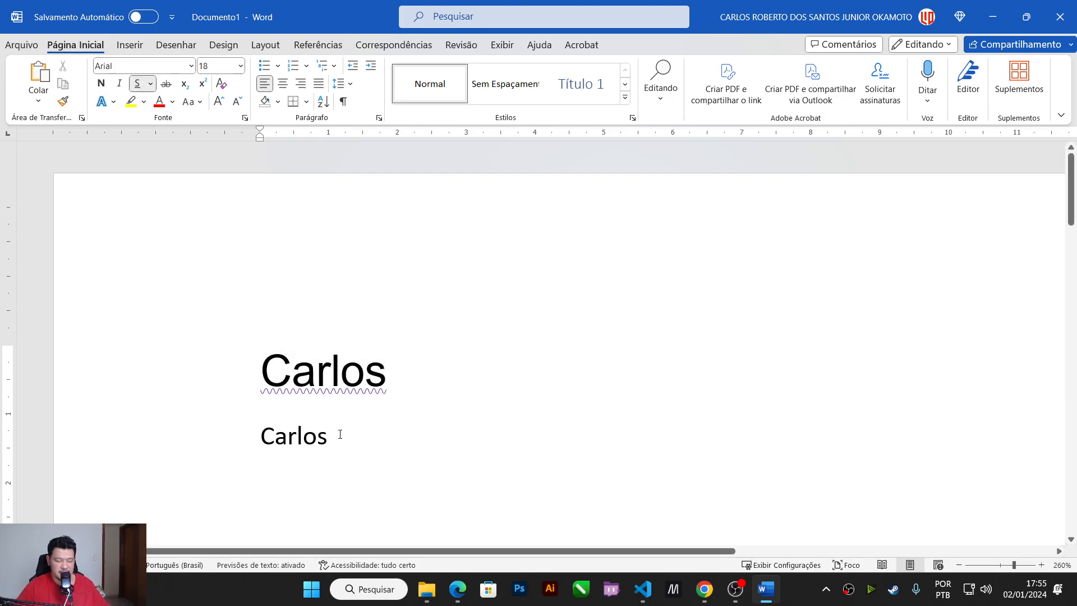
scroll(340, 434, "down", 2)
left_click(315, 322)
scroll(315, 322, "up", 2)
scroll(360, 370, "down", 1)
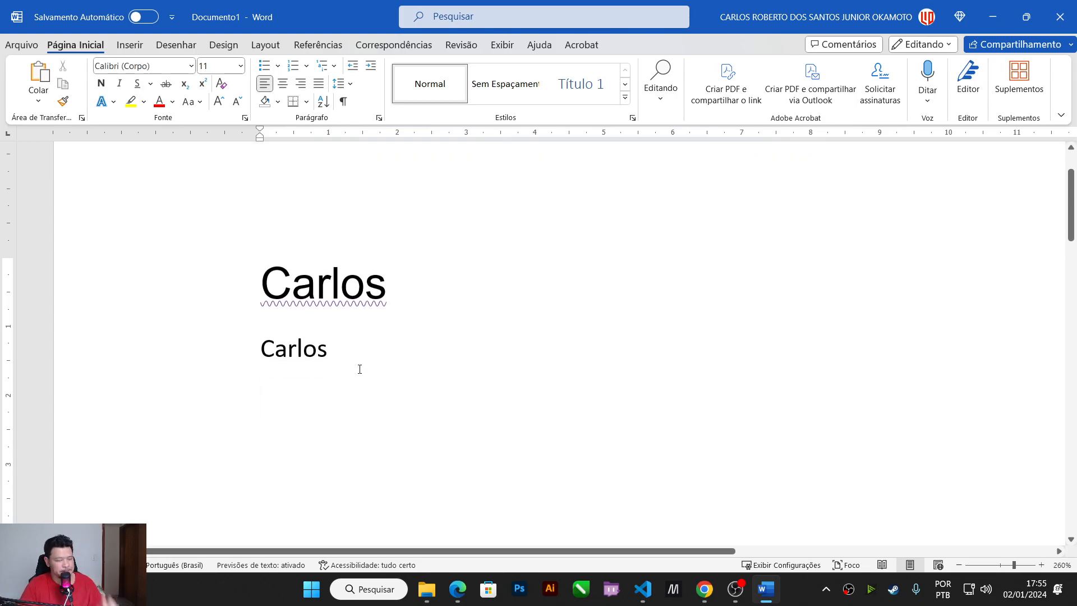
type("H2O")
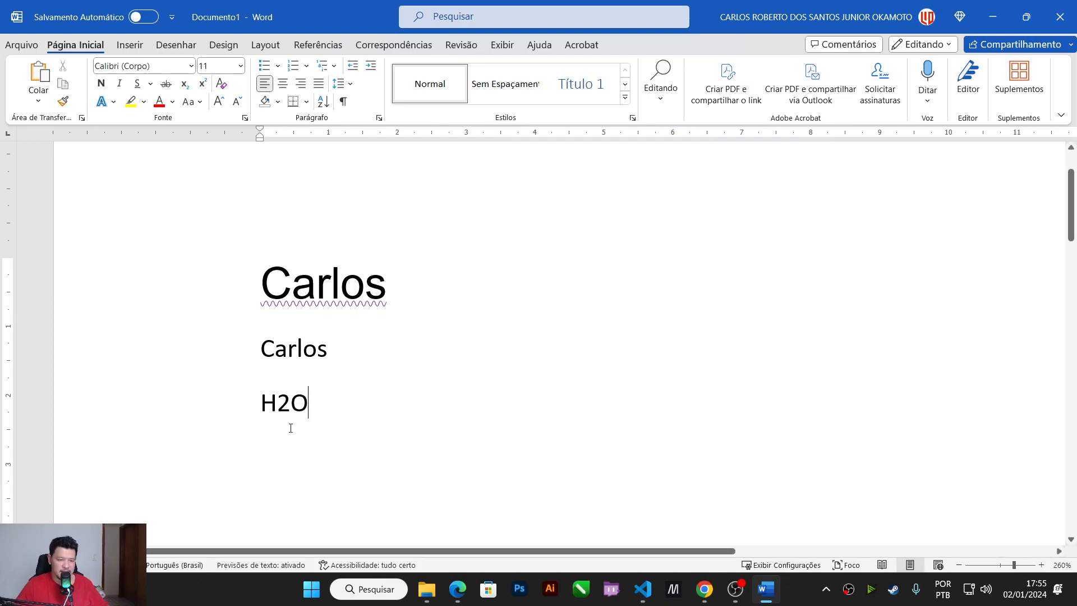
Step: Format the 2 in H2O as subscript and return to the end of the formula
left_click(289, 415)
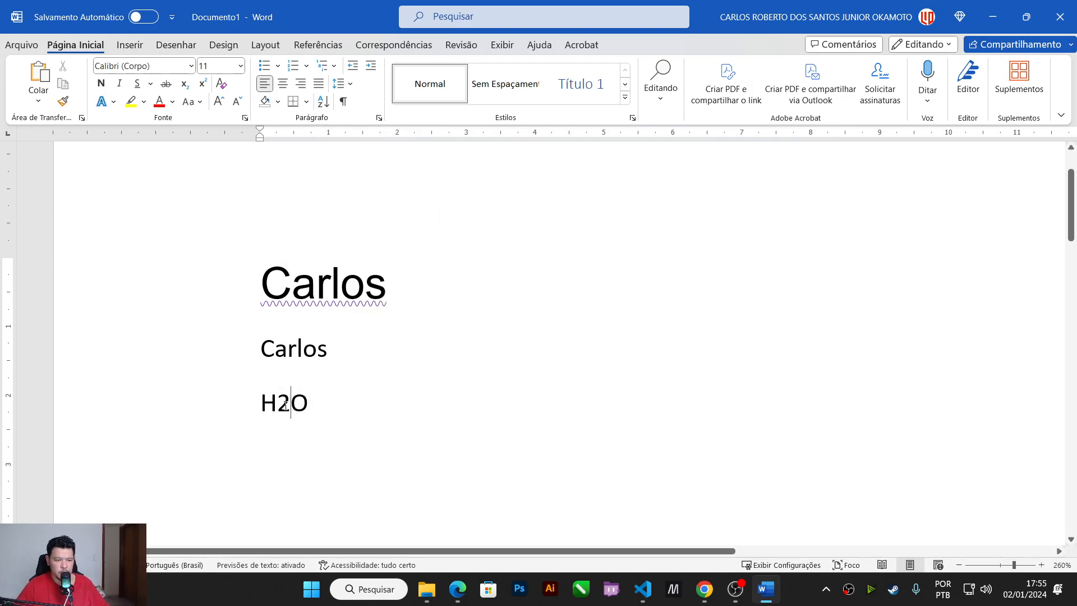
left_click_drag(288, 401, 278, 402)
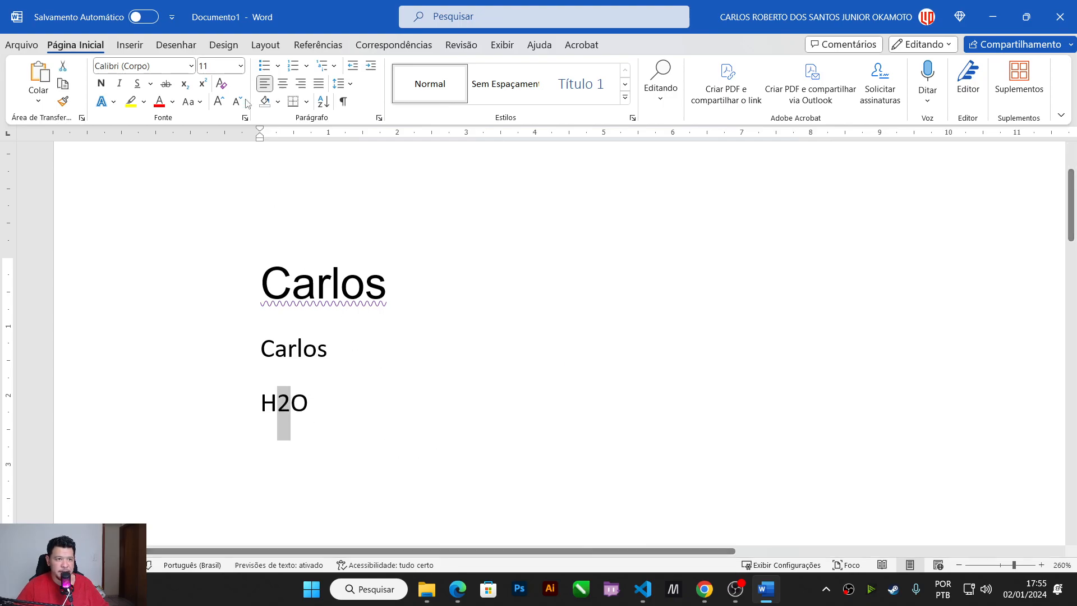
left_click(185, 84)
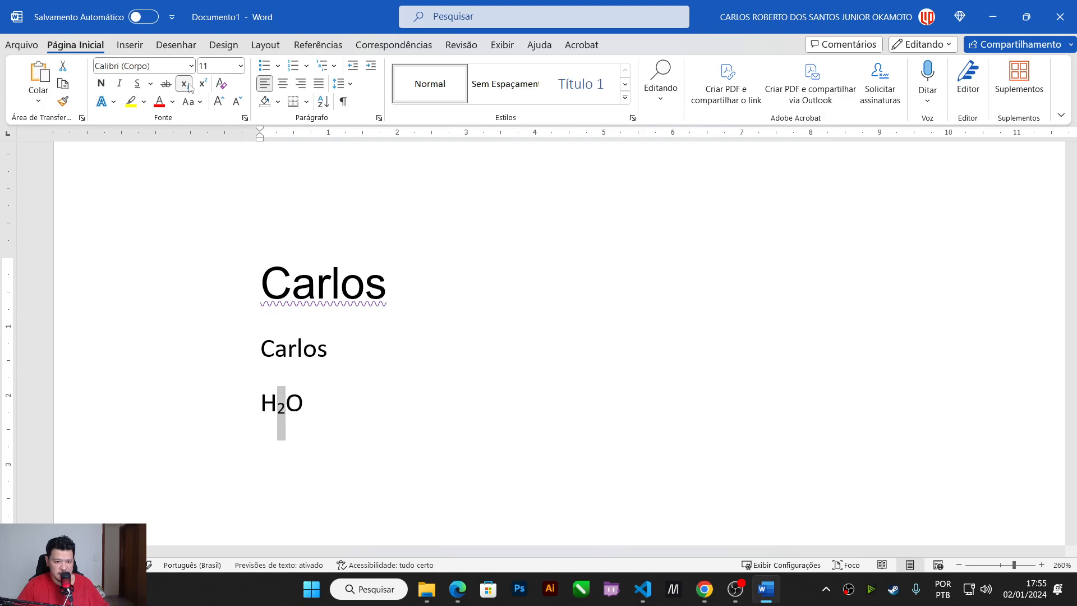
left_click(320, 416)
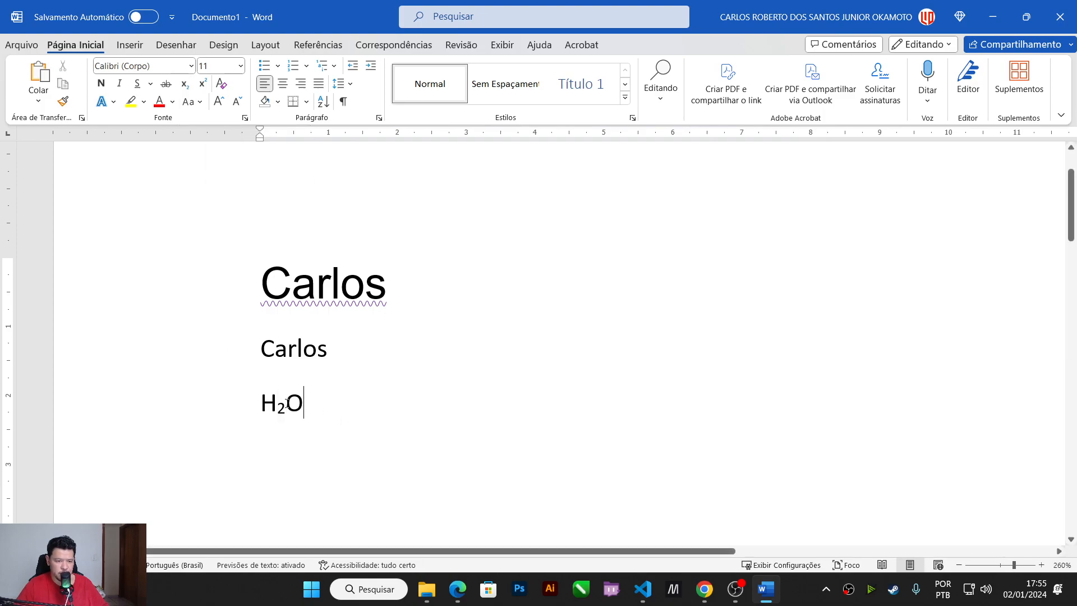
Step: Append " = ÁGUA" after the water formula and start a new line
type("= ÁGU")
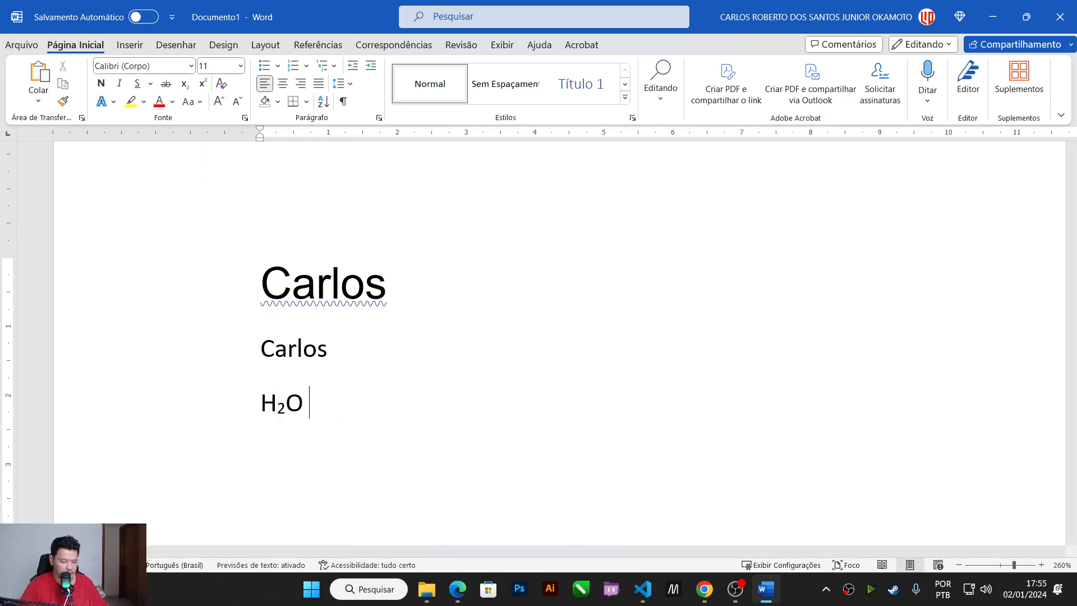
type("A")
key("BackSpace")
type("ÁGUA")
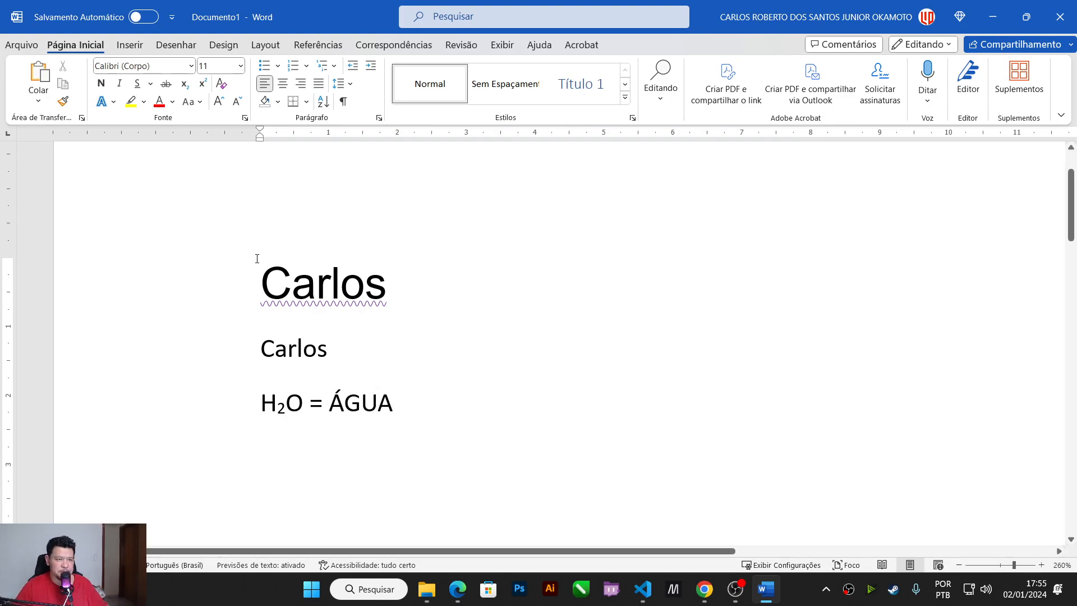
key("Return")
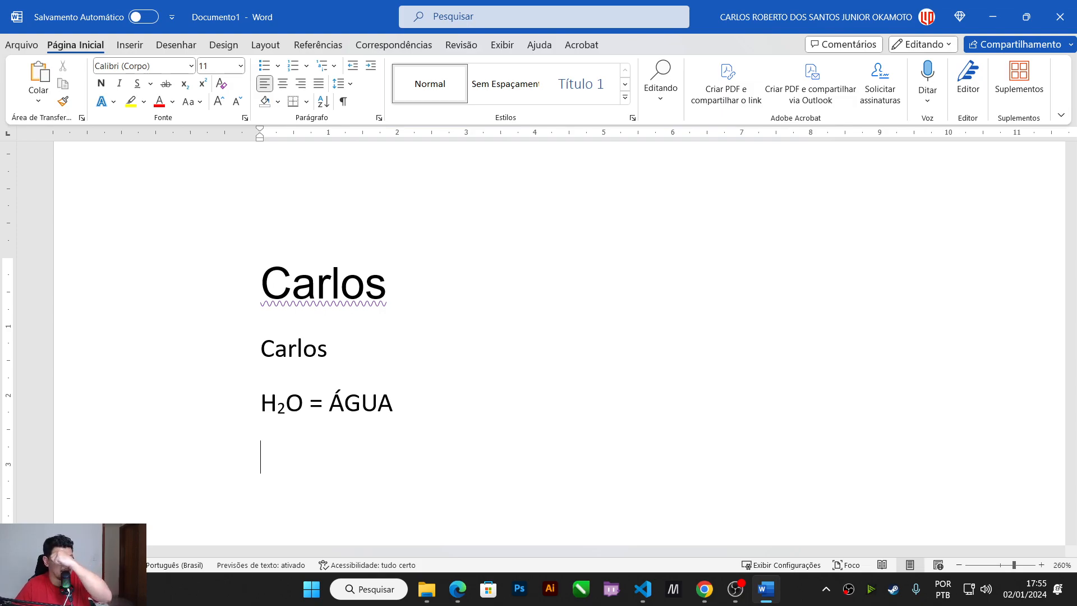
Step: Write 25 with a superscript 4, switch superscript off and continue with "dasdasdasdas" as normal text
type("25")
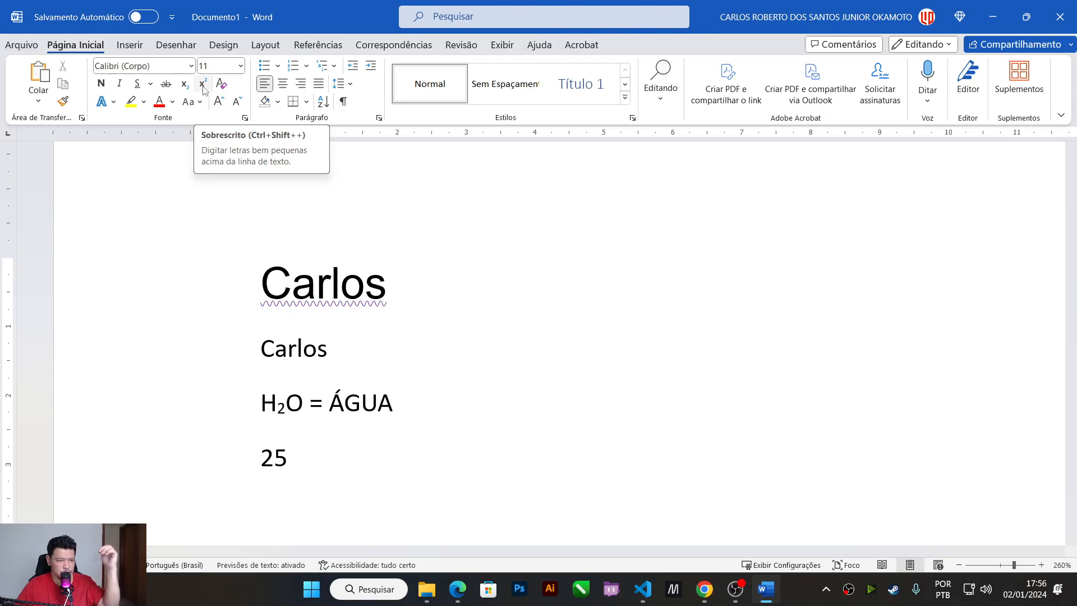
left_click(203, 89)
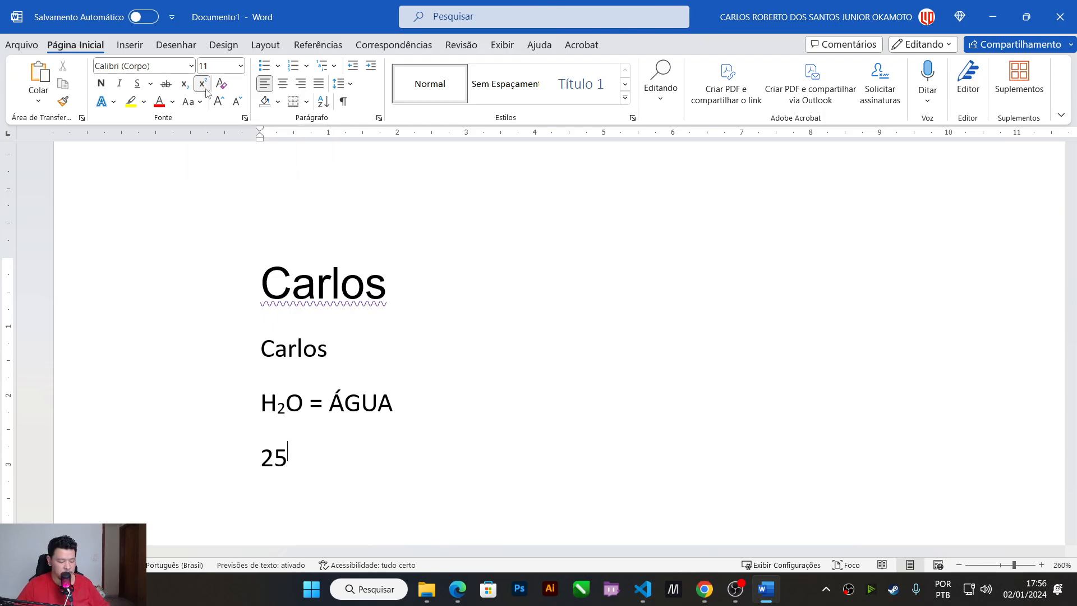
type("4")
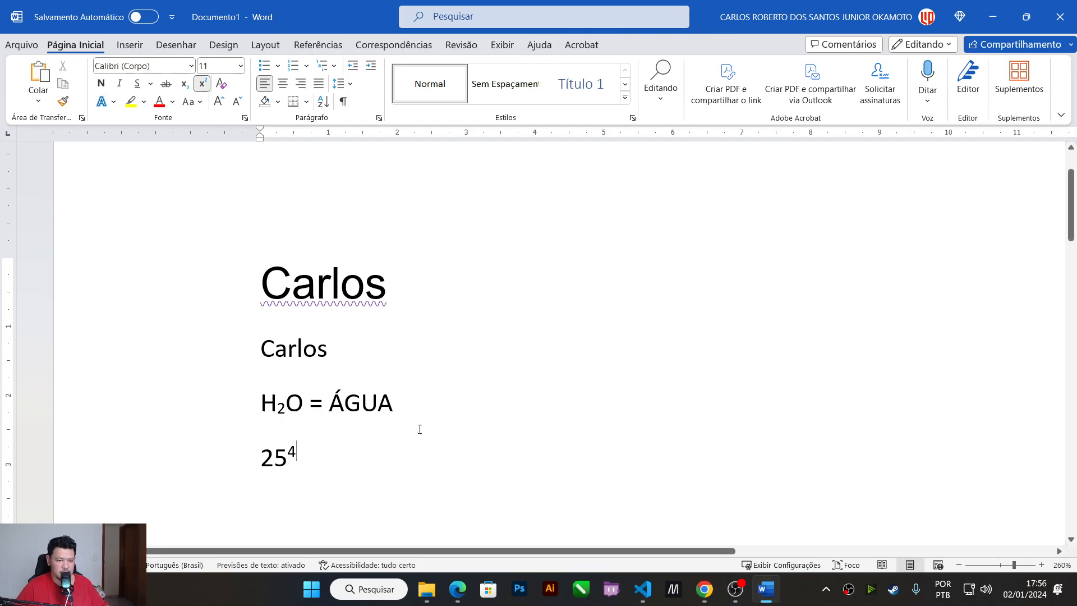
left_click(206, 83)
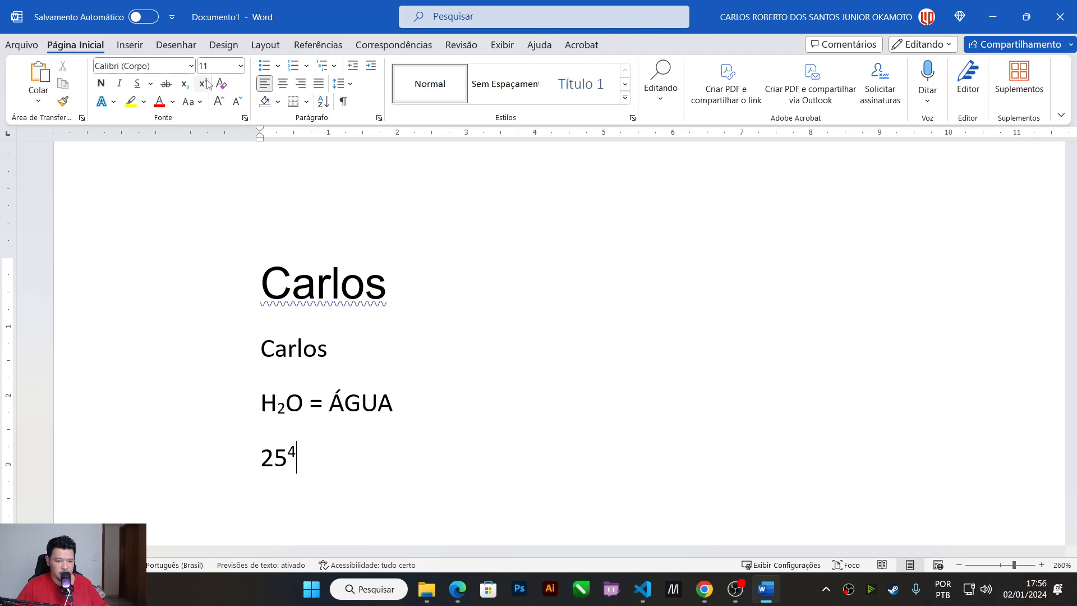
type("dasdasdasdas")
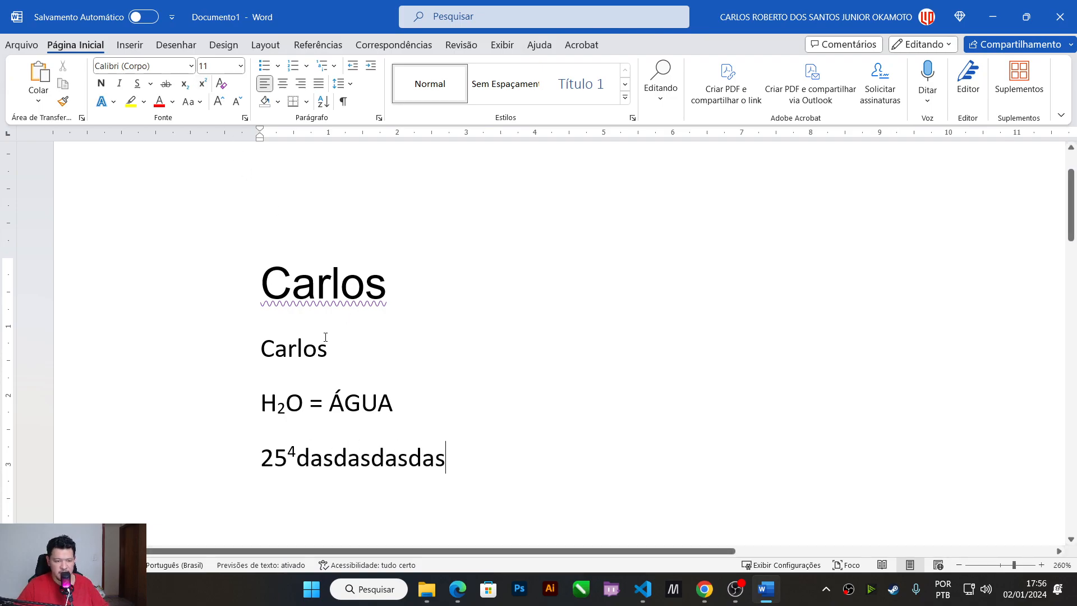
Step: Replace the whole last line with 254 and format its final digit 4 as superscript
left_click_drag(458, 459, 228, 457)
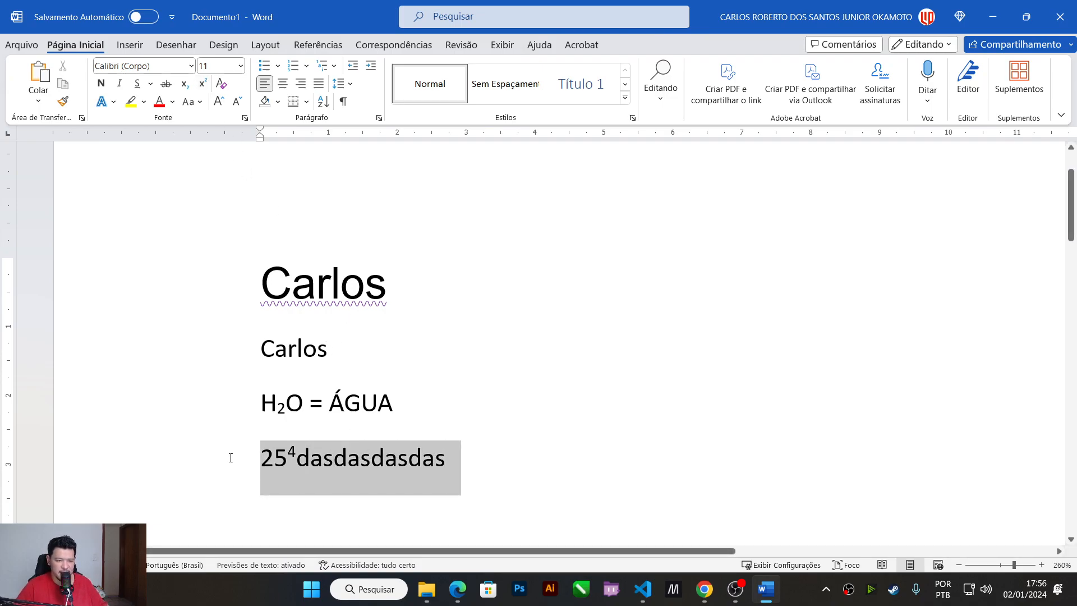
type("254")
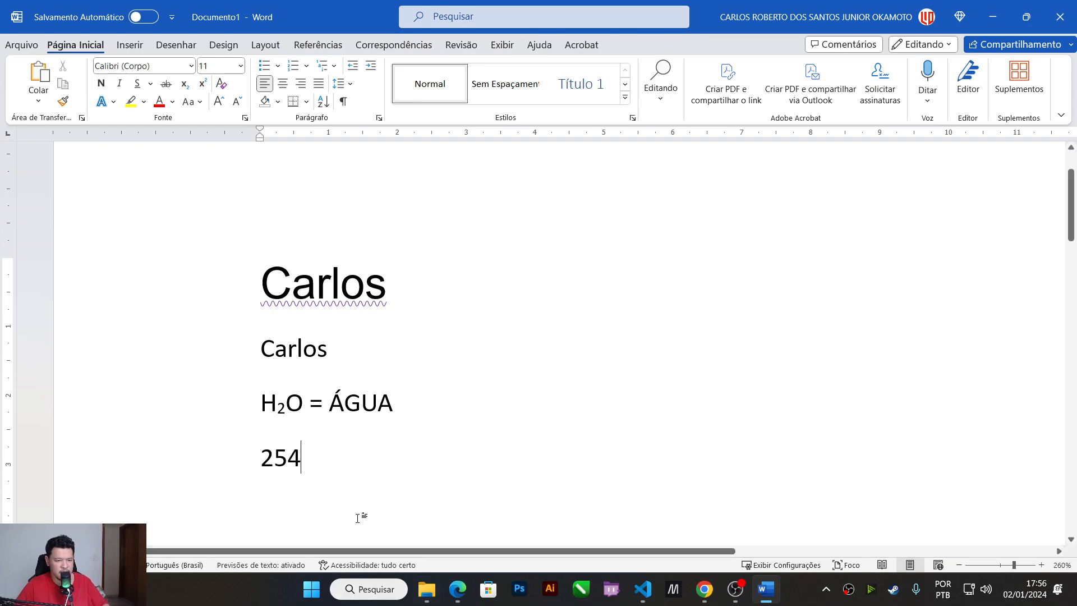
left_click_drag(318, 476, 287, 466)
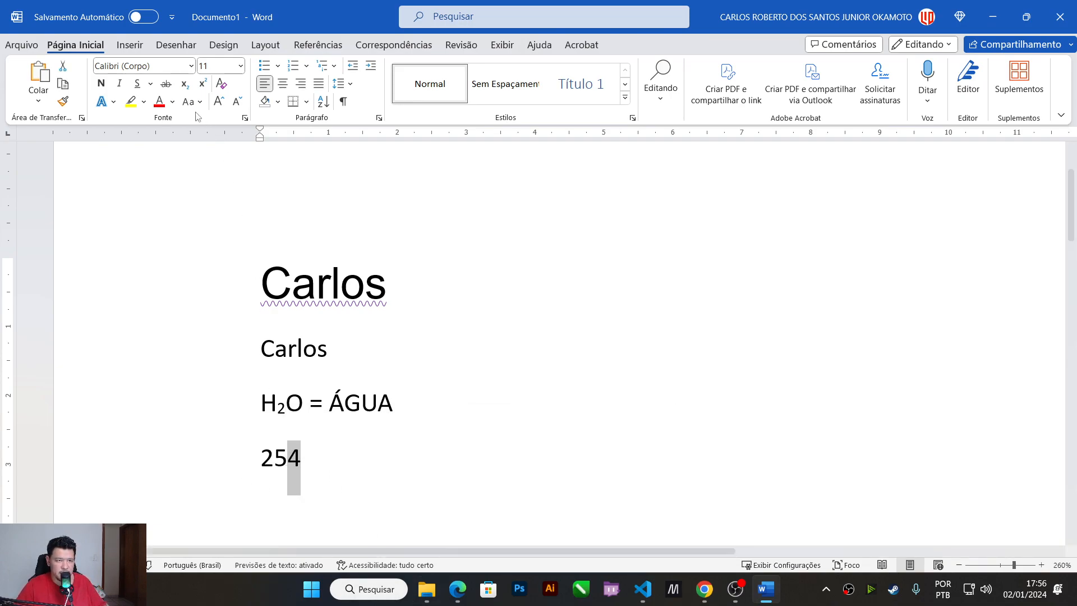
left_click(203, 84)
Step: Add "dsadasdasda" as normal text after the superscript 4, separated from it by a space
left_click(423, 412)
left_click(311, 459)
key("ctrl+shift+equal")
type("dsadasdasda")
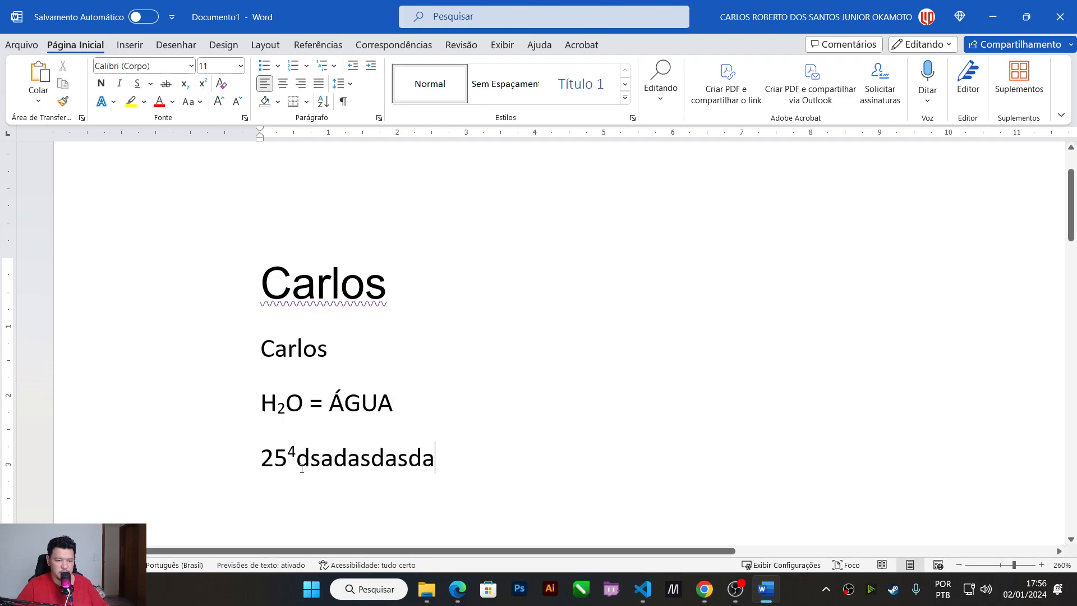
left_click(303, 461)
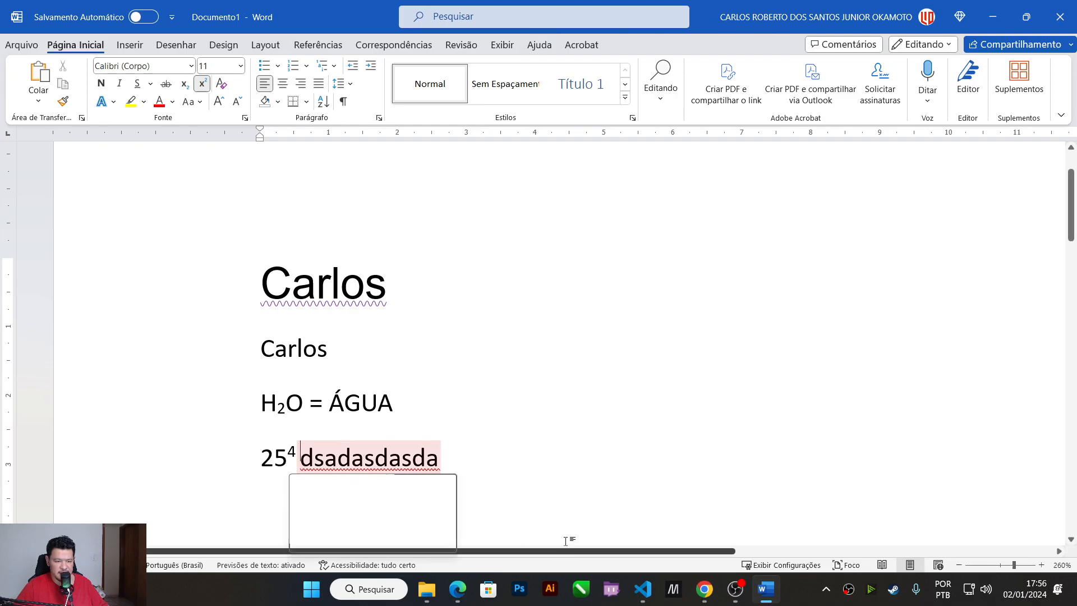
left_click(575, 440)
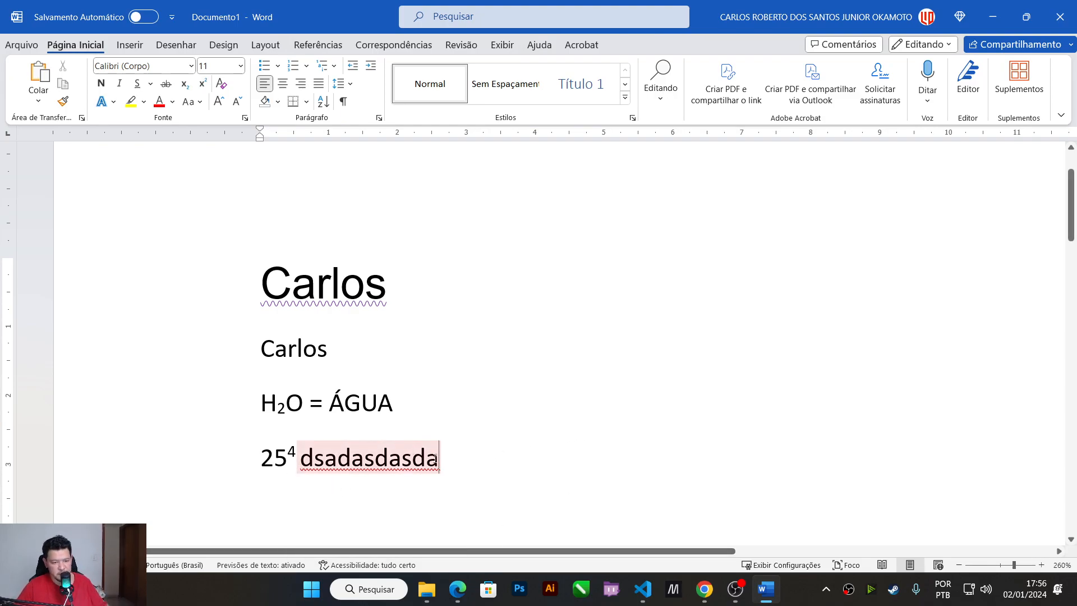
left_click_drag(480, 464, 260, 393)
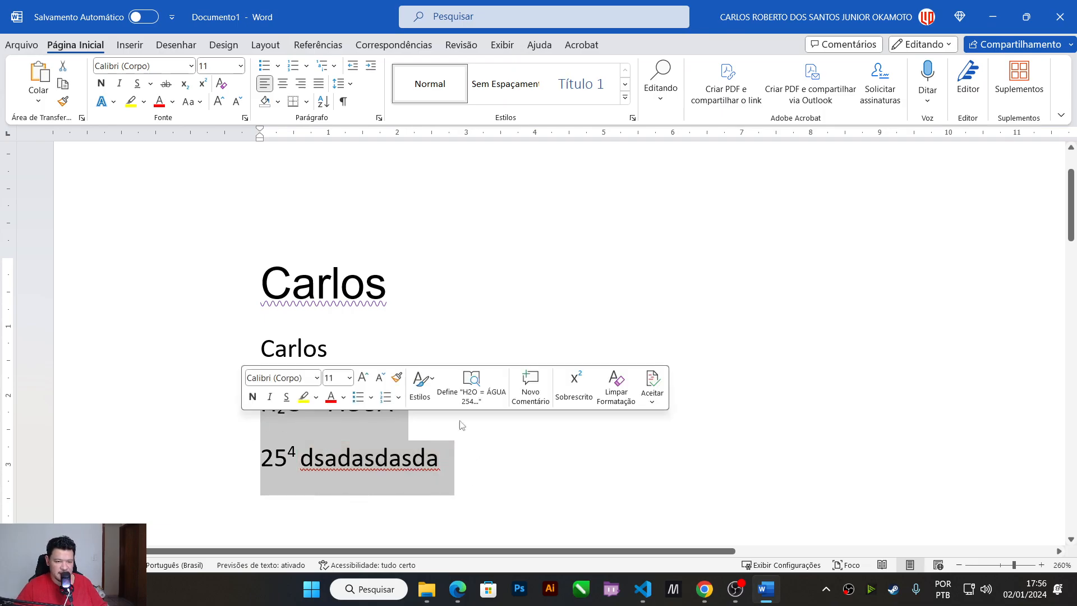
left_click(499, 446)
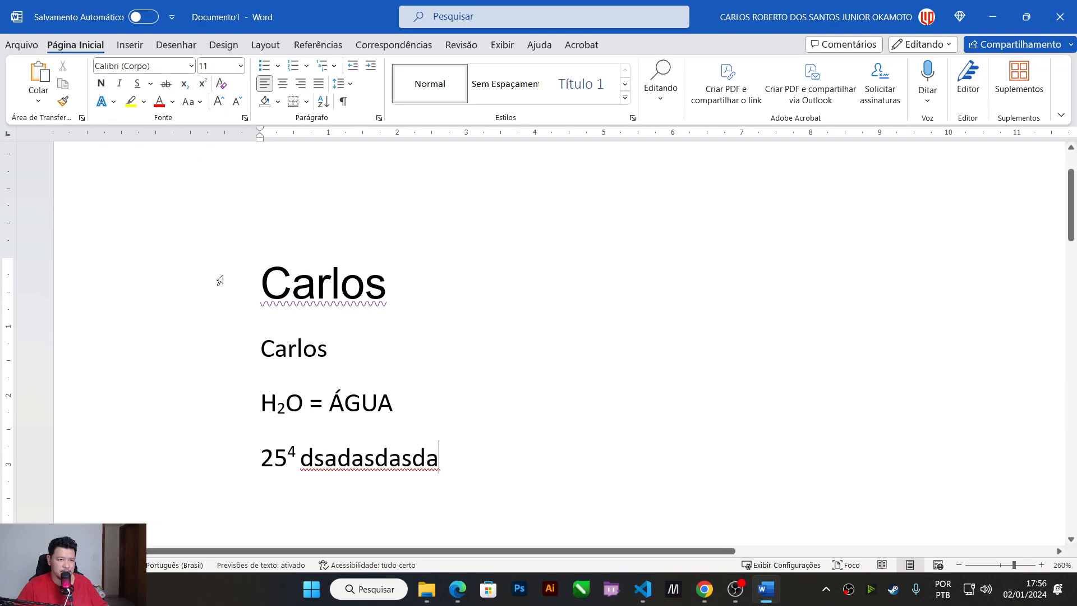
Step: Apply the light-gray engraved-look preset text effect, the last one in the gallery, to the first line
left_click_drag(389, 289, 288, 308)
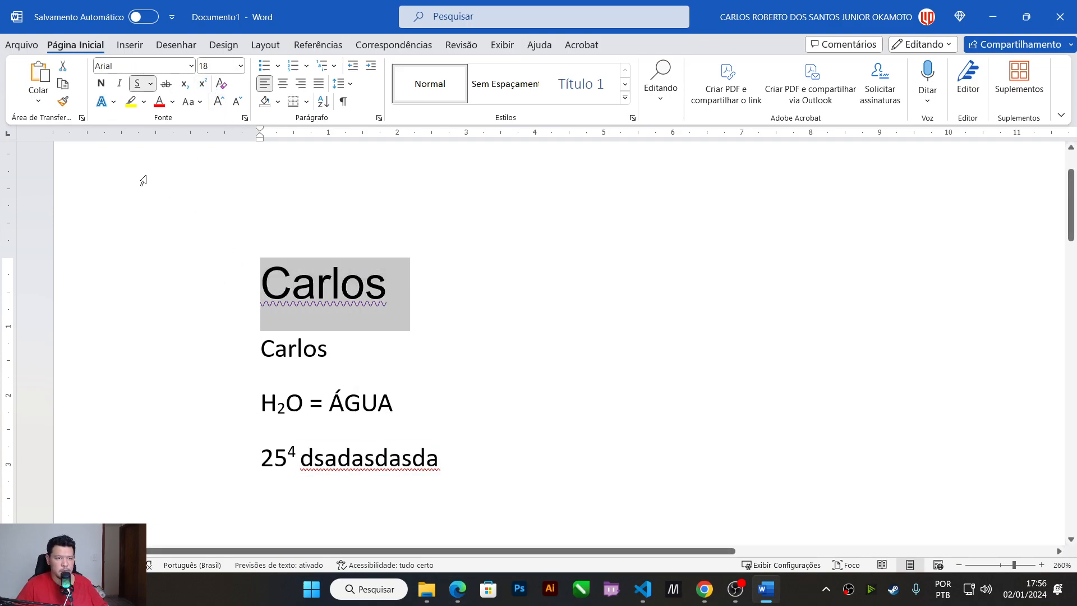
left_click(114, 102)
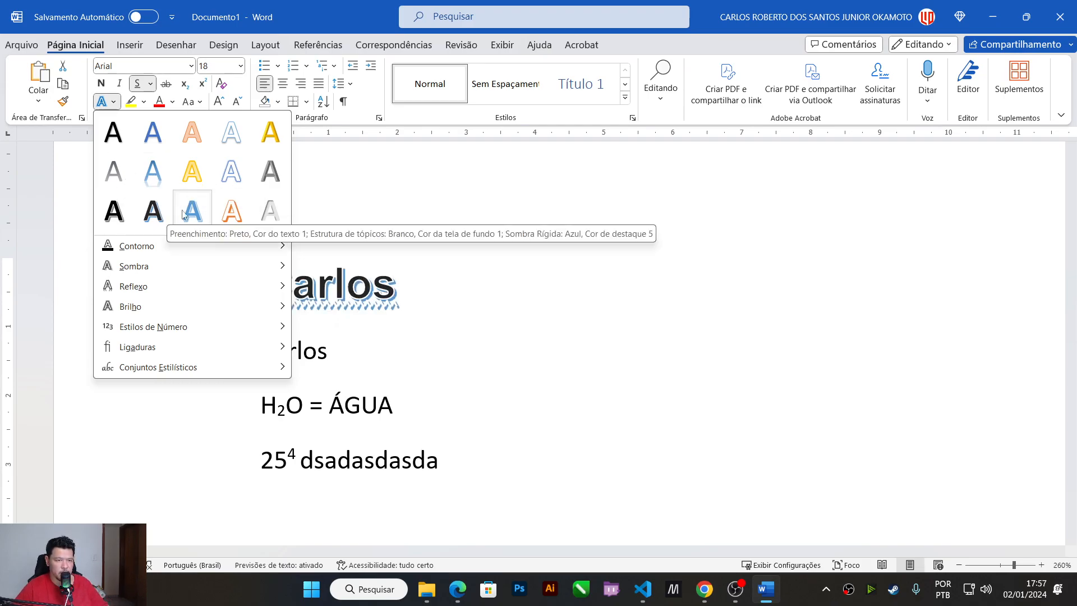
left_click(276, 218)
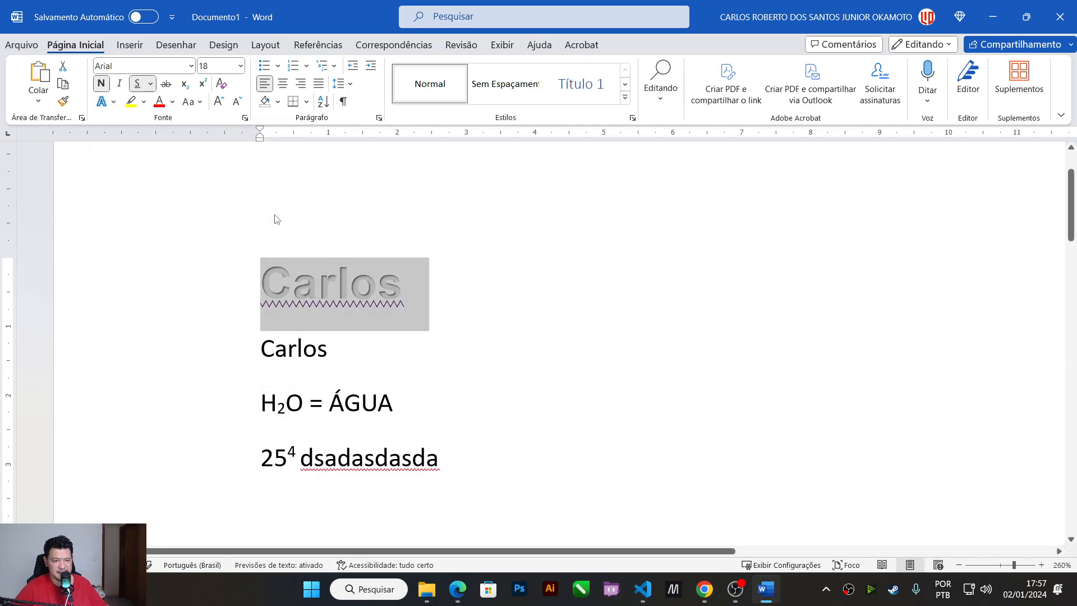
left_click(368, 242)
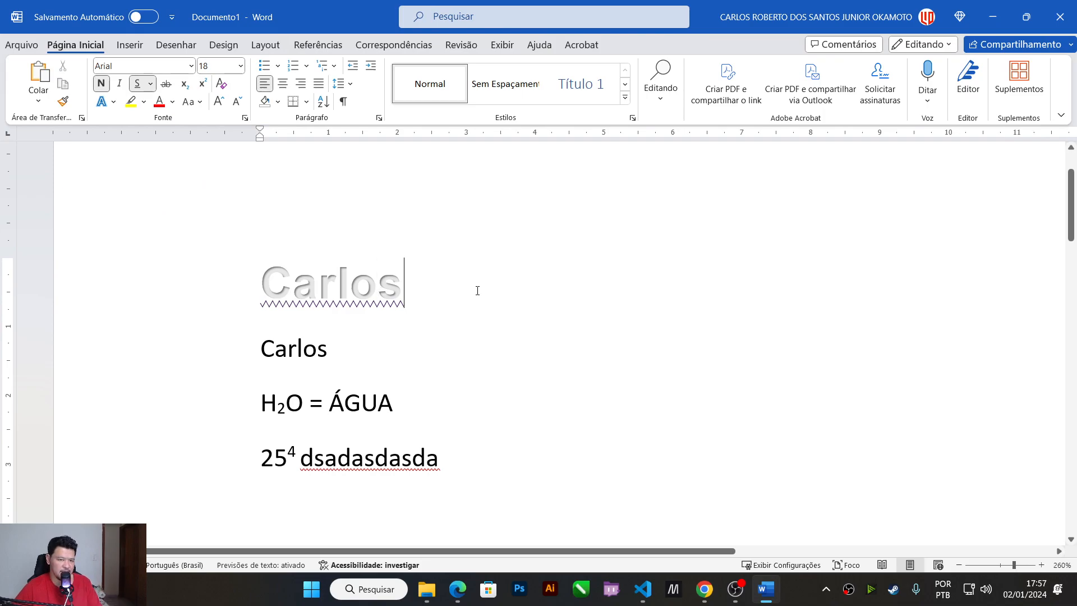
left_click(393, 371)
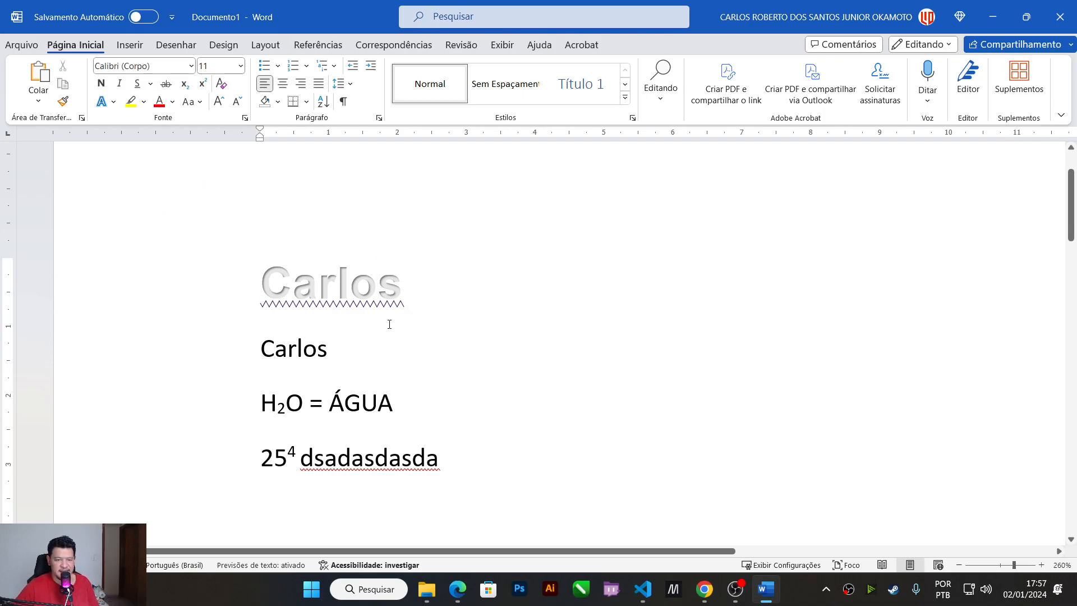
Step: Switch bold off and back on for the first line
left_click_drag(413, 286, 259, 285)
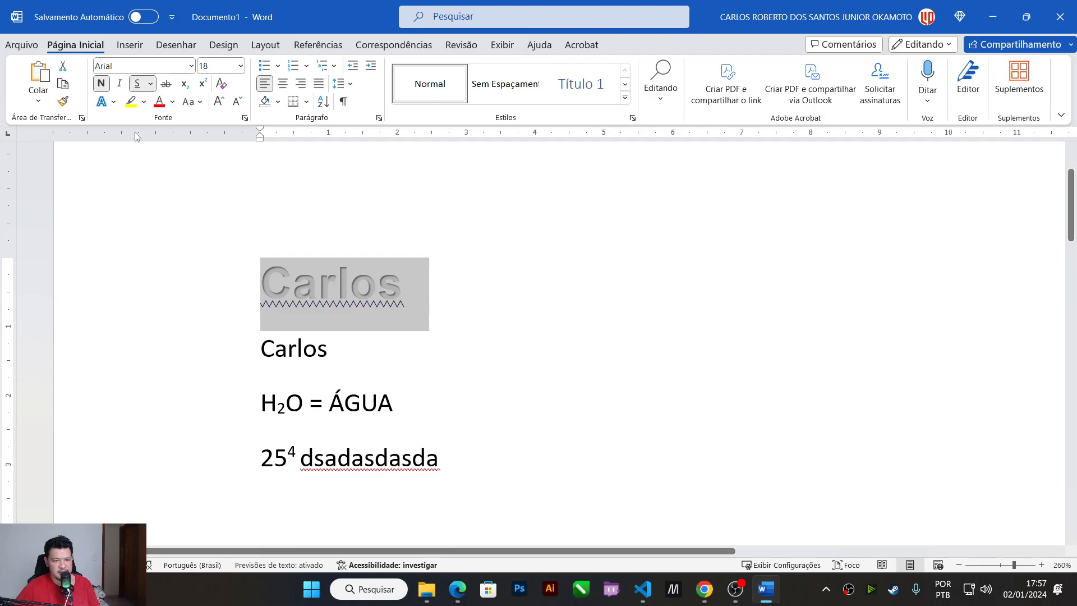
left_click(101, 83)
left_click(101, 83)
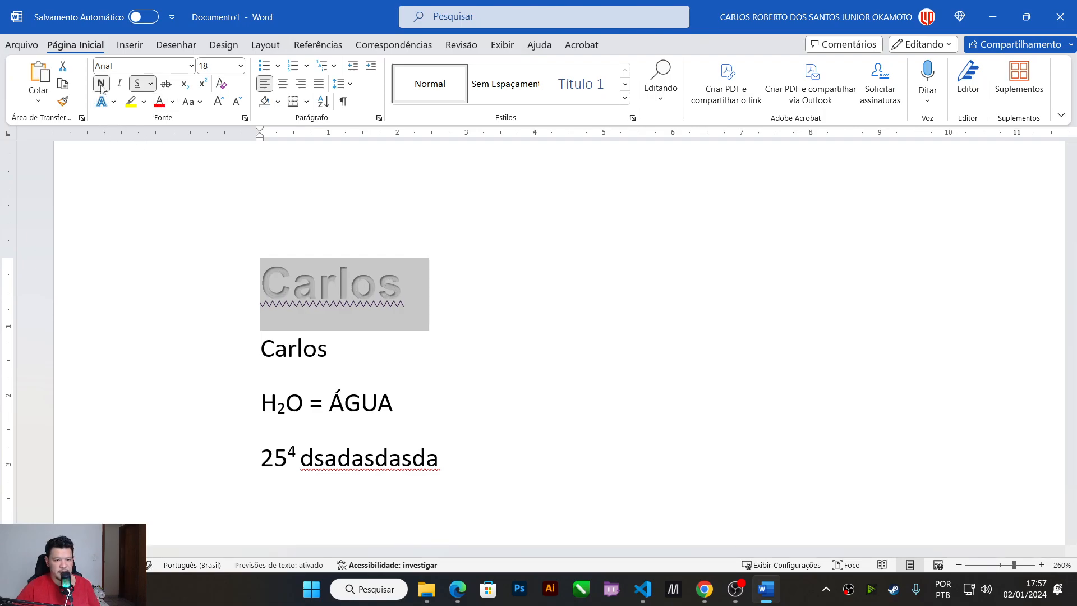
Step: Highlight the first line in yellow and remove the highlight again with no color
left_click(143, 102)
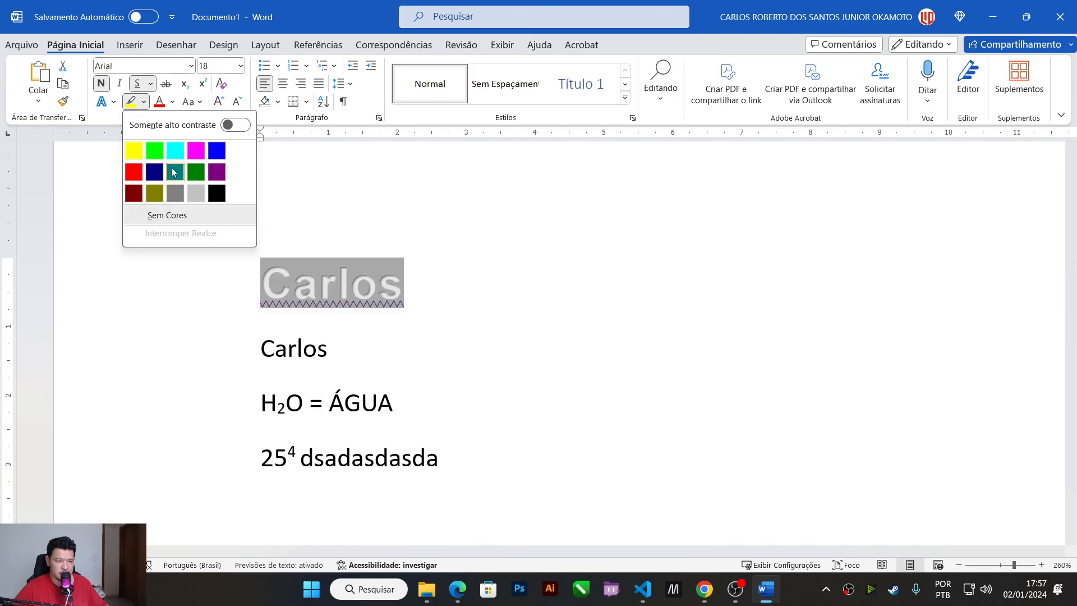
left_click(136, 152)
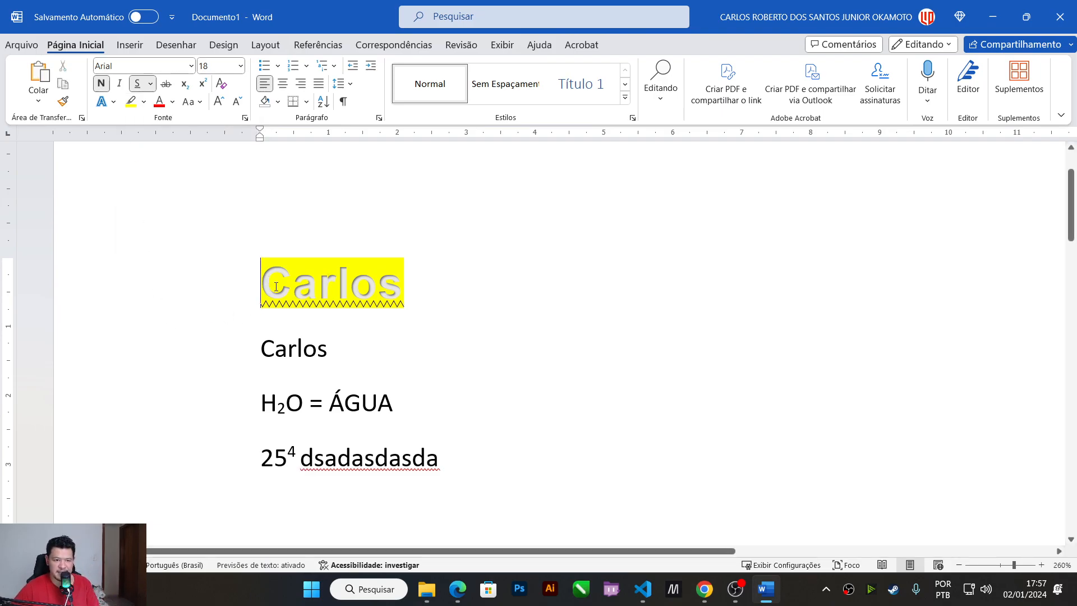
left_click_drag(261, 282, 429, 287)
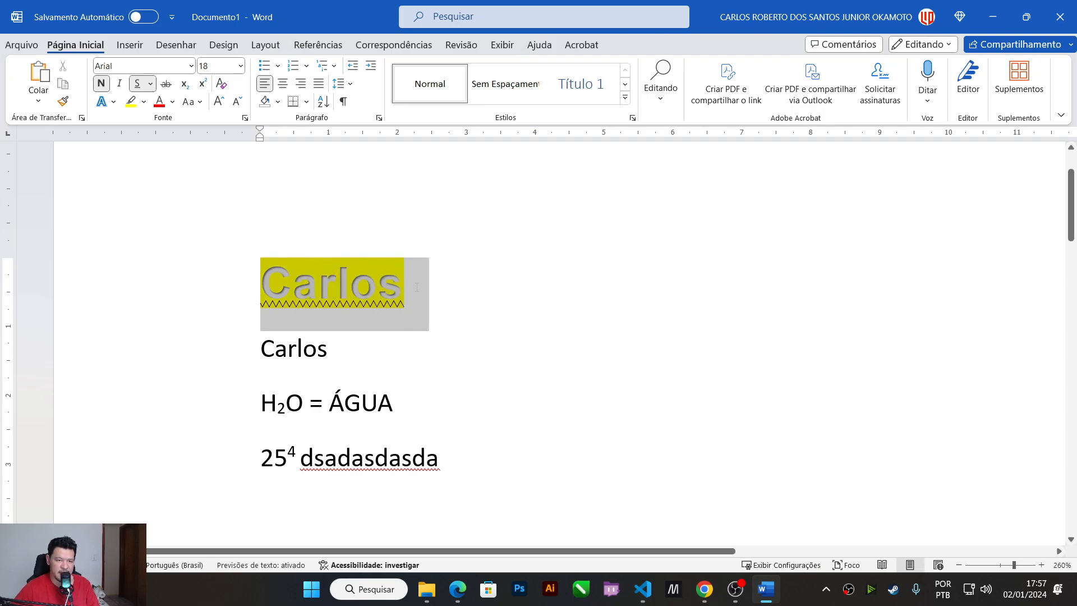
left_click(143, 102)
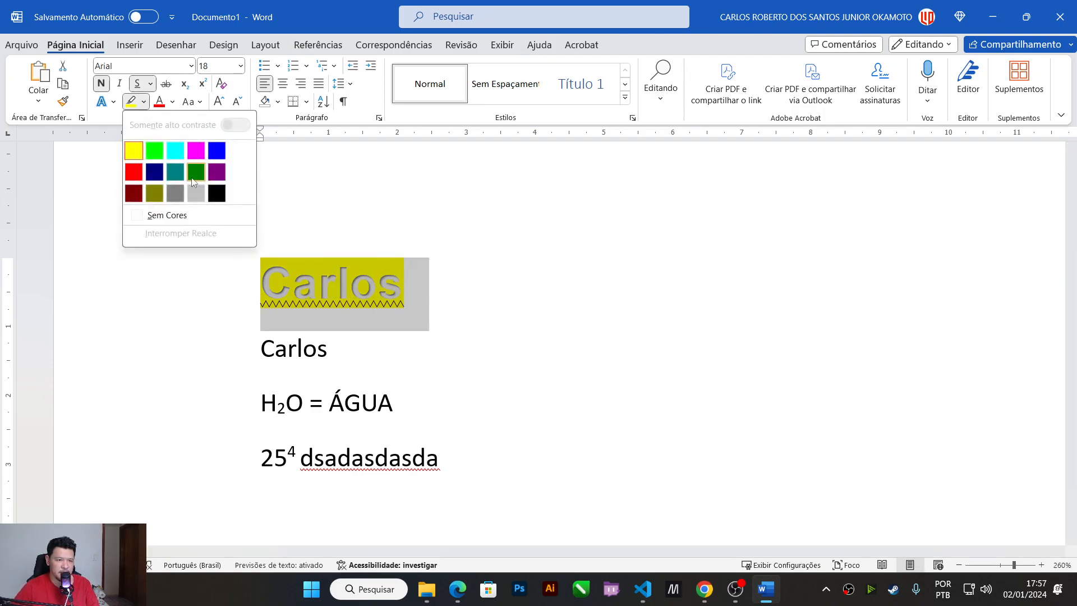
left_click(178, 221)
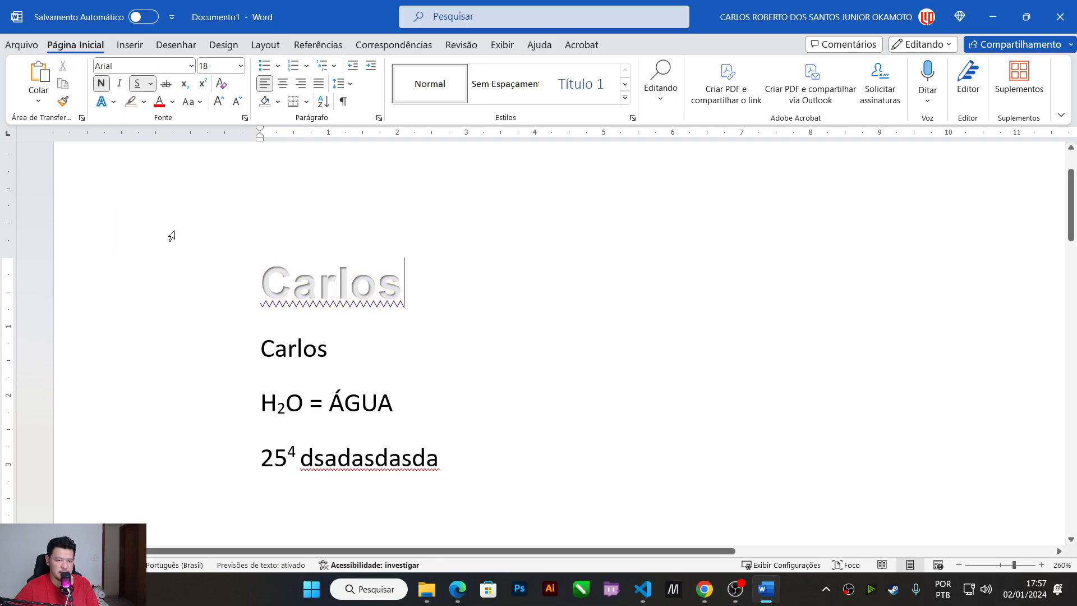
Step: Highlight the first line in bright green
left_click_drag(261, 285, 411, 284)
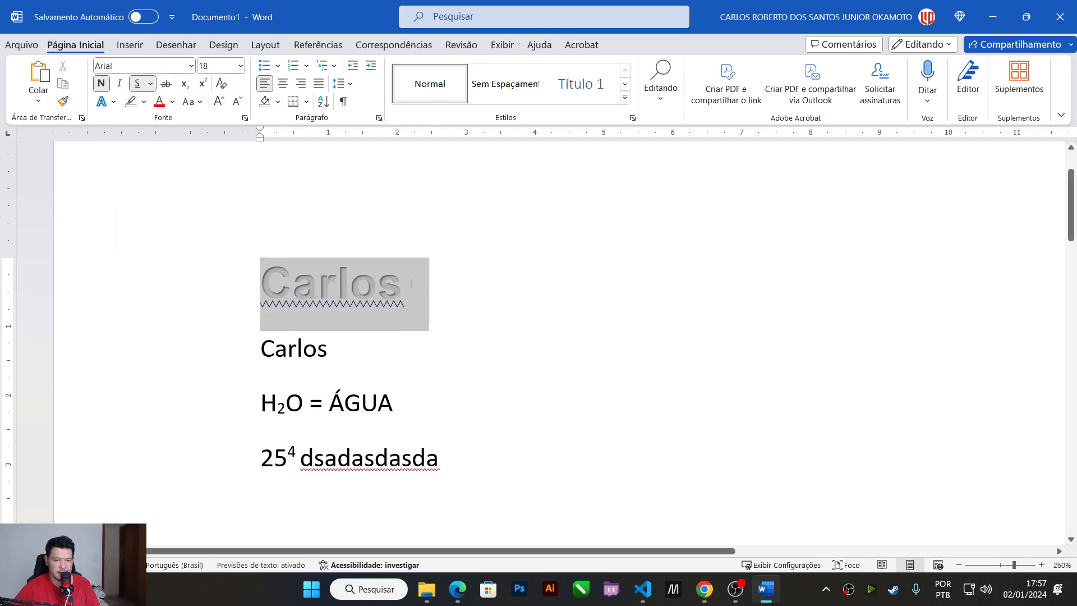
left_click(143, 102)
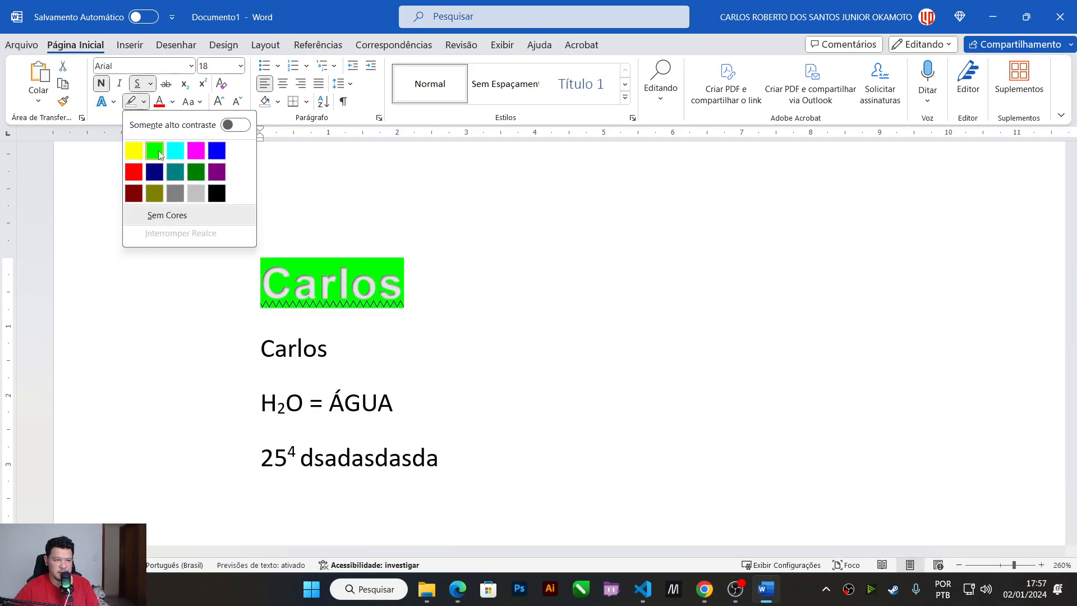
left_click(154, 152)
Step: Set the first line's font color to standard red
left_click_drag(392, 299, 296, 291)
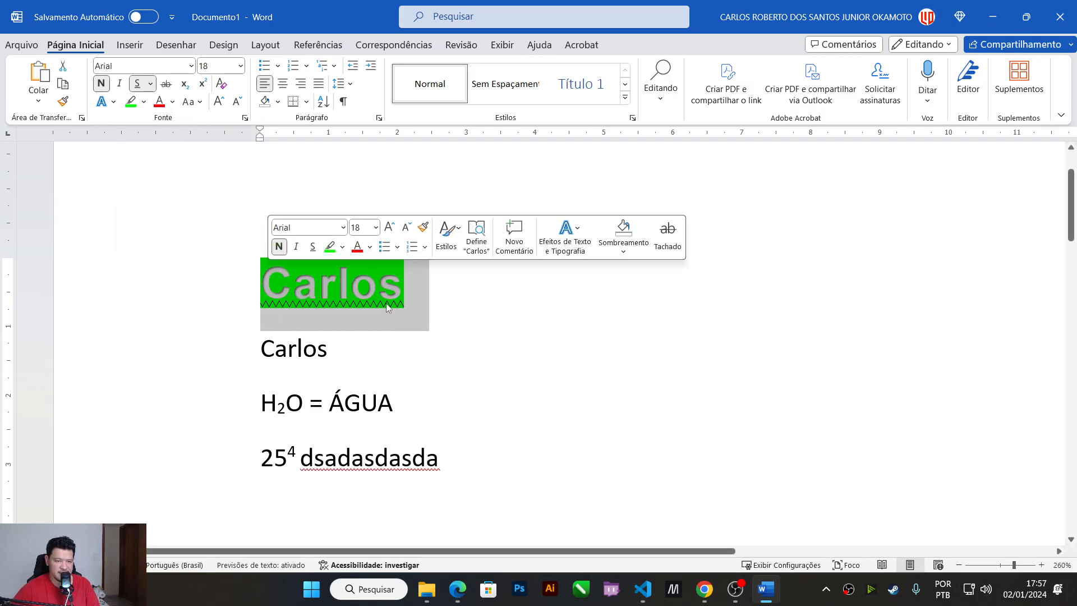
left_click(173, 102)
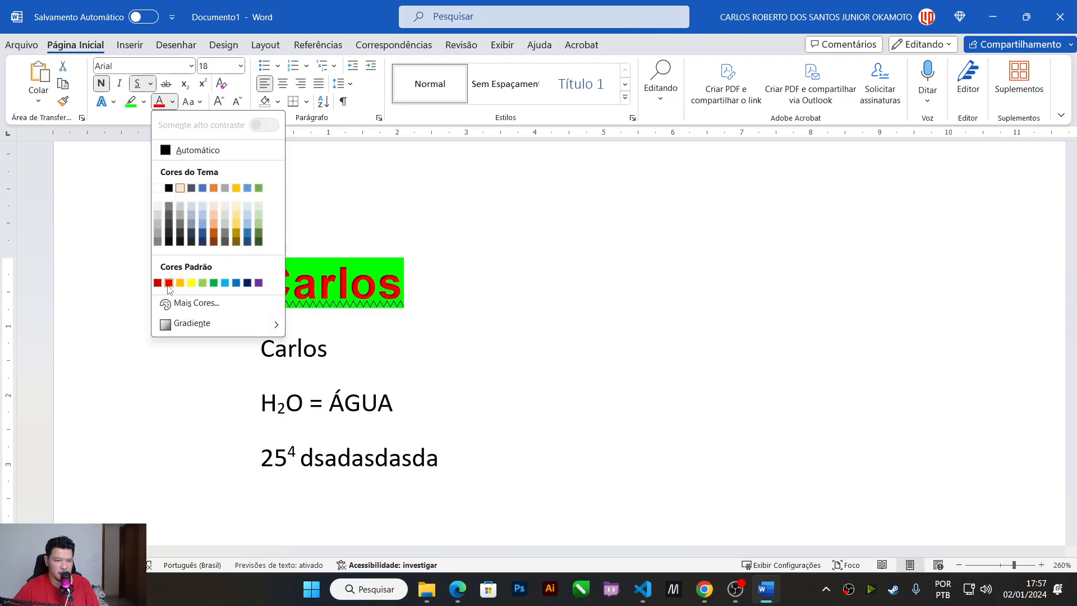
left_click(167, 284)
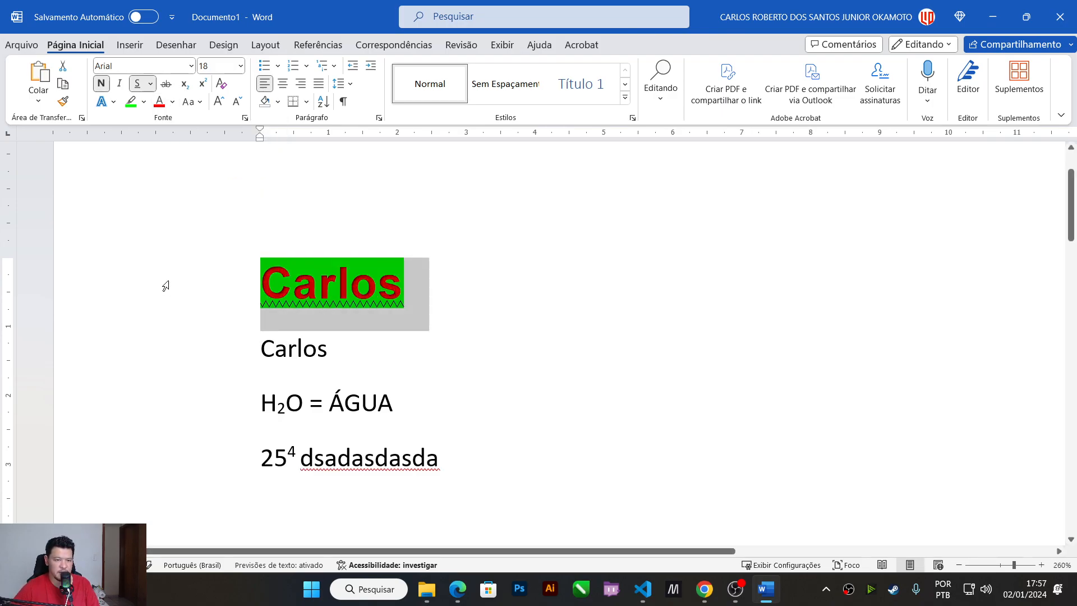
left_click(338, 321)
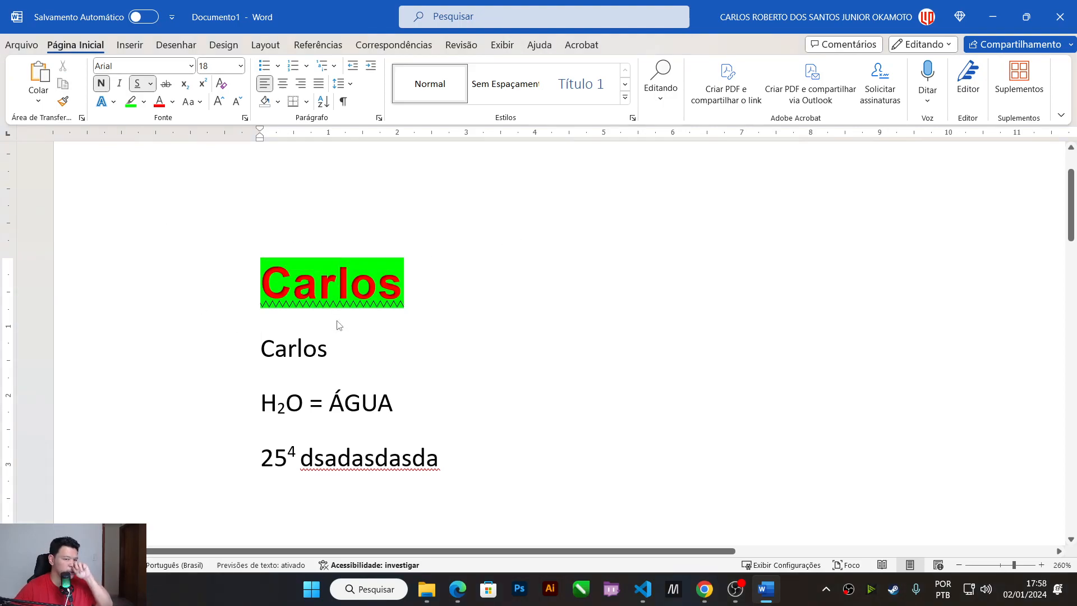
left_click(409, 297)
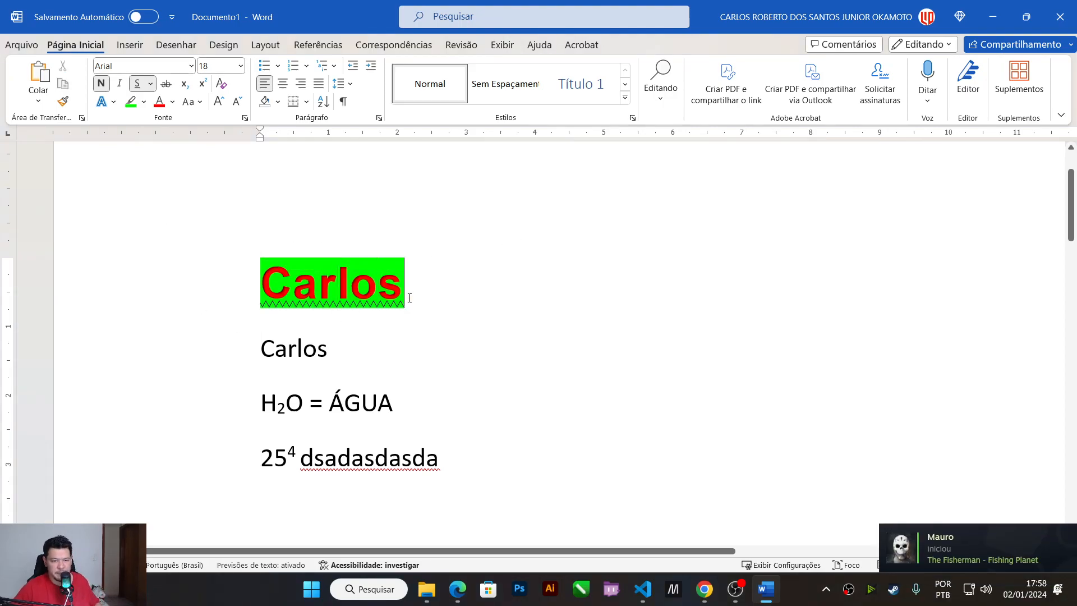
Step: Cycle the first line's letter case twice, through uppercase and lowercase back to a capitalized initial
left_click_drag(410, 287, 231, 299)
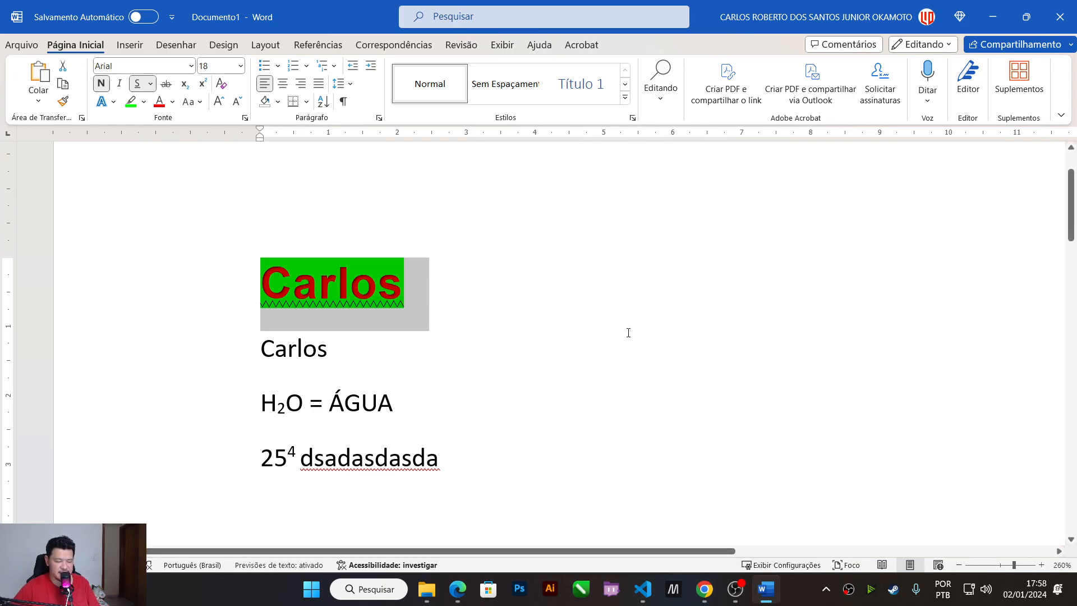
left_click(393, 407)
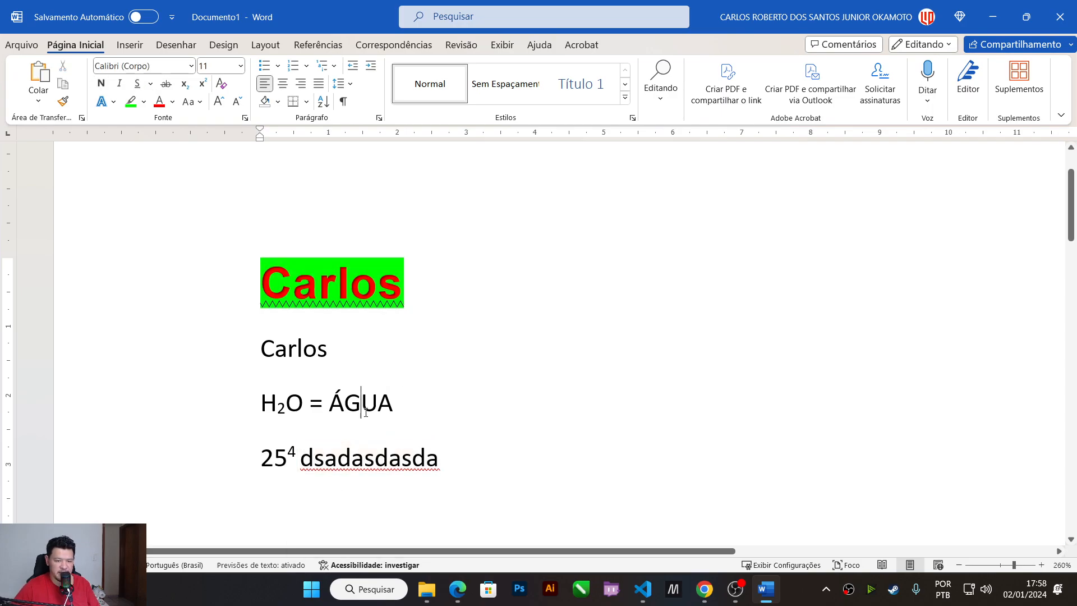
triple_click(404, 289)
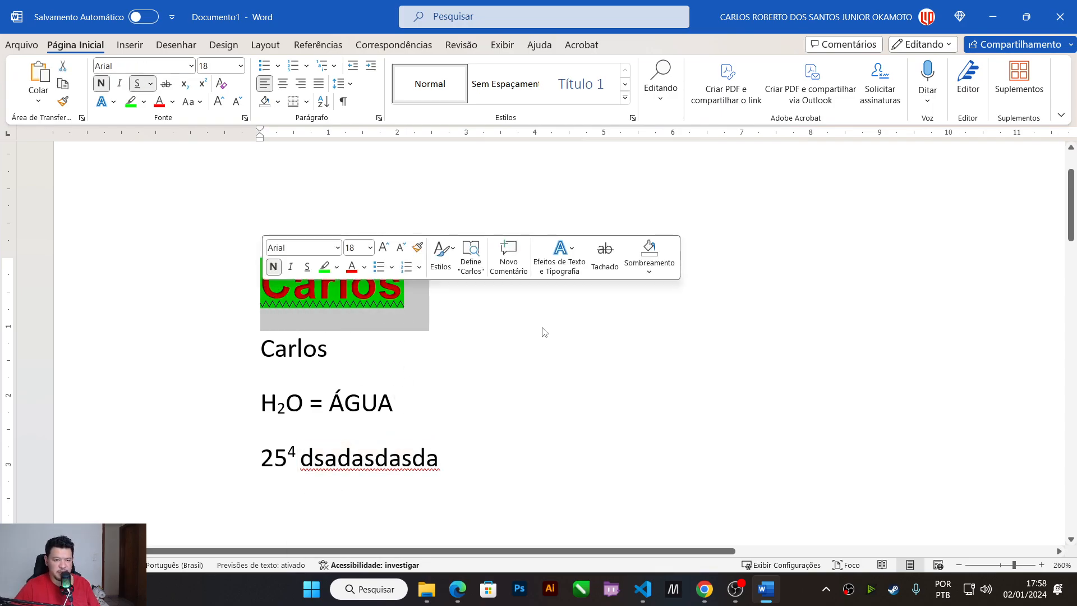
scroll(420, 303, "up", 1)
scroll(420, 303, "up", 1)
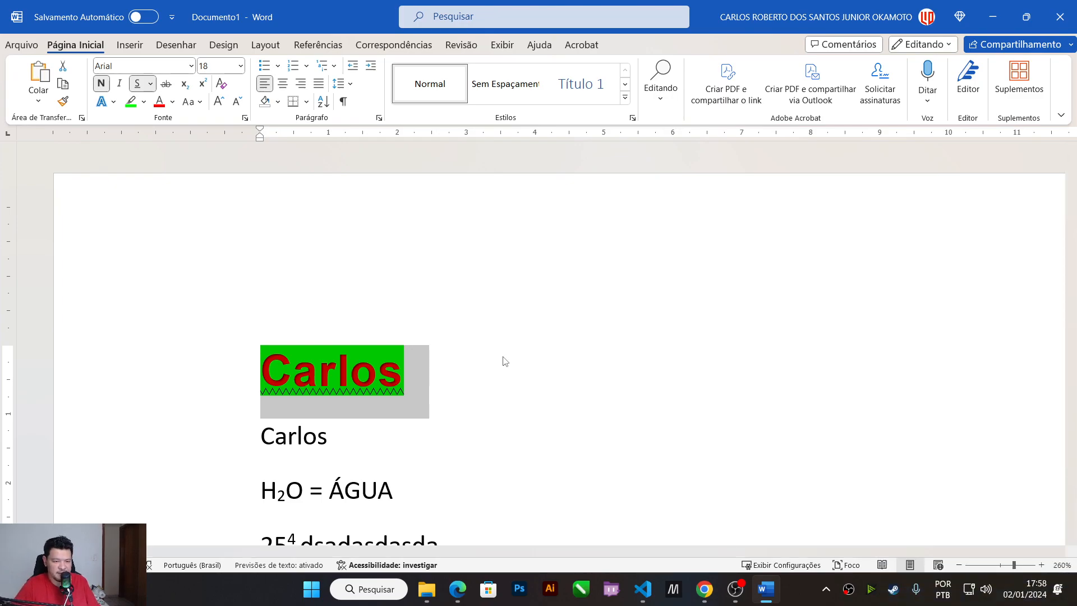
key("shift+F3")
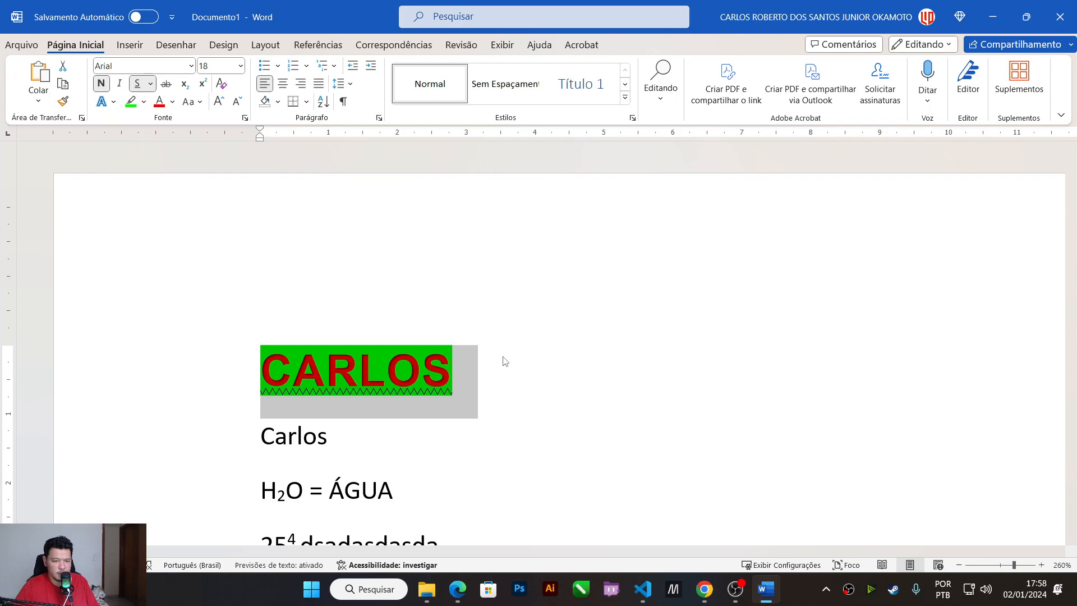
key("shift+F3")
key("shift+F3")
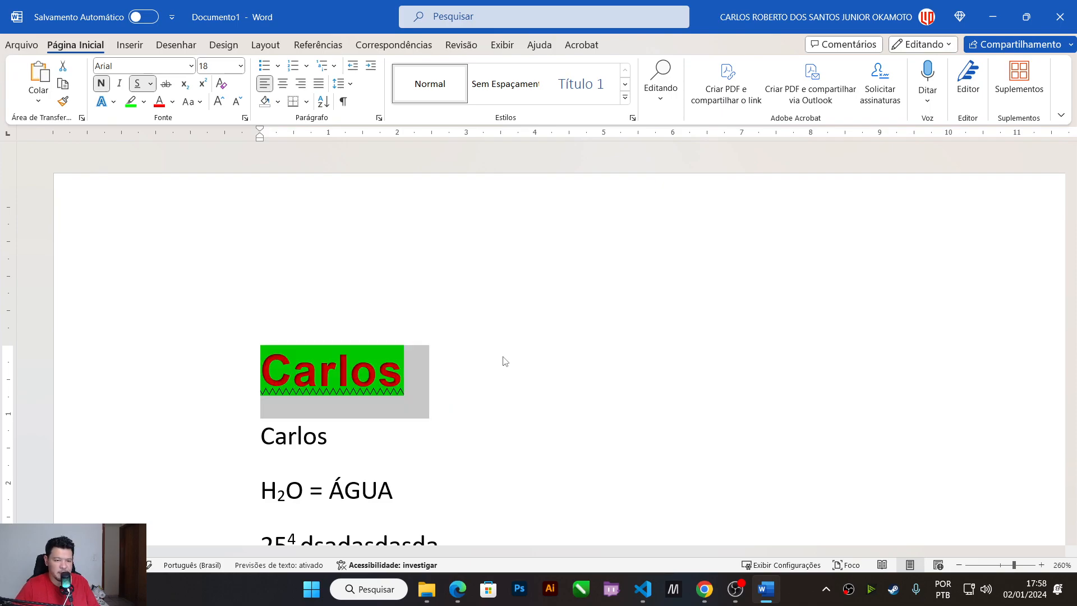
key("shift+F3")
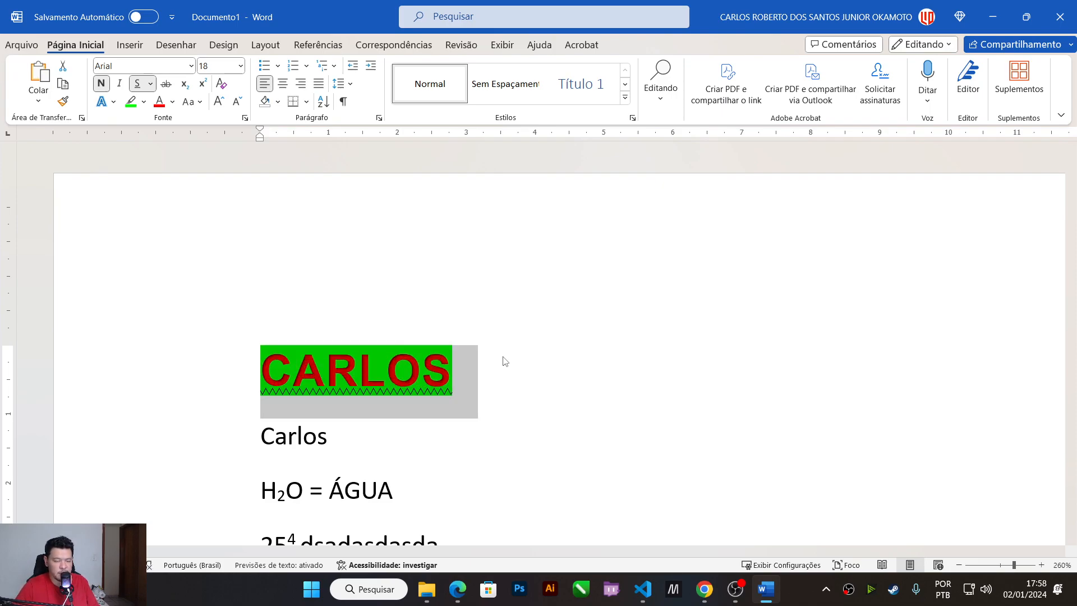
key("shift+F3")
key("shift+F3")
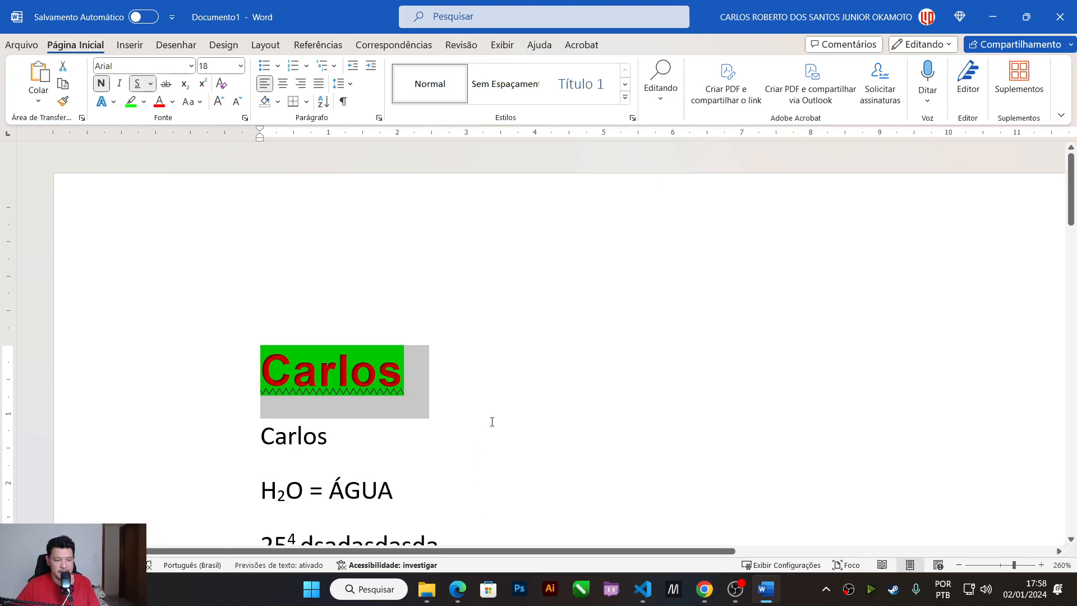
left_click(454, 418)
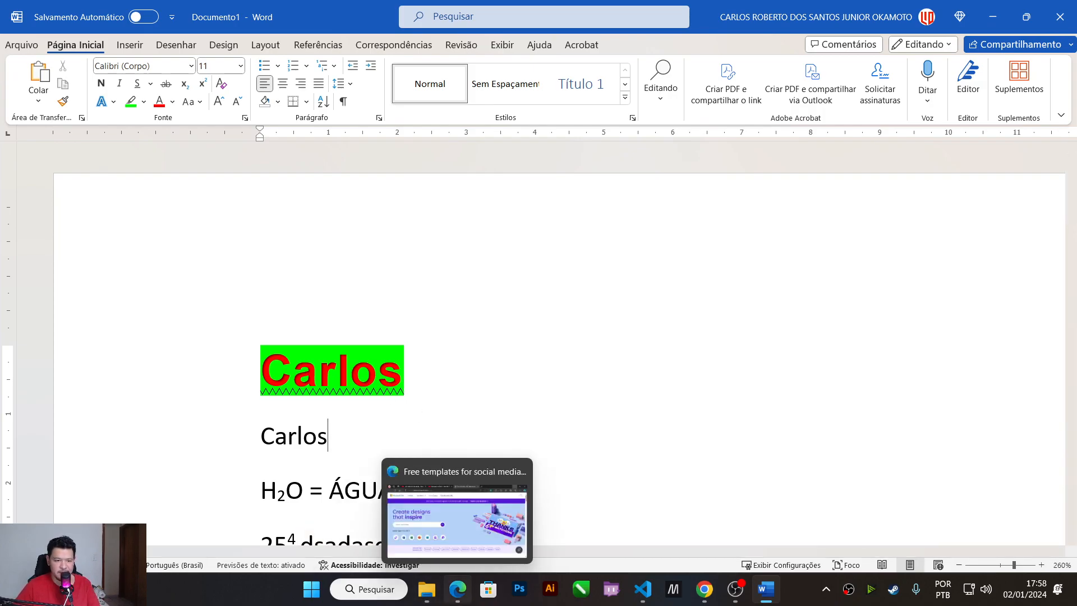
Step: Switch to the Microsoft Edge browser and open the Google home page
left_click(458, 589)
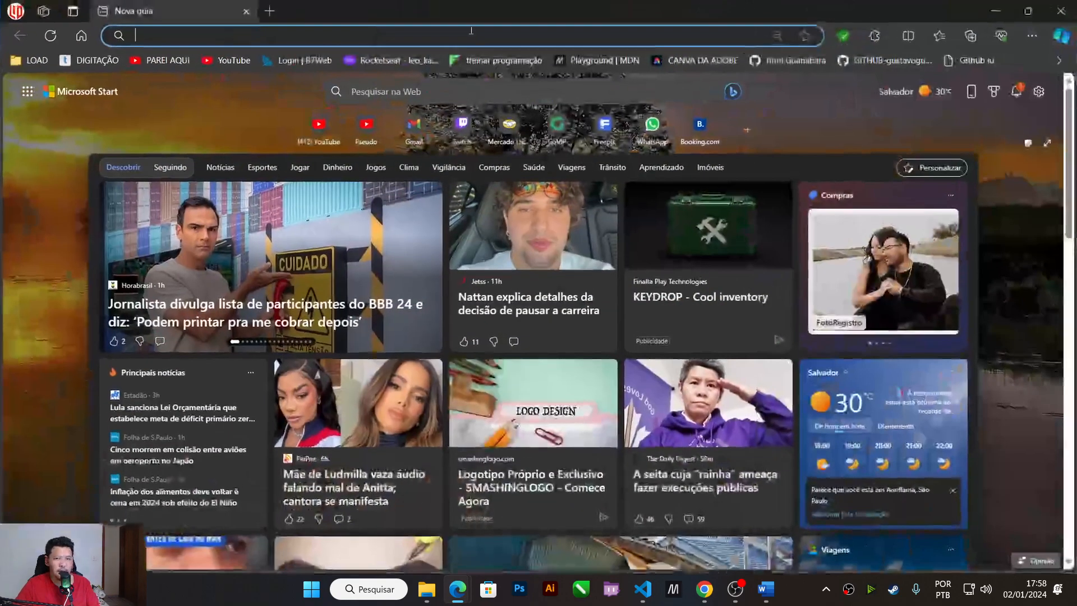
left_click(471, 29)
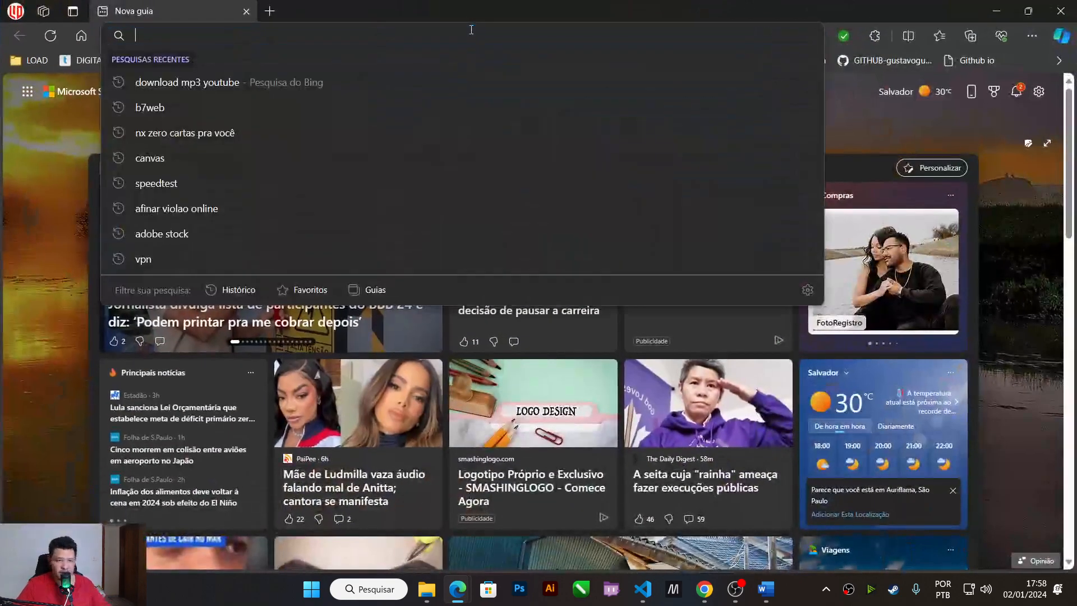
type("google")
key("Return")
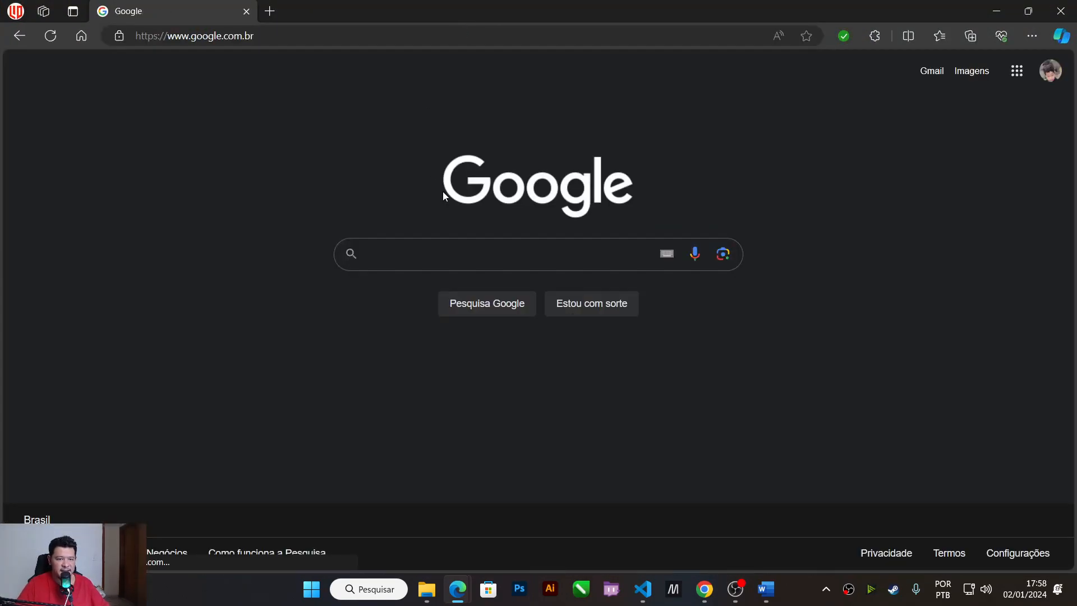
Step: Search Google for "sinpse filve" and refine the search to the suggestion "sinopse filme som da liberdade"
type("sinp")
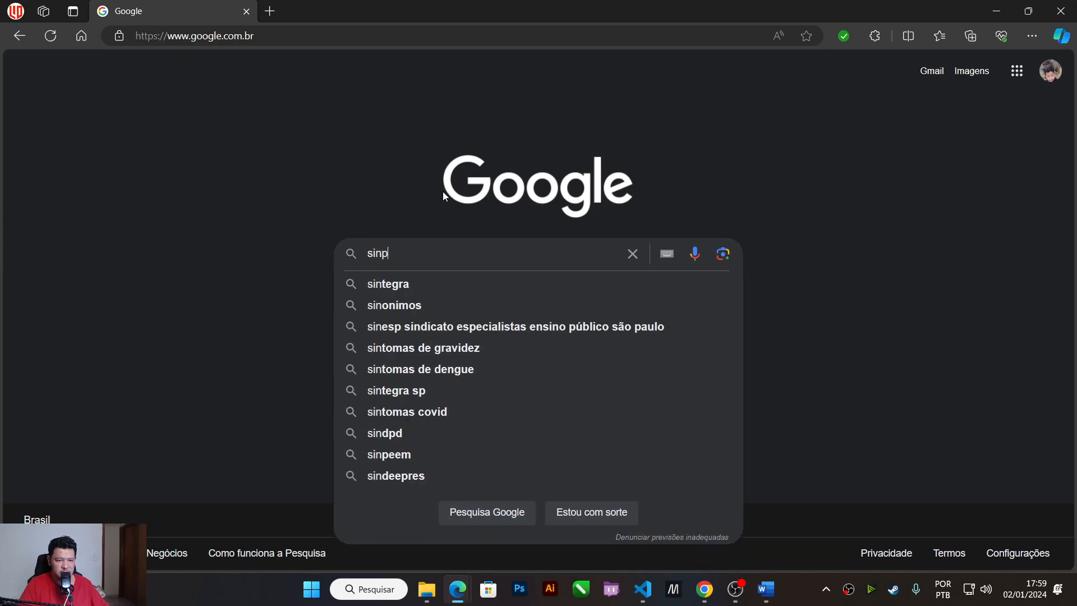
type("se filve")
key("Return")
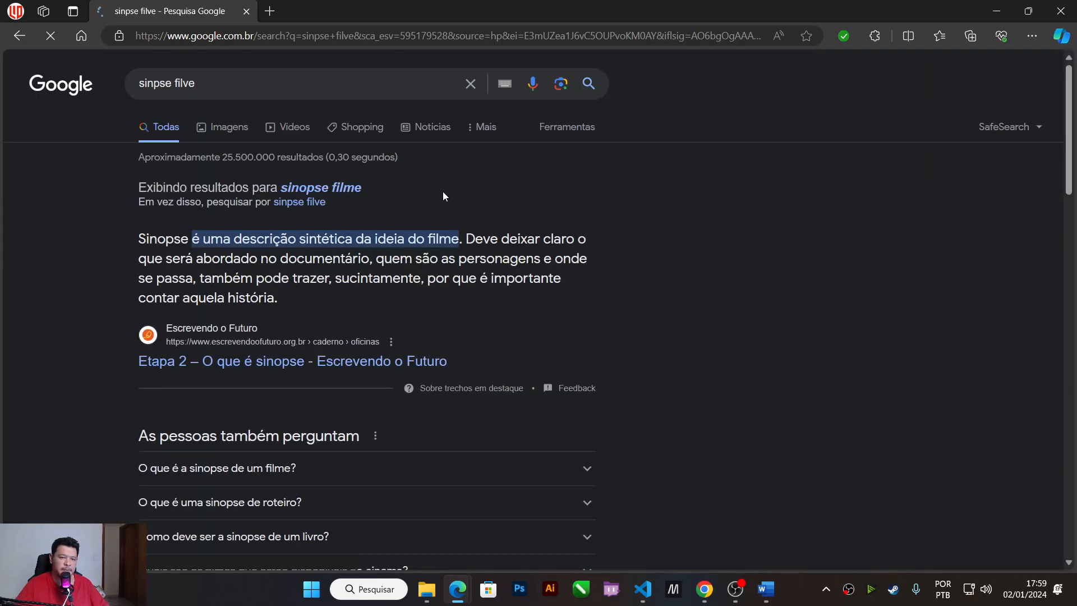
left_click(311, 81)
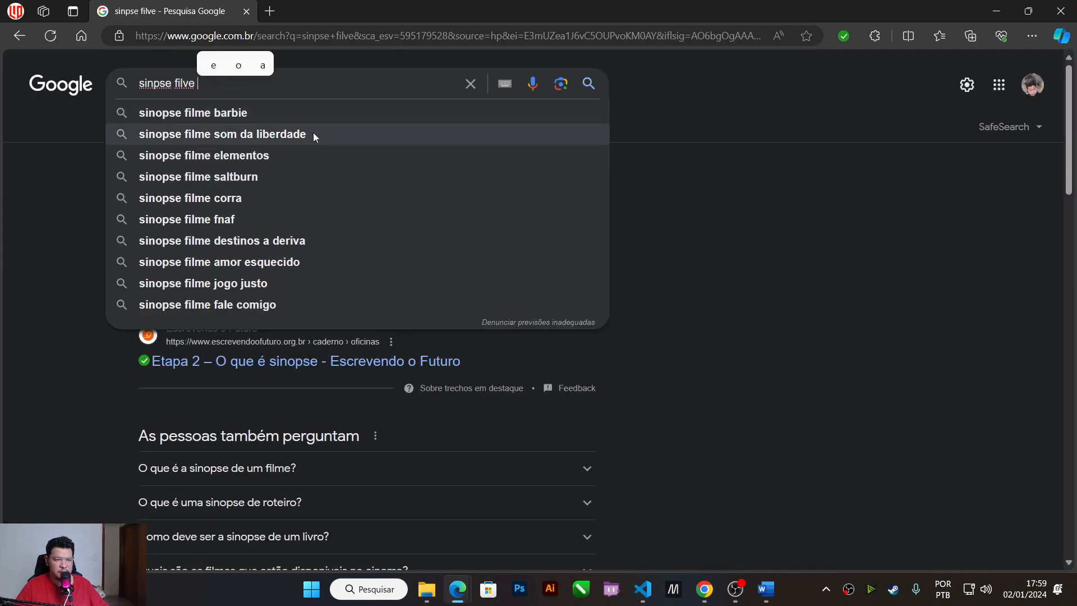
left_click(314, 135)
Step: Copy the whole synopsis paragraph of Som da Liberdade from the search results
left_click_drag(202, 288, 142, 218)
key("ctrl+c")
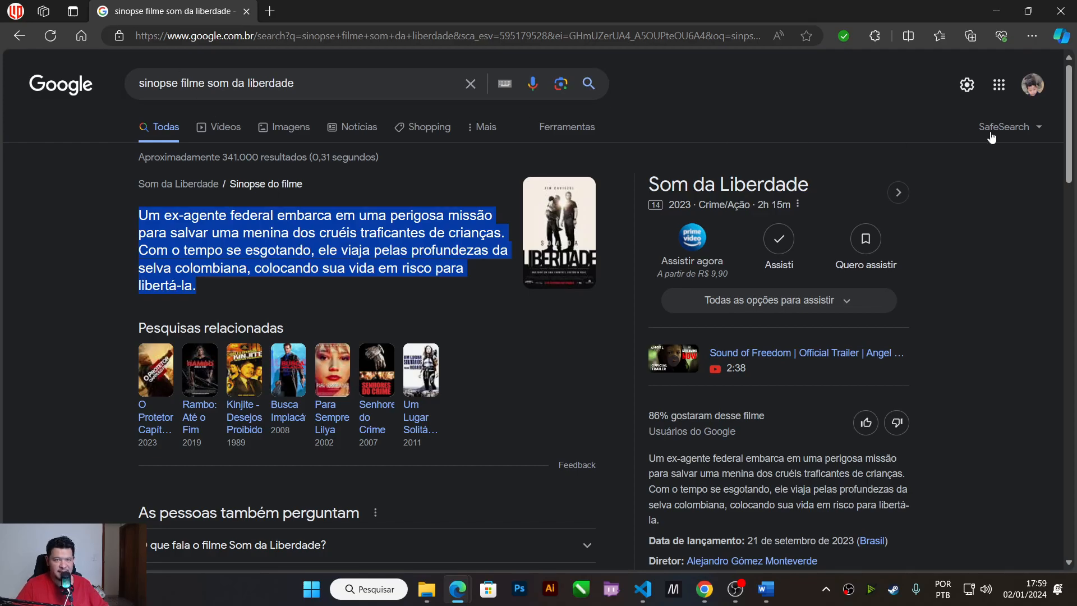
Step: Switch back to Word and paste the copied synopsis with its web formatting two lines below the "dsadasdasda" line
left_click(765, 588)
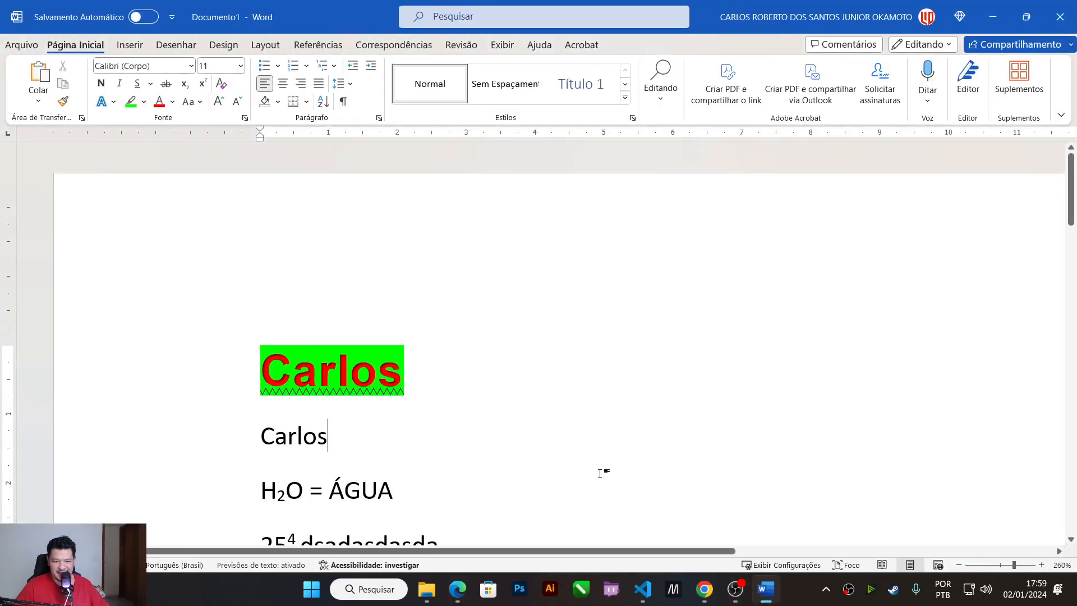
scroll(471, 415, "down", 5)
left_click(474, 240)
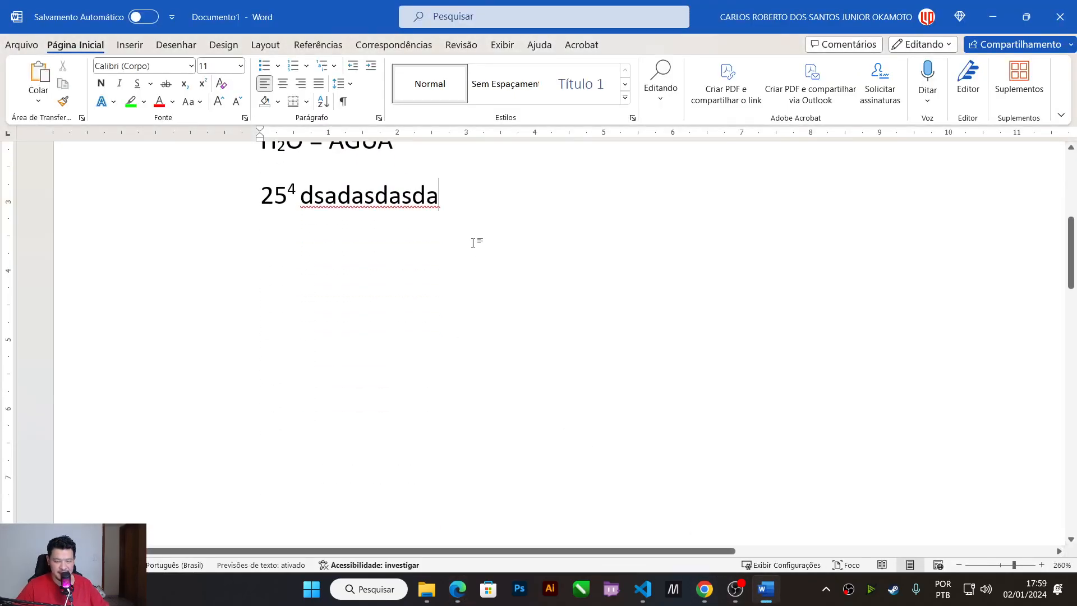
key("Return")
key("Return")
key("ctrl+v")
scroll(649, 328, "down", 4)
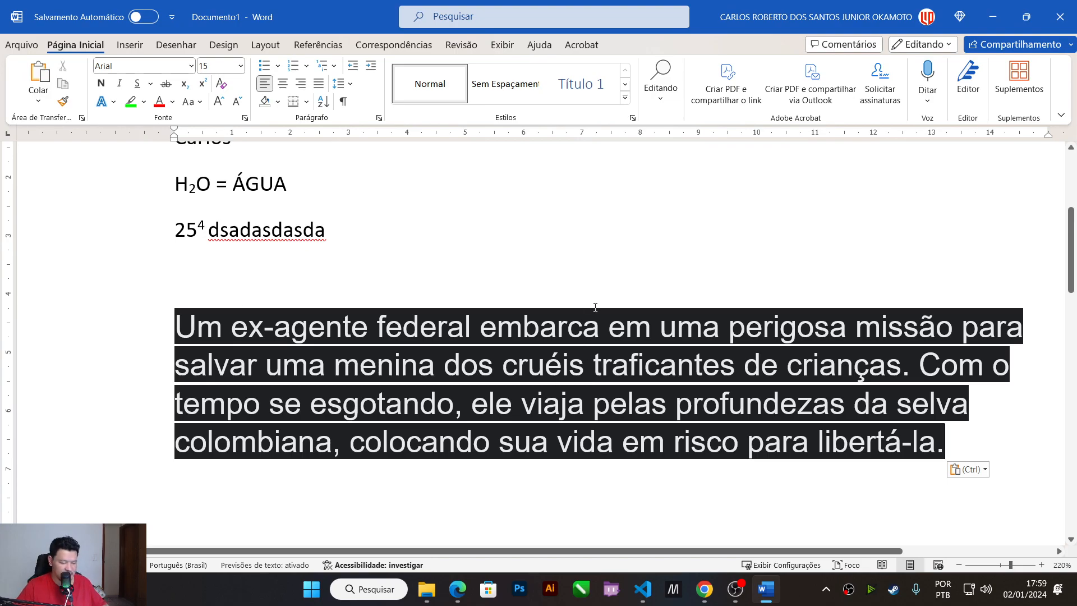
Step: Copy and delete the formatted synopsis, and paste it in its place as "Texto não formatado"
left_click(968, 470)
left_click(1038, 418)
left_click_drag(990, 447, 199, 336)
key("ctrl+c")
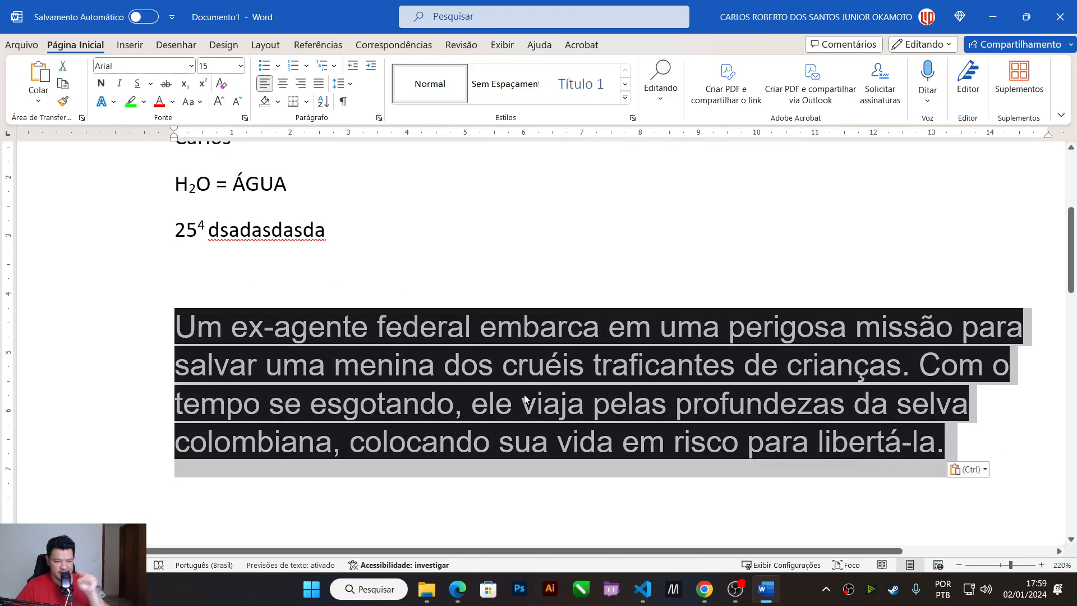
key("Delete")
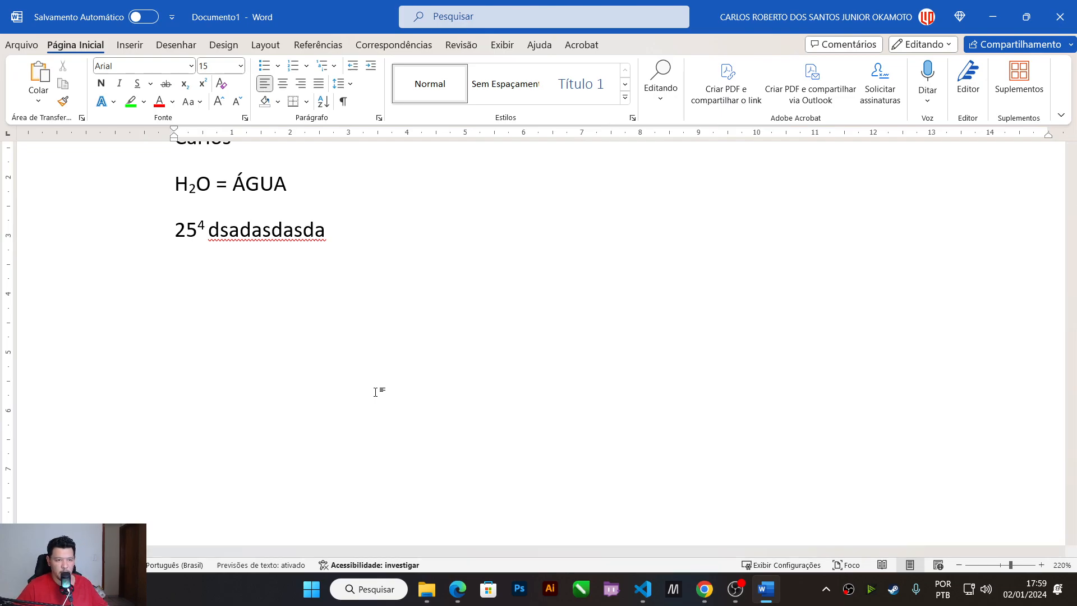
key("ctrl+alt+v")
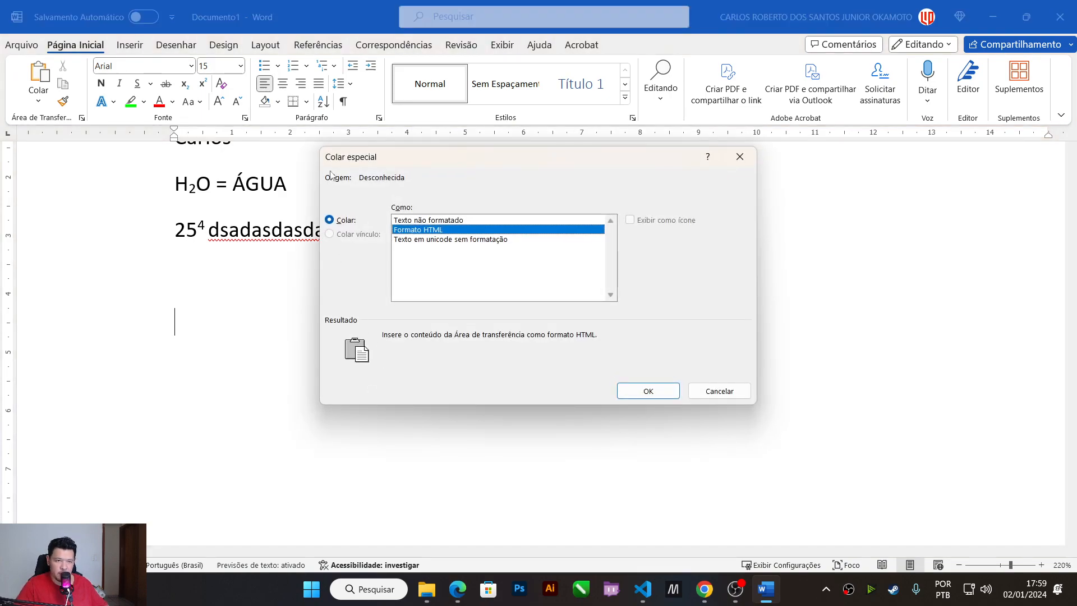
left_click(415, 221)
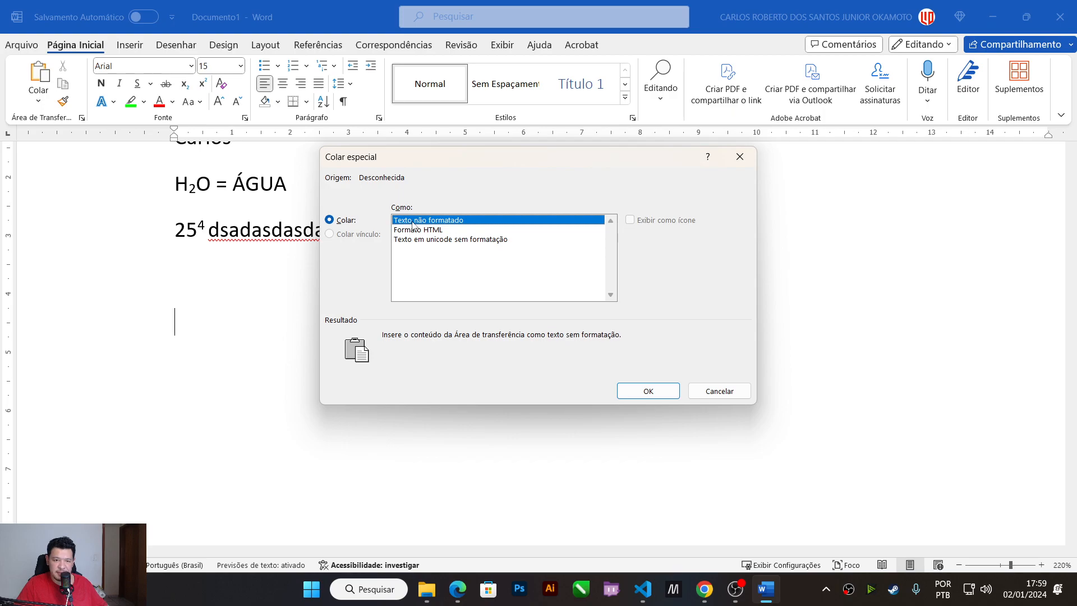
left_click(647, 392)
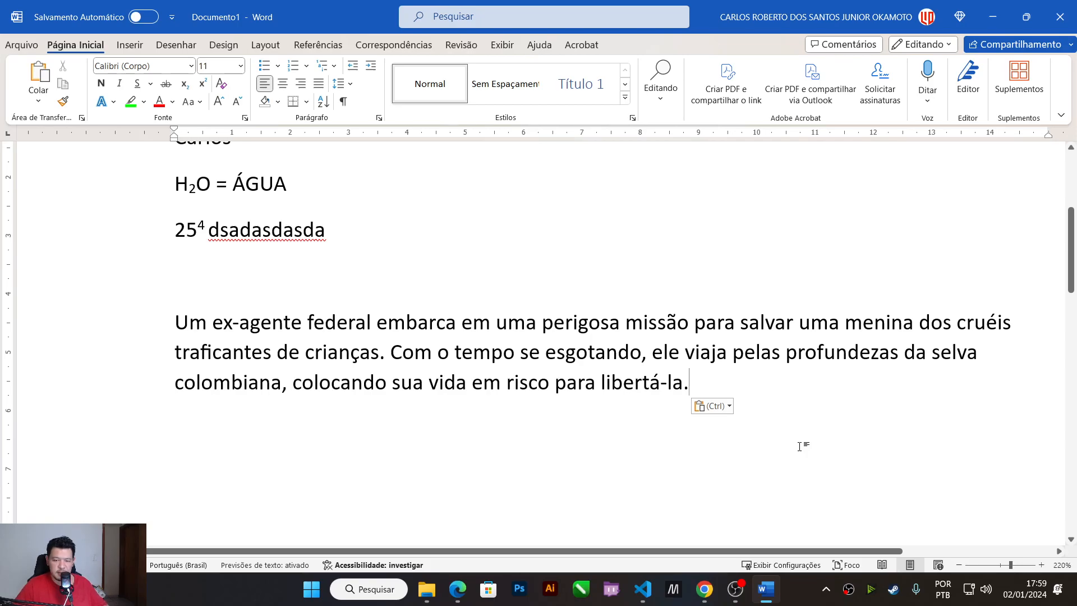
Step: Remove the plain-text synopsis and paste it with its web formatting directly below the "dsadasdasda" line
left_click_drag(823, 412, 166, 315)
key("ctrl+c")
key("BackSpace")
key("ctrl+v")
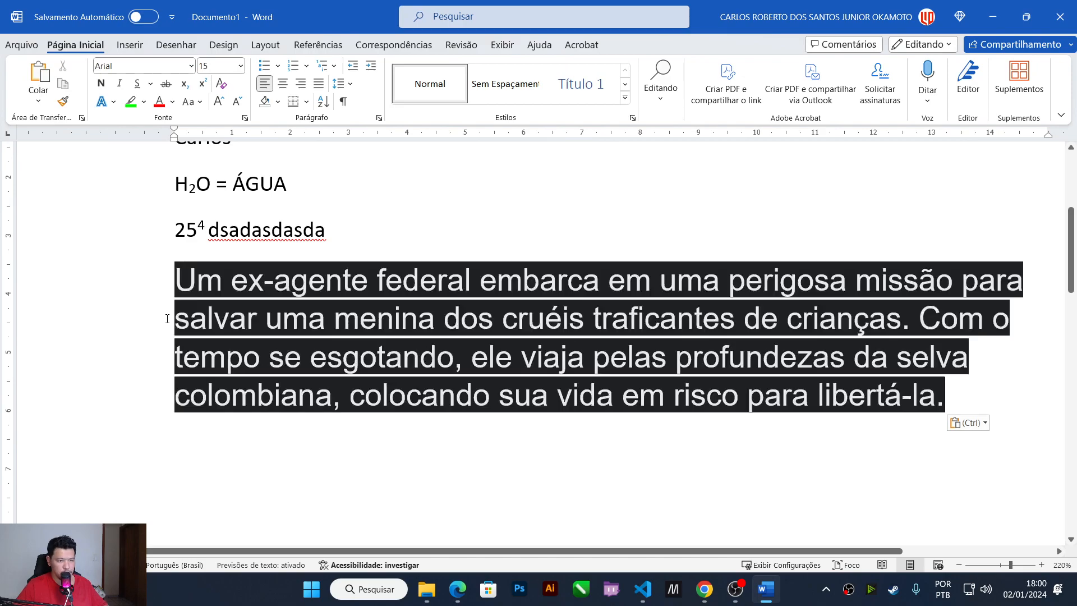
Step: Paste the synopsis again as "Texto não formatado" on a new line below the formatted version
left_click(860, 430)
left_click(956, 409)
key("Return")
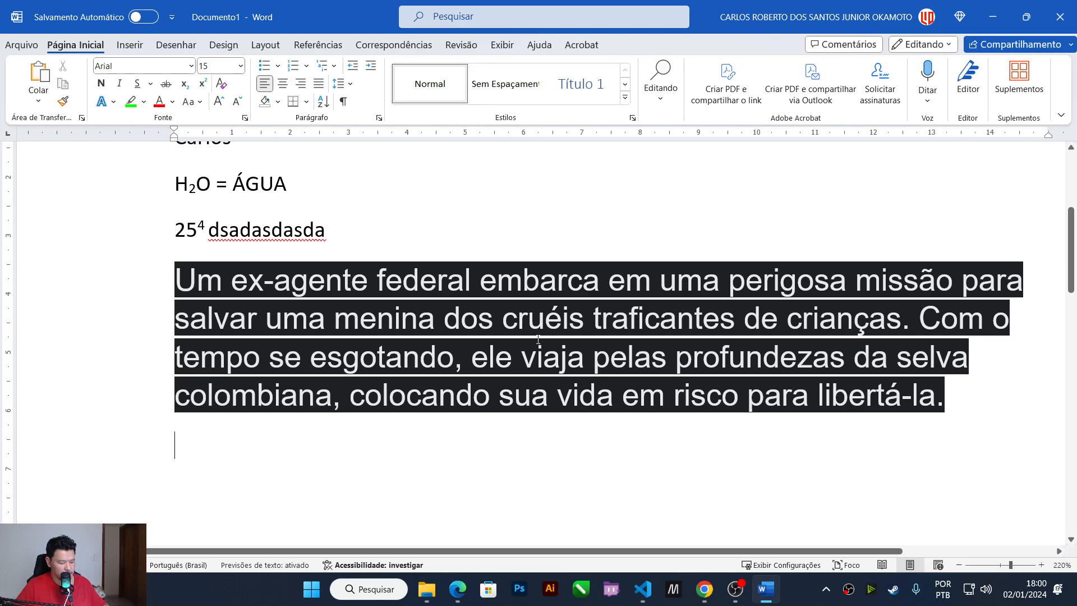
key("ctrl+alt+v")
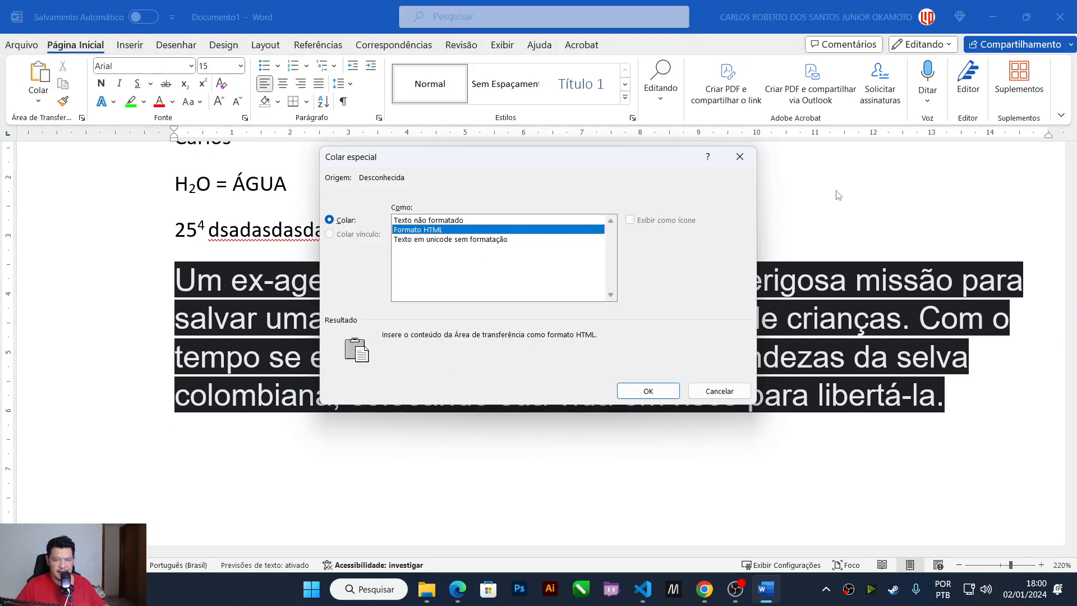
left_click(422, 219)
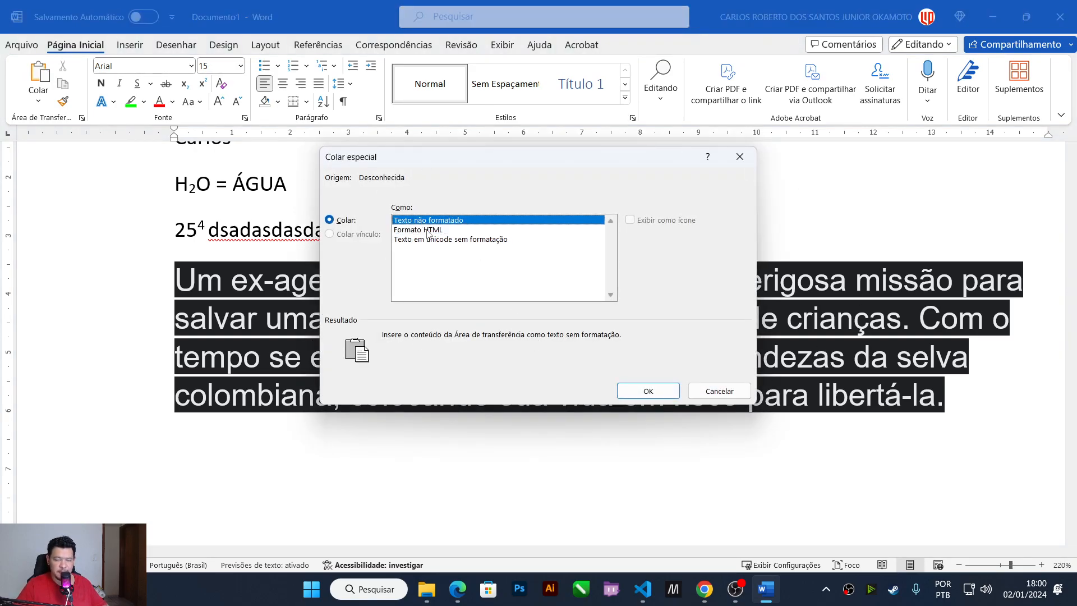
left_click(634, 392)
Step: Compare the synopsis pasted with web formatting against the unformatted version below it
scroll(188, 290, "down", 1)
scroll(188, 290, "up", 1)
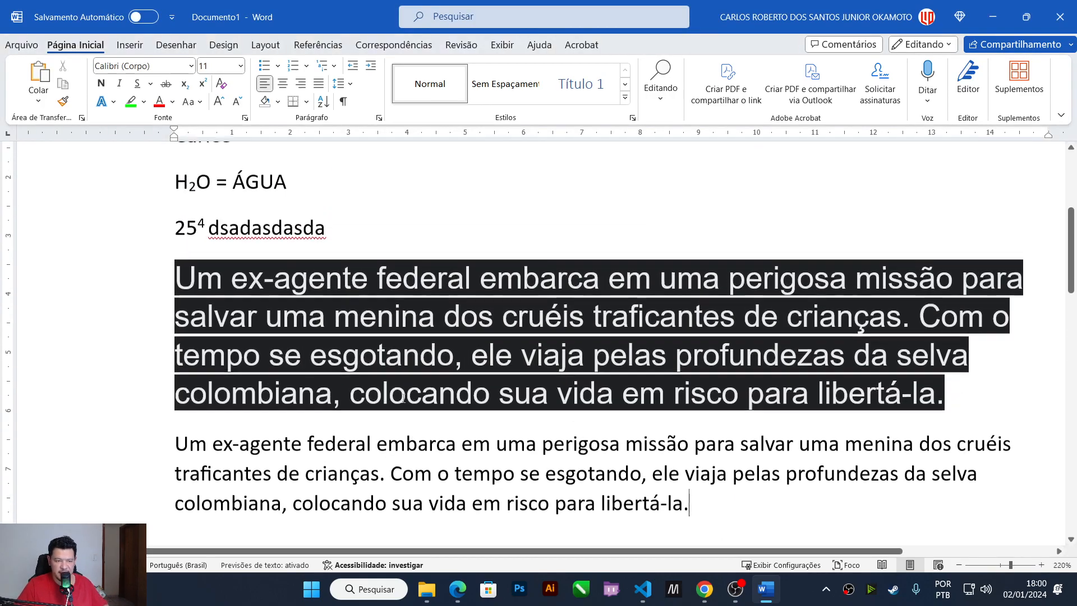
scroll(289, 377, "down", 2)
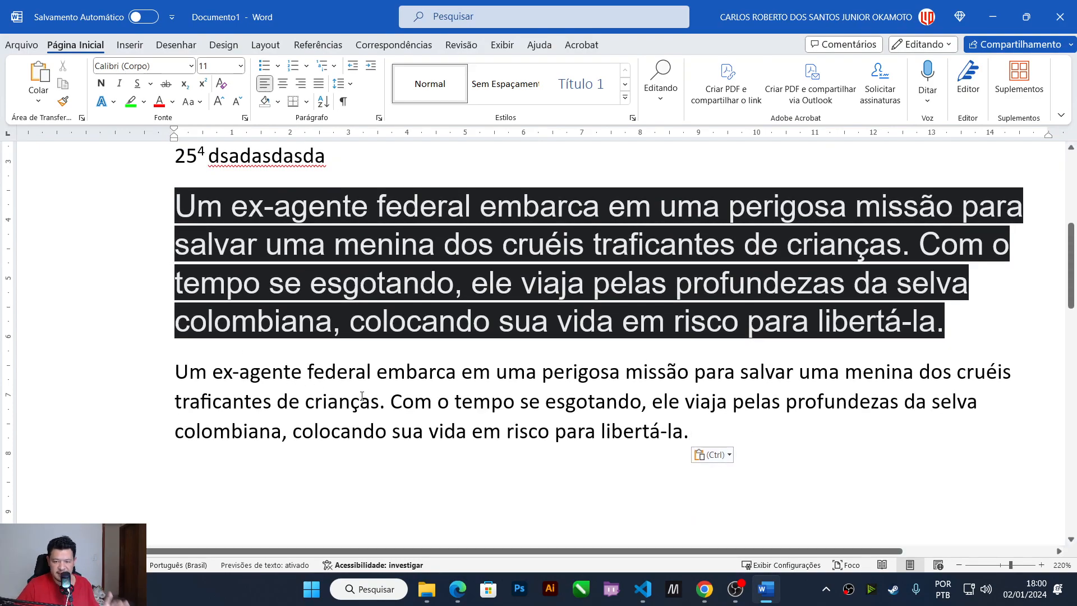
scroll(362, 396, "down", 1)
scroll(366, 394, "up", 3)
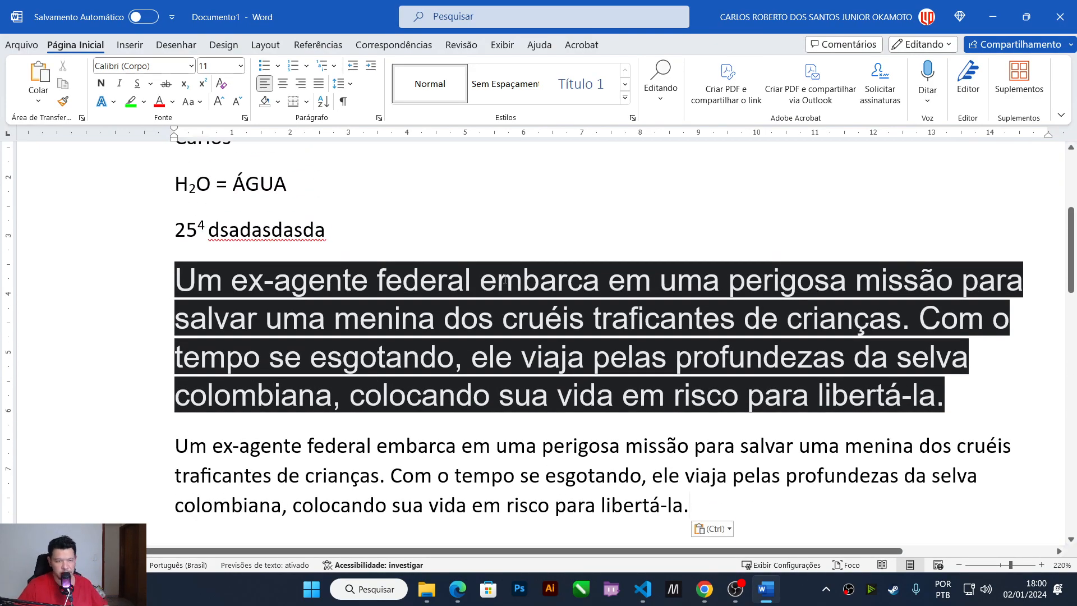
scroll(505, 279, "down", 2)
scroll(524, 319, "down", 2)
scroll(366, 175, "up", 3)
scroll(334, 239, "down", 4)
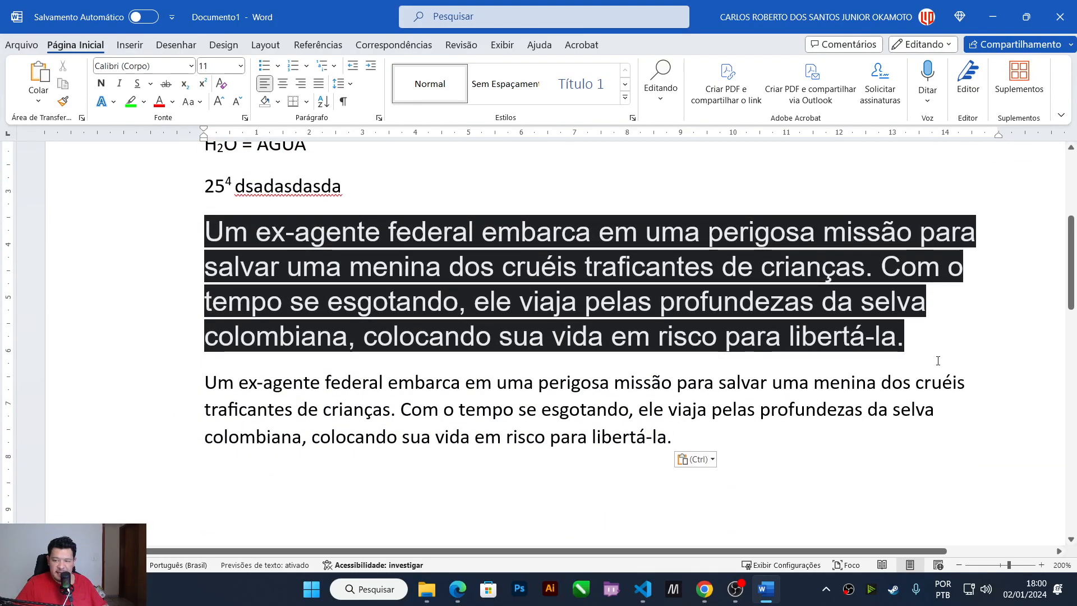
Step: Copy the unformatted synopsis paragraph and paste it twice below itself
triple_click(652, 442)
key("ctrl+c")
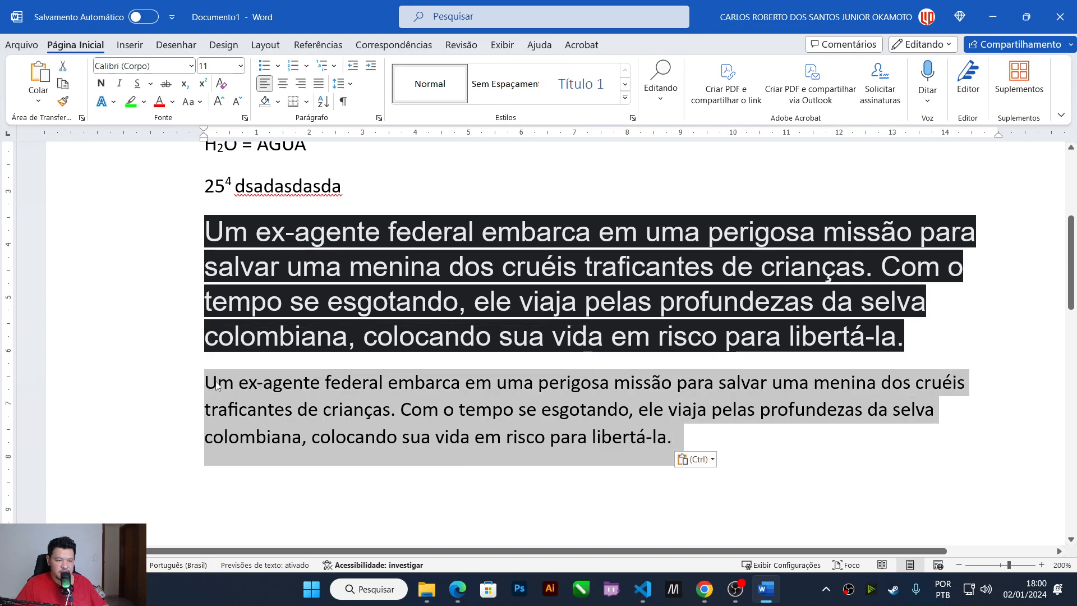
left_click(689, 438)
key("Return")
key("ctrl+v")
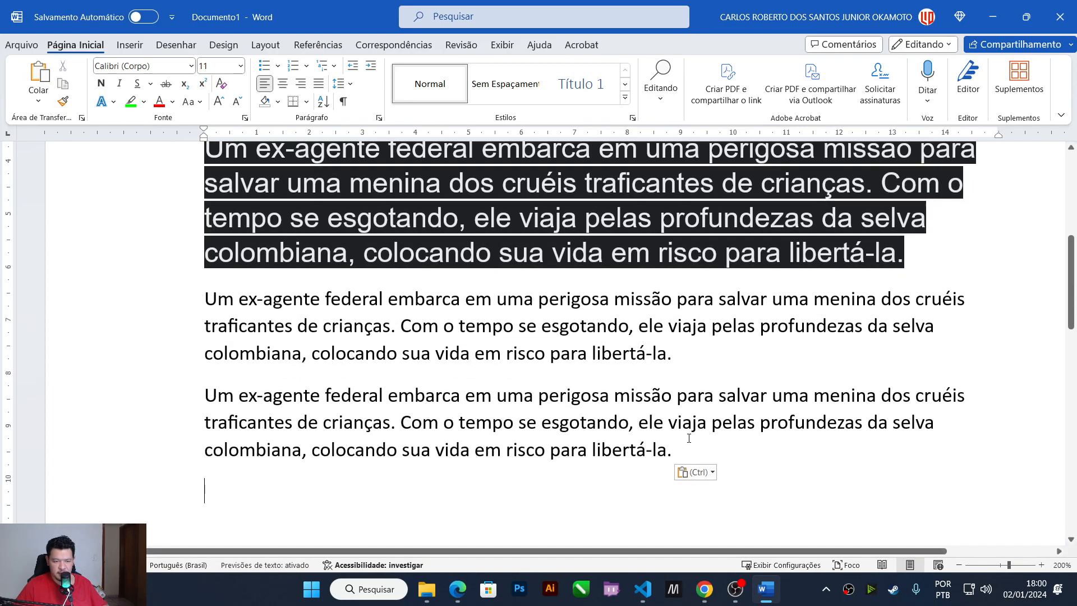
key("ctrl+v")
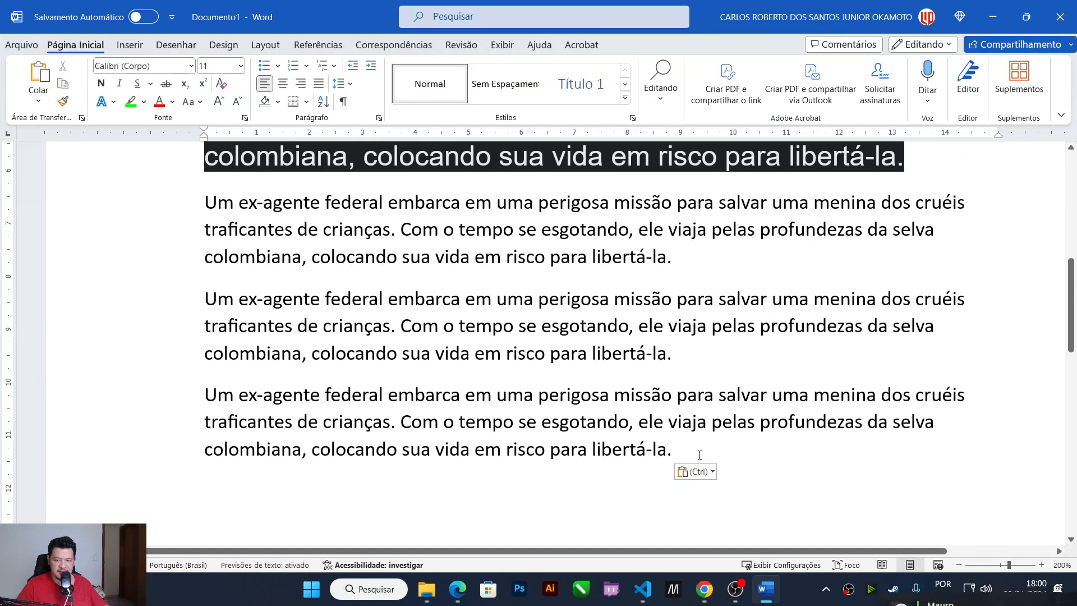
Step: Cycle the three unformatted paragraphs through uppercase, lowercase and sentence case, and mark the capitalized start of the first one's second sentence
left_click_drag(700, 454, 204, 199)
scroll(430, 335, "up", 1)
scroll(429, 335, "up", 1)
scroll(430, 335, "down", 2)
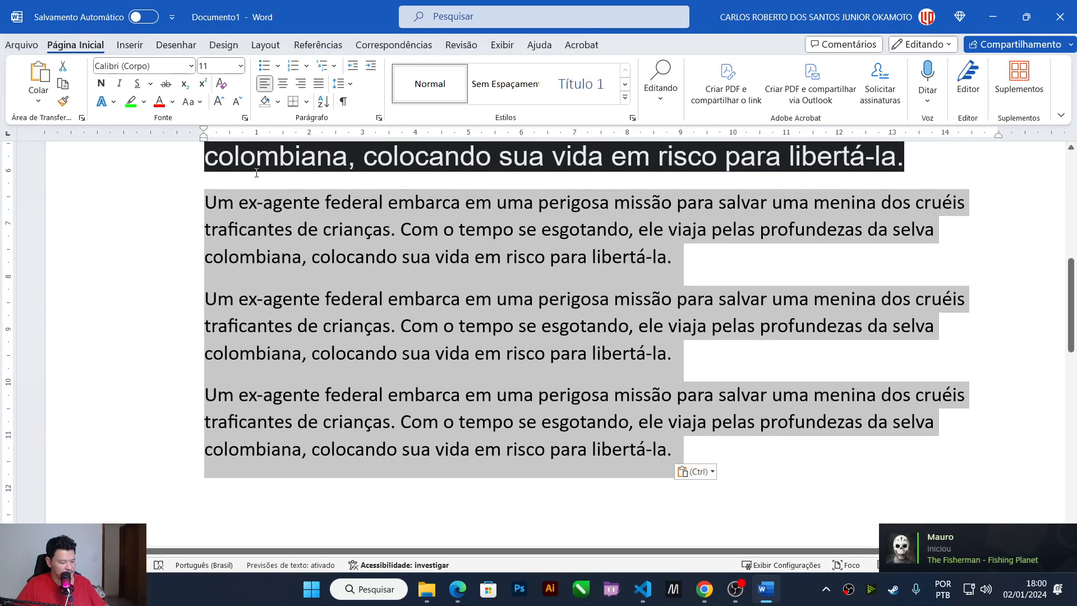
key("shift+F3")
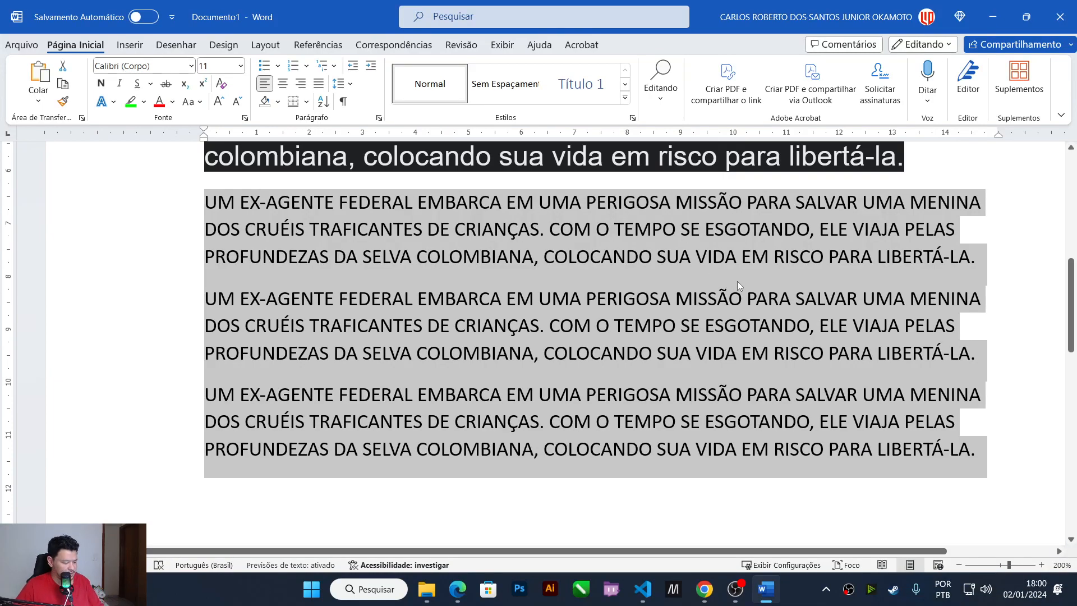
key("shift+F3")
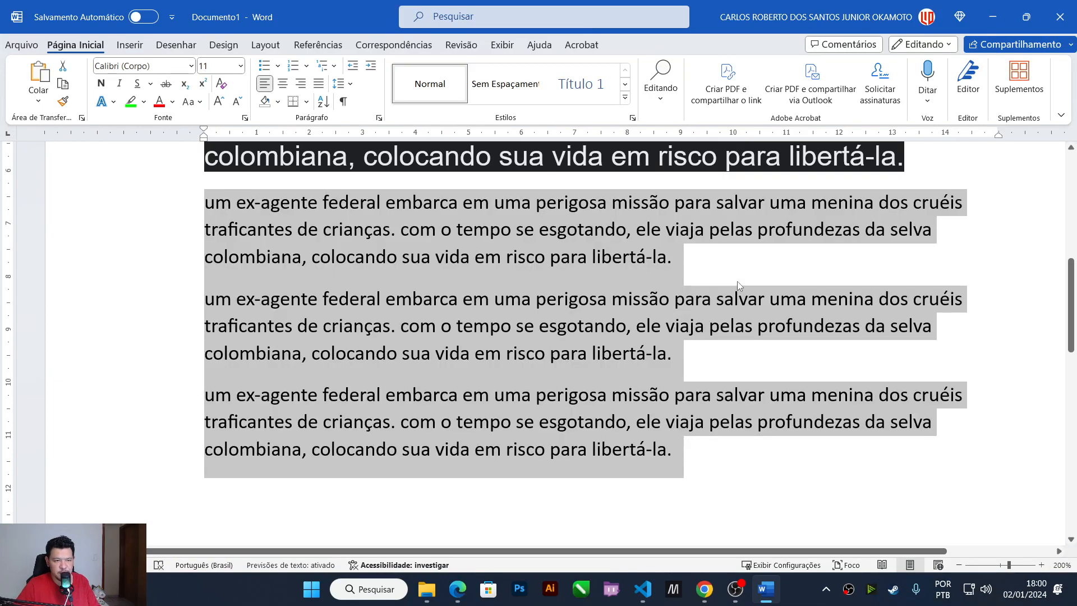
key("shift+F3")
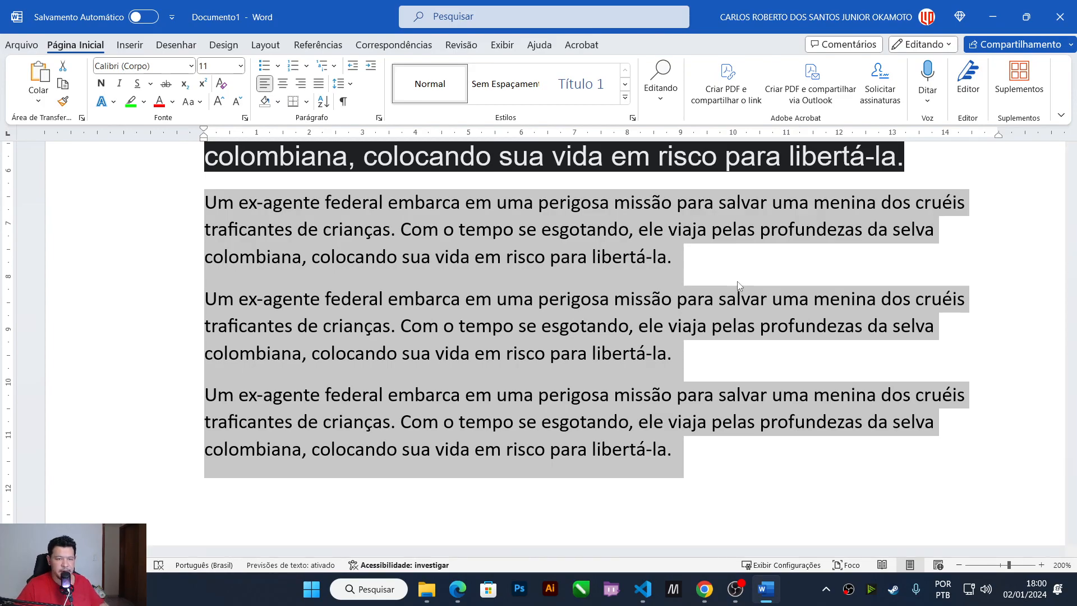
left_click_drag(399, 229, 418, 230)
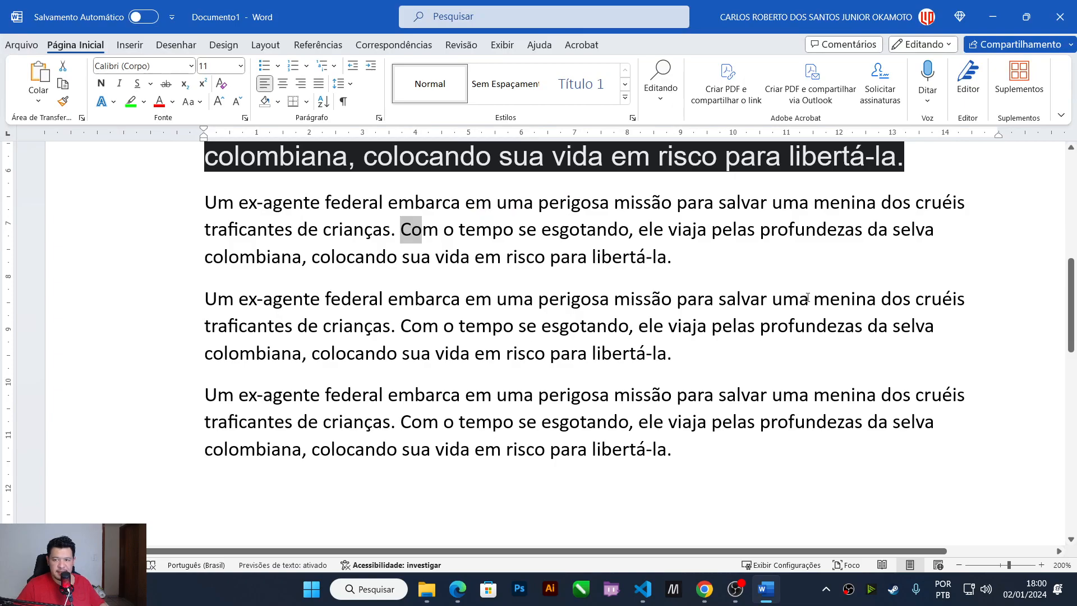
Step: Change the first unformatted paragraph's letter case to "Colocar Cada Palavra em Maiúscula"
scroll(530, 292, "up", 6)
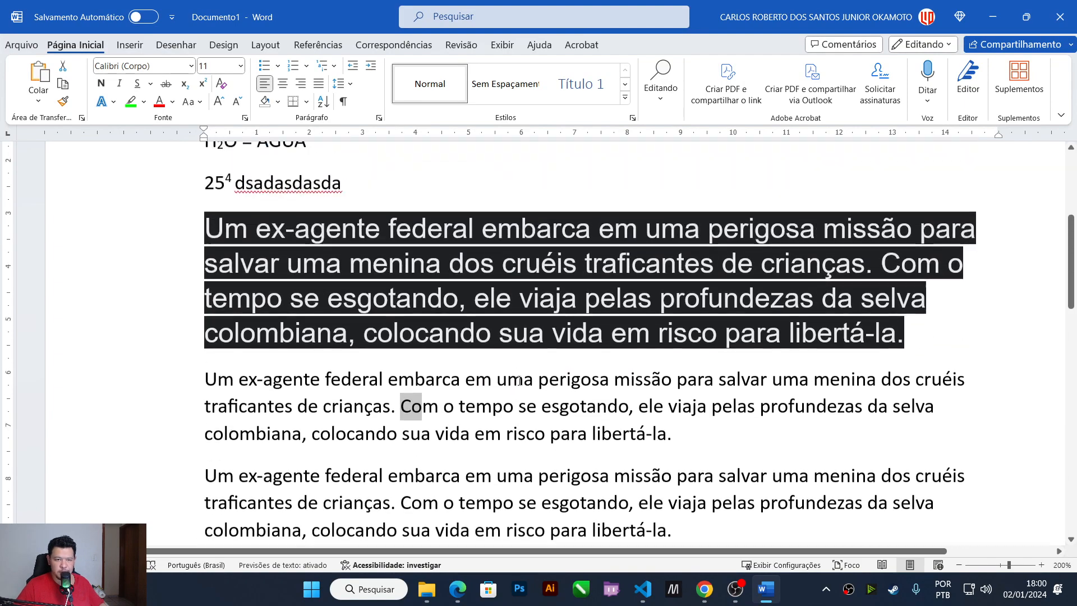
scroll(689, 533, "down", 5)
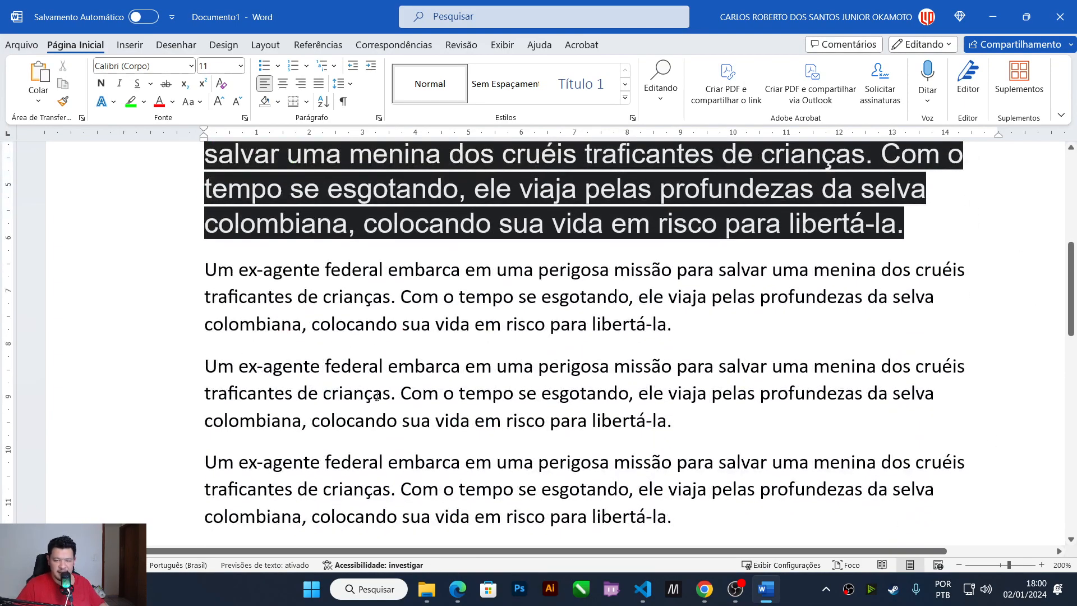
scroll(395, 339, "up", 5)
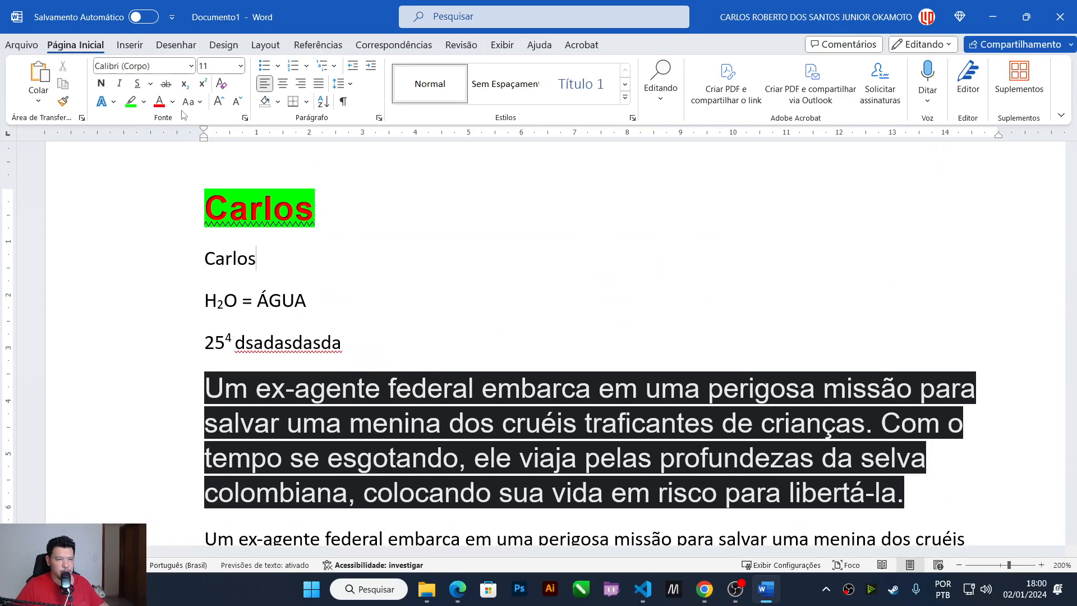
scroll(277, 247, "down", 5)
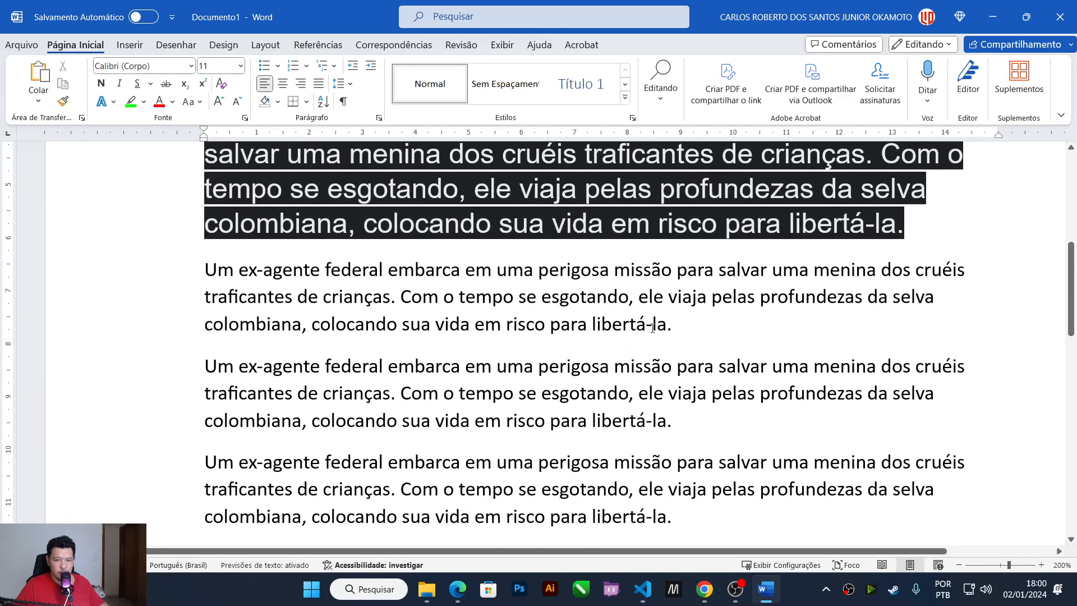
left_click_drag(505, 317, 205, 275)
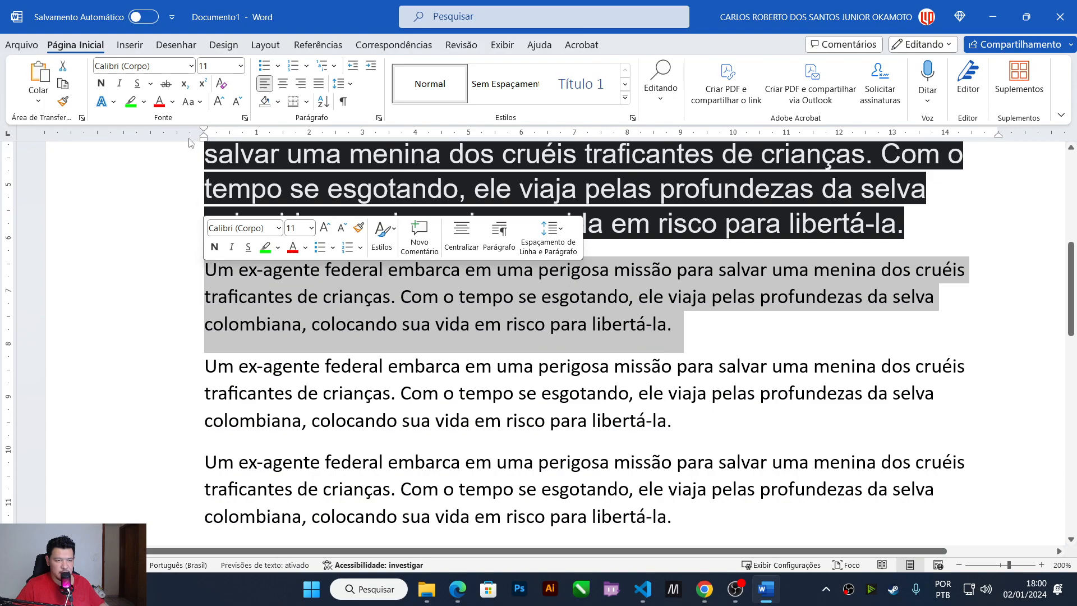
left_click(191, 103)
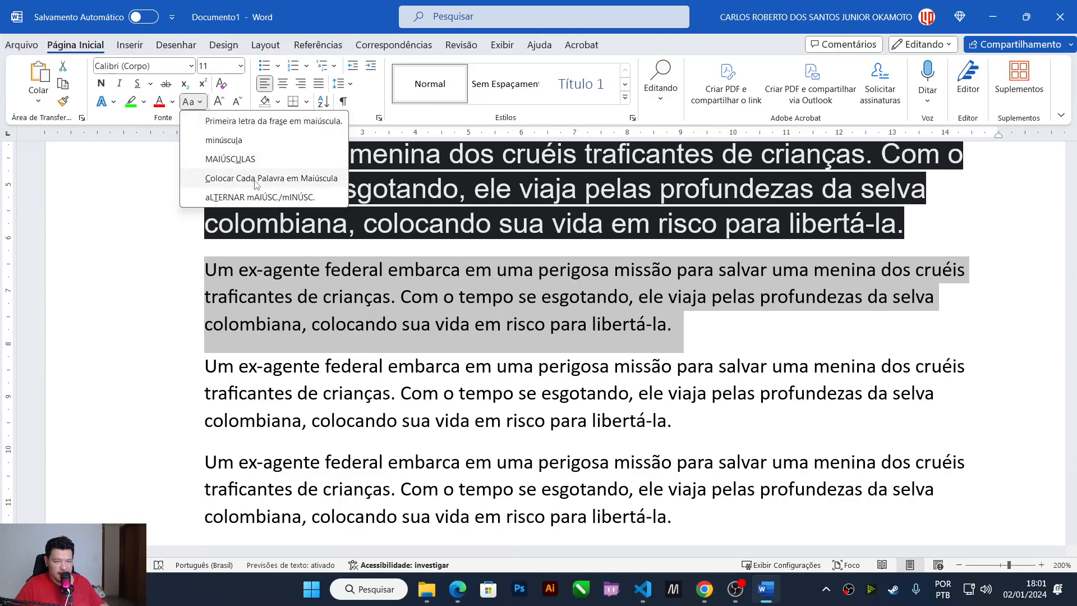
left_click(291, 178)
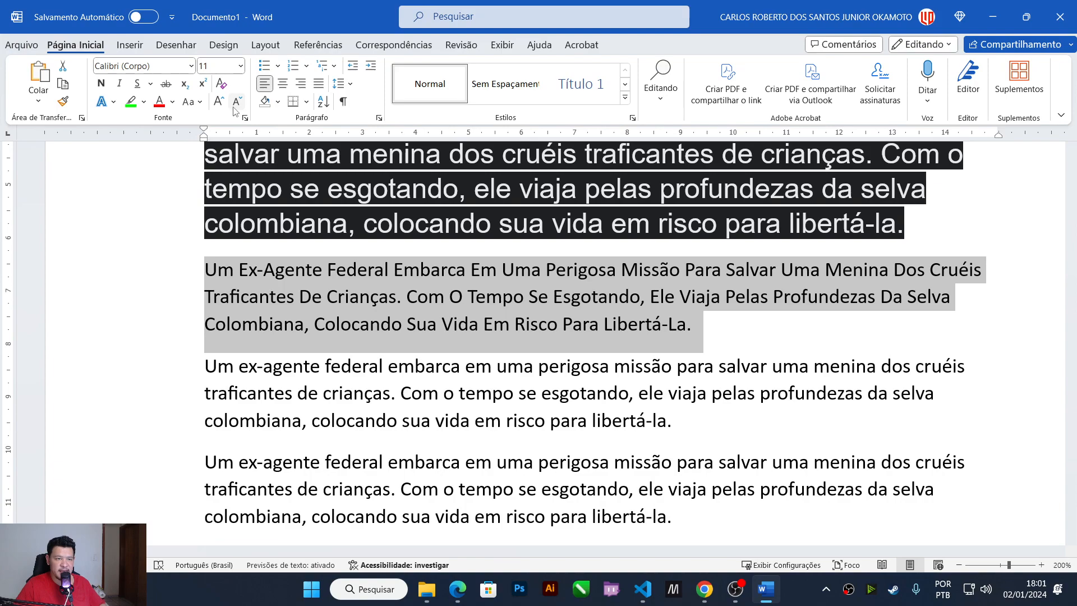
Step: Apply "aLTERNAR mAIÚSC./mINÚSC." to the first unformatted paragraph and restore it with "Primeira letra da frase em maiúscula"
left_click(197, 104)
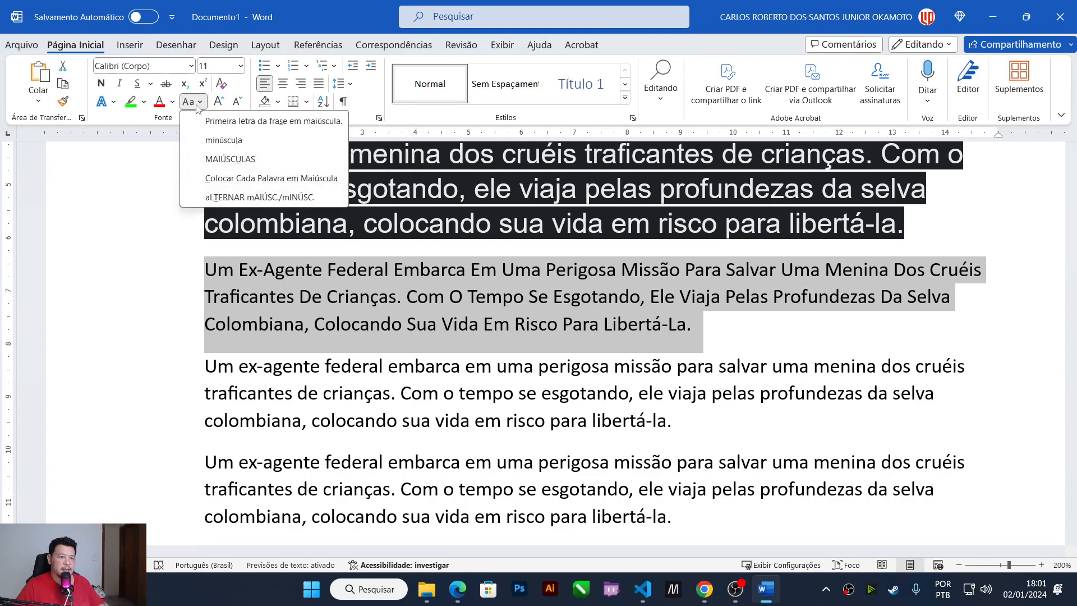
left_click(237, 198)
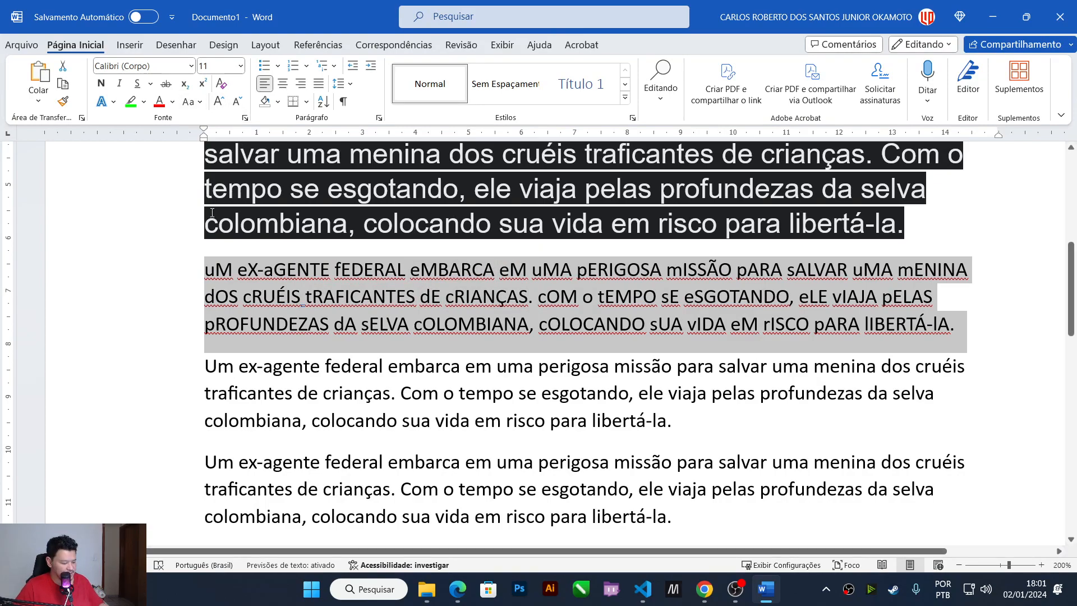
left_click(192, 102)
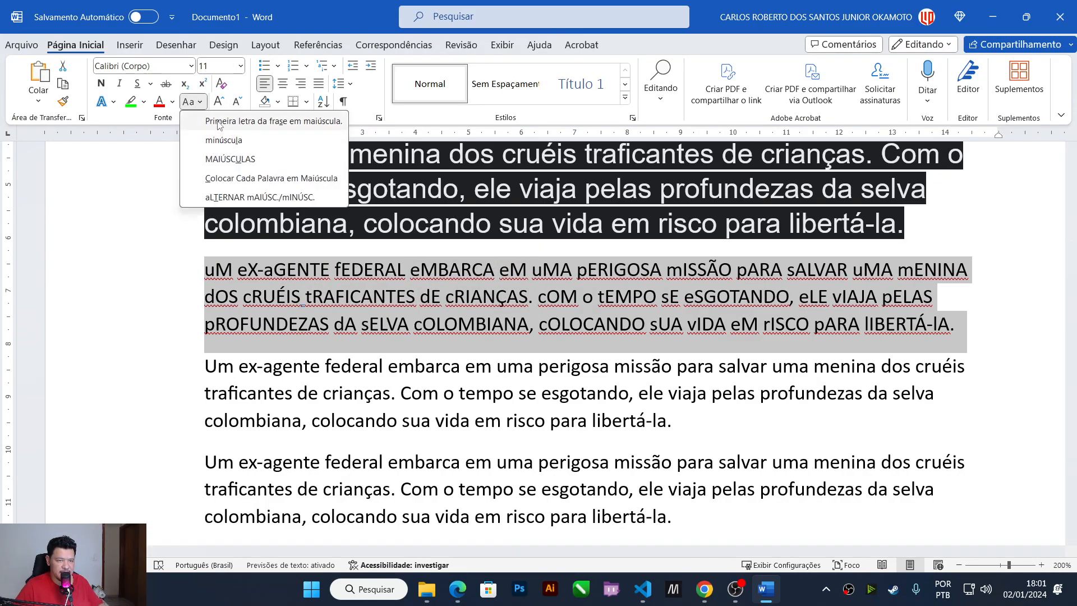
left_click(233, 122)
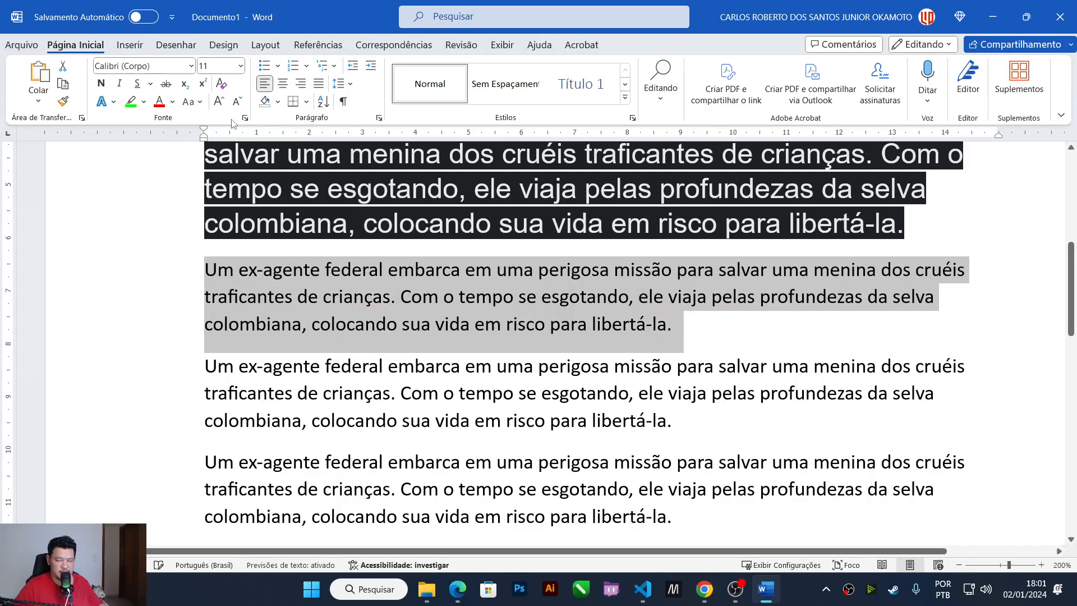
Step: Apply "aLTERNAR mAIÚSC./mINÚSC." to the first unformatted paragraph and "Colocar Cada Palavra em Maiúscula" to the second
left_click(193, 102)
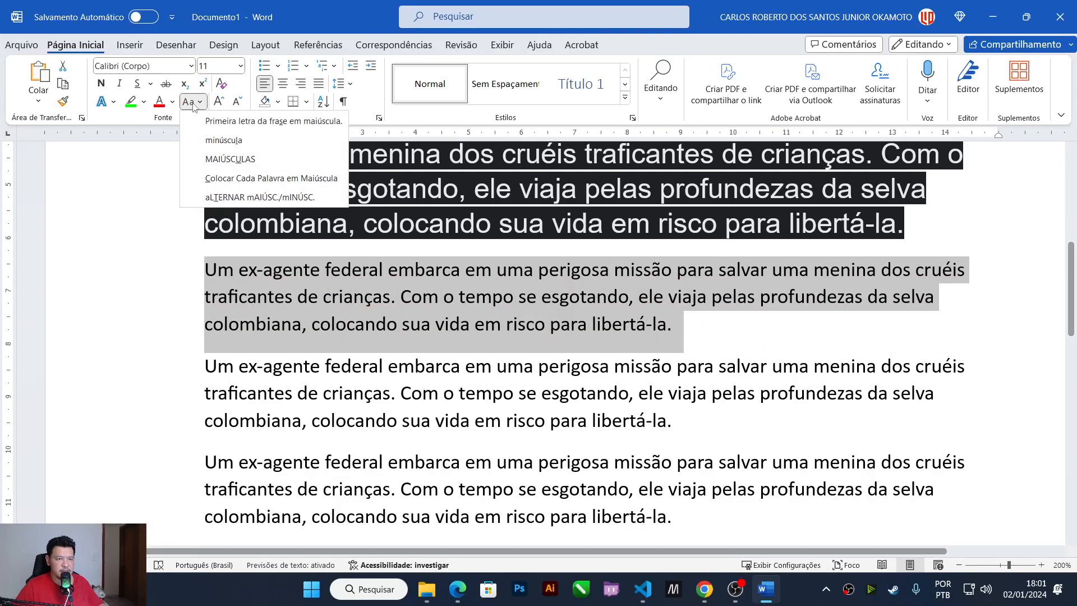
left_click(224, 198)
left_click_drag(731, 422, 205, 366)
left_click(199, 103)
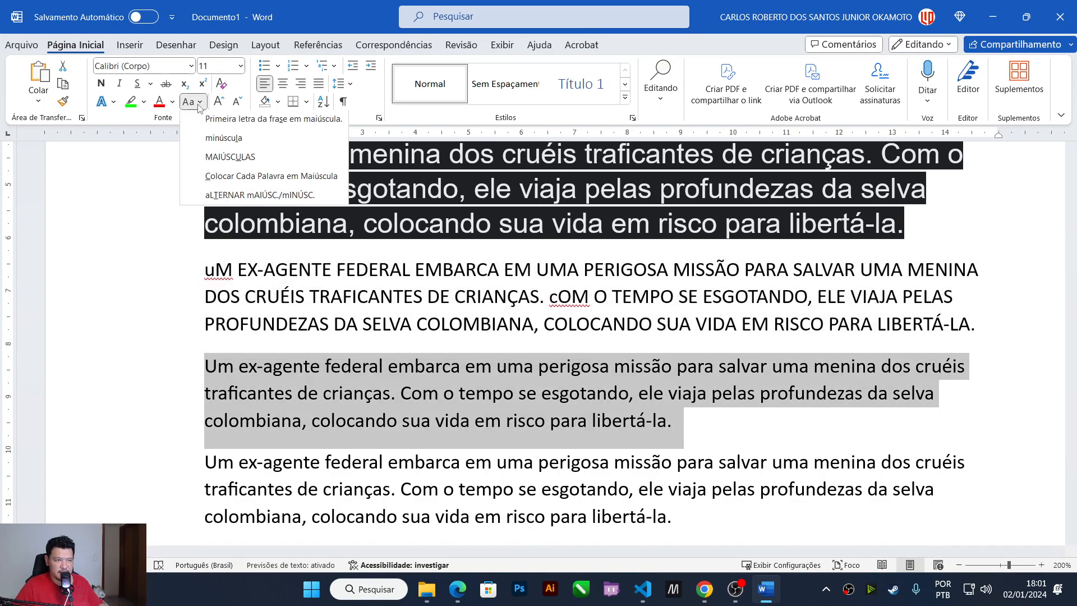
left_click(224, 178)
Step: Change the third unformatted paragraph's letter case to "minúscula"
left_click_drag(689, 515, 208, 464)
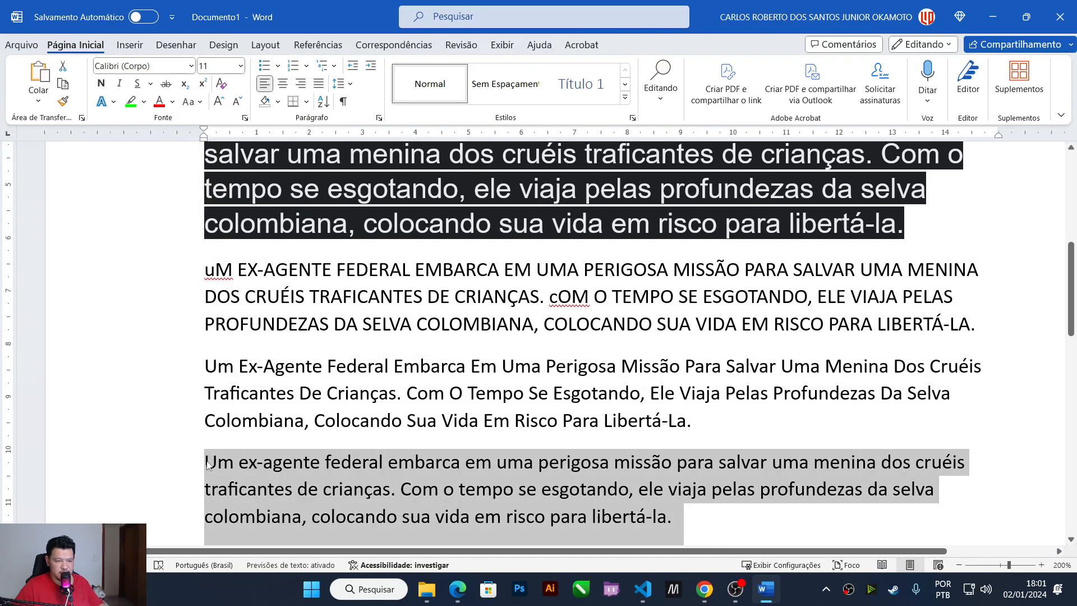
left_click(192, 102)
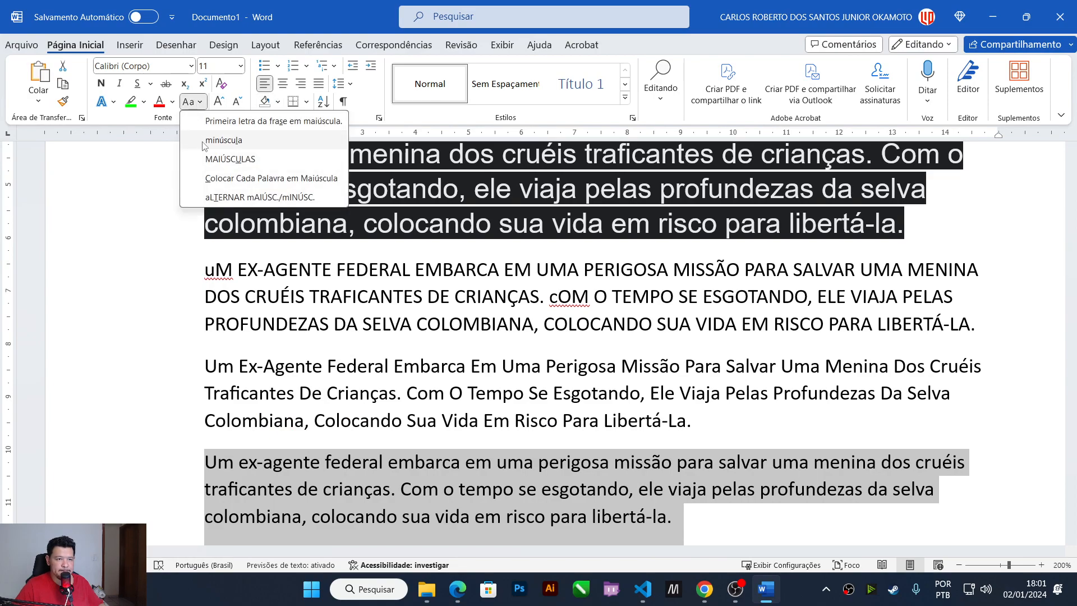
left_click(259, 141)
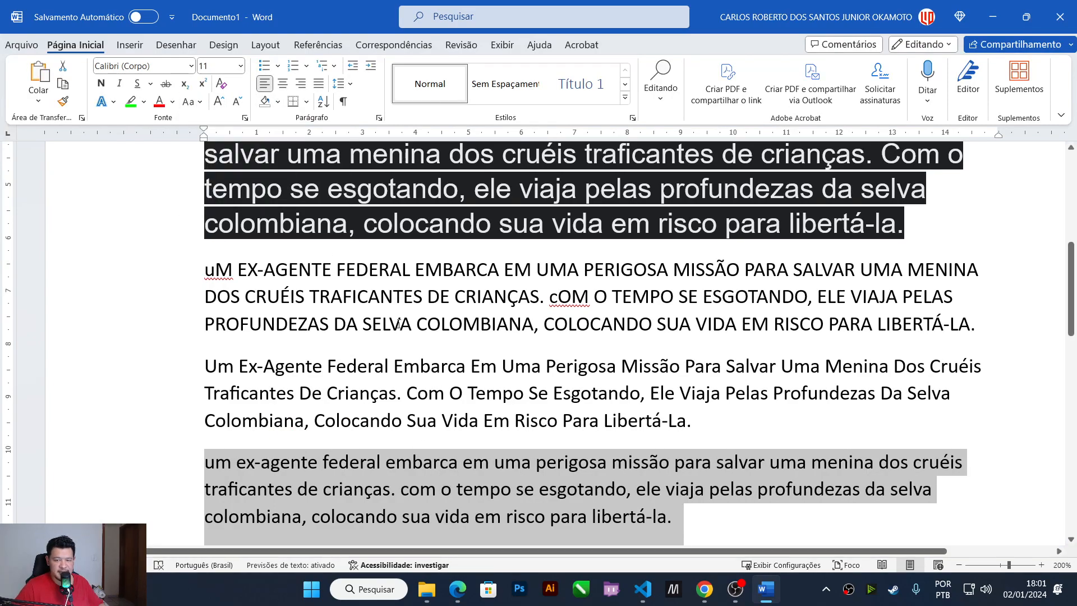
Step: Preview larger font sizes on the green-highlighted name at the start of the document and set its size to 20
scroll(381, 323, "up", 3)
left_click(384, 266)
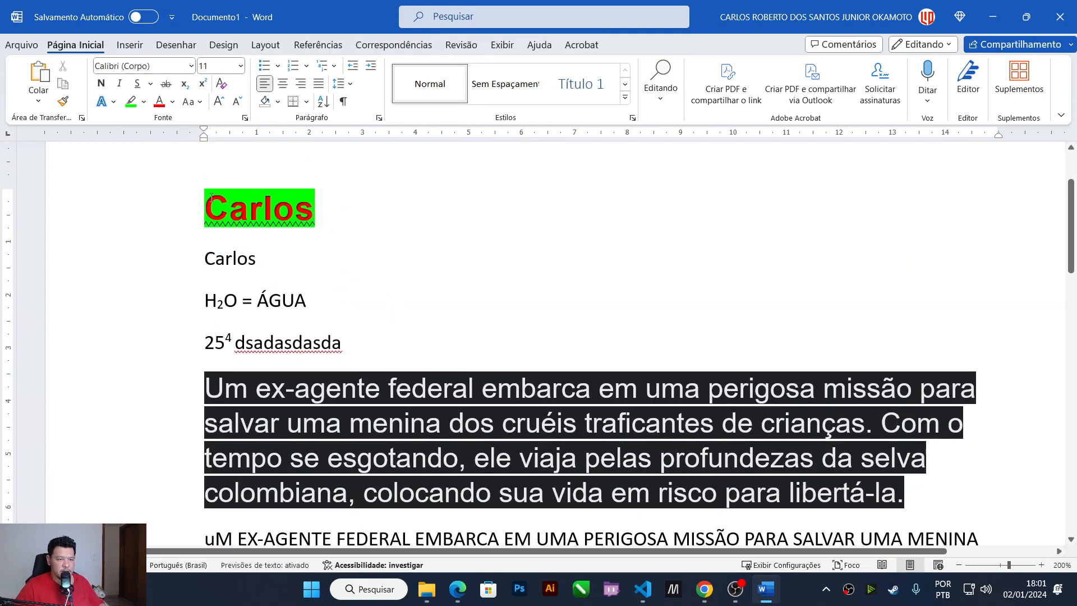
left_click_drag(203, 207, 335, 230)
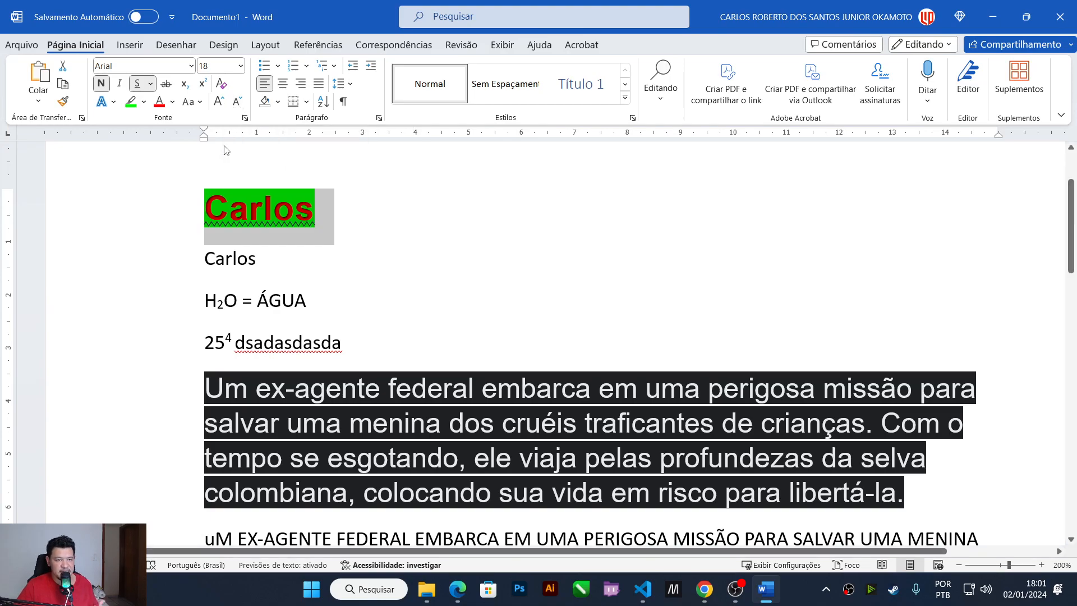
left_click(216, 67)
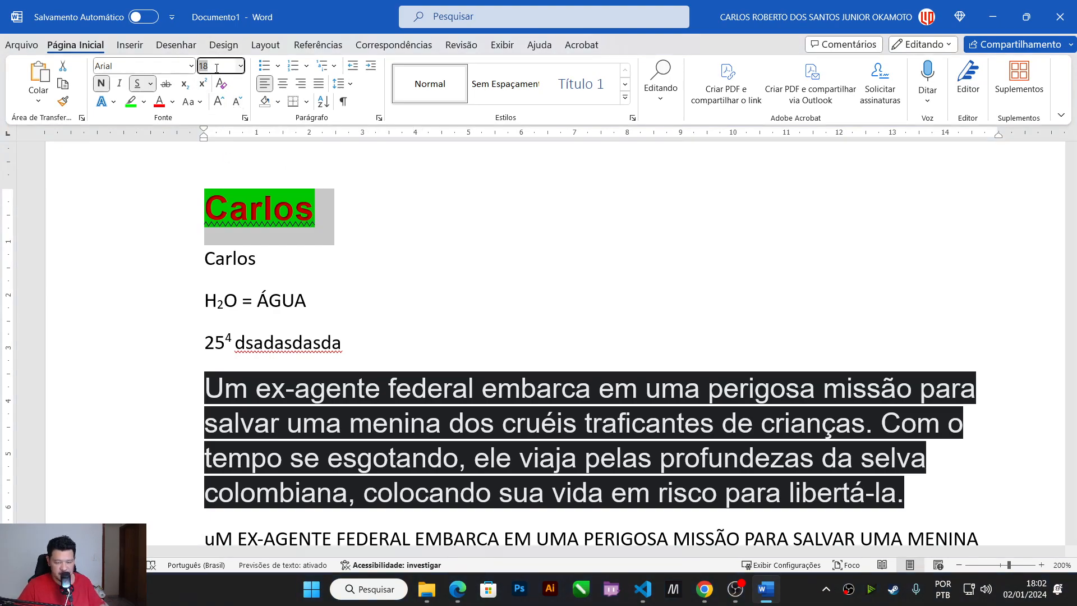
key("alt+Down")
key("Down")
key("Down")
key("Down")
key("Down")
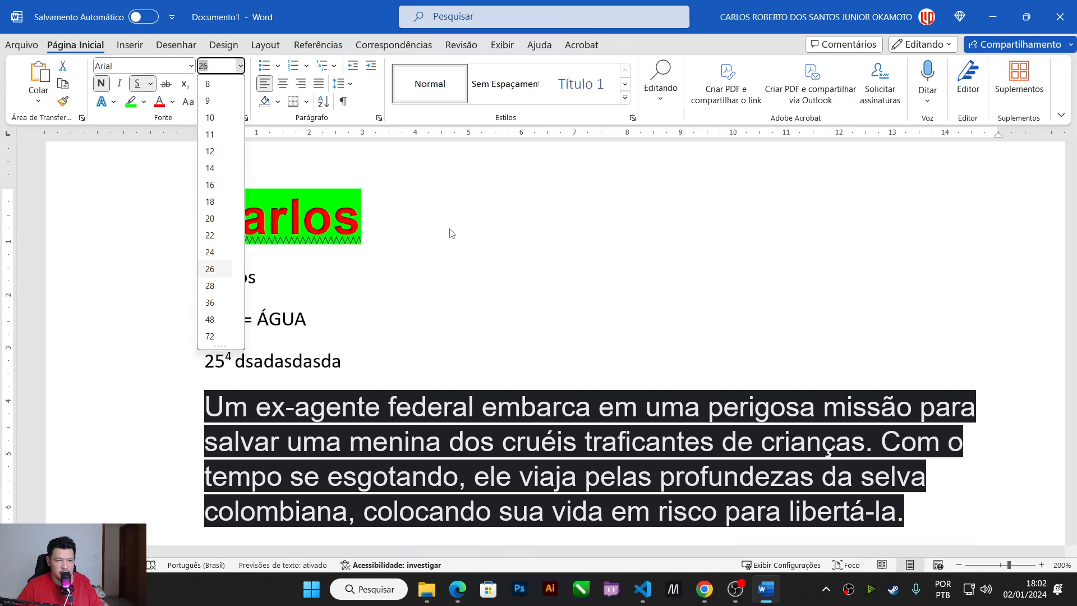
key("Up")
key("Up")
key("Up")
key("Return")
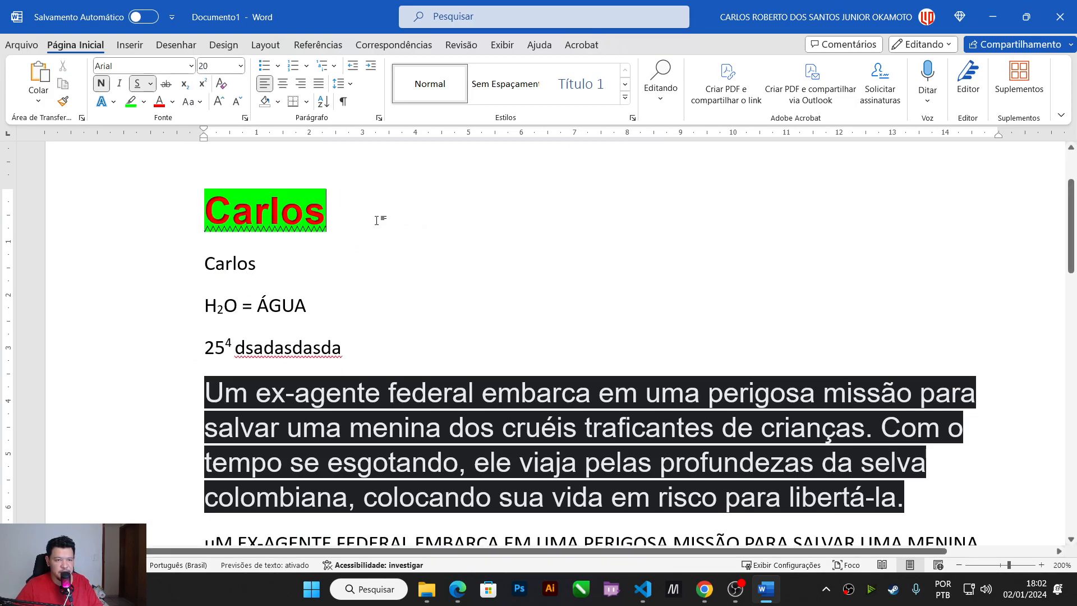
Step: Grow the highlighted name's font through the preset sizes, shrink it a few sizes, and enlarge it again by six
left_click(219, 101)
left_click(218, 102)
left_click(218, 102)
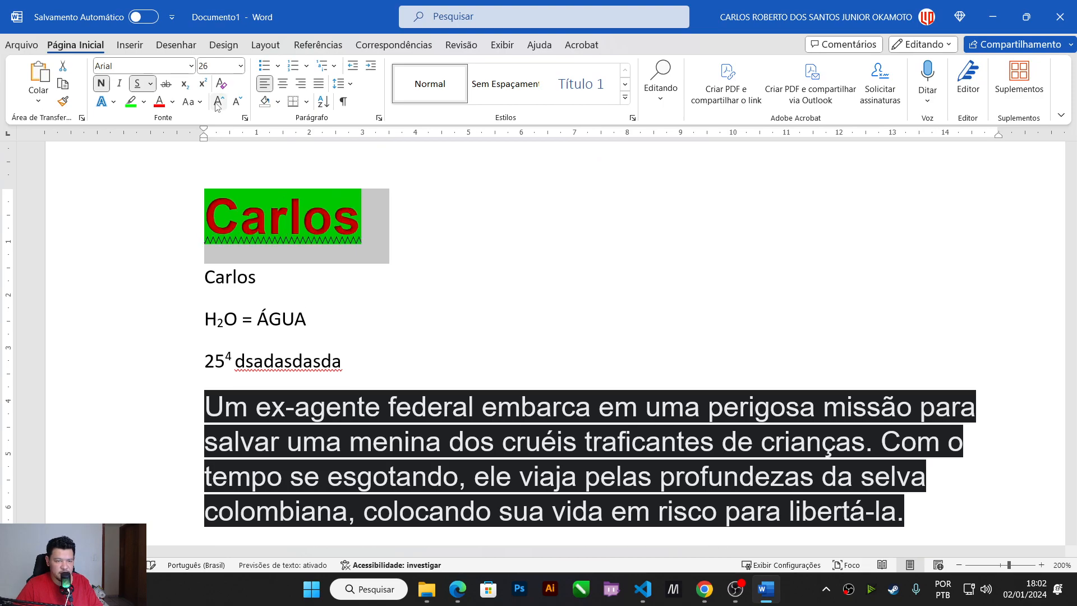
left_click(218, 102)
left_click(218, 101)
left_click(237, 102)
left_click(237, 102)
left_click(236, 102)
left_click(237, 102)
left_click(219, 102)
left_click(218, 101)
left_click(218, 102)
left_click(218, 102)
left_click(218, 102)
left_click(218, 101)
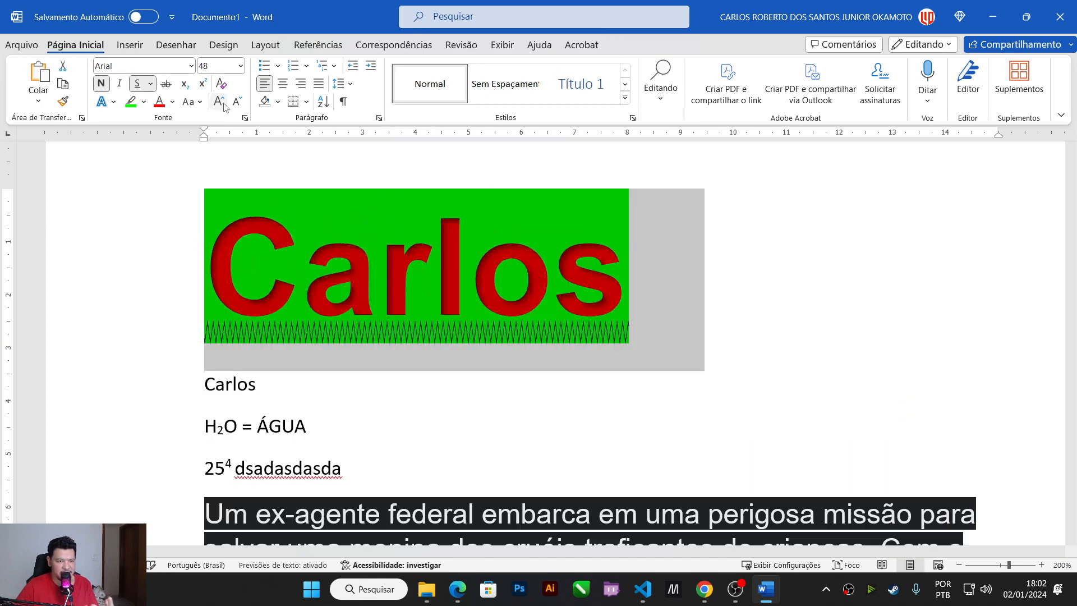
Step: Shrink the highlighted name's font and alternate between decreasing and increasing it through the preset sizes, ending at size 36
left_click(237, 102)
left_click(237, 103)
left_click(237, 102)
left_click(218, 102)
left_click(237, 102)
left_click(220, 102)
left_click(237, 102)
left_click(219, 102)
left_click(236, 102)
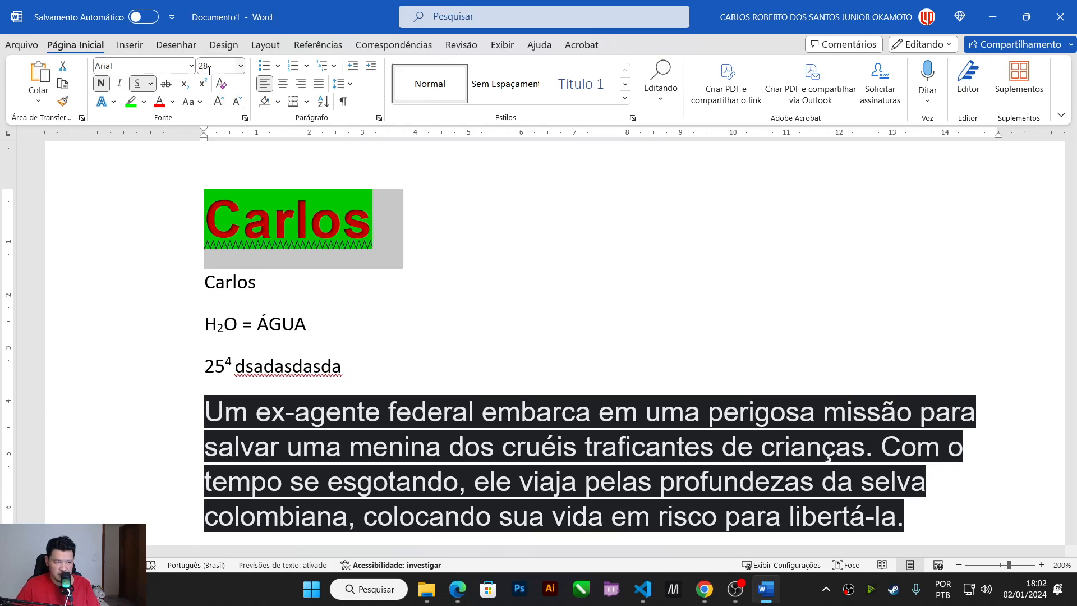
left_click(237, 102)
left_click(219, 102)
left_click(220, 102)
left_click(236, 102)
left_click(219, 102)
left_click(237, 102)
left_click(219, 102)
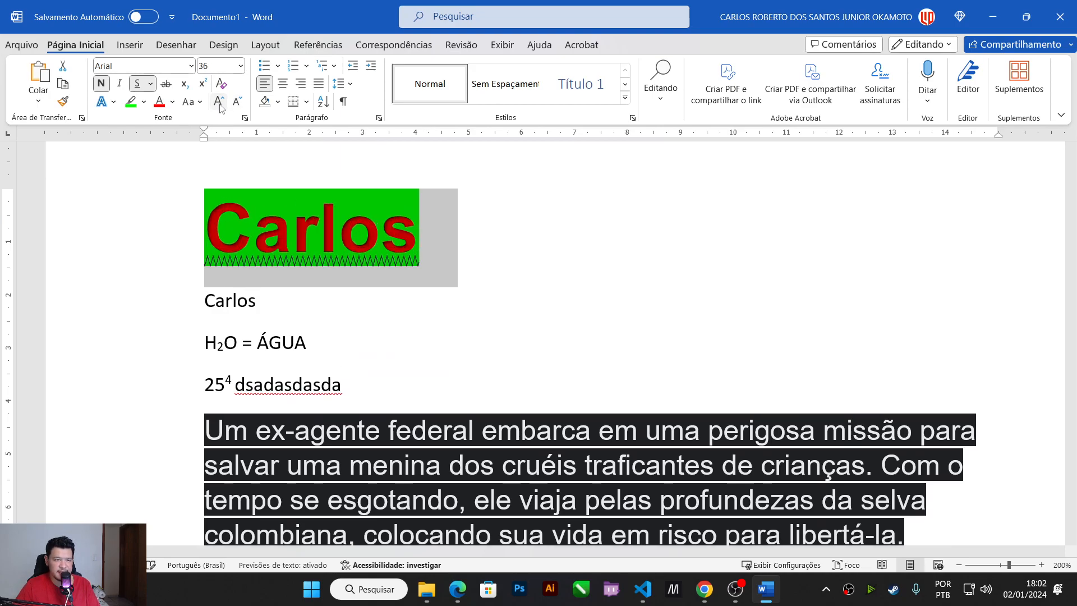
Step: Examine the list of preset font sizes for the highlighted name, keep the size as it is, and reselect the name
left_click(240, 66)
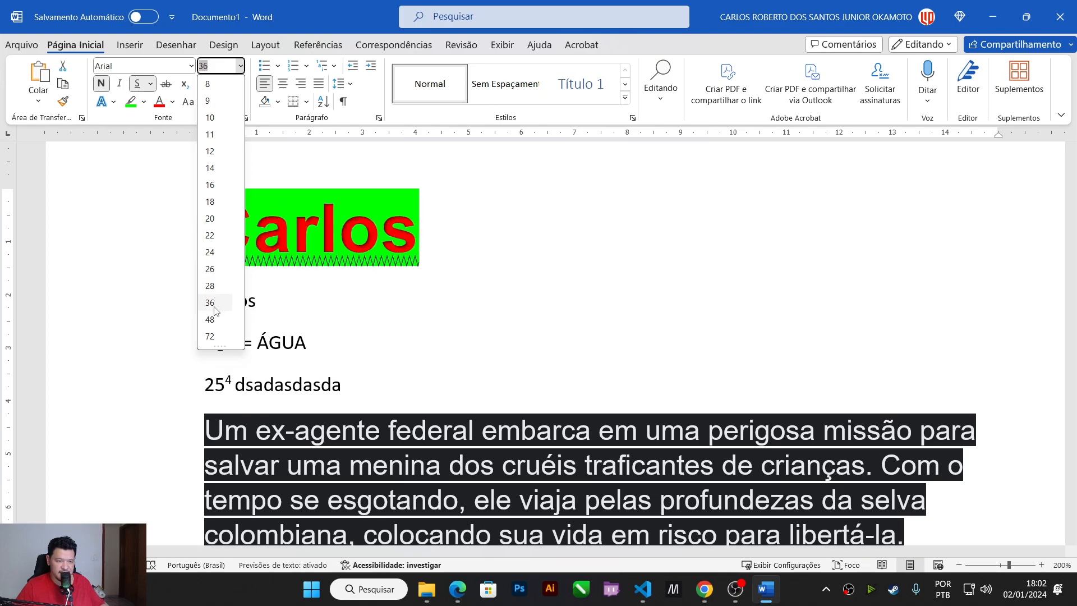
left_click(476, 249)
left_click_drag(436, 238, 201, 229)
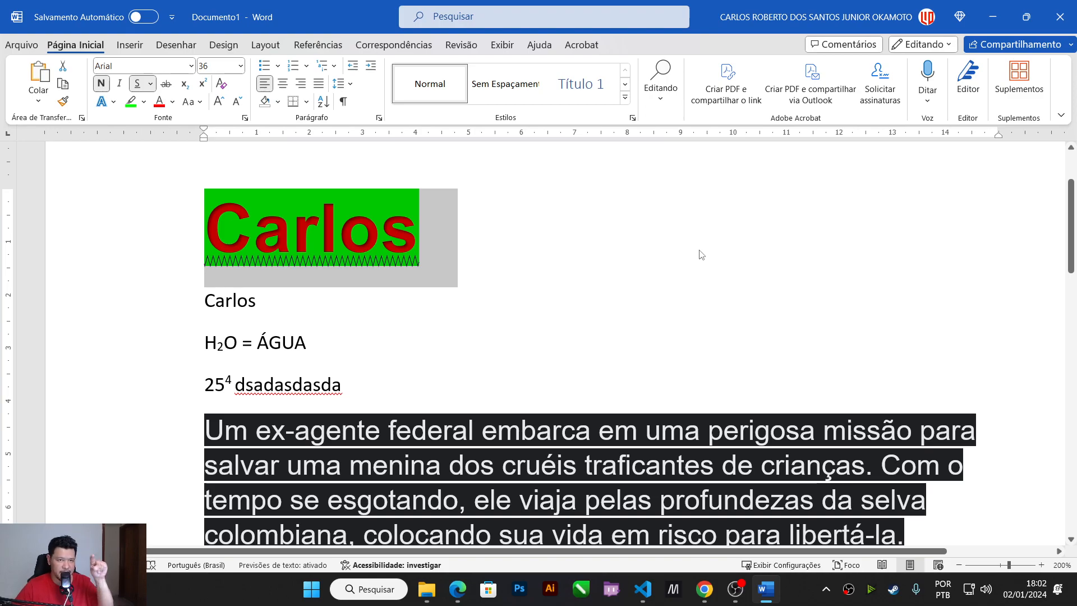
Step: Add a new paragraph containing "[ ]" below the plain, unhighlighted name
left_click(478, 308)
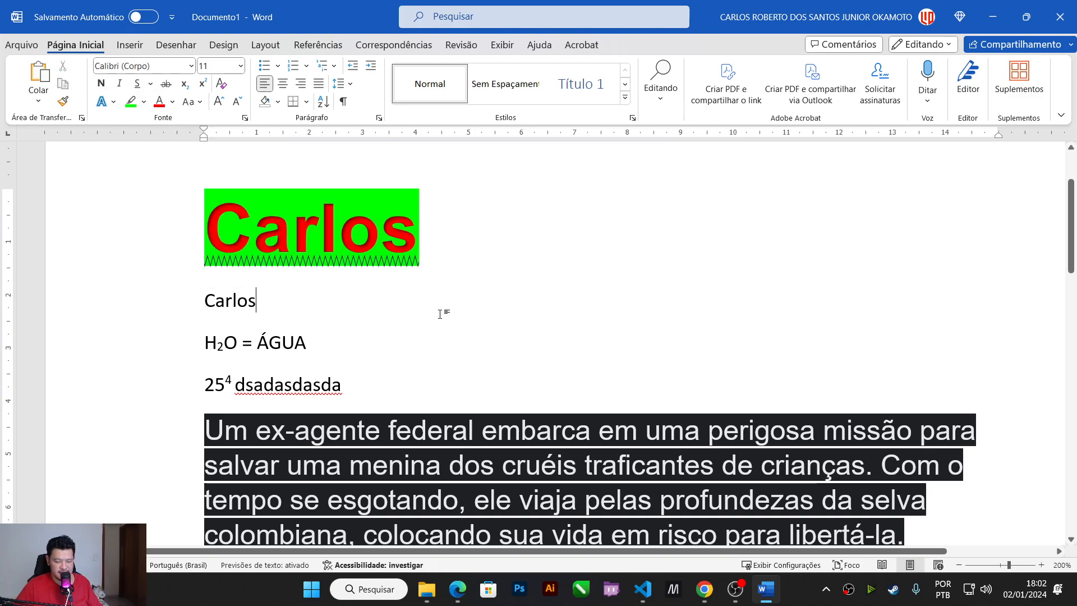
key("Return")
type("[]")
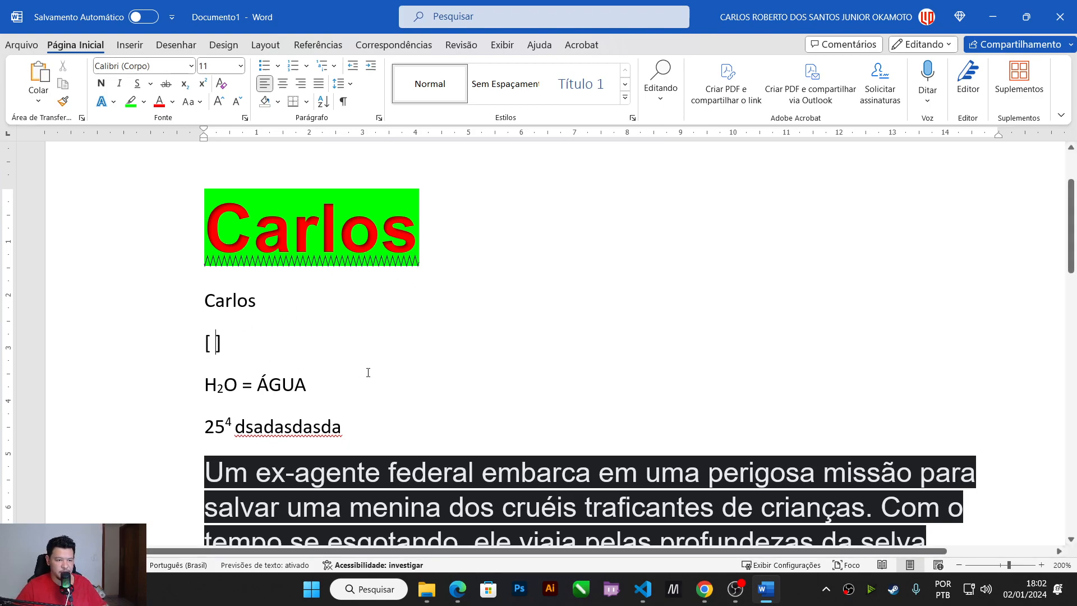
Step: Select the highlighted name and reduce its font size one point at a time to 28
left_click(219, 250)
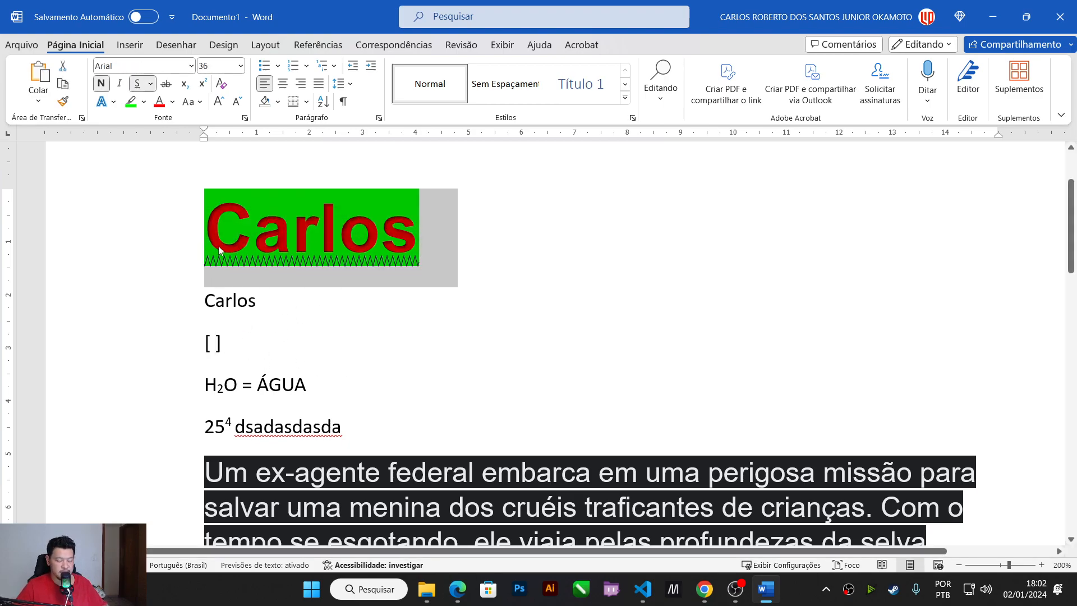
key("ctrl+bracketleft")
key("ctrl+bracketleft")
key("ctrl+bracketleft")
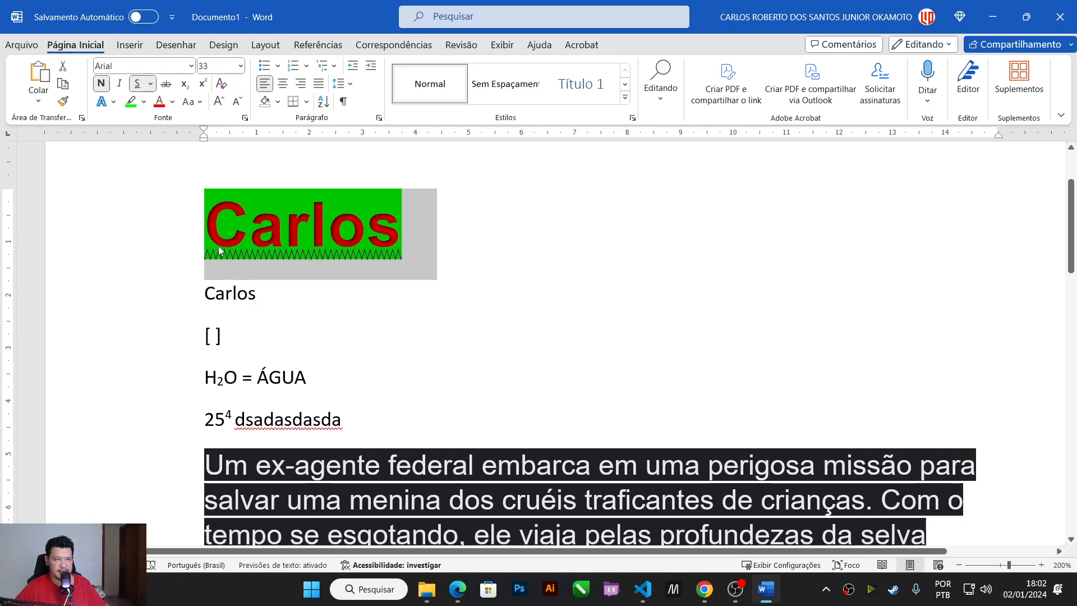
key("ctrl+bracketleft")
key("ctrl+bracketleft")
key("ctrl+bracketleft")
key("ctrl+bracketleft")
key("ctrl+bracketleft")
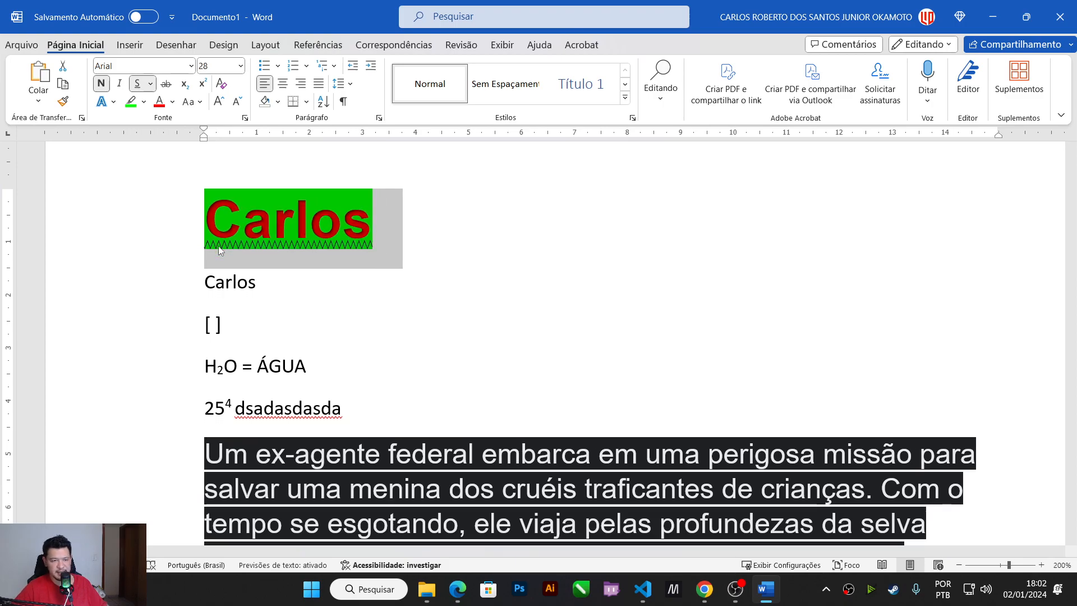
Step: Increase the highlighted name's font size one point at a time to about 70
key("ctrl+bracketright")
key("ctrl+bracketright")
key("ctrl+bracketright")
key("ctrl+bracketright")
key("ctrl+bracketright")
key("ctrl+bracketright")
key("ctrl+bracketright")
key("ctrl+bracketright")
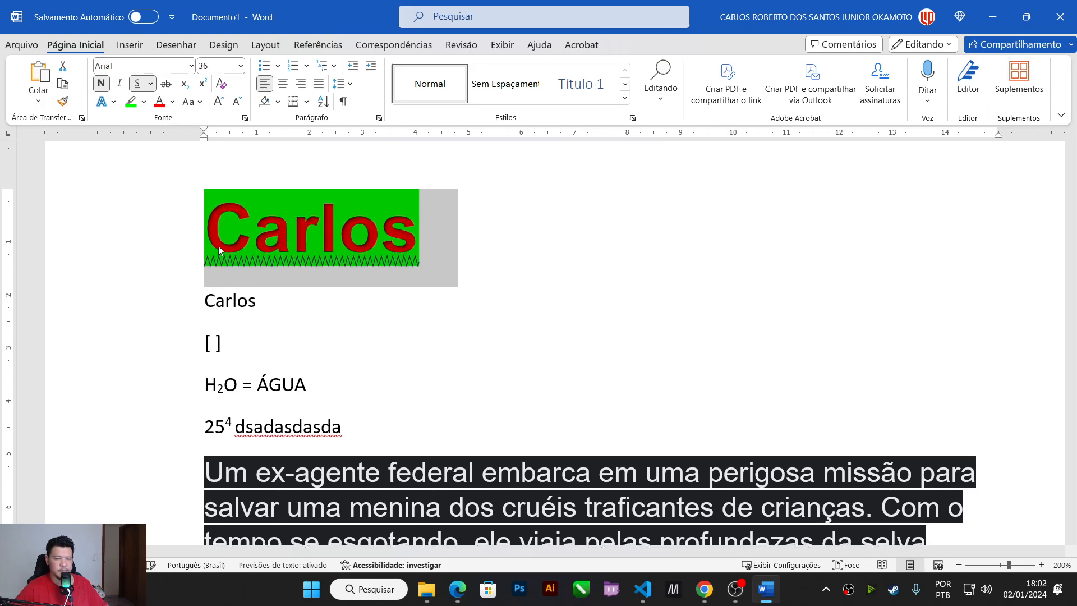
key("ctrl+bracketright")
key("ctrl+bracketright")
key("ctrl+bracketright")
key("ctrl+bracketright")
key("ctrl+bracketright")
key("ctrl+bracketright")
key("ctrl+bracketright")
key("ctrl+bracketright")
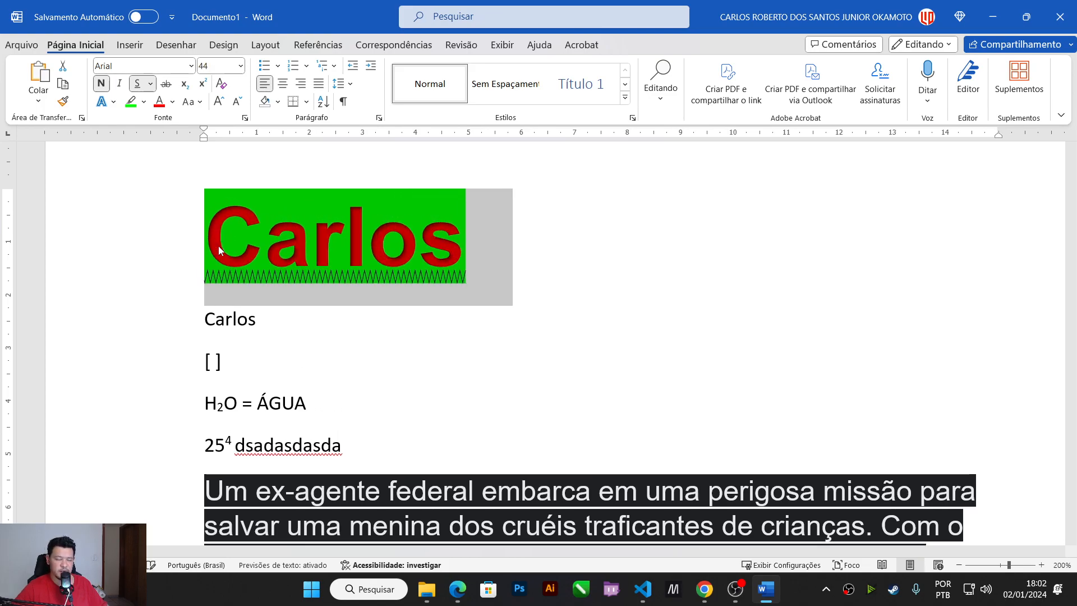
key("ctrl+bracketright")
key("ctrl+bracketright")
key("ctrl+bracketright")
key("ctrl+bracketright")
key("ctrl+bracketright")
key("ctrl+bracketright")
key("ctrl+bracketright")
key("ctrl+bracketright")
key("ctrl+bracketright")
key("ctrl+bracketright")
key("ctrl+bracketright")
key("ctrl+bracketright")
key("ctrl+bracketright")
key("ctrl+bracketright")
key("ctrl+bracketright")
key("ctrl+bracketright")
key("ctrl+bracketright")
key("ctrl+bracketright")
key("ctrl+bracketright")
key("ctrl+bracketright")
key("ctrl+bracketright")
key("ctrl+bracketright")
Step: Reduce the highlighted name's font size one point at a time to 32 and deselect it
key("ctrl+bracketleft")
key("ctrl+bracketleft")
key("ctrl+bracketleft")
key("ctrl+bracketleft")
key("ctrl+bracketleft")
key("ctrl+bracketleft")
key("ctrl+bracketleft")
key("ctrl+bracketleft")
key("ctrl+bracketleft")
key("ctrl+bracketleft")
key("ctrl+bracketleft")
key("ctrl+bracketleft")
key("ctrl+bracketleft")
key("ctrl+bracketleft")
key("ctrl+bracketleft")
key("ctrl+bracketleft")
key("ctrl+bracketleft")
key("ctrl+bracketleft")
key("ctrl+bracketleft")
key("ctrl+bracketleft")
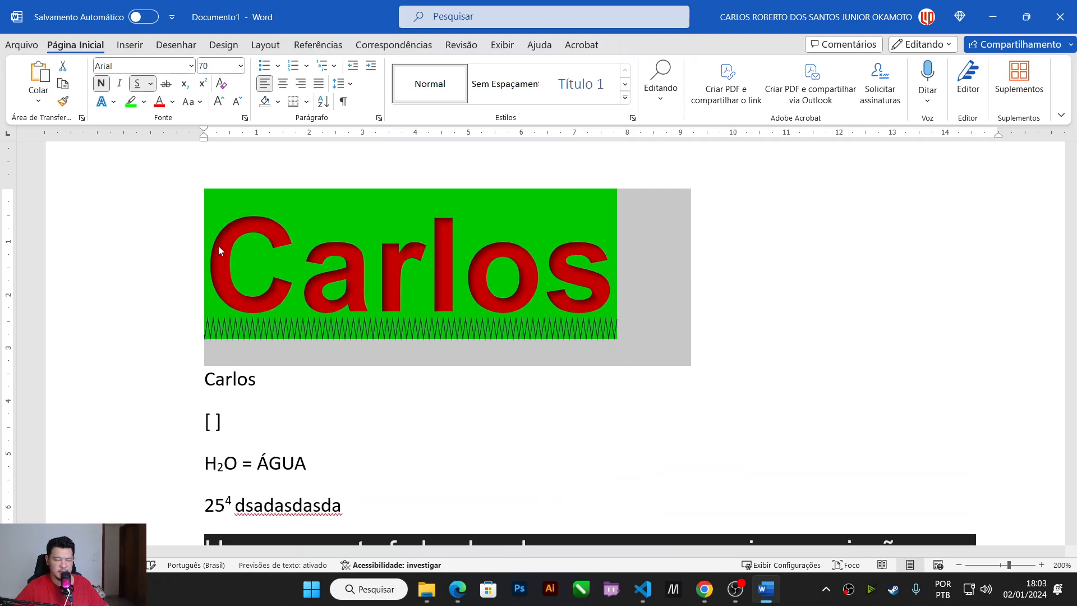
key("ctrl+bracketleft")
key("ctrl+bracketleft")
key("ctrl+bracketleft")
key("ctrl+bracketleft")
key("ctrl+bracketleft")
key("ctrl+bracketleft")
key("ctrl+bracketleft")
key("ctrl+bracketleft")
key("ctrl+bracketleft")
key("ctrl+bracketleft")
key("ctrl+bracketleft")
key("ctrl+bracketleft")
key("ctrl+bracketleft")
key("ctrl+bracketleft")
key("ctrl+bracketleft")
key("ctrl+bracketleft")
key("ctrl+bracketleft")
key("ctrl+bracketleft")
key("ctrl+bracketleft")
key("ctrl+bracketleft")
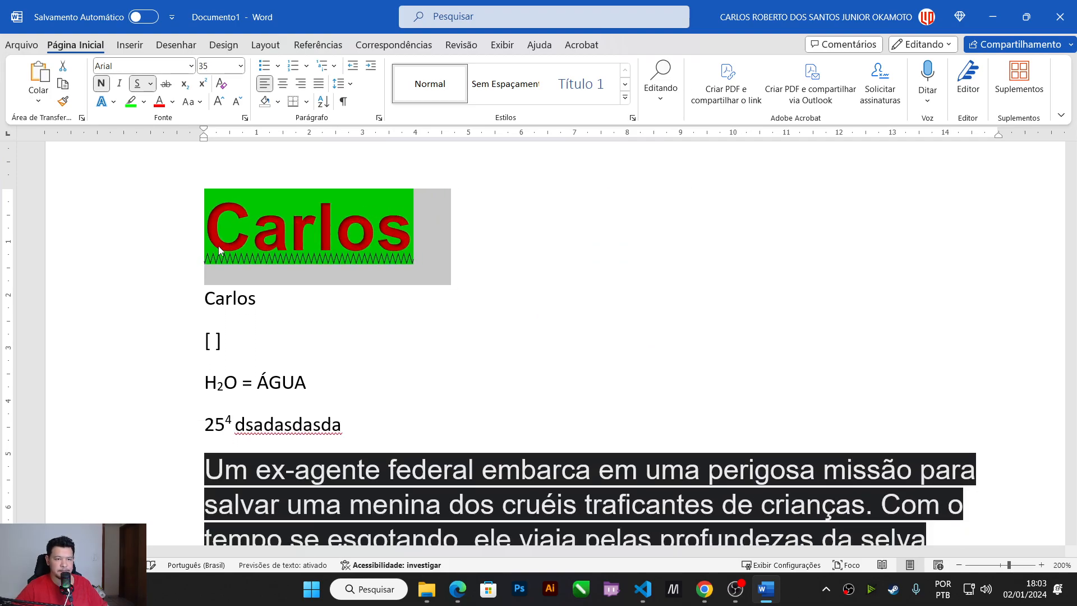
key("ctrl+bracketleft")
key("ctrl+bracketleft")
key("ctrl+bracketleft")
left_click(512, 243)
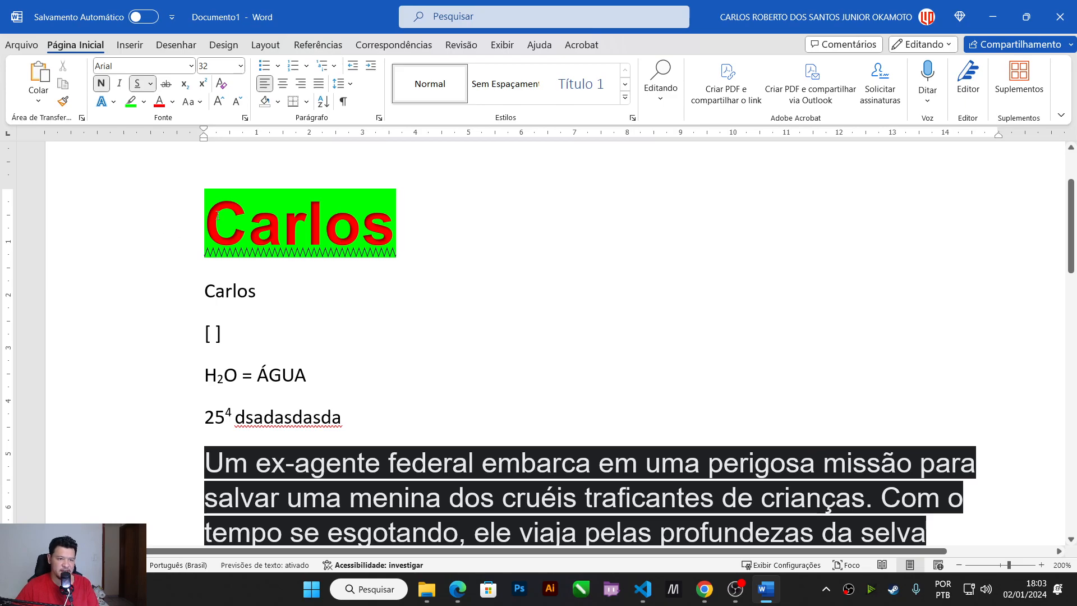
Step: Copy the highlighted name's formatting onto the plain name below it with Format Painter
left_click_drag(209, 218, 427, 230)
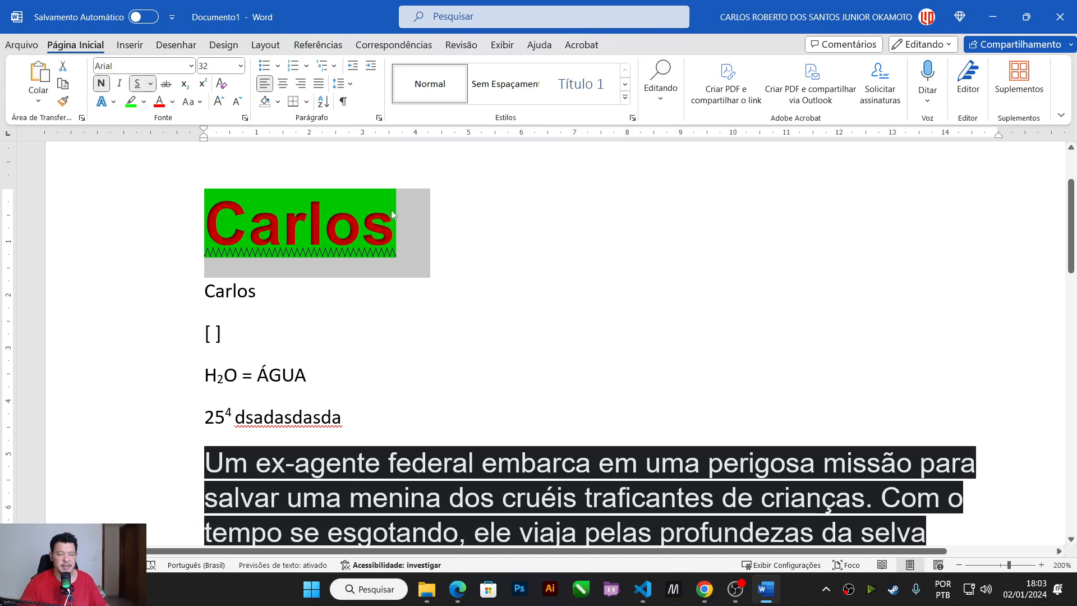
left_click(322, 228)
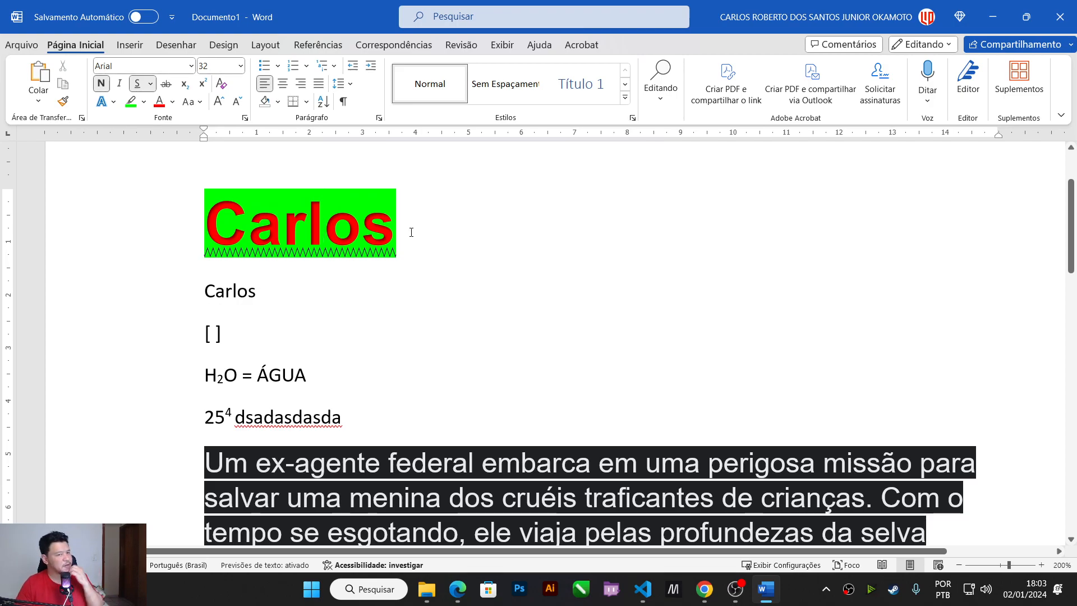
left_click_drag(407, 221, 190, 227)
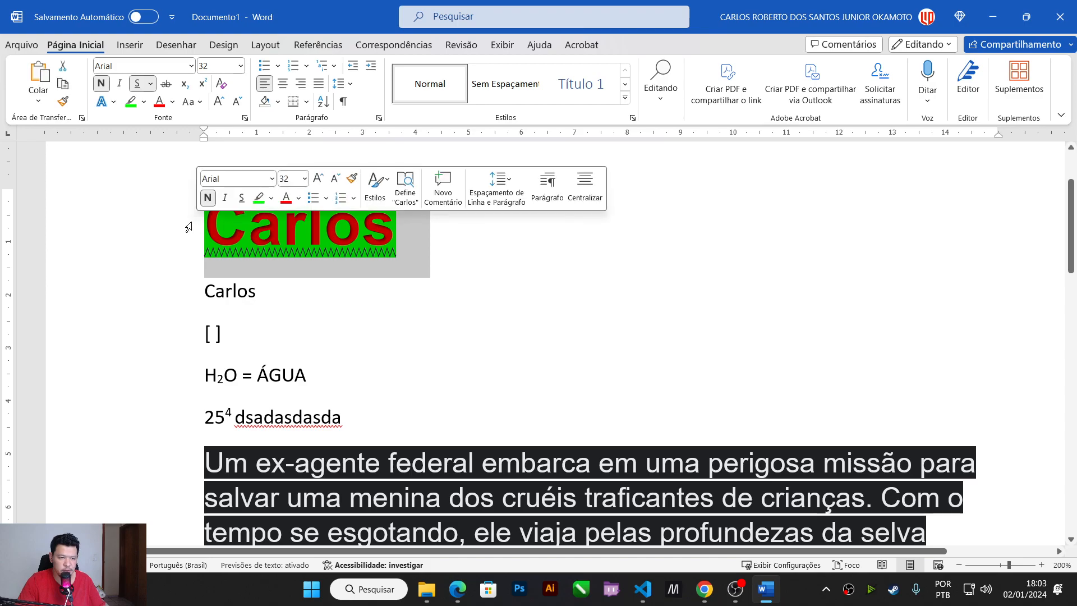
left_click(64, 104)
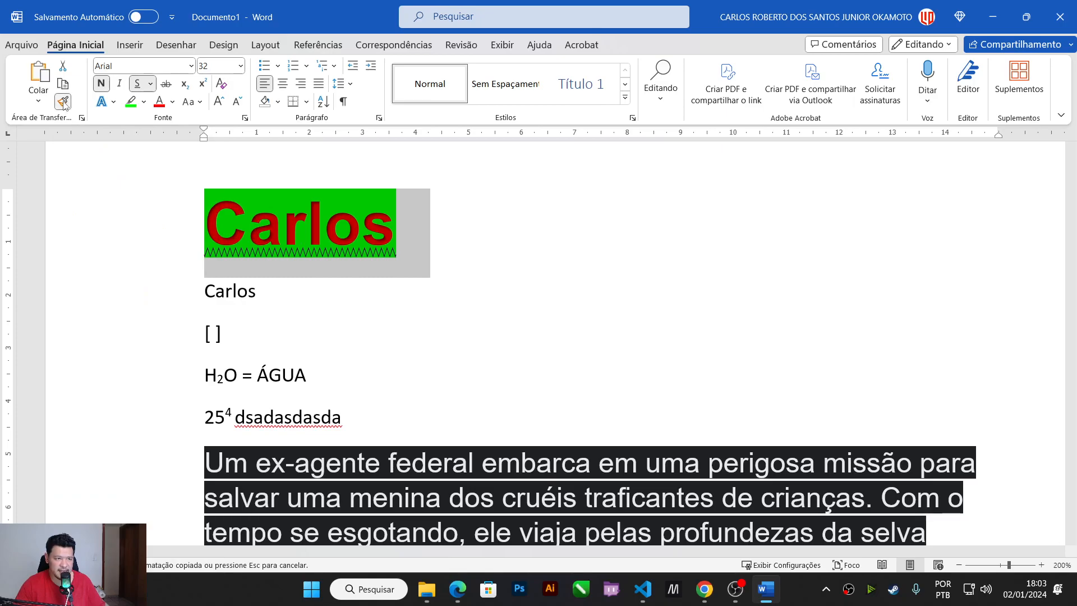
left_click(227, 291)
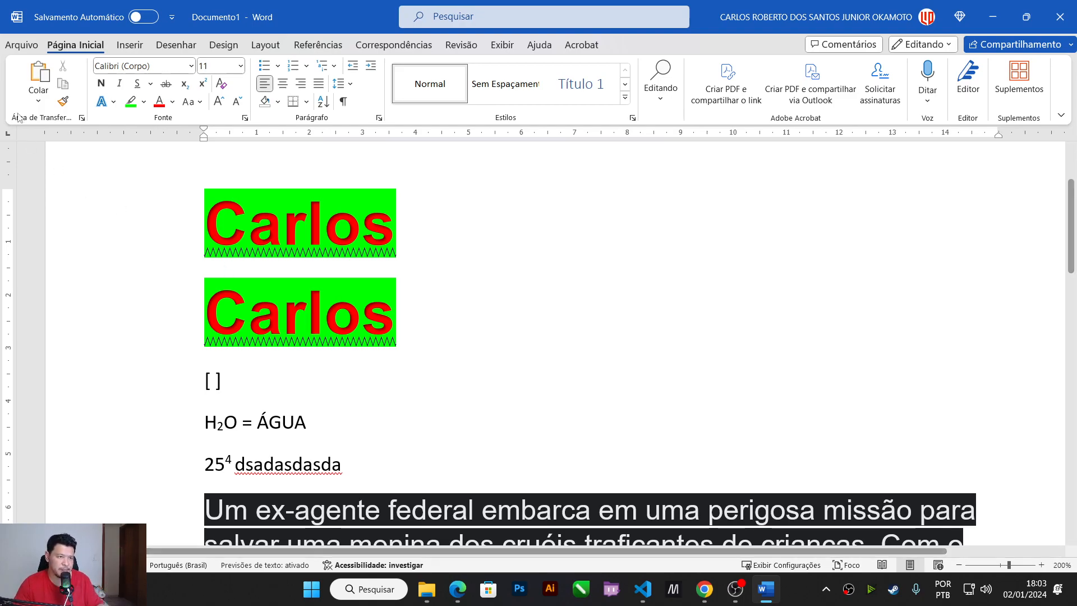
Step: Copy the first highlighted name's formatting onto "H₂O" with Format Painter and undo it
left_click_drag(204, 224, 431, 235)
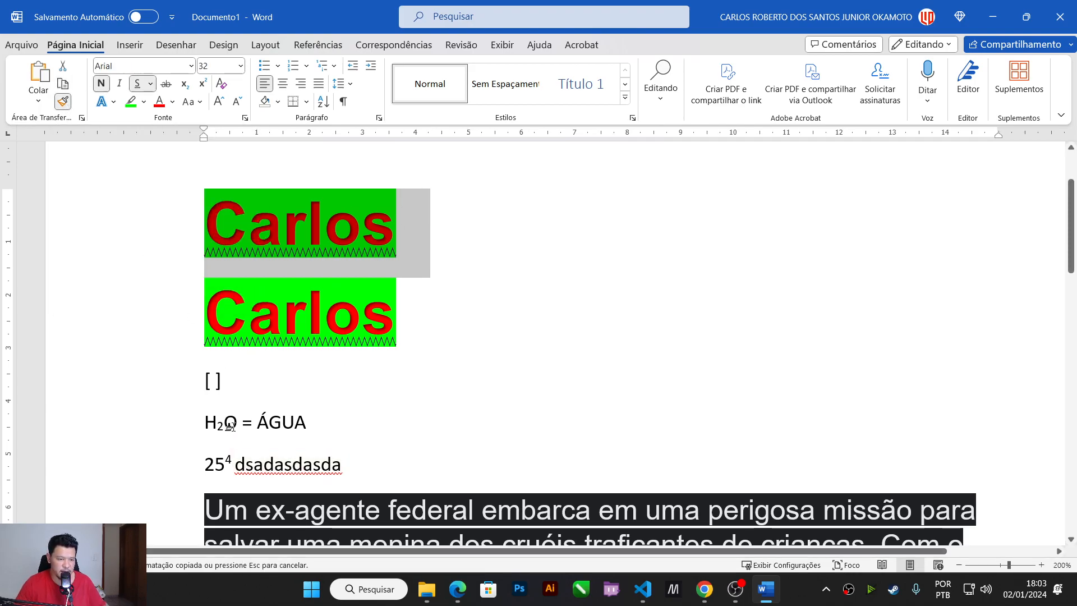
left_click(228, 422)
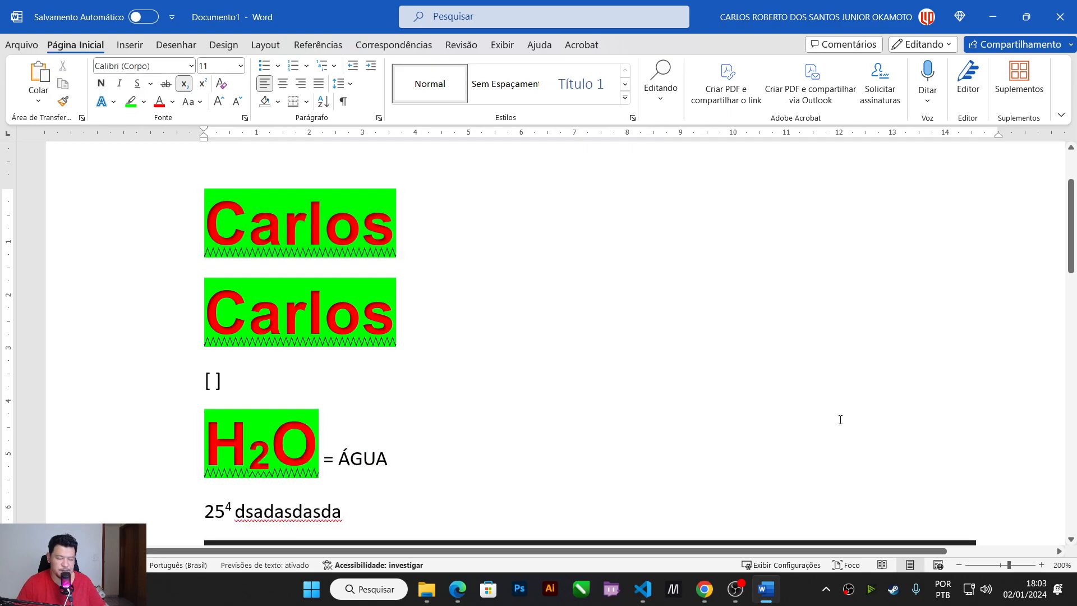
key("ctrl+z")
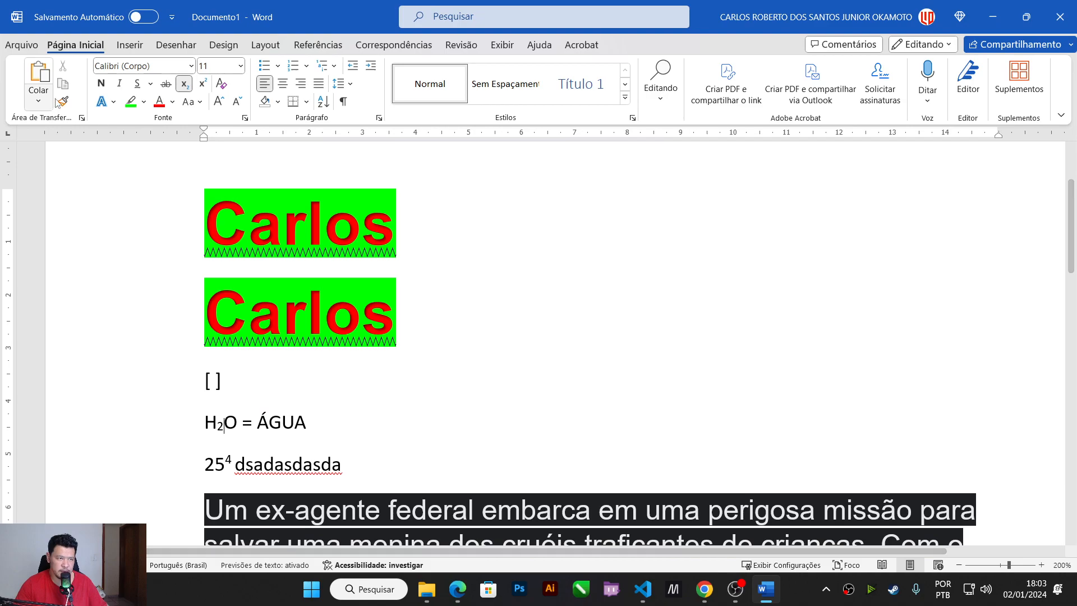
Step: Copy the first highlighted name's formatting onto the whole "H₂O = ÁGUA" line with Format Painter
left_click_drag(399, 230, 207, 218)
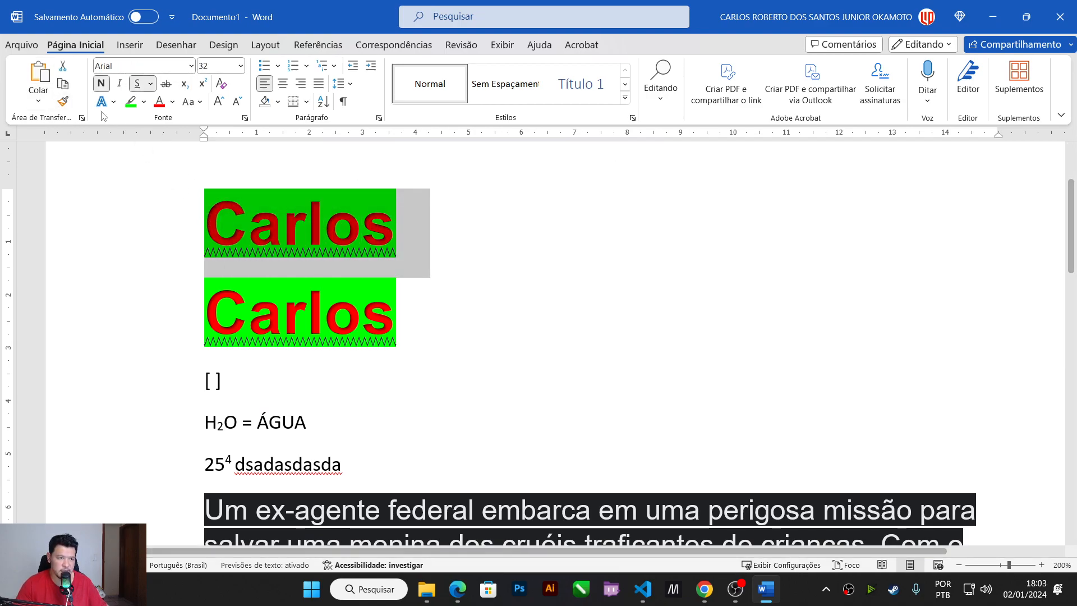
left_click(63, 100)
left_click_drag(206, 423, 305, 424)
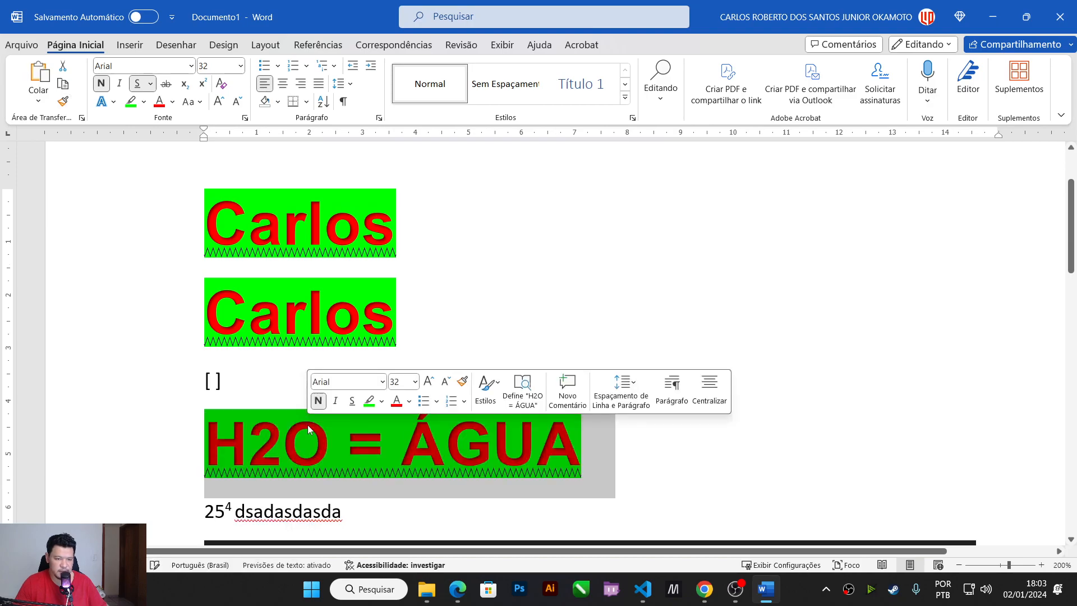
scroll(652, 459, "down", 5)
scroll(592, 354, "up", 5)
scroll(591, 354, "down", 1)
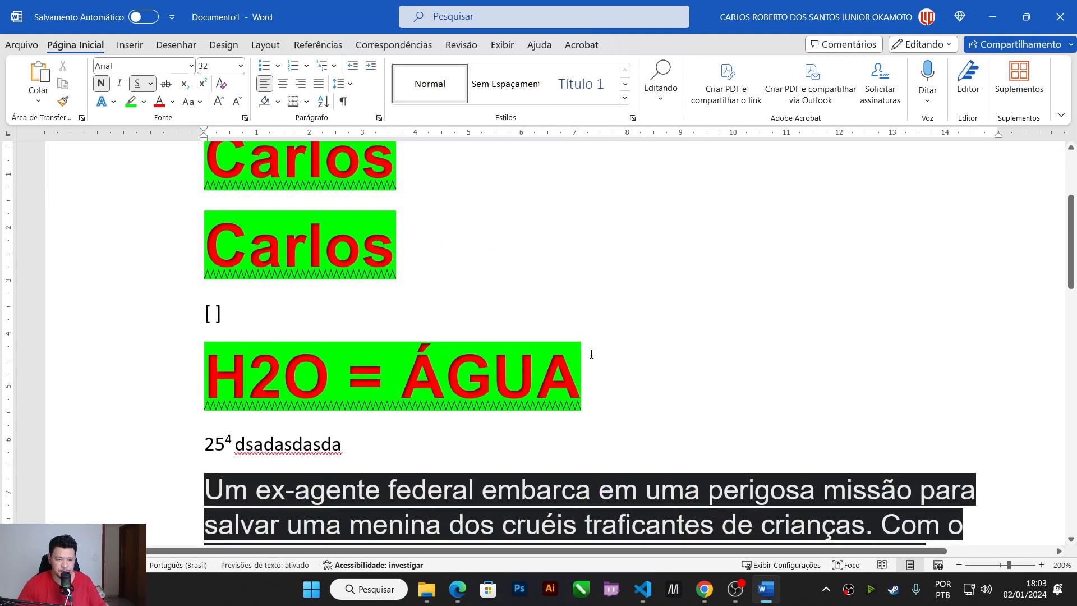
scroll(87, 454, "down", 3)
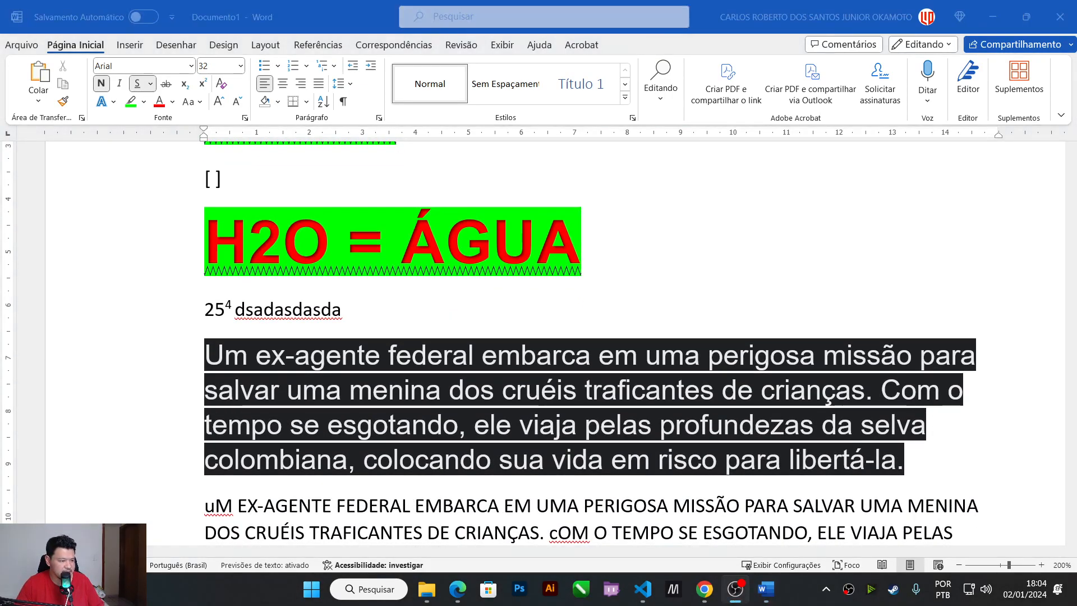
scroll(458, 298, "up", 5)
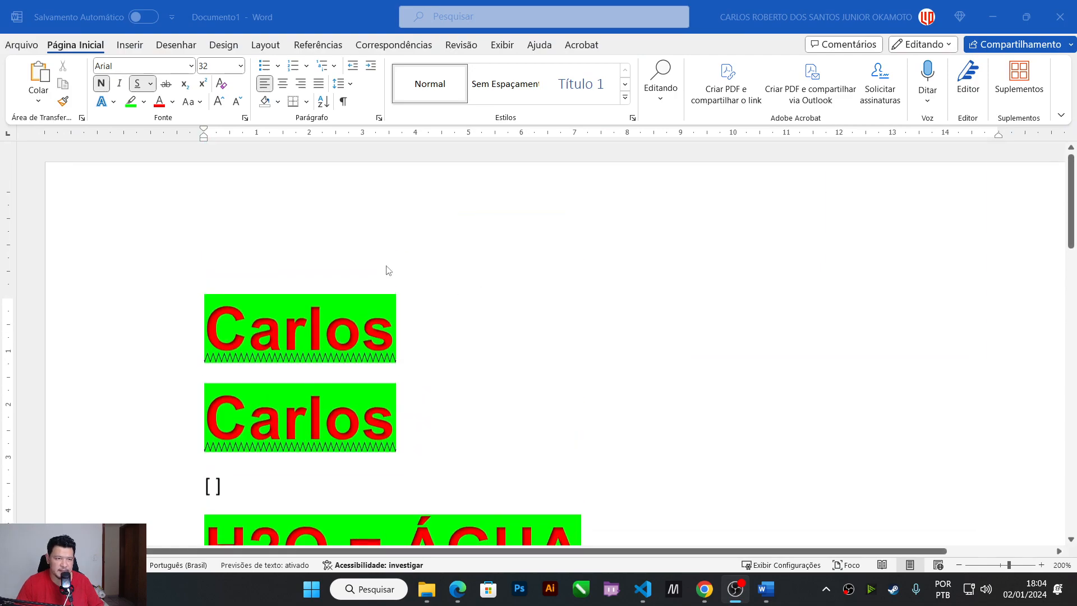
scroll(288, 230, "down", 4)
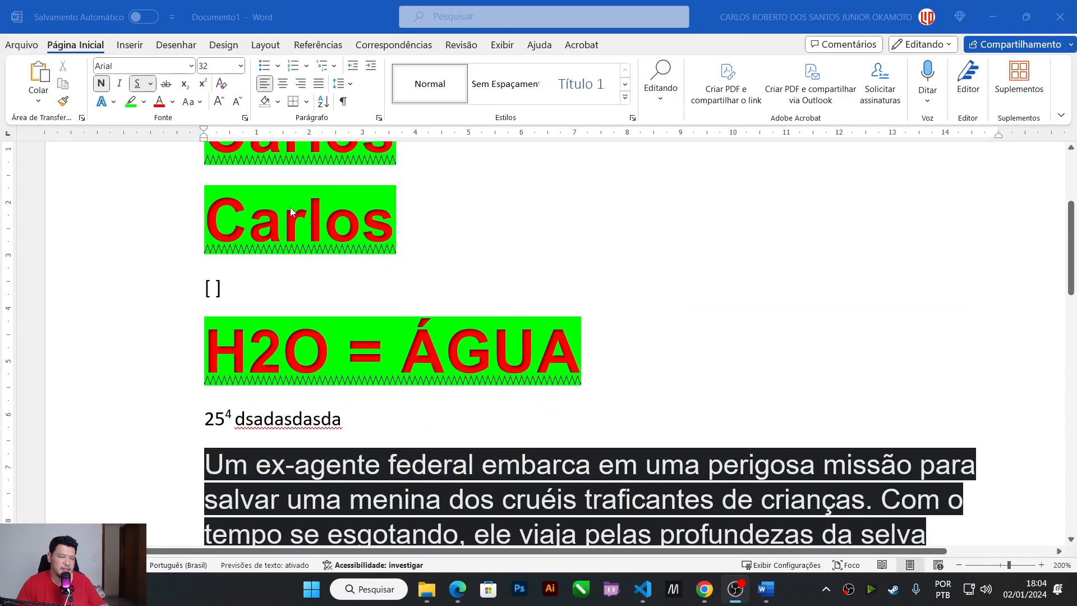
scroll(393, 308, "down", 1)
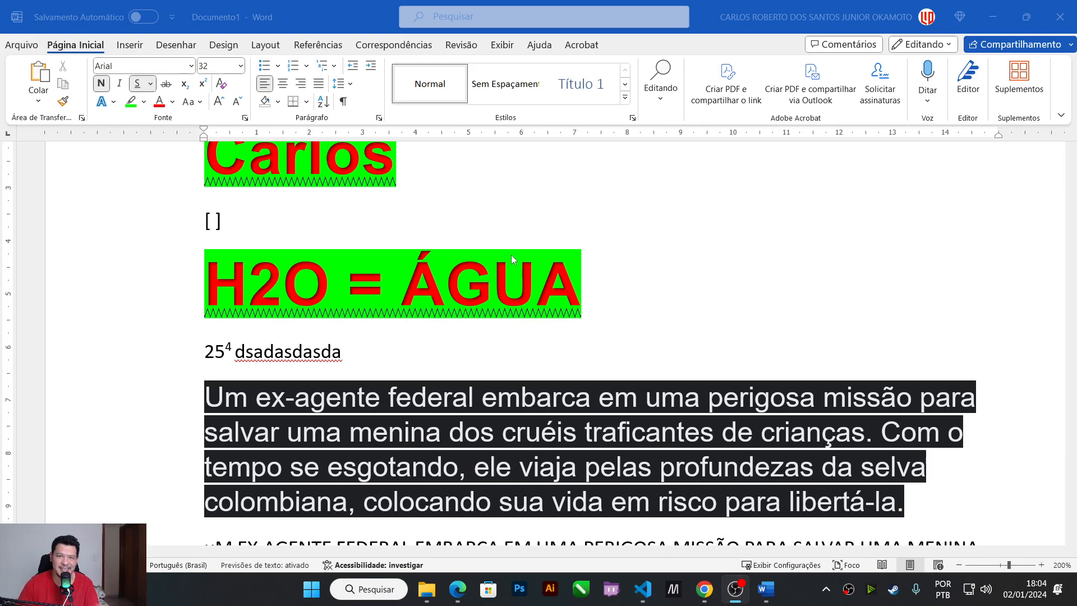
scroll(676, 269, "up", 5)
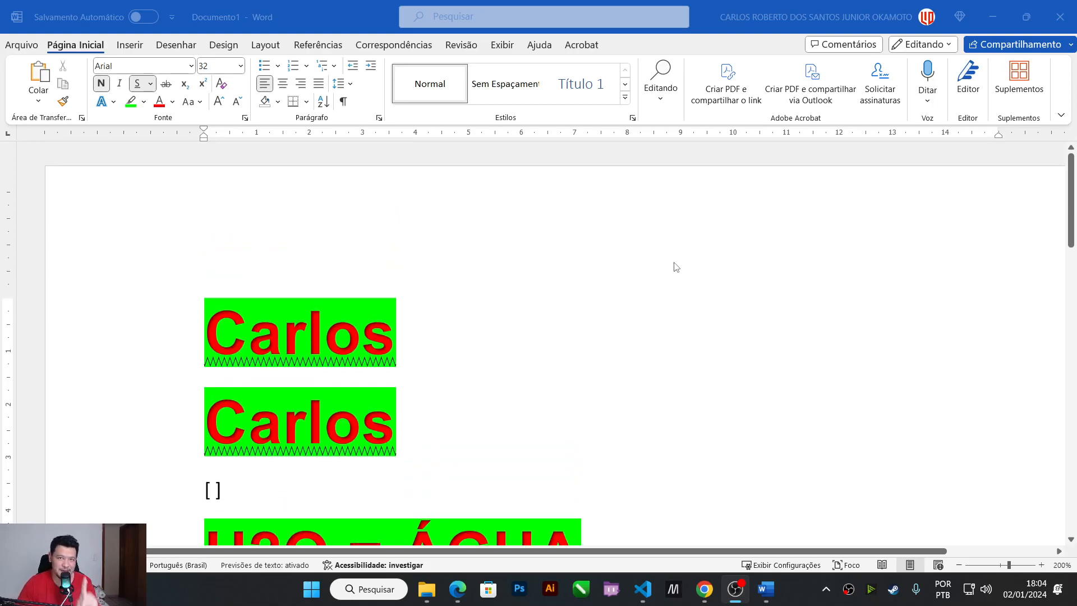